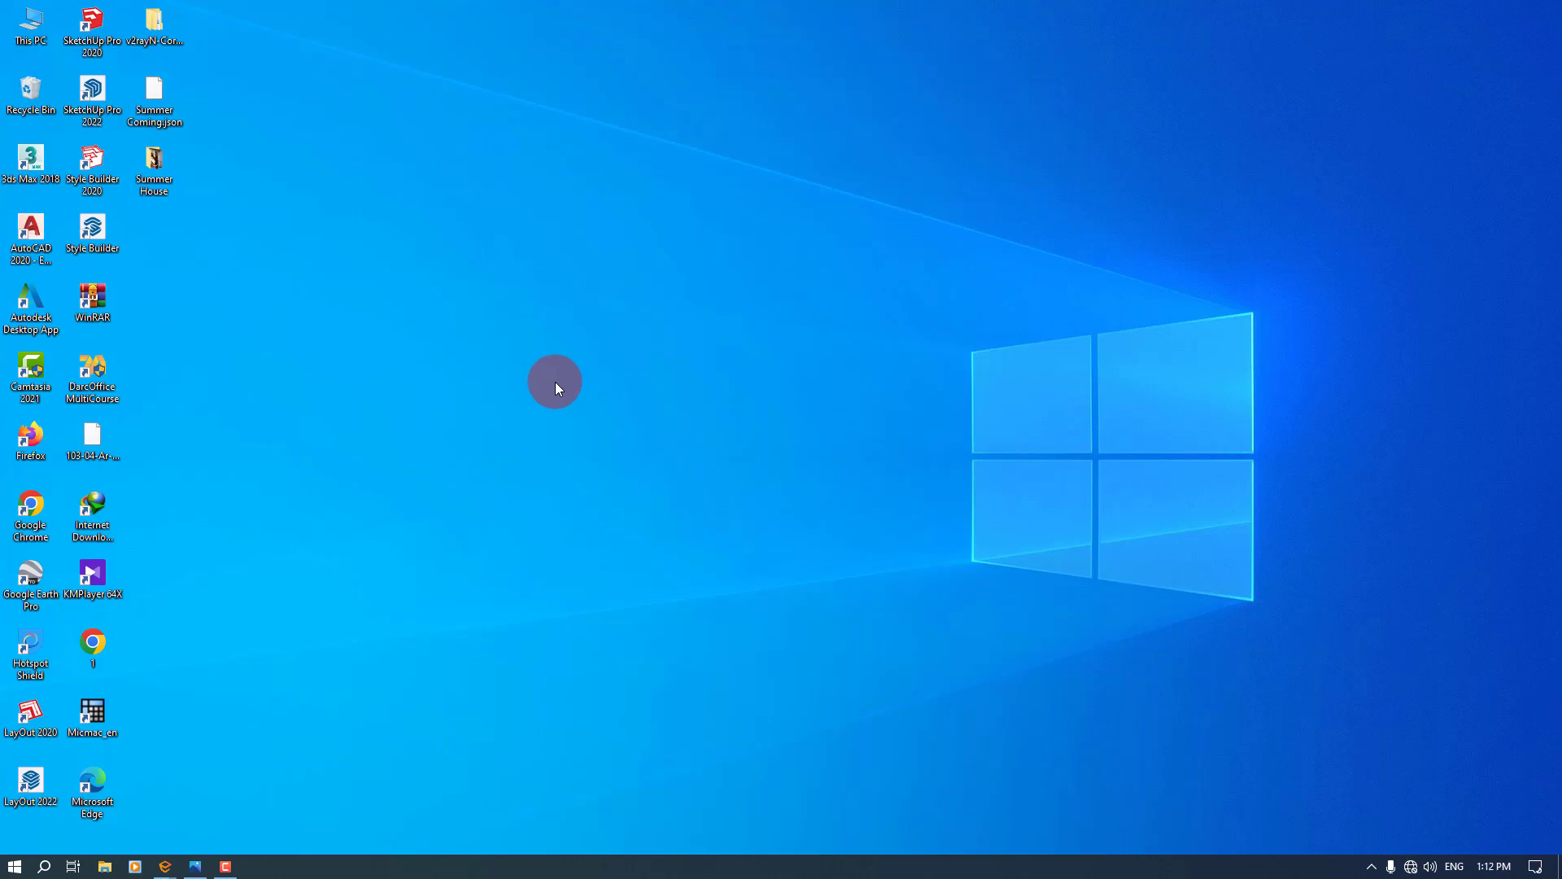
# Look at the finished render of the container house, and switch to the house model in SketchUp.
pyautogui.click(195, 864)
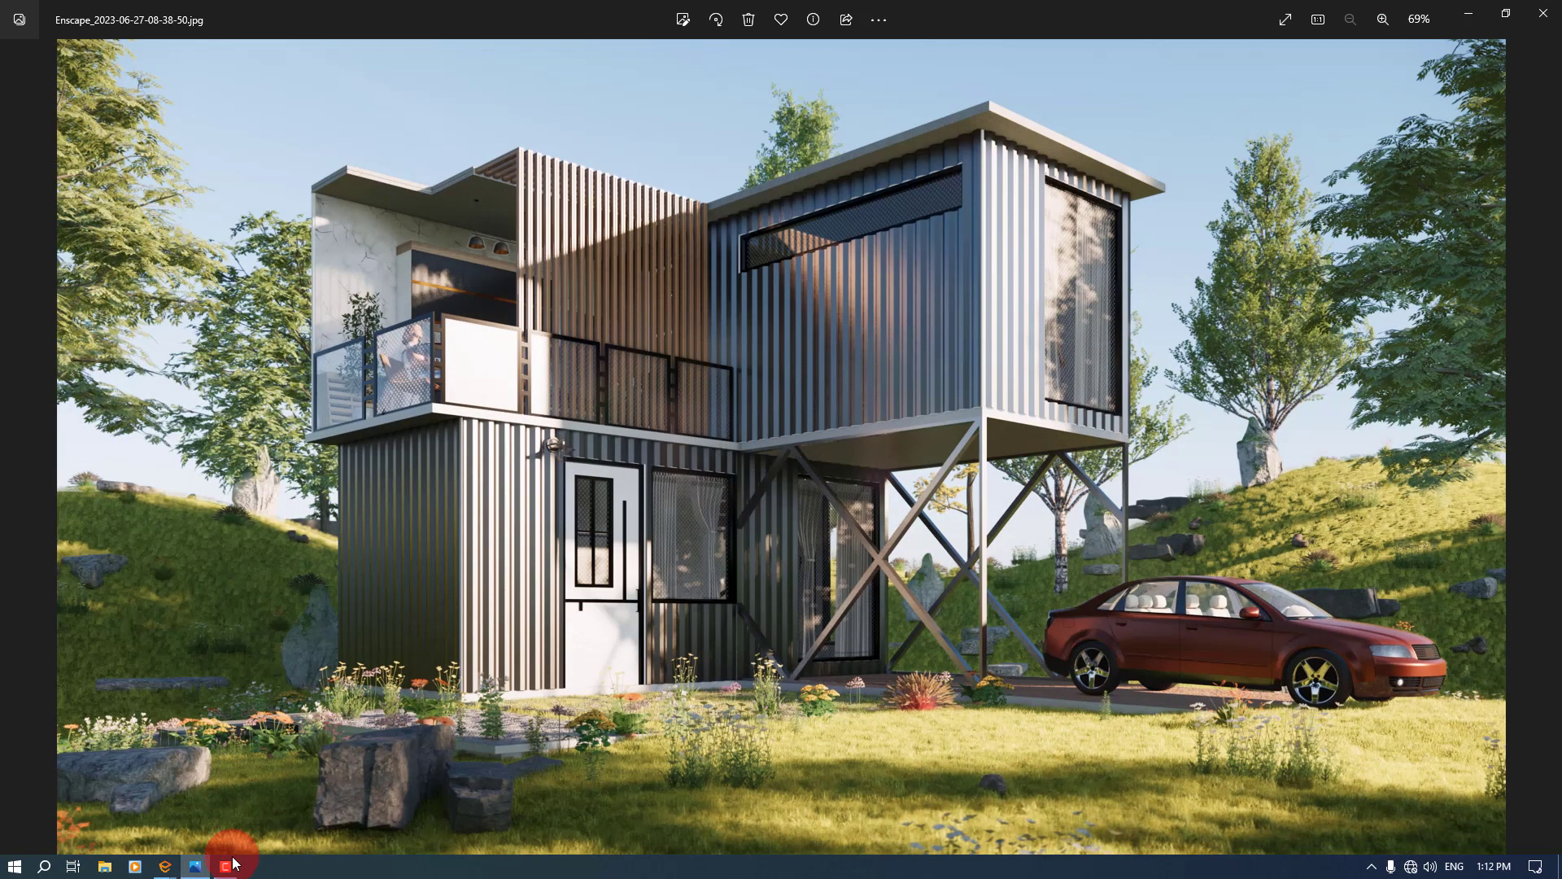
pyautogui.click(231, 868)
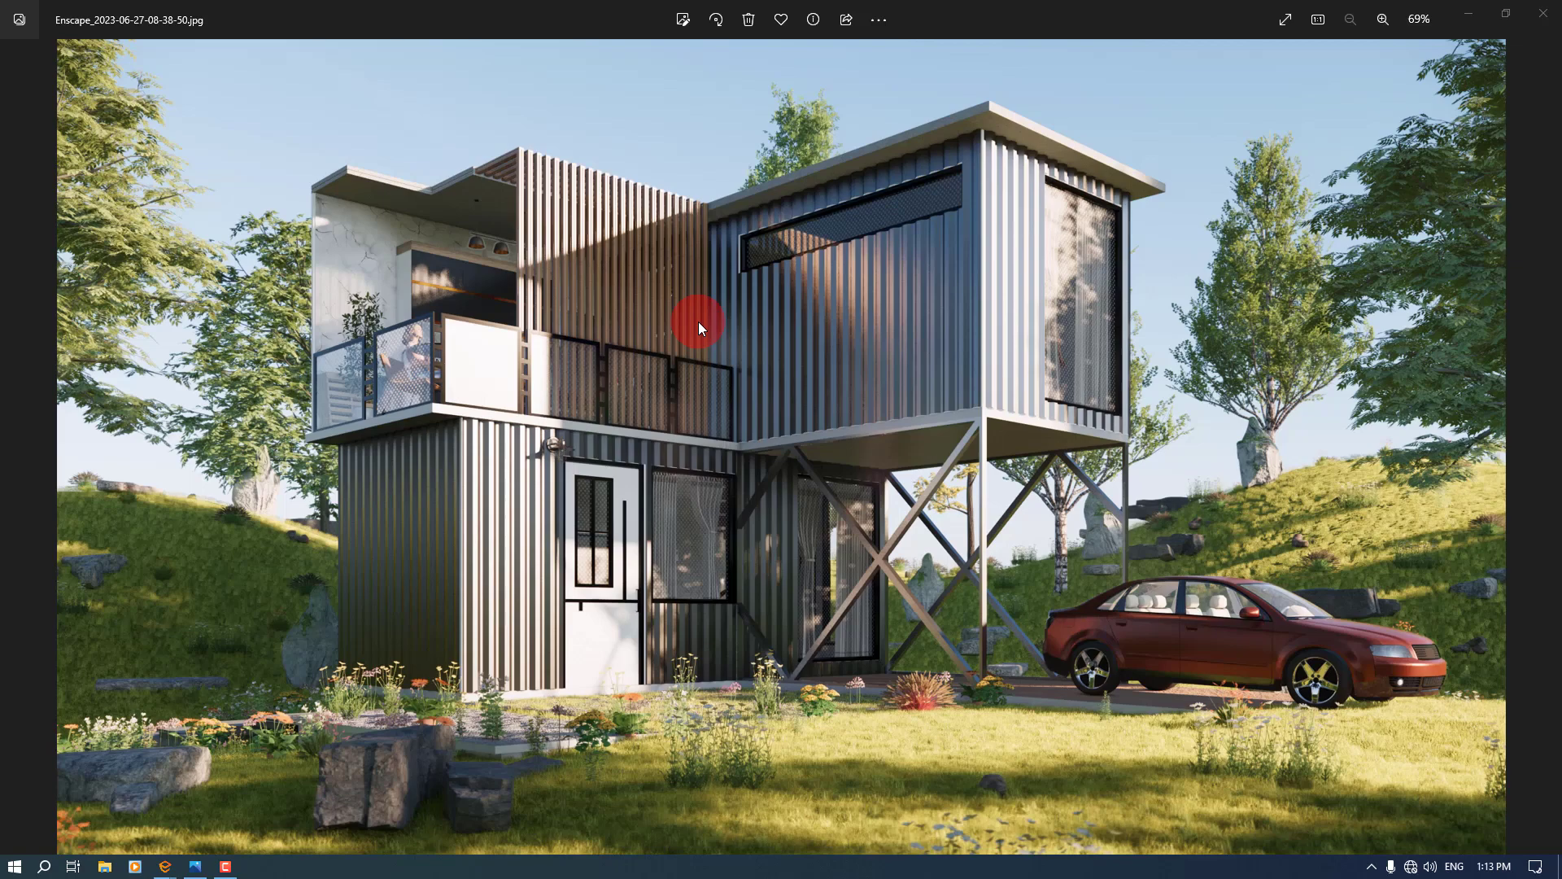
pyautogui.moveTo(164, 865)
pyautogui.click(227, 800)
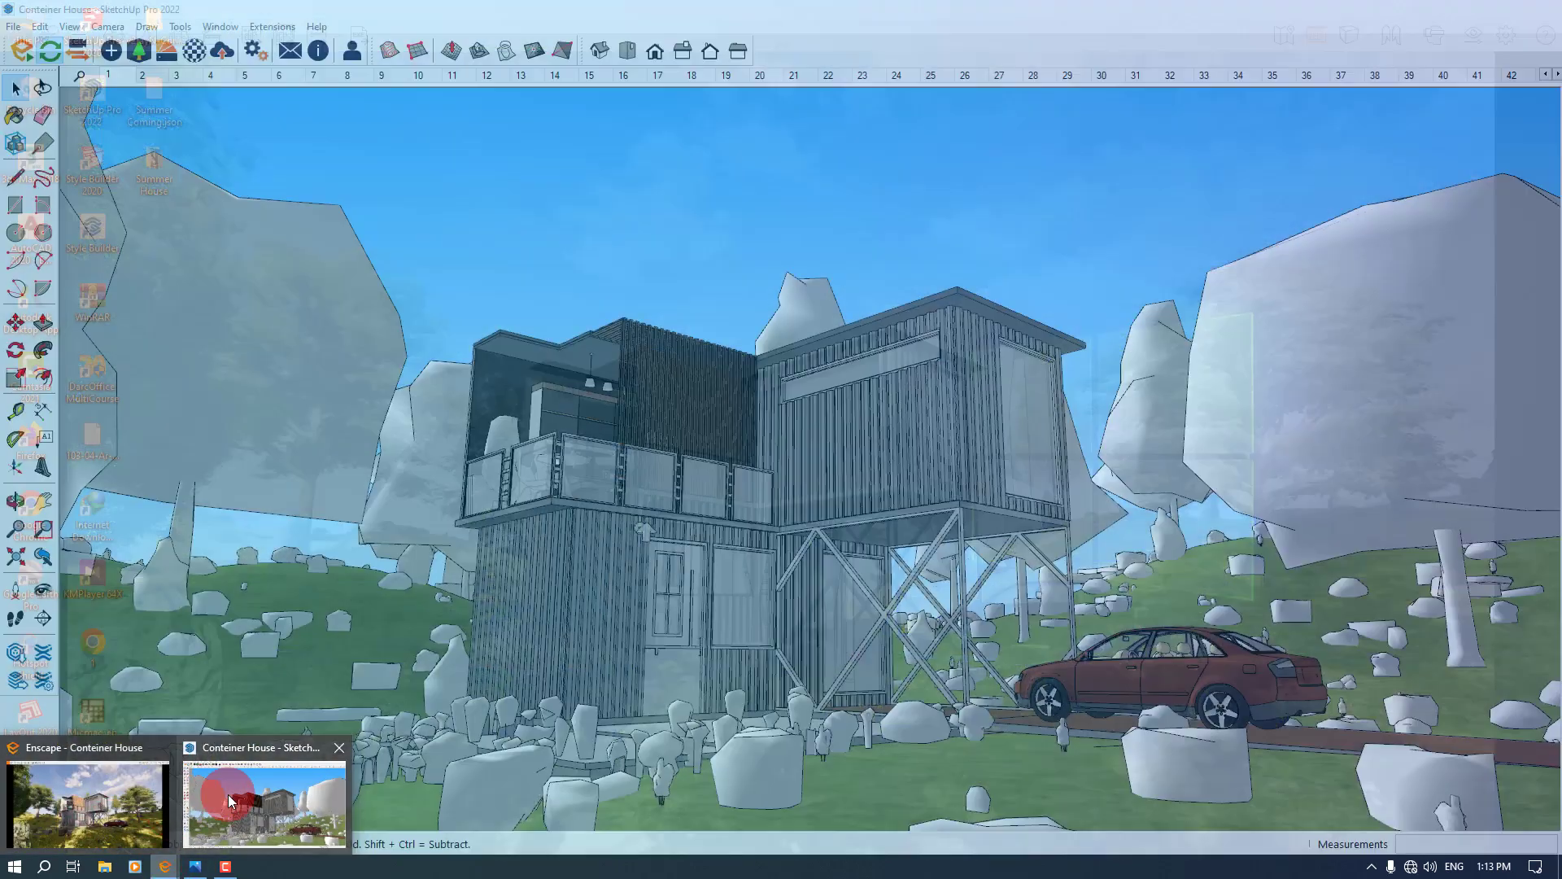
# Examine the container house, its supports and the parked car from several angles and close up.
pyautogui.moveTo(837, 290)
pyautogui.mouseDown(button='middle')
pyautogui.moveTo(773, 378)
pyautogui.moveTo(674, 451)
pyautogui.moveTo(886, 537)
pyautogui.mouseUp(button='middle')
pyautogui.scroll(3, 851, 607)
pyautogui.moveTo(851, 607); pyautogui.dragTo(714, 512, button='middle')
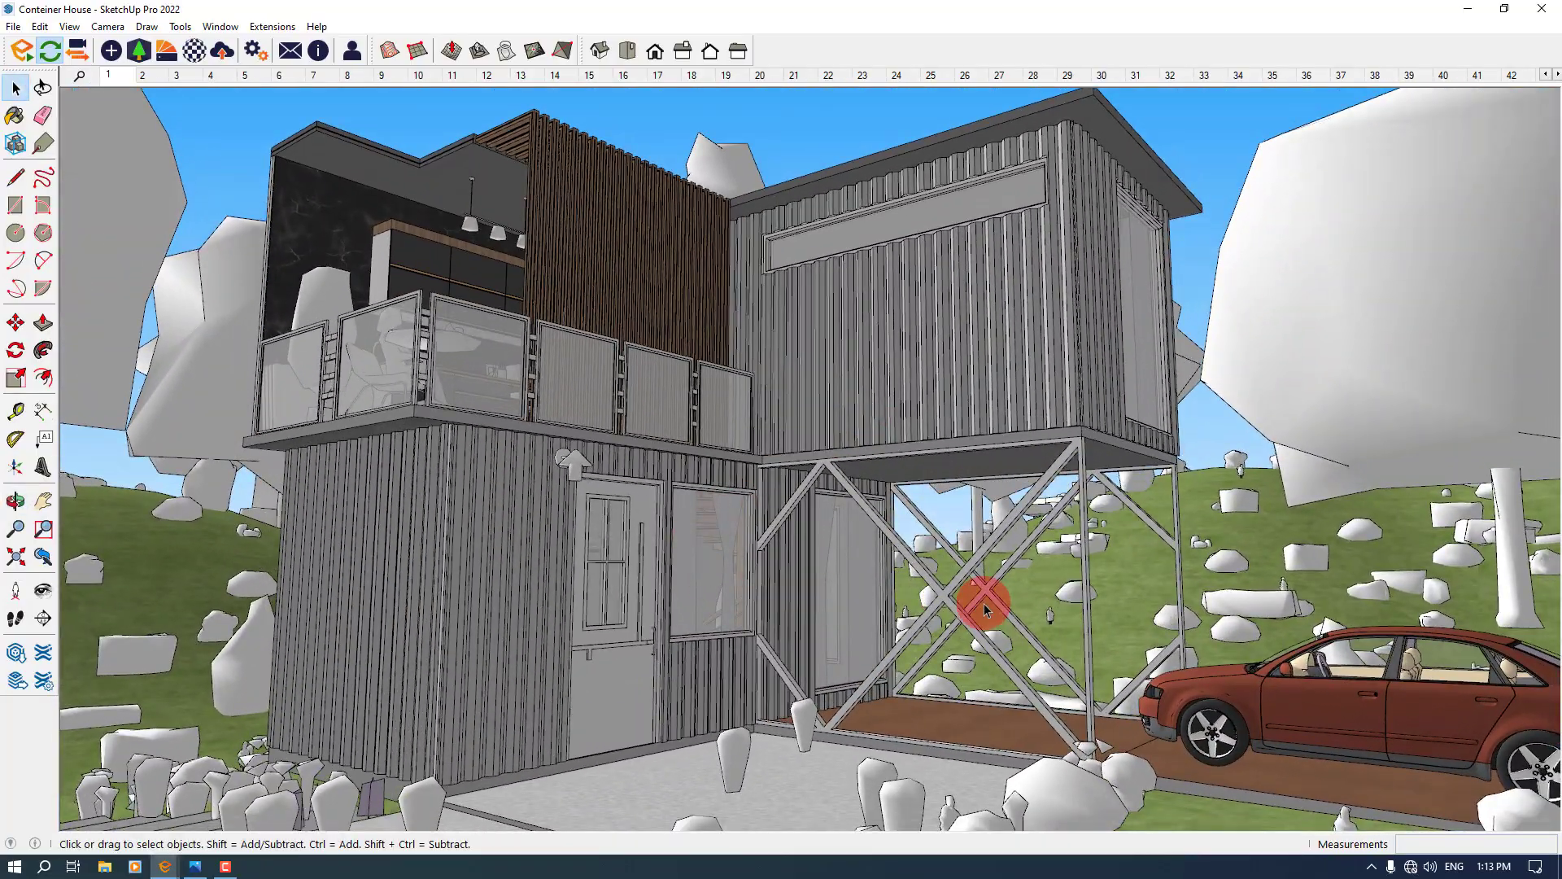
pyautogui.moveTo(813, 579); pyautogui.dragTo(764, 667, button='middle')
pyautogui.press('space')
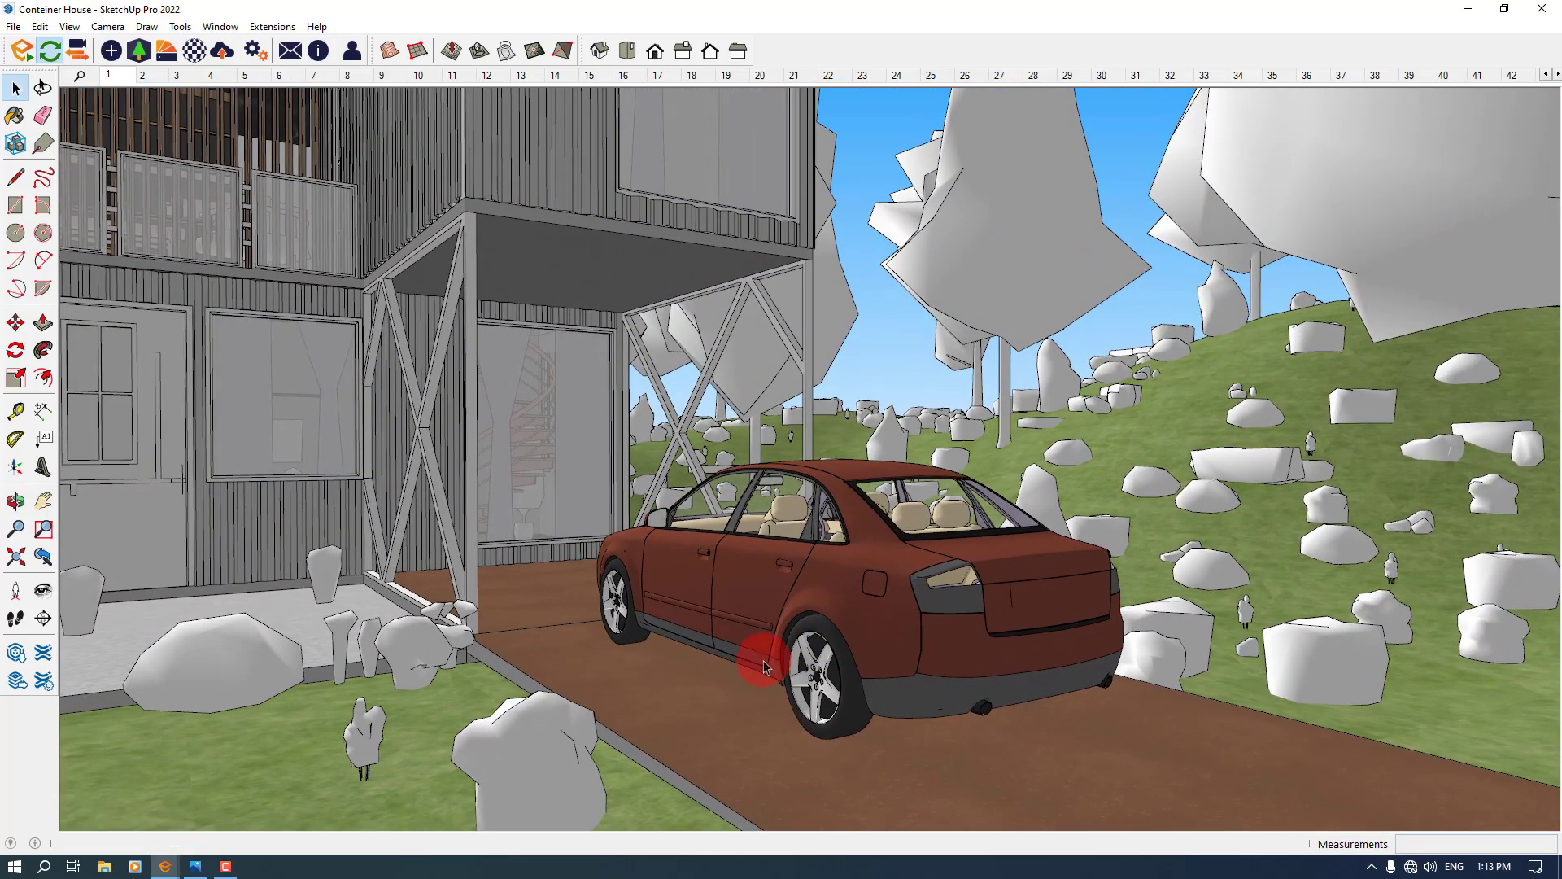
pyautogui.scroll(2, 765, 680)
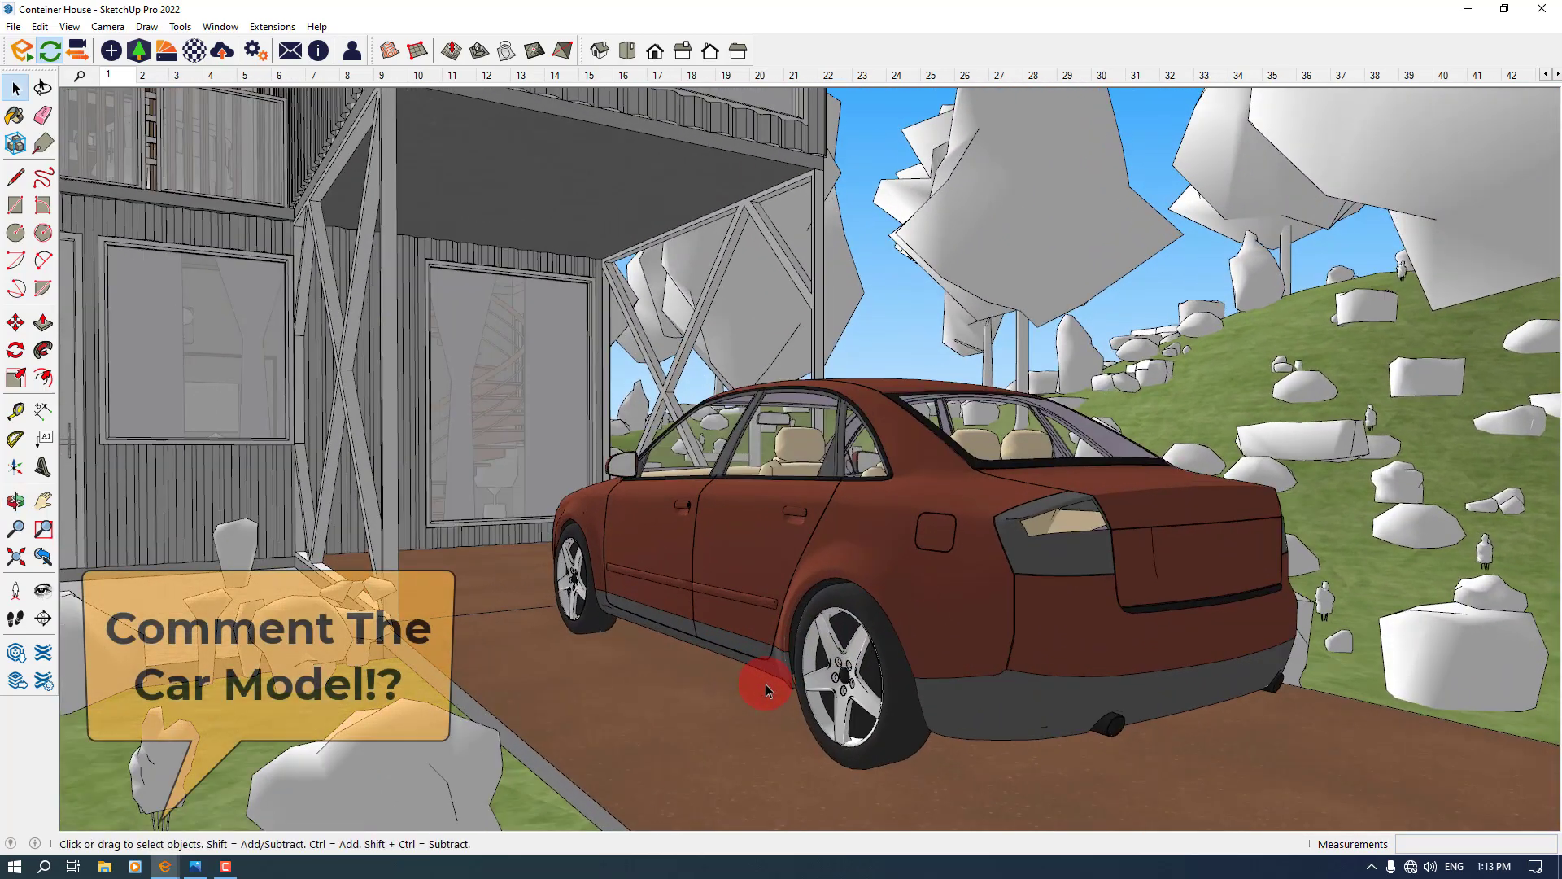
pyautogui.scroll(-2, 678, 651)
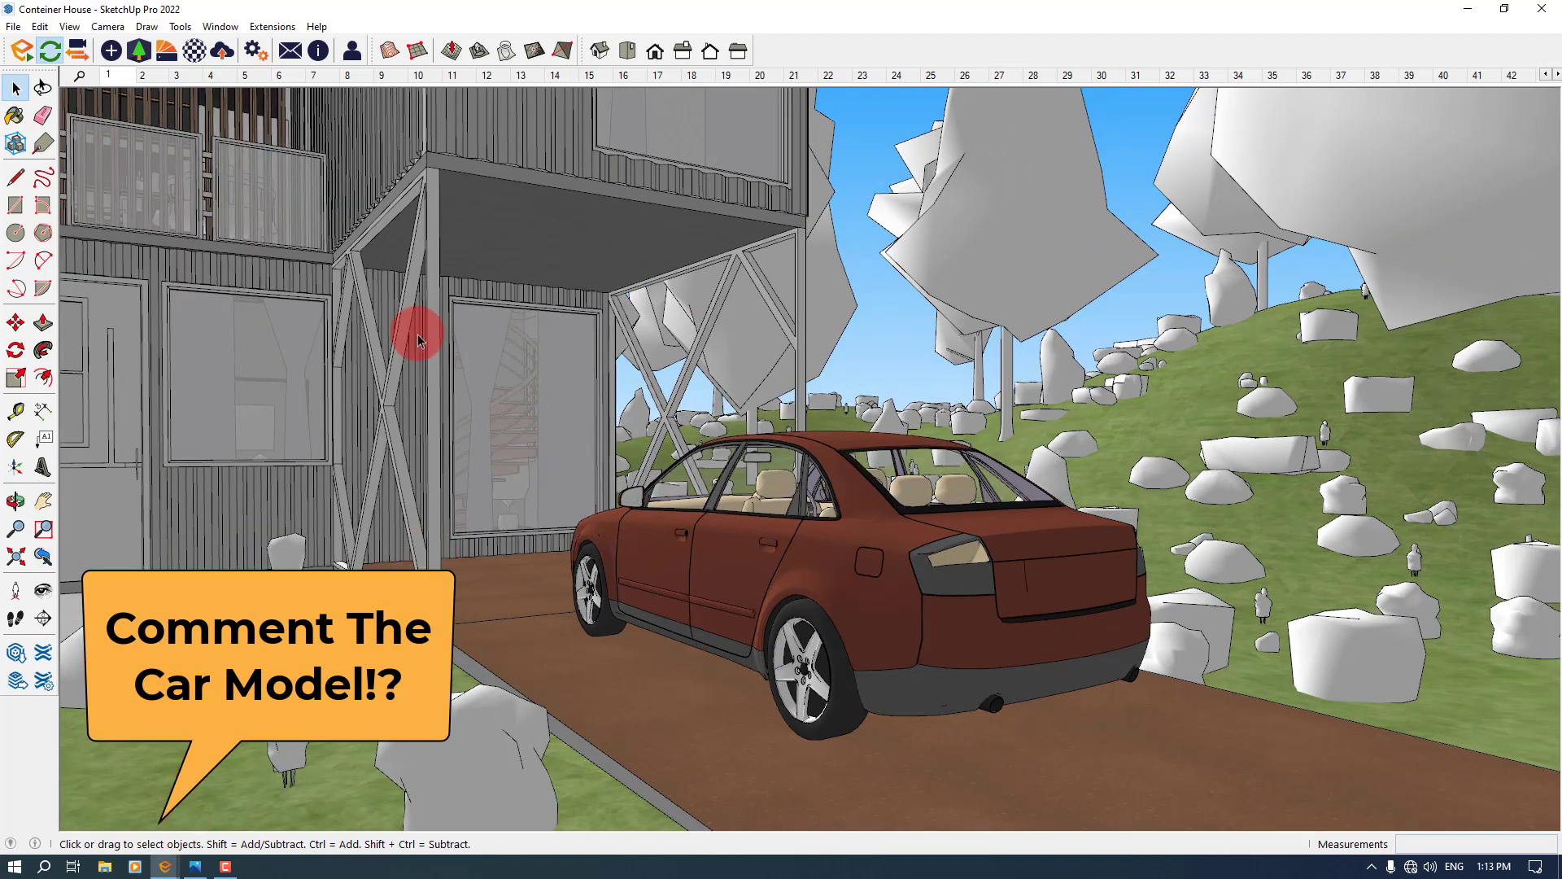
# Switch to the Enscape window and examine the rendered house and its surroundings from ground level and from above.
pyautogui.moveTo(173, 869)
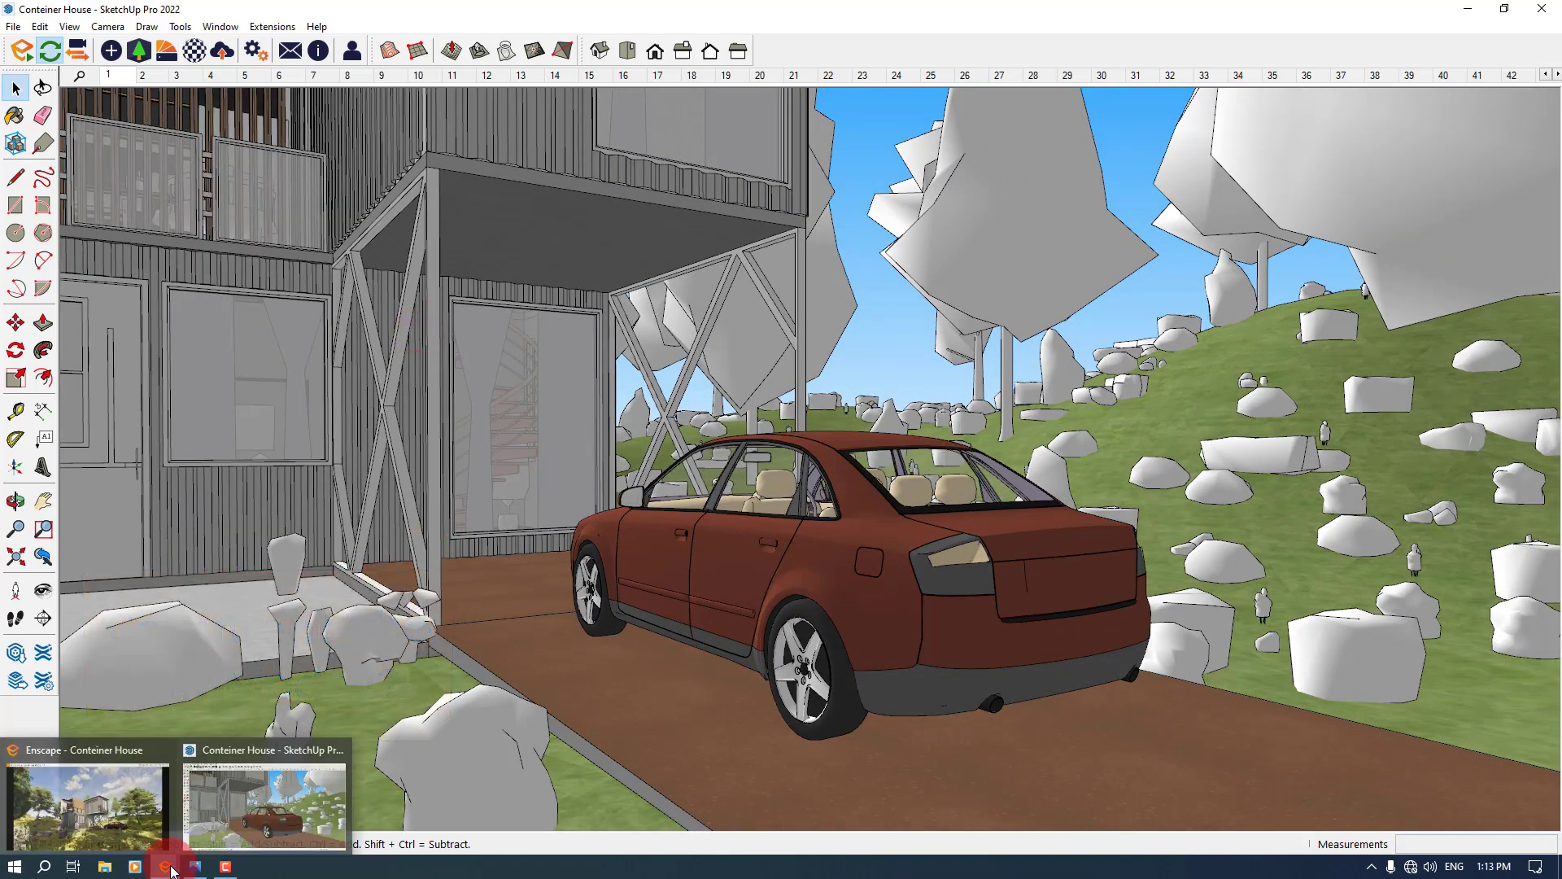
pyautogui.click(118, 813)
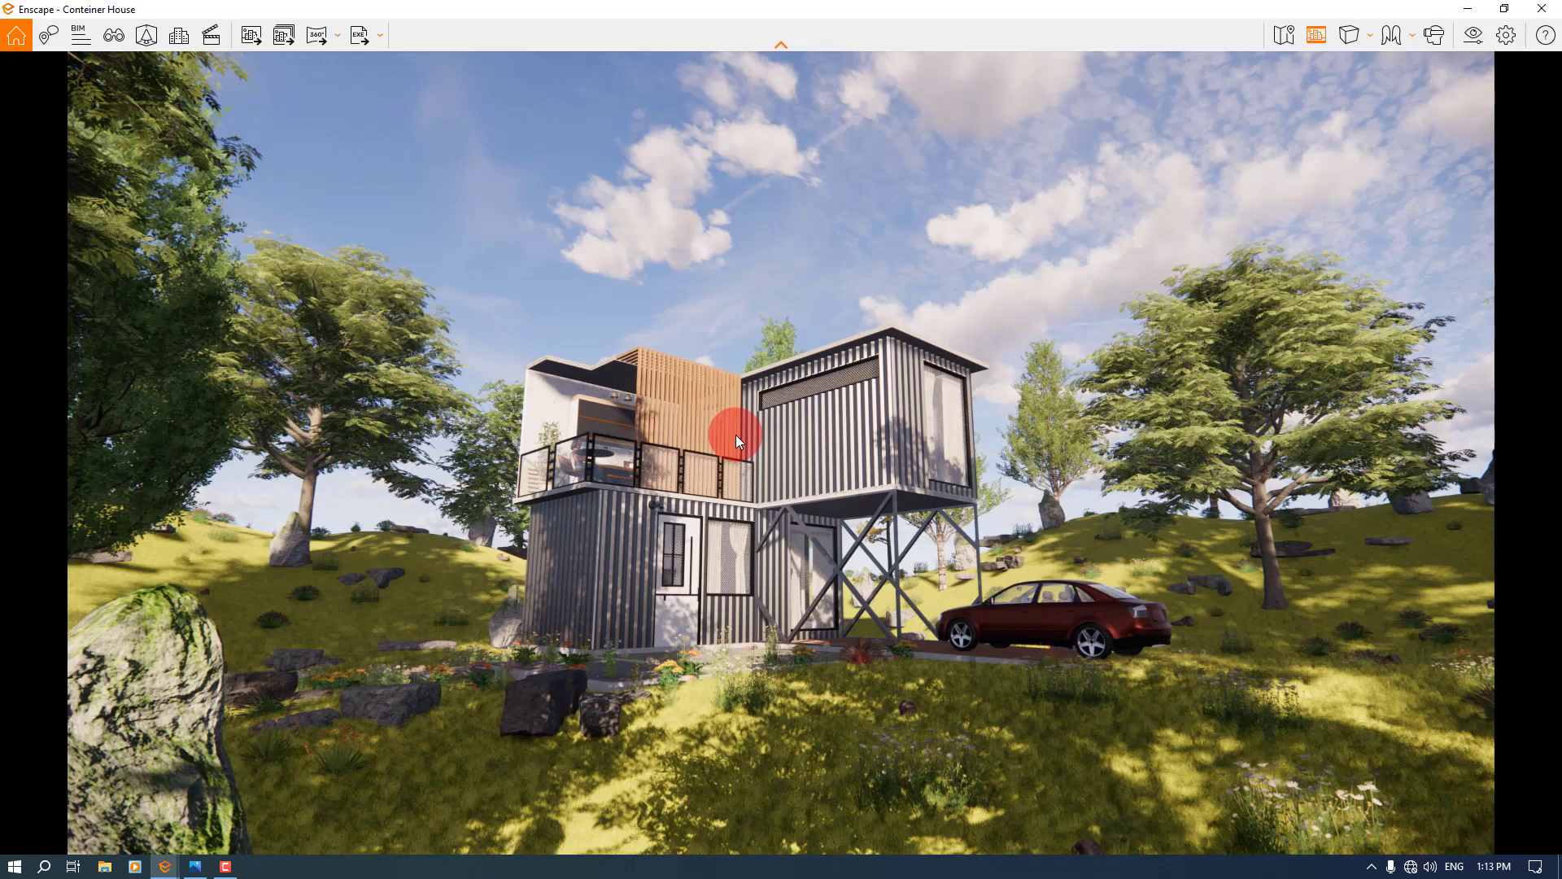
pyautogui.moveTo(736, 434); pyautogui.dragTo(765, 415)
pyautogui.press('w')
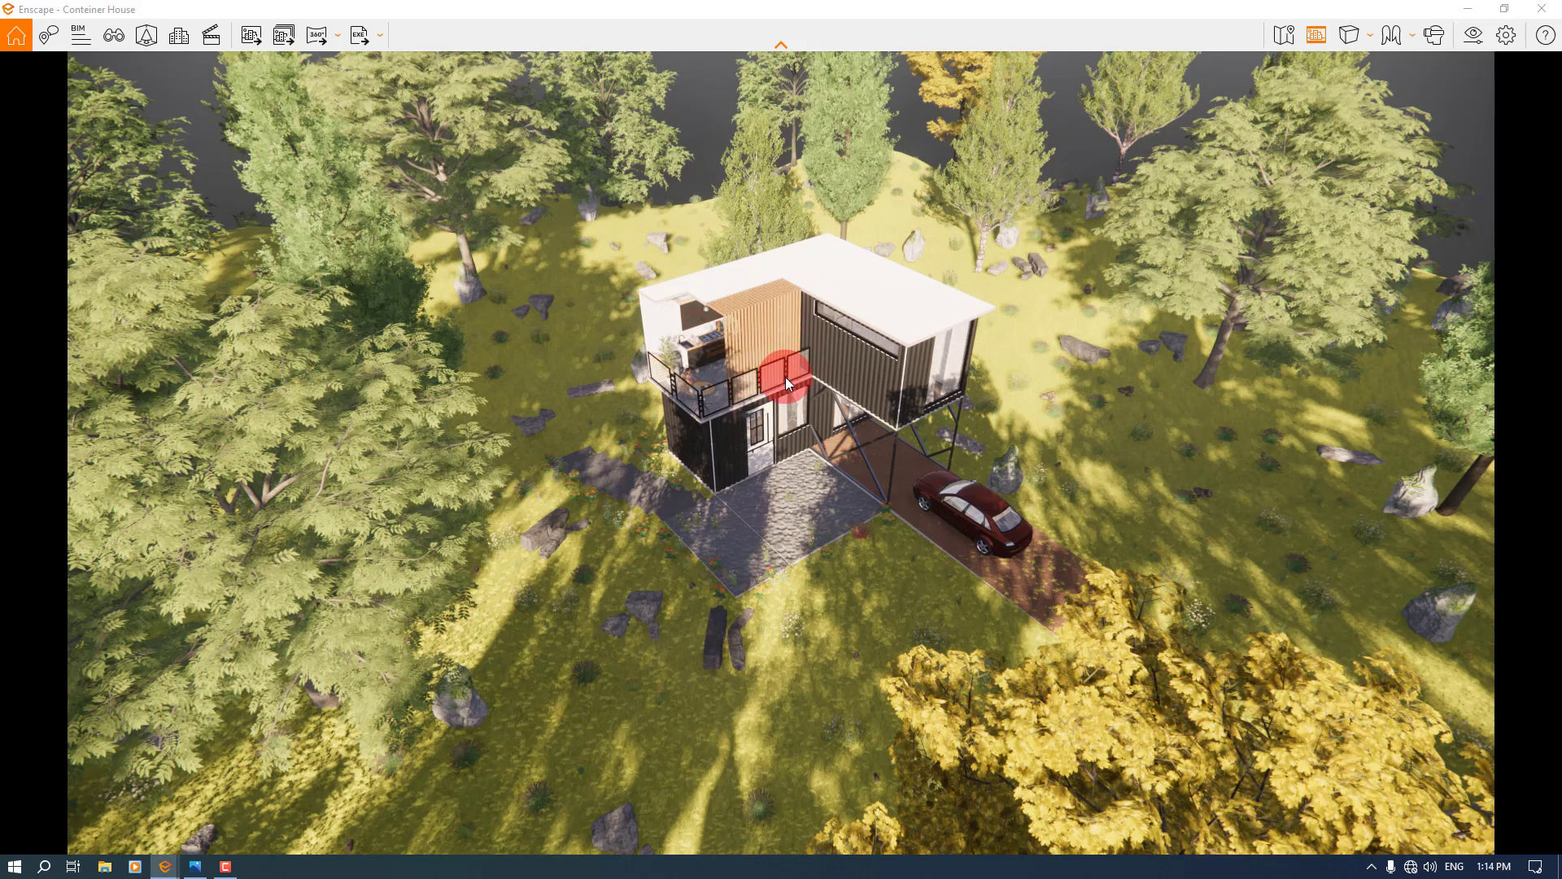
pyautogui.moveTo(794, 394); pyautogui.dragTo(780, 397, button='right')
pyautogui.scroll(5, 780, 397)
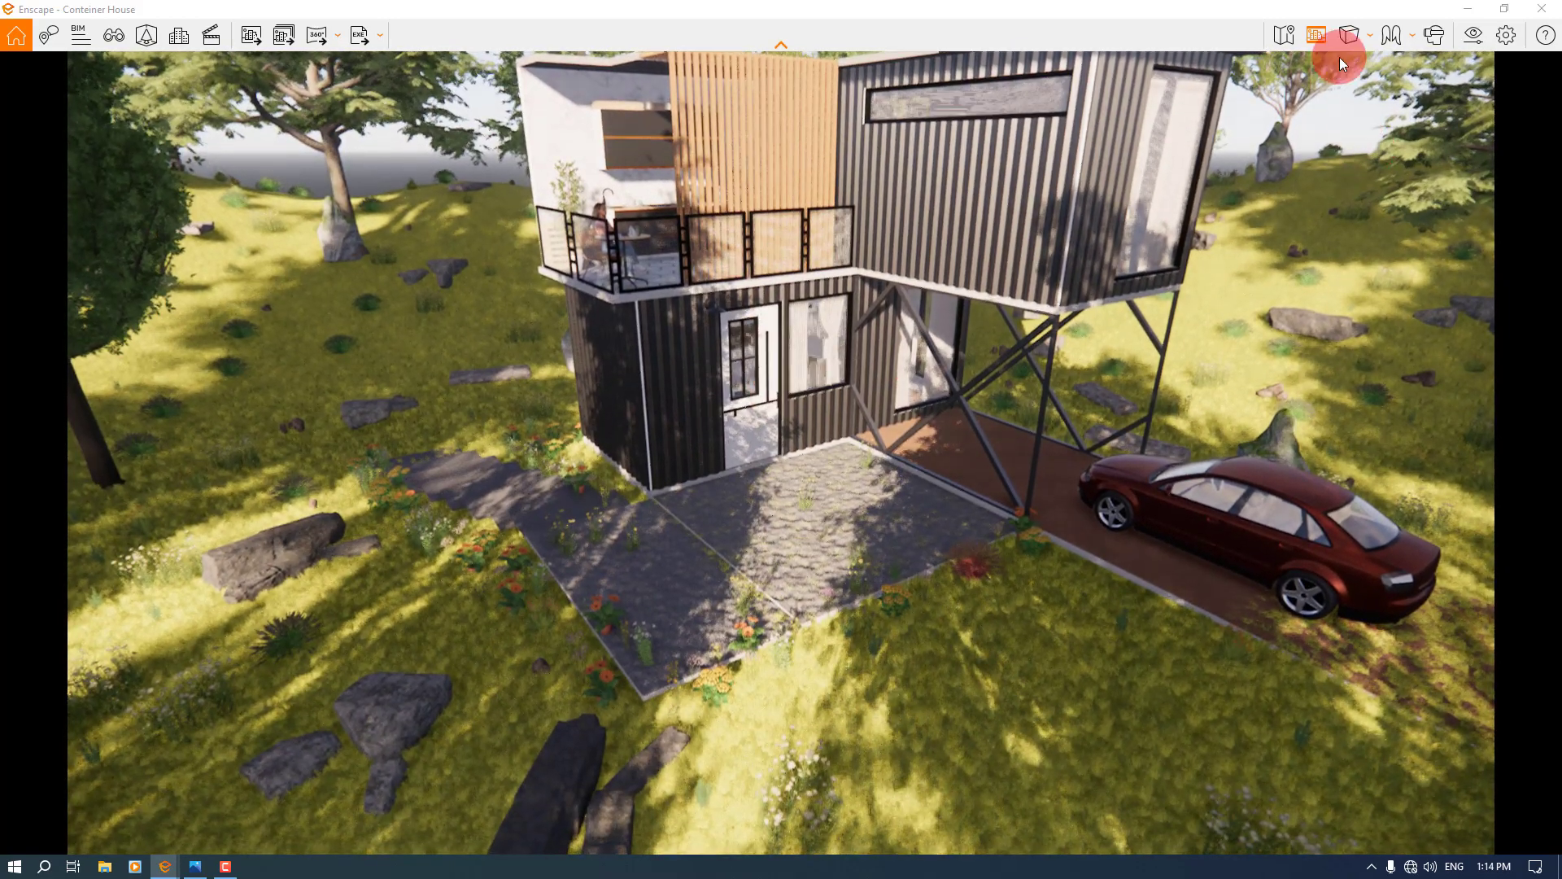
# Turn the safe frame of the render view off and back on.
pyautogui.click(1317, 35)
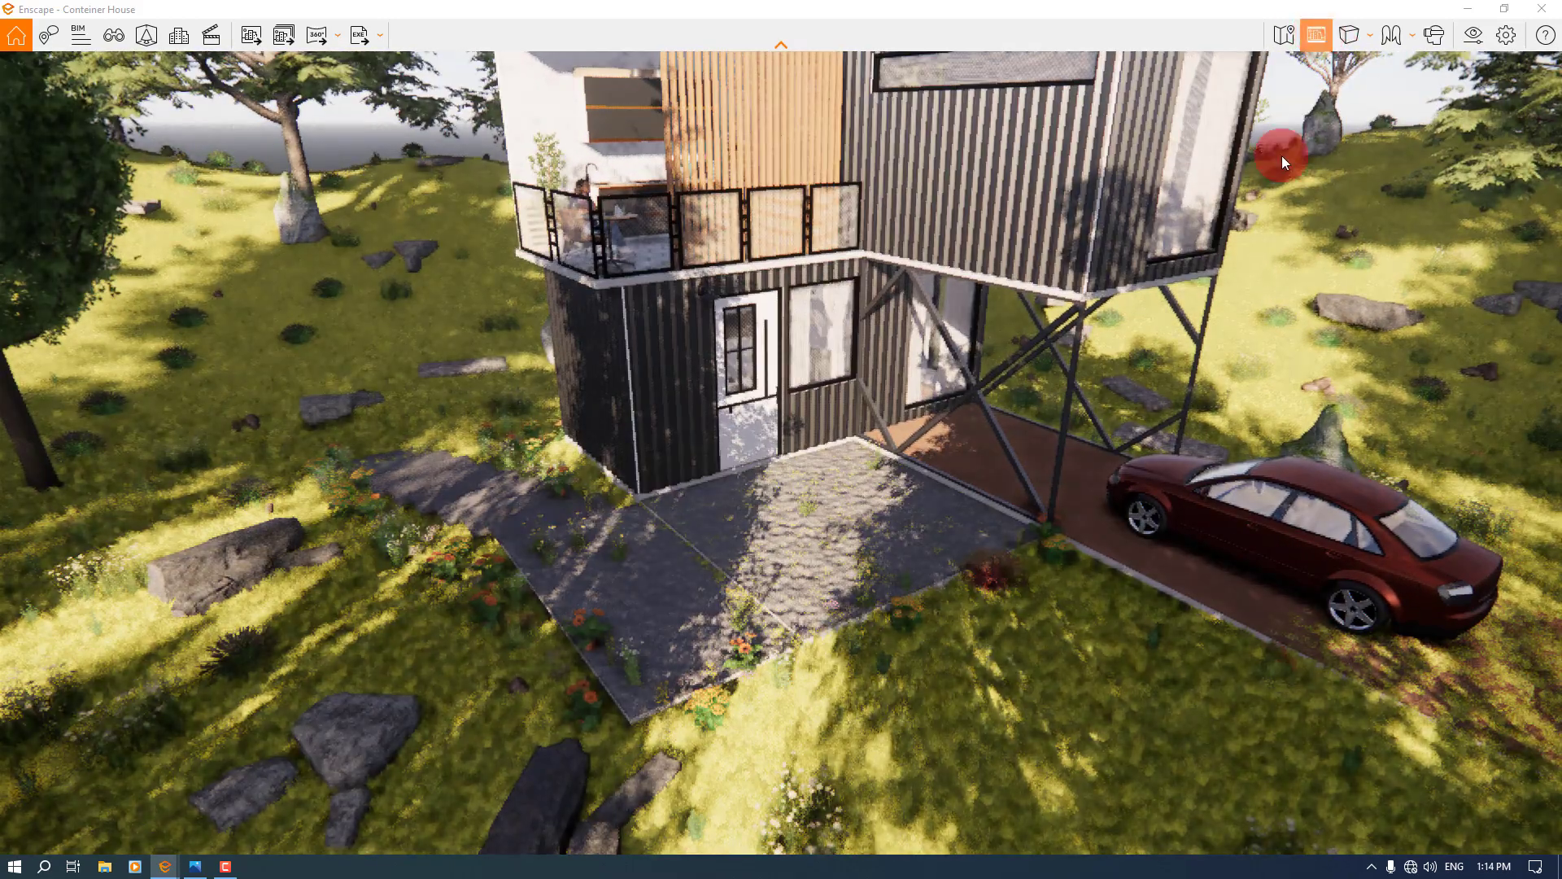
pyautogui.click(1313, 41)
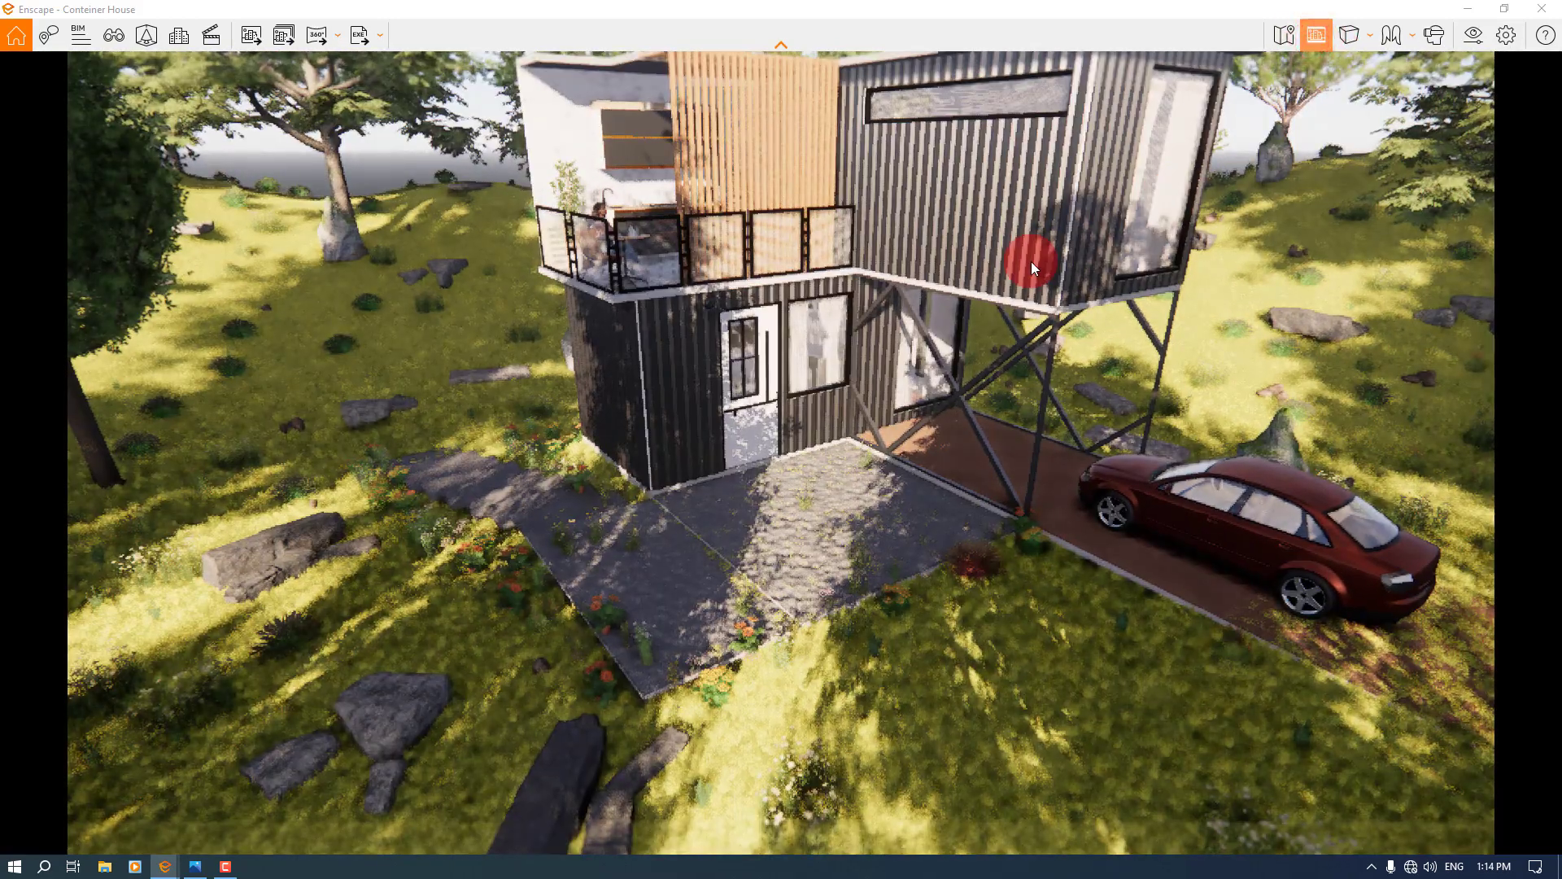
pyautogui.click(1031, 261)
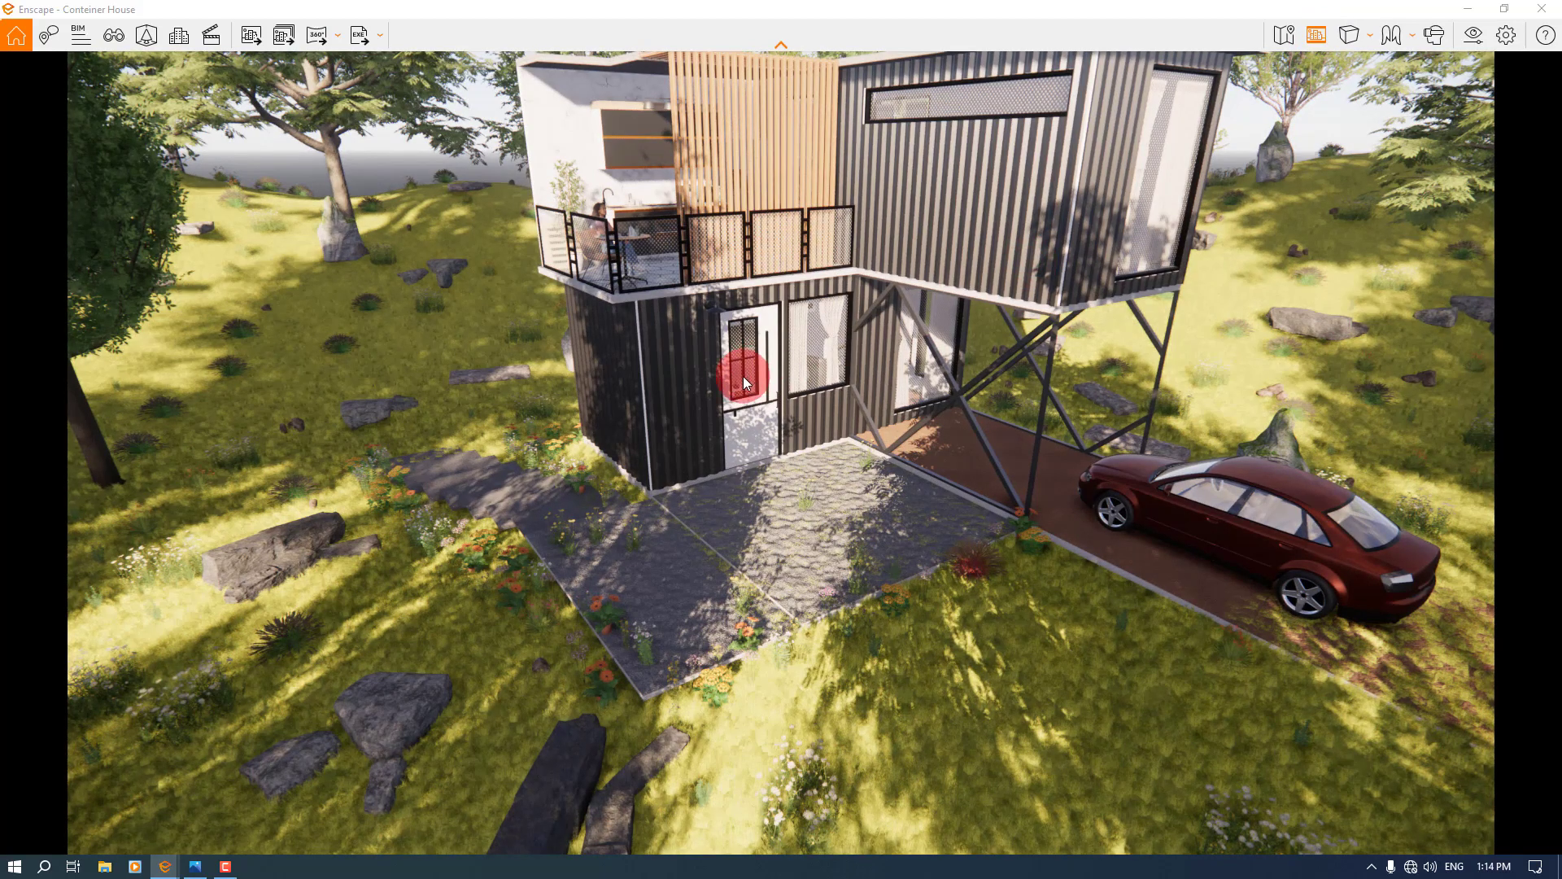
# Load saved view 1 from the view management list and open it for editing.
pyautogui.press('f')
pyautogui.click(61, 136)
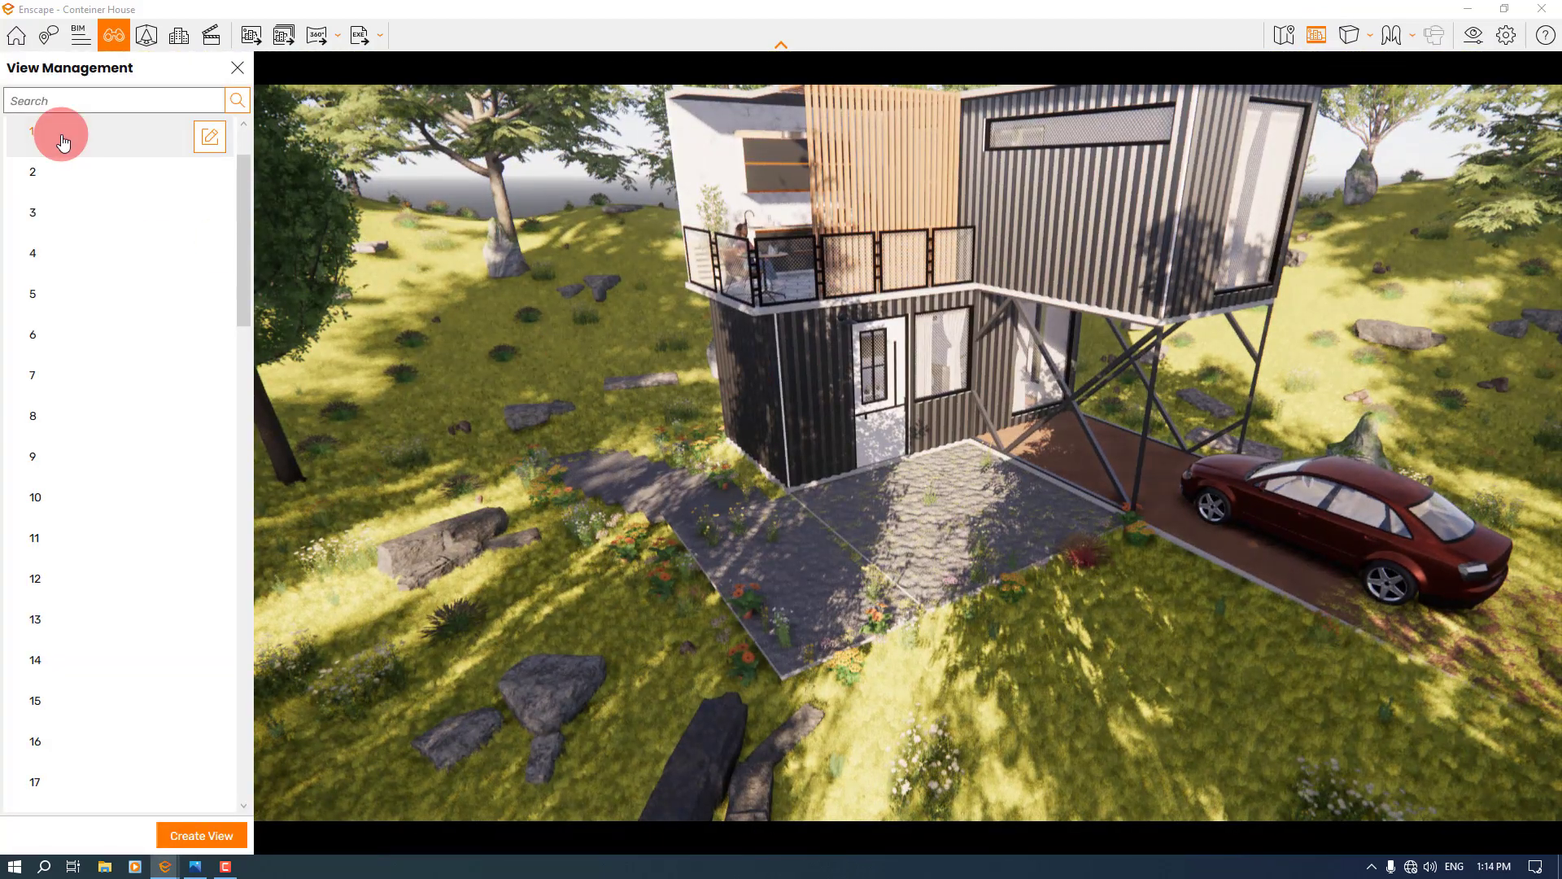
pyautogui.click(36, 138)
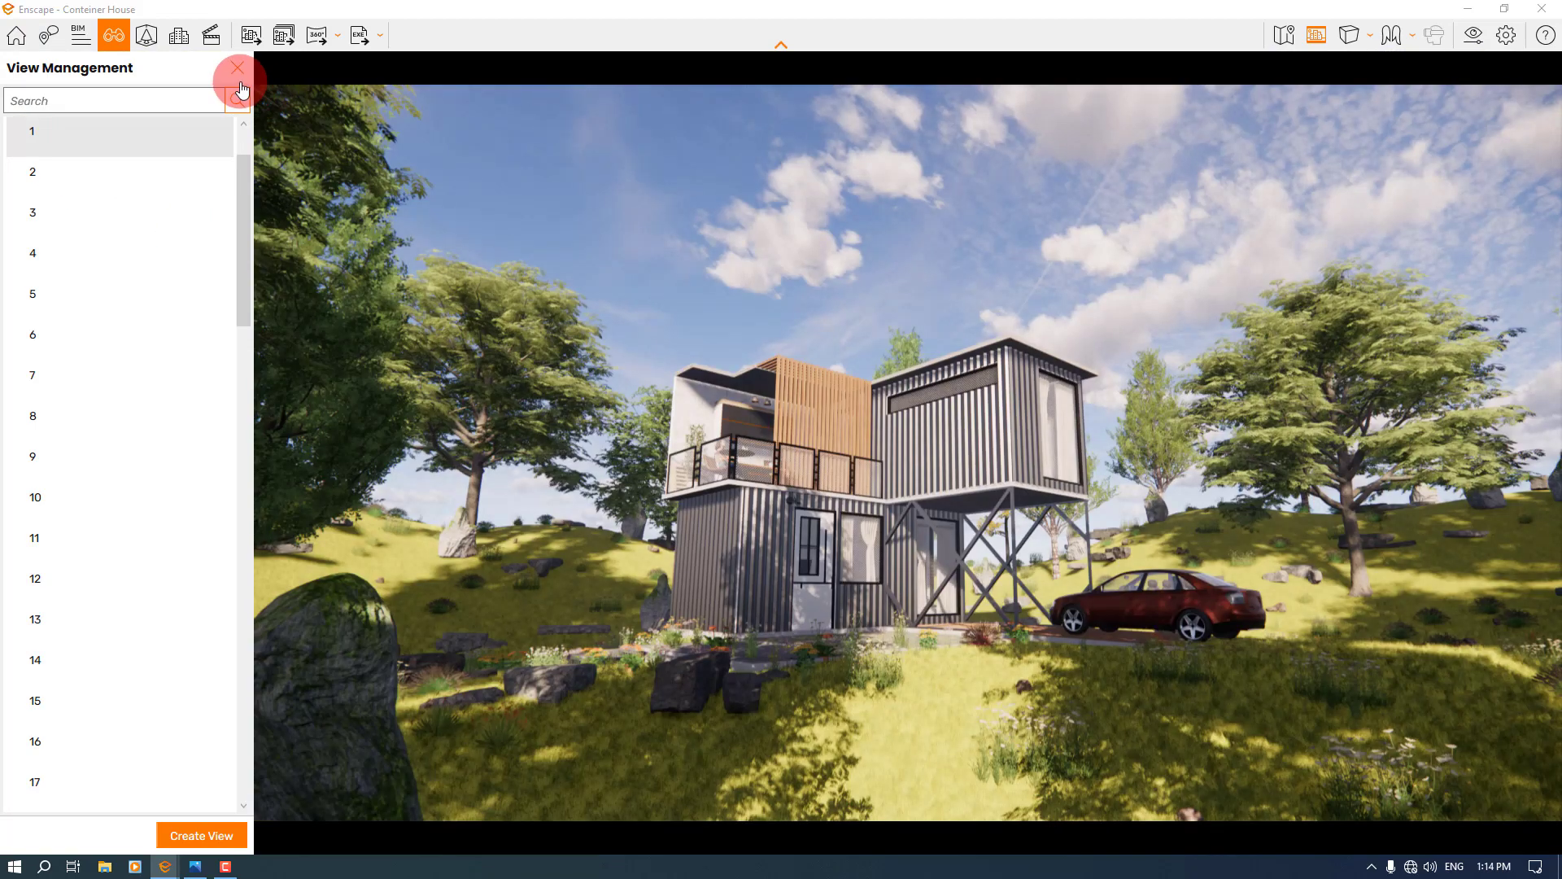
pyautogui.click(213, 136)
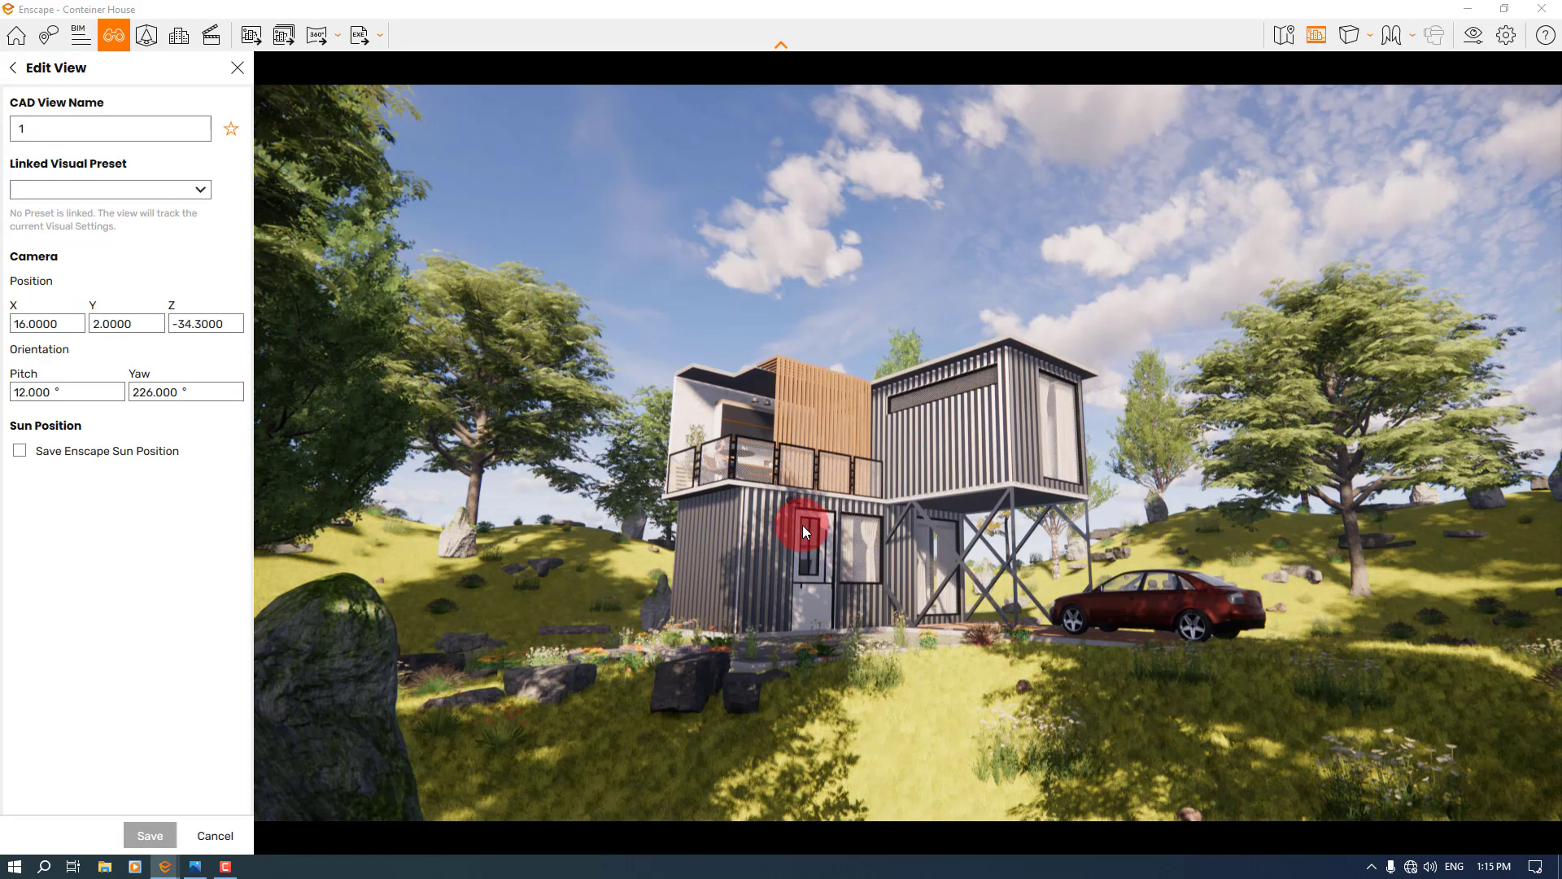
# Move the camera closer to the house and set its position to X 16.4, Y 1.6 and Z -33.60.
pyautogui.moveTo(848, 510); pyautogui.dragTo(846, 511)
pyautogui.press('w')
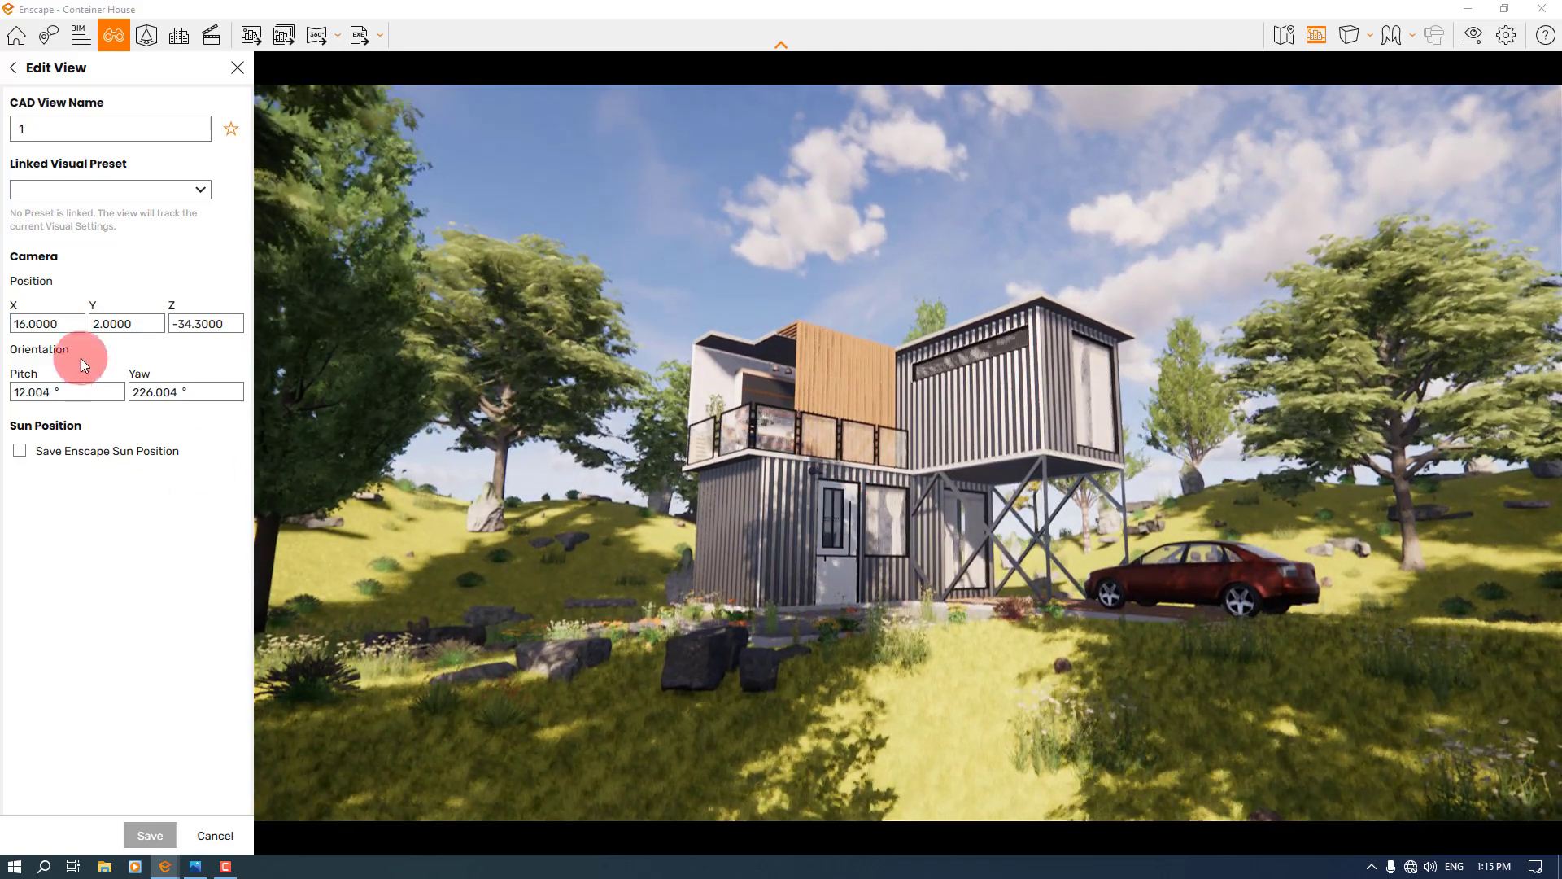
pyautogui.moveTo(722, 498); pyautogui.dragTo(724, 498)
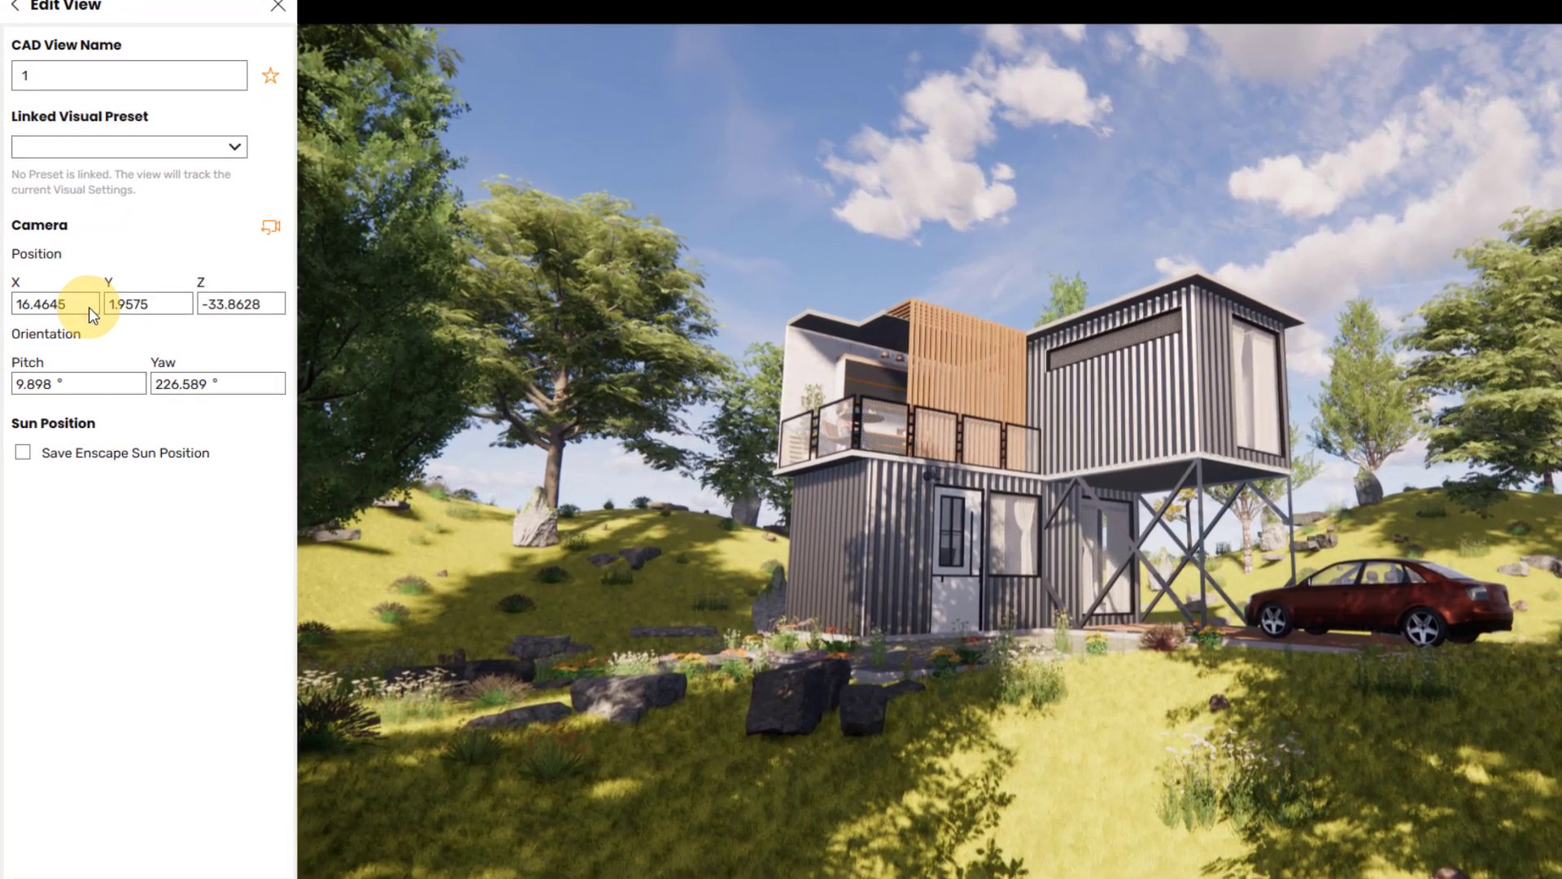
pyautogui.doubleClick(73, 315)
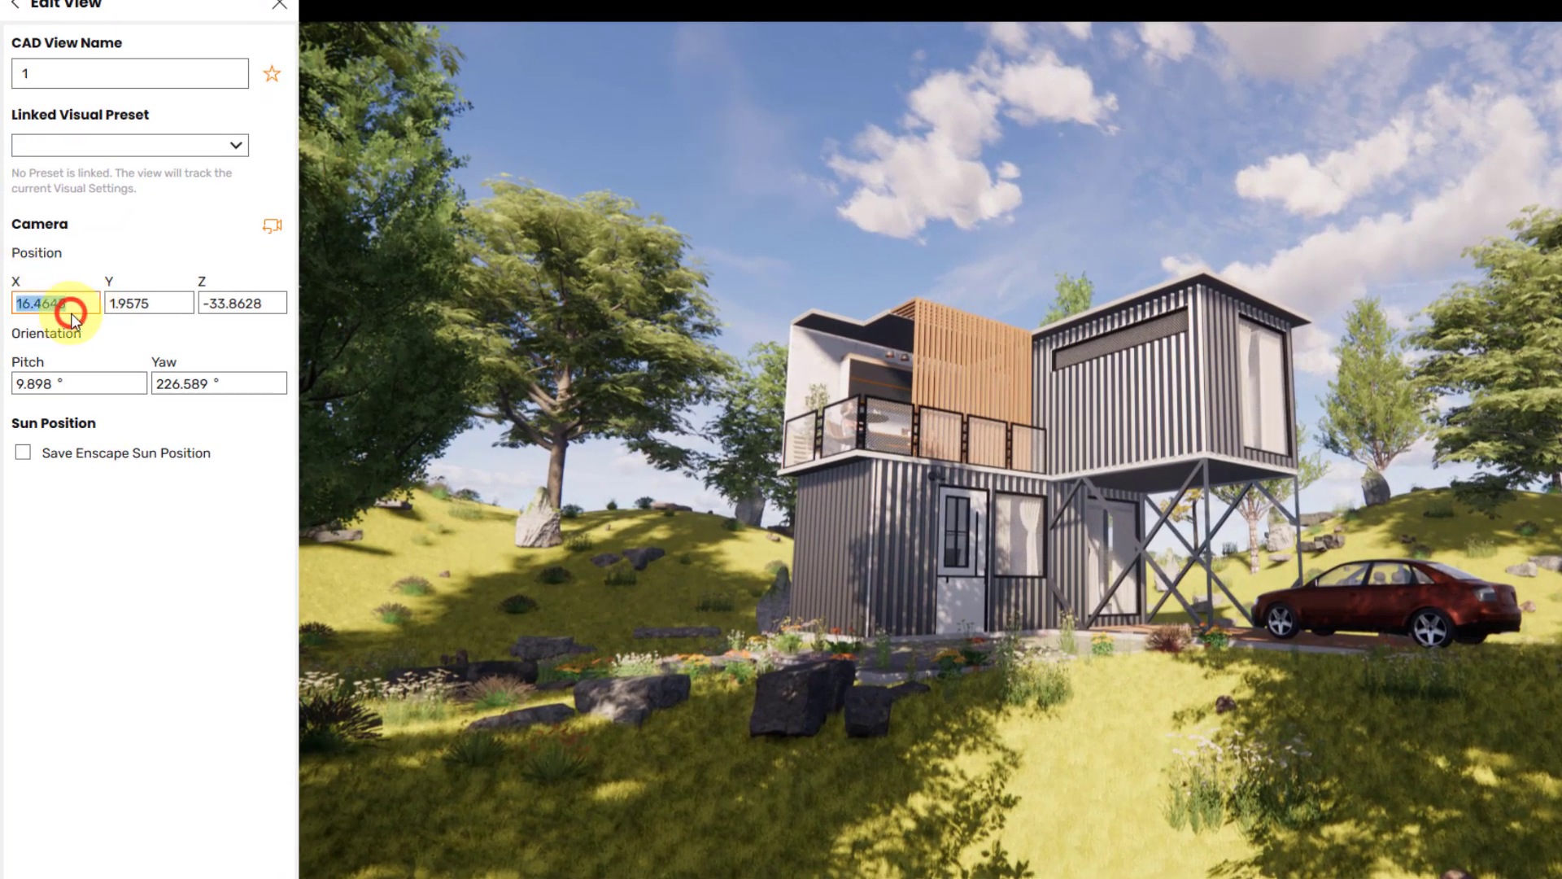
pyautogui.write('16.4')
pyautogui.doubleClick(126, 302)
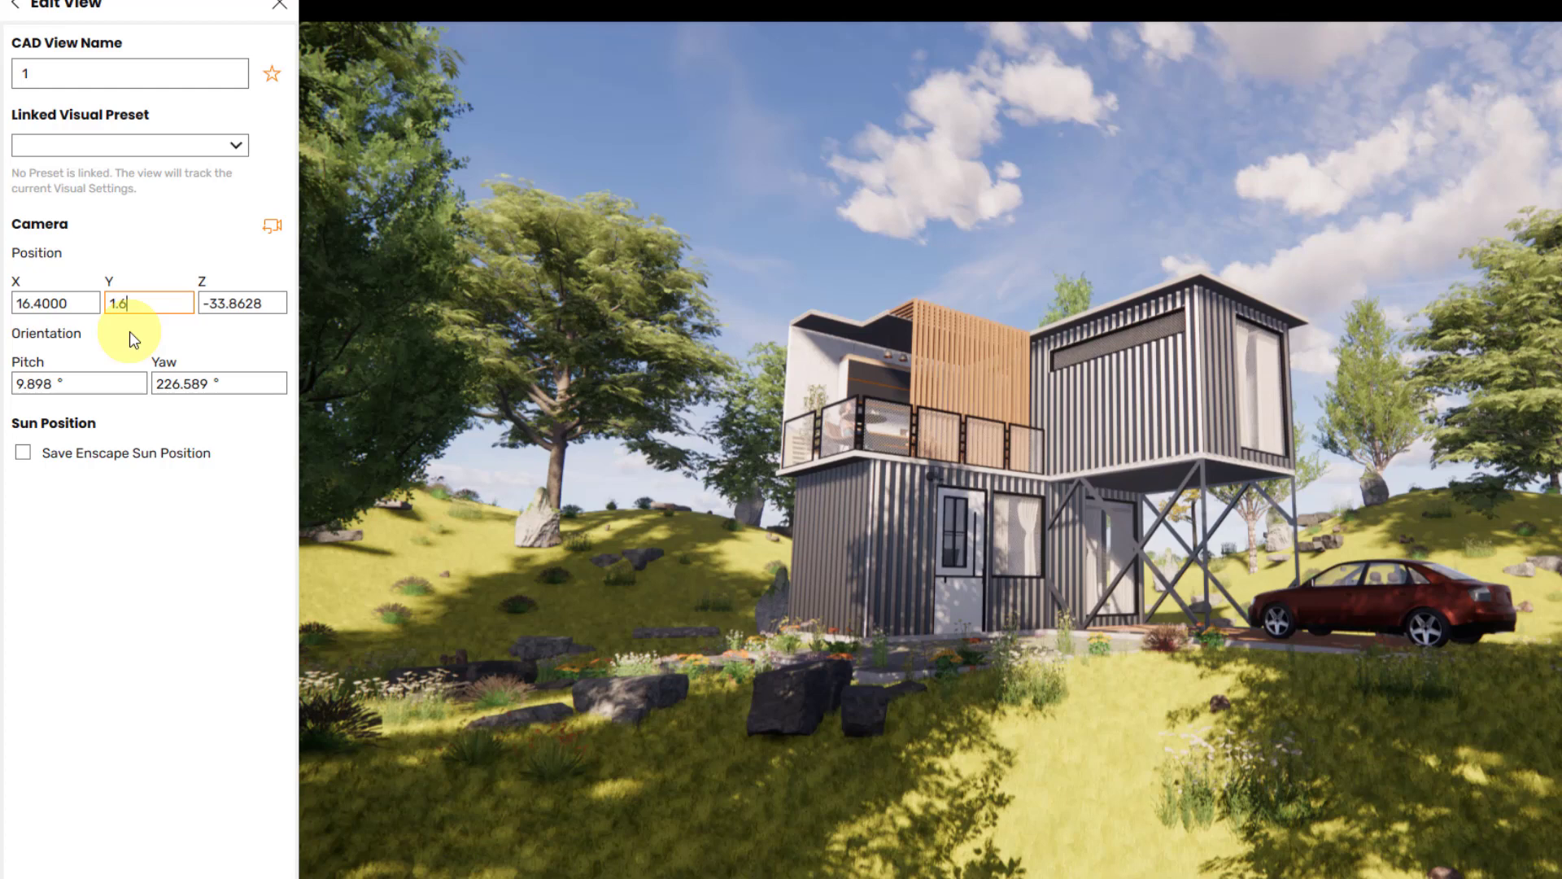
pyautogui.write('1.6')
pyautogui.press('Return')
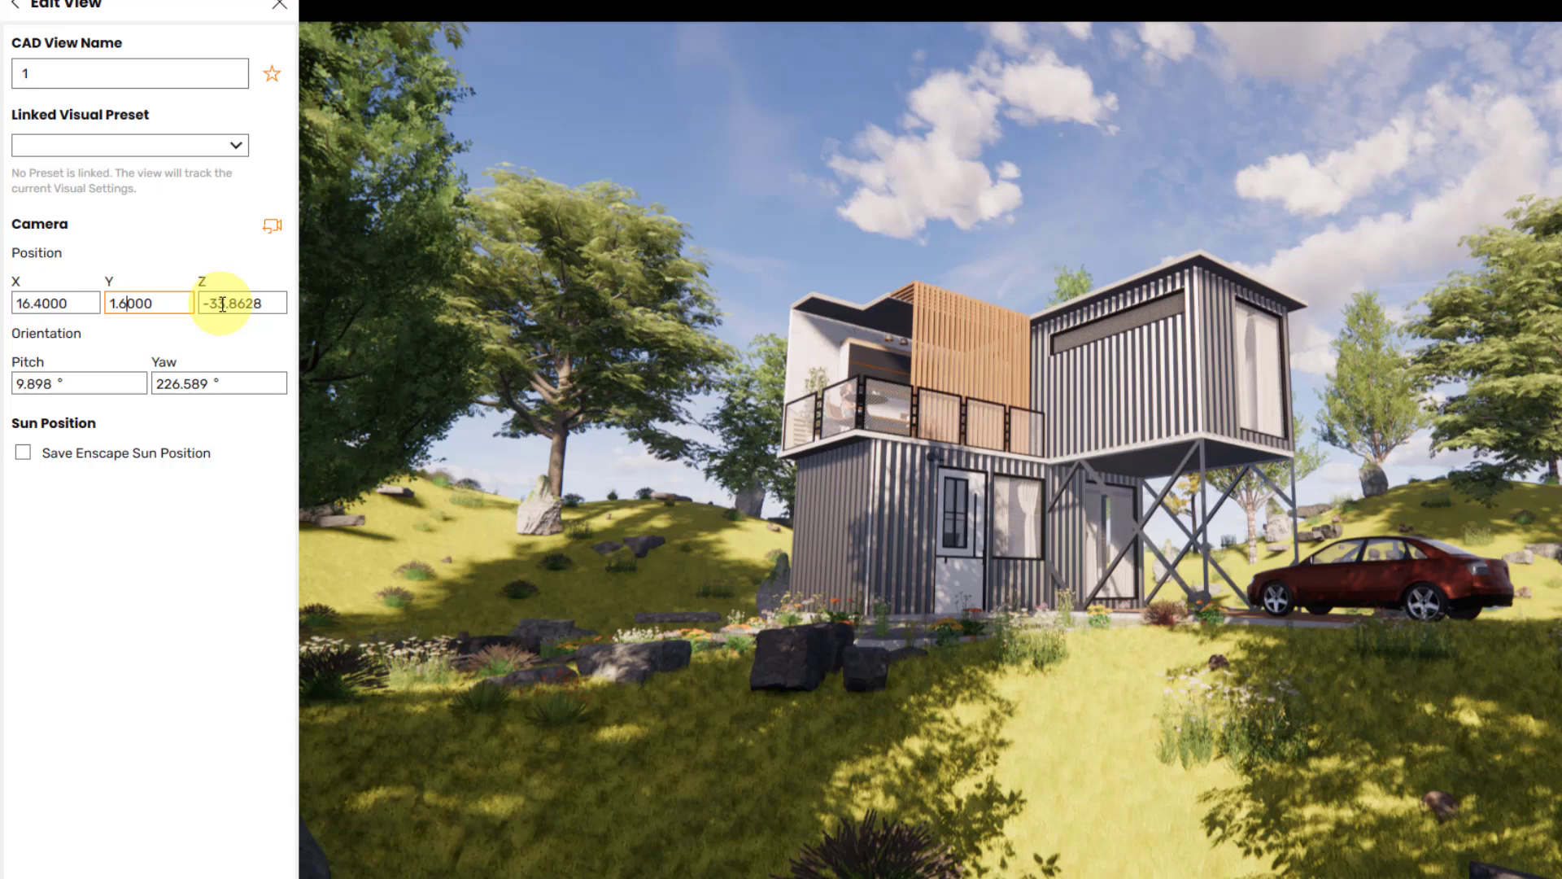
pyautogui.click(222, 303)
pyautogui.write('-33.60')
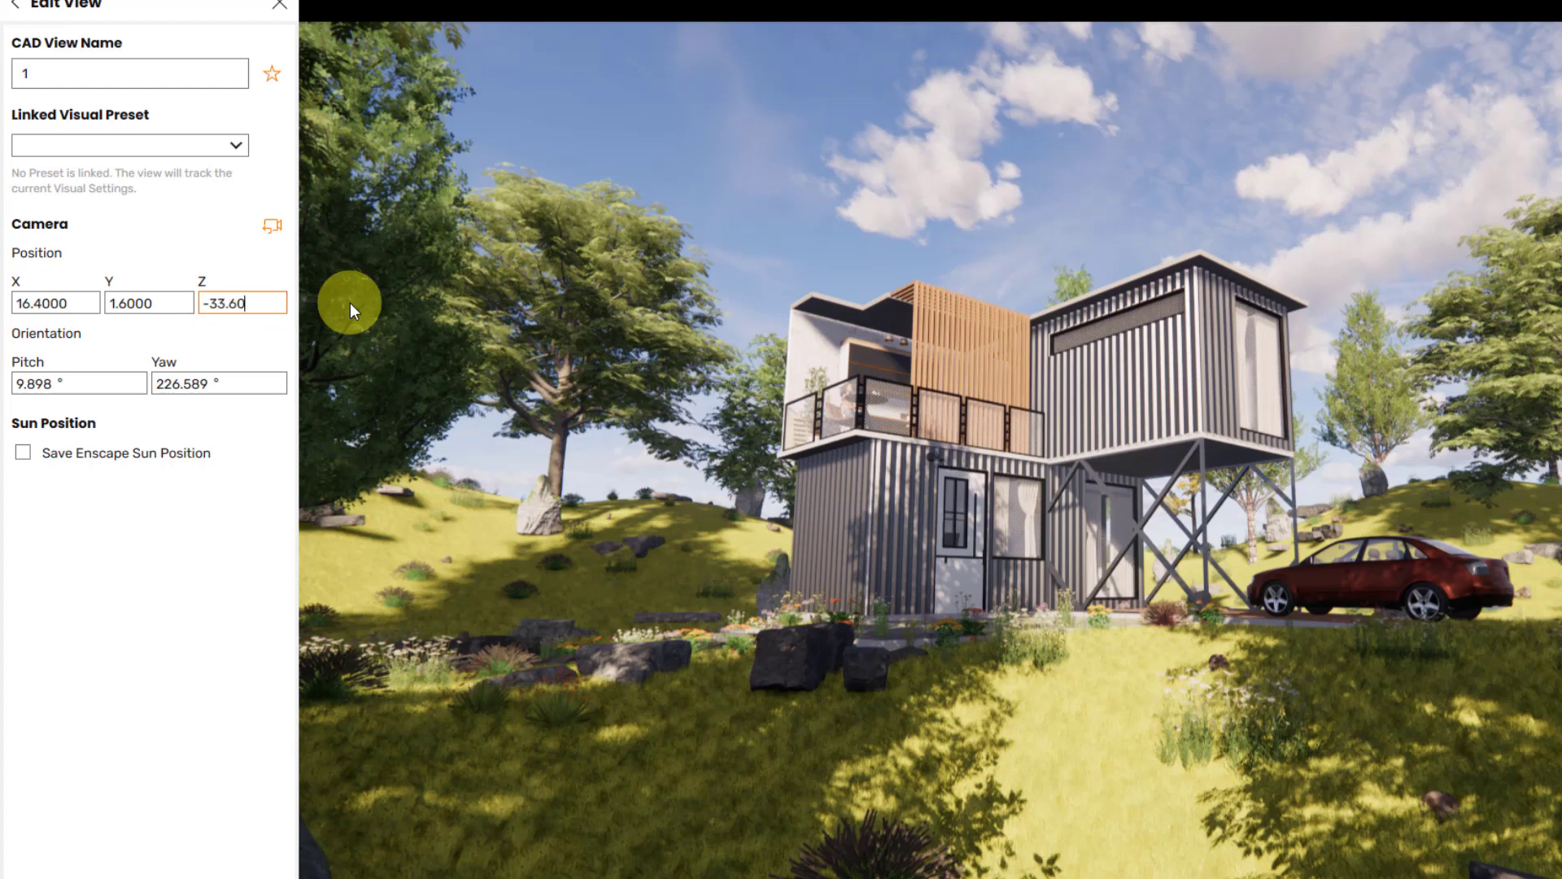
pyautogui.press('Return')
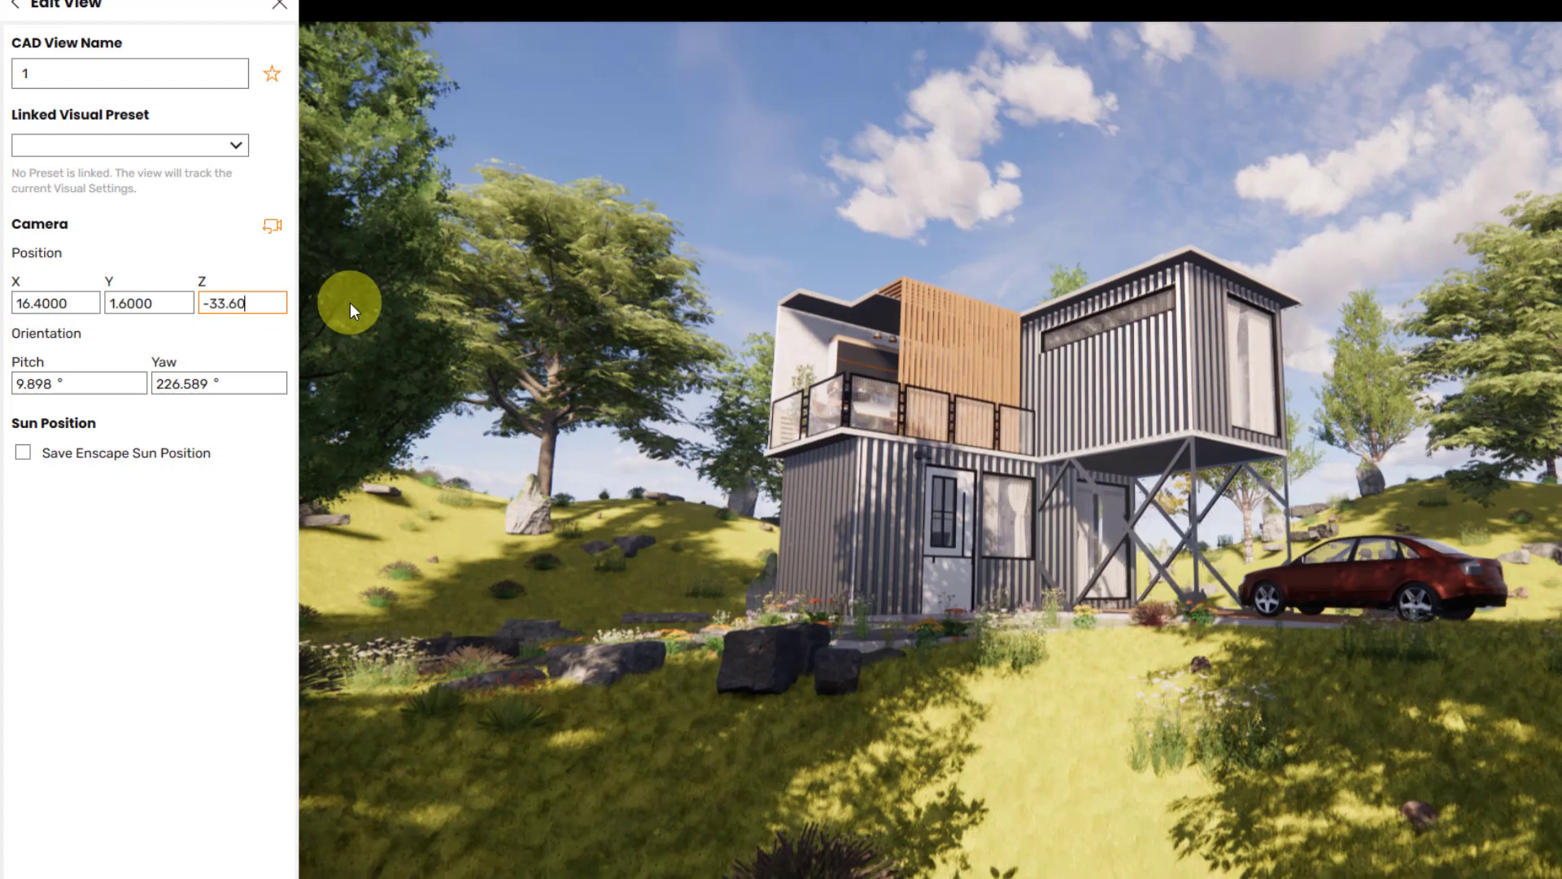
# Try a camera pitch of 0 degrees for view 1.
pyautogui.click(61, 384)
pyautogui.write('0')
pyautogui.press('Return')
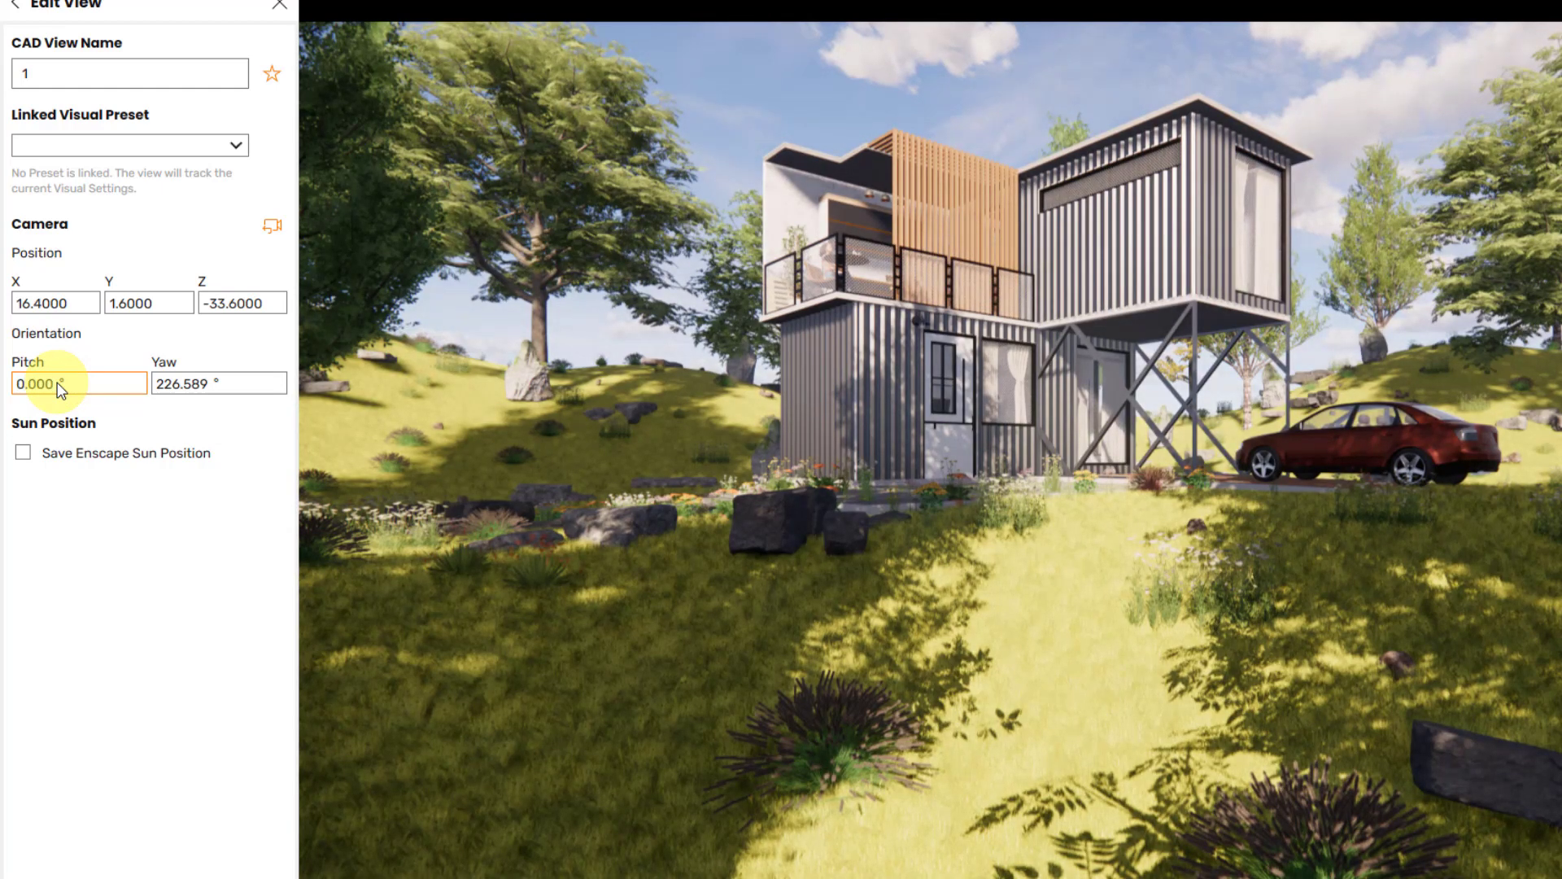
# Set the camera pitch to 15 degrees and the yaw to 226 degrees, and save view 1.
pyautogui.moveTo(55, 384); pyautogui.dragTo(4, 390)
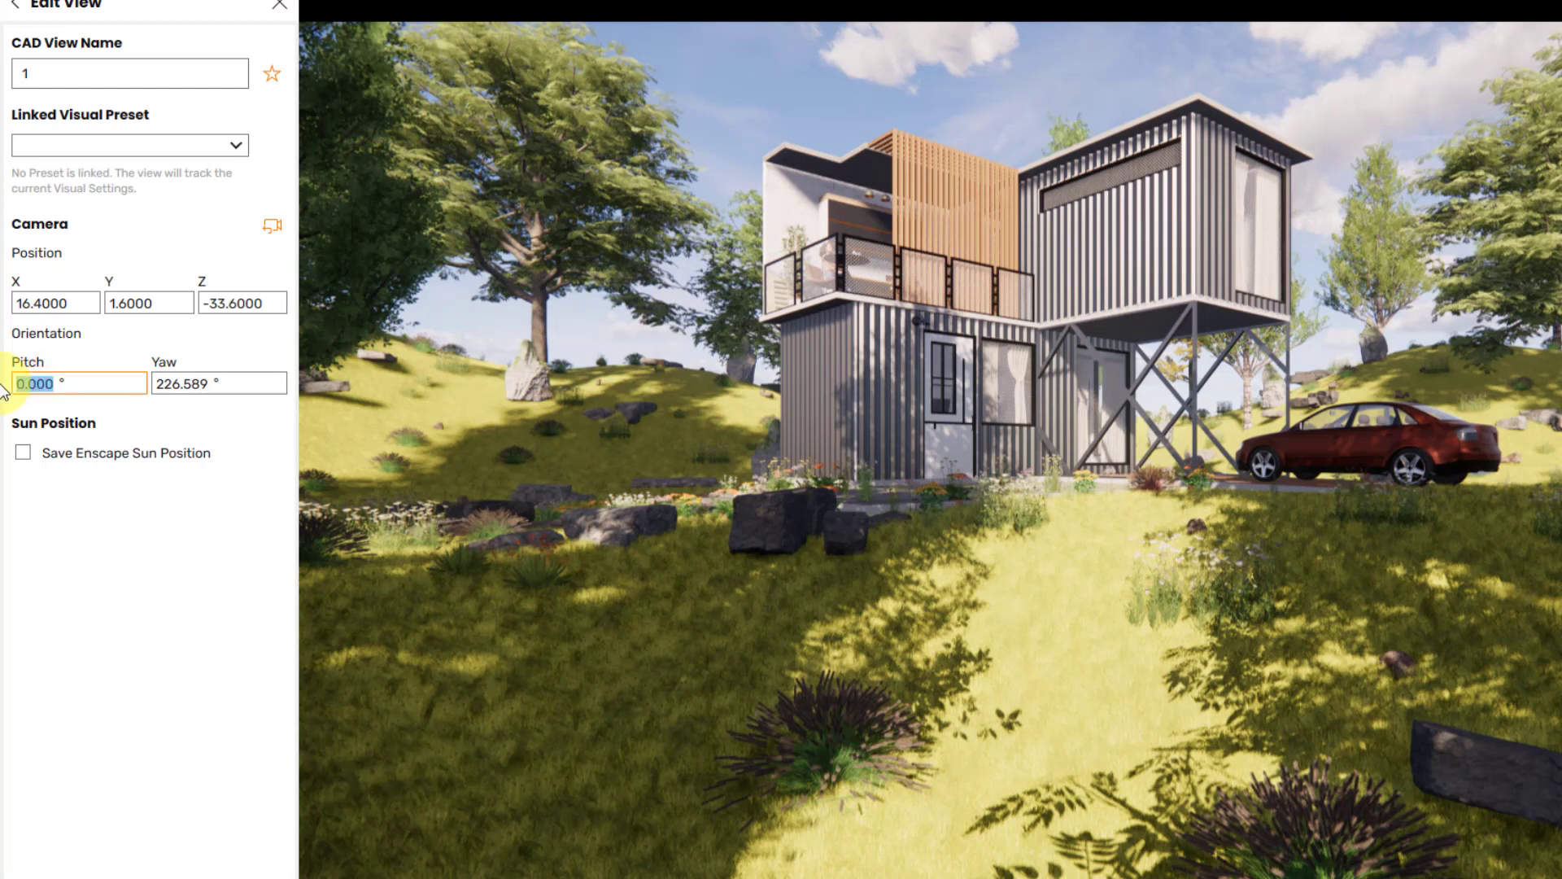
pyautogui.write('15')
pyautogui.press('Return')
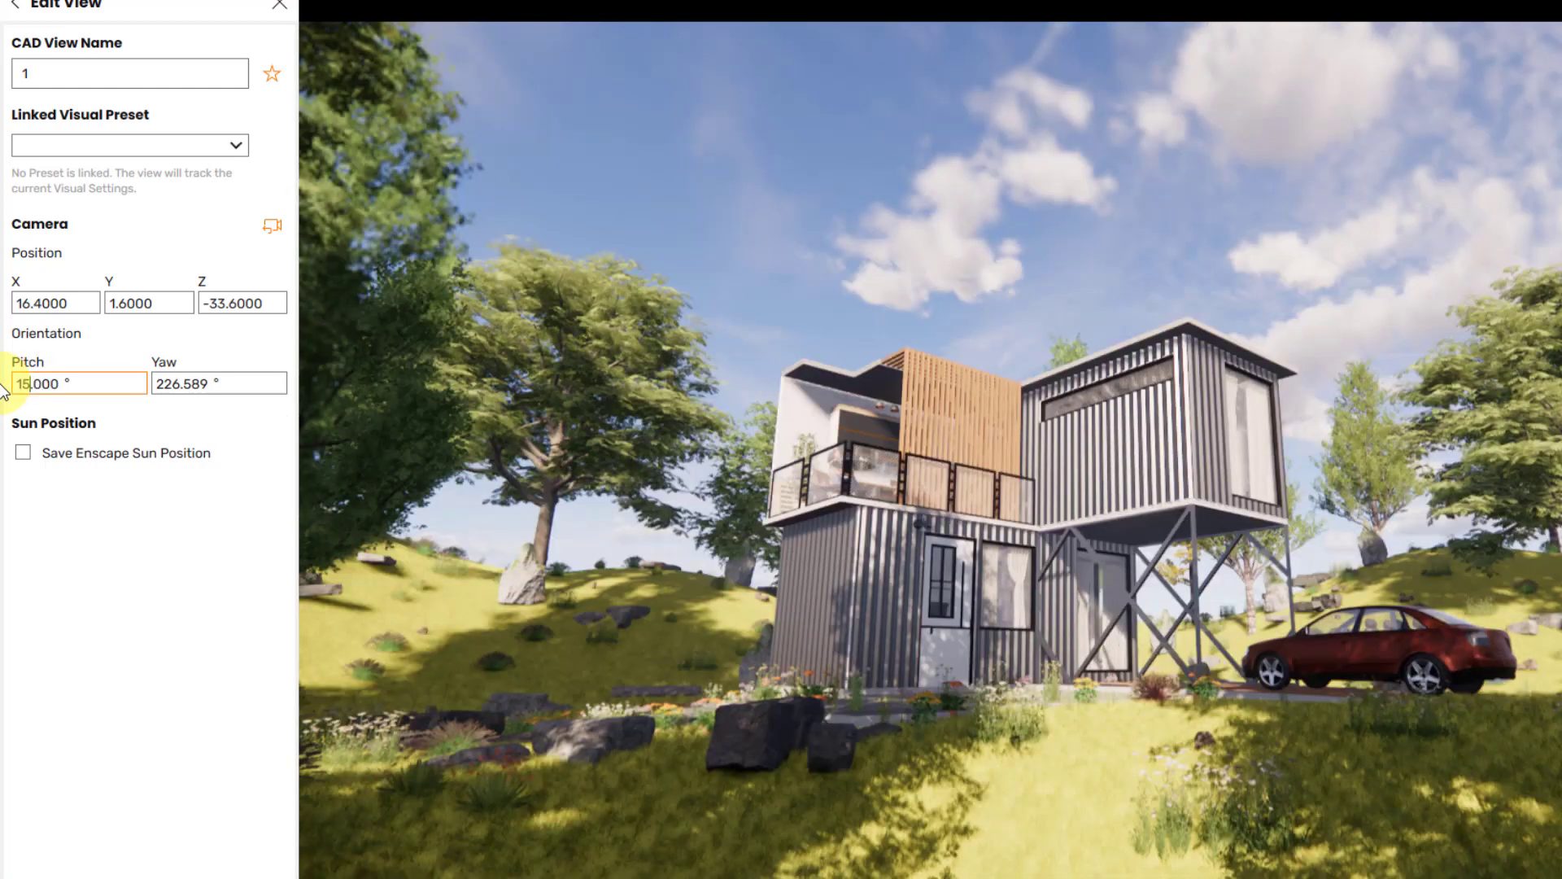
pyautogui.doubleClick(193, 384)
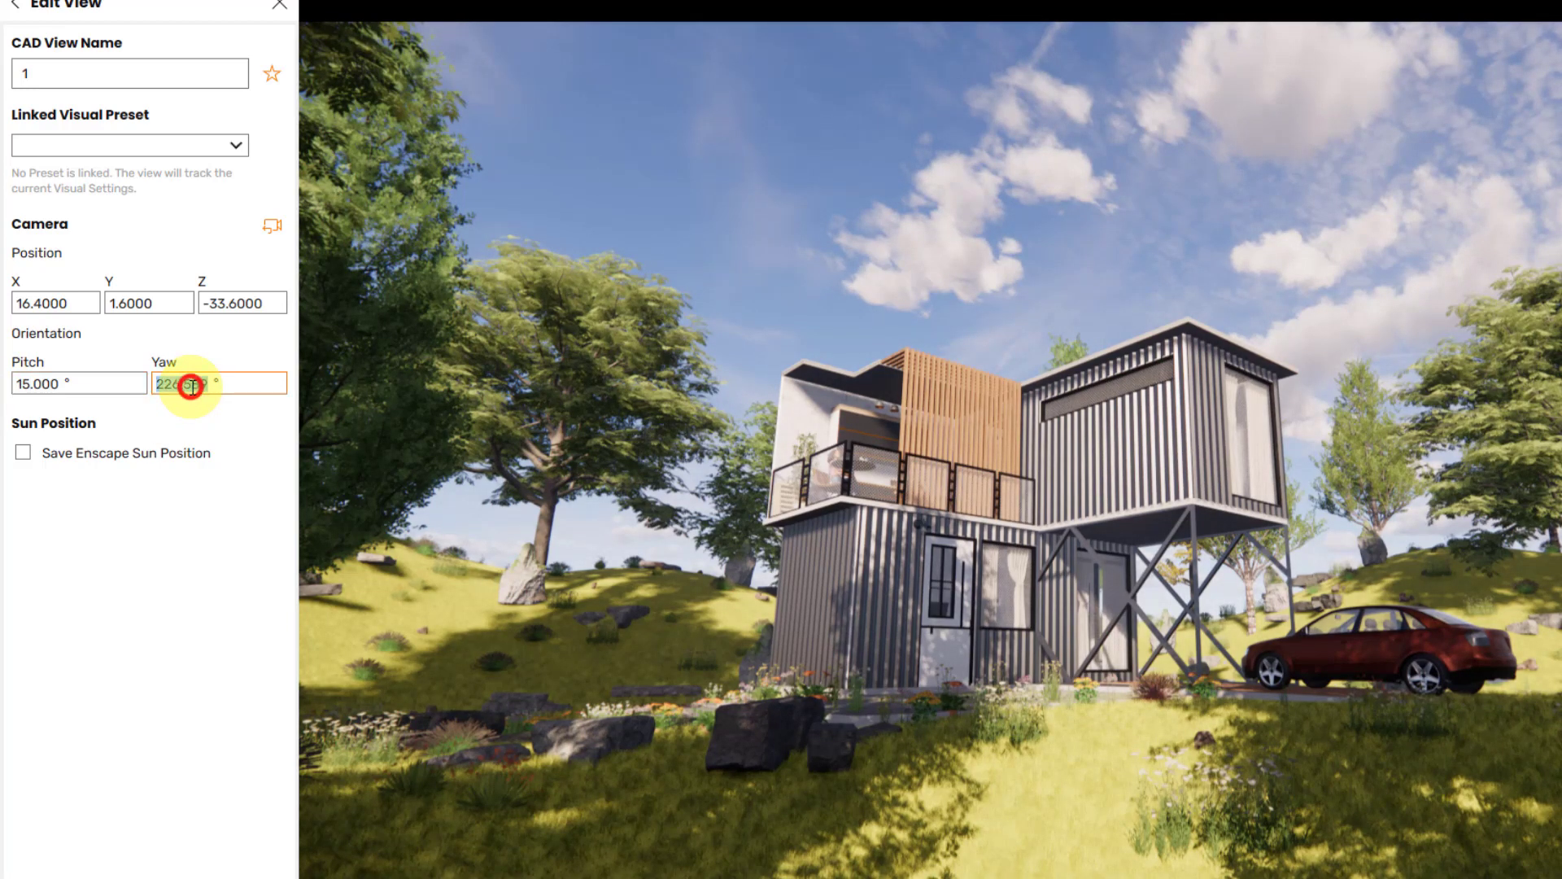
pyautogui.write('226')
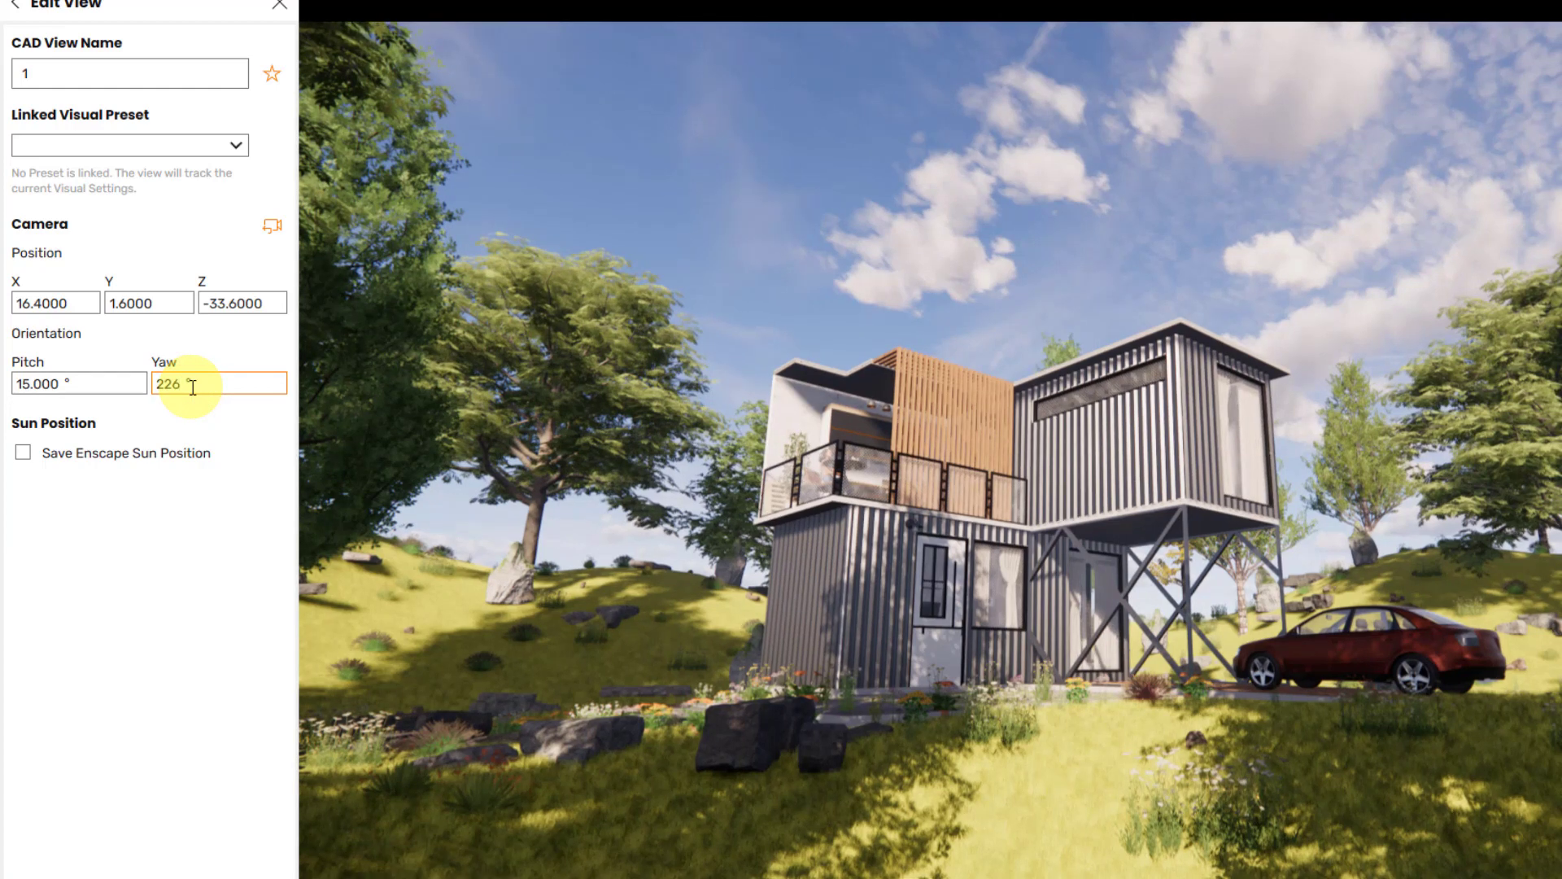
pyautogui.press('Return')
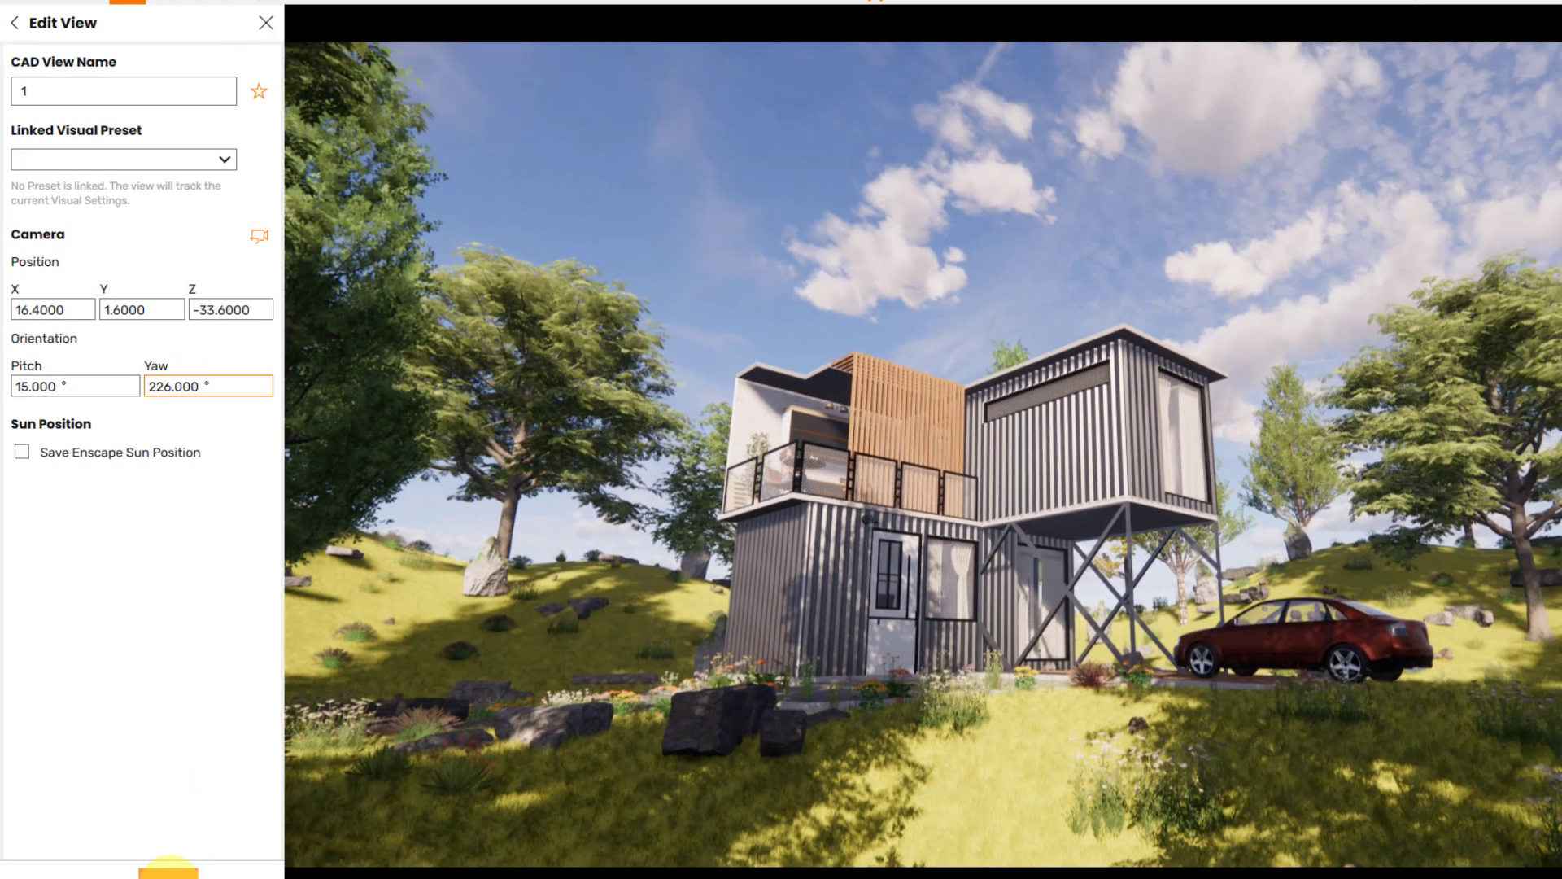
pyautogui.click(152, 837)
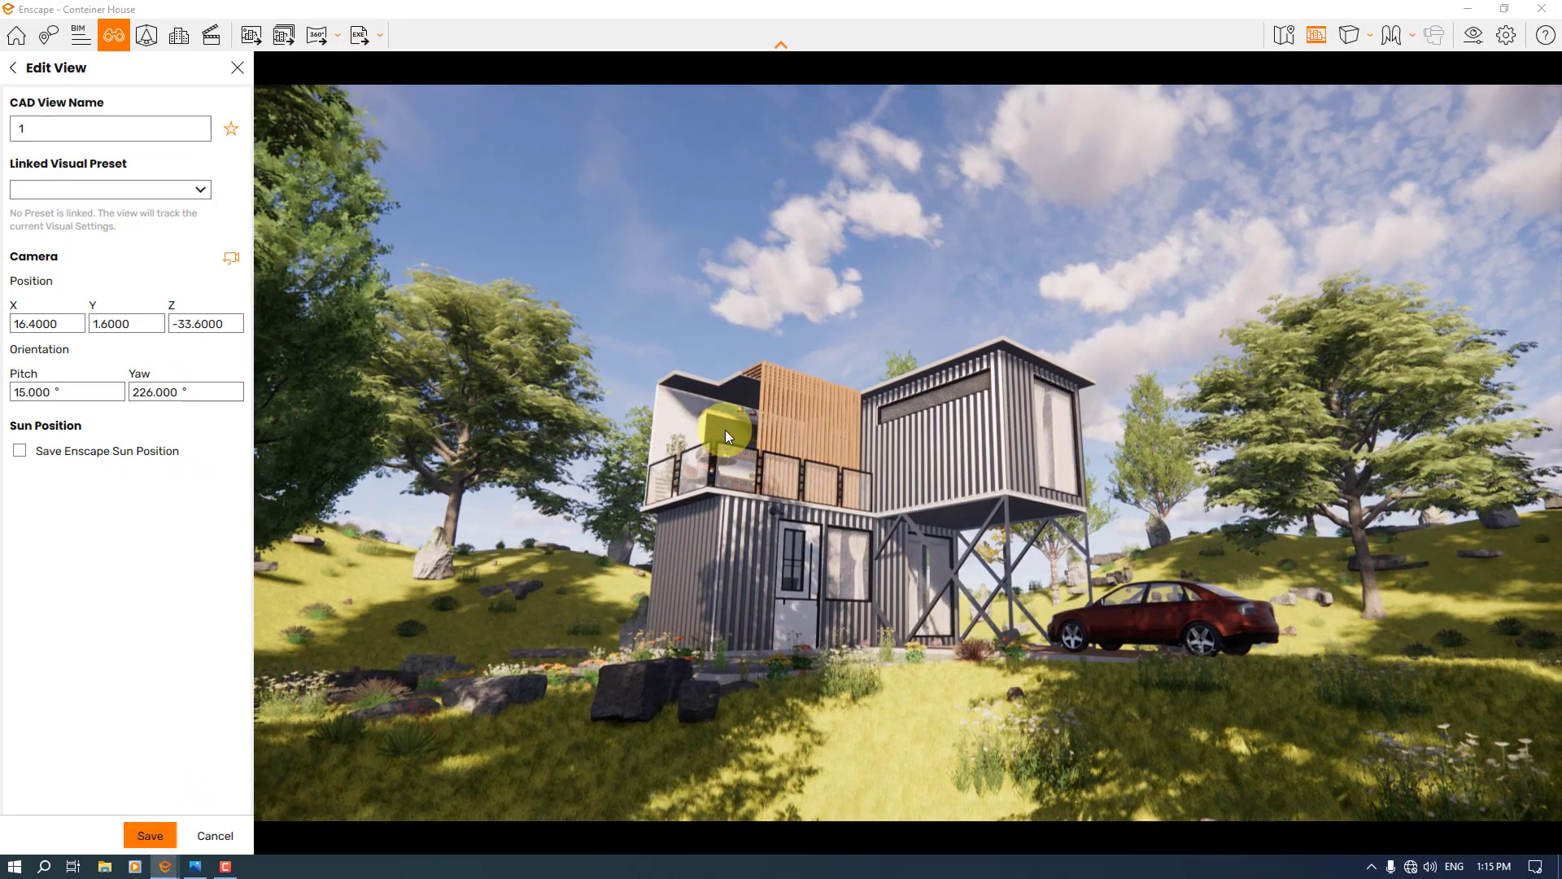
# Open the visual settings beside the house and set the style mode to White.
pyautogui.click(1471, 40)
pyautogui.moveTo(339, 120); pyautogui.dragTo(639, 171)
pyautogui.click(236, 70)
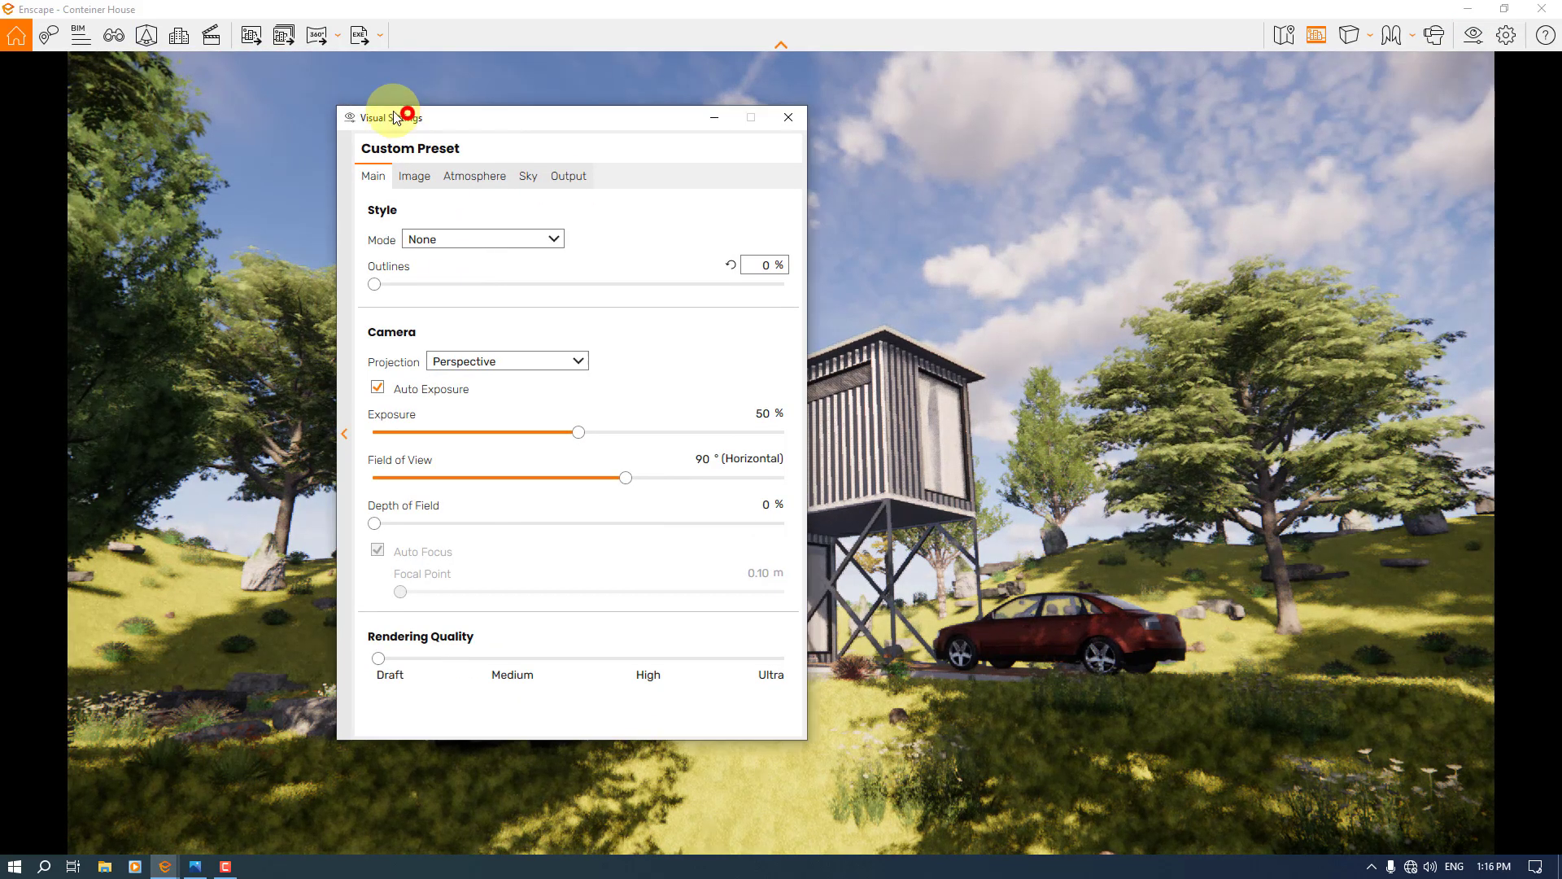
pyautogui.moveTo(391, 116); pyautogui.dragTo(199, 104)
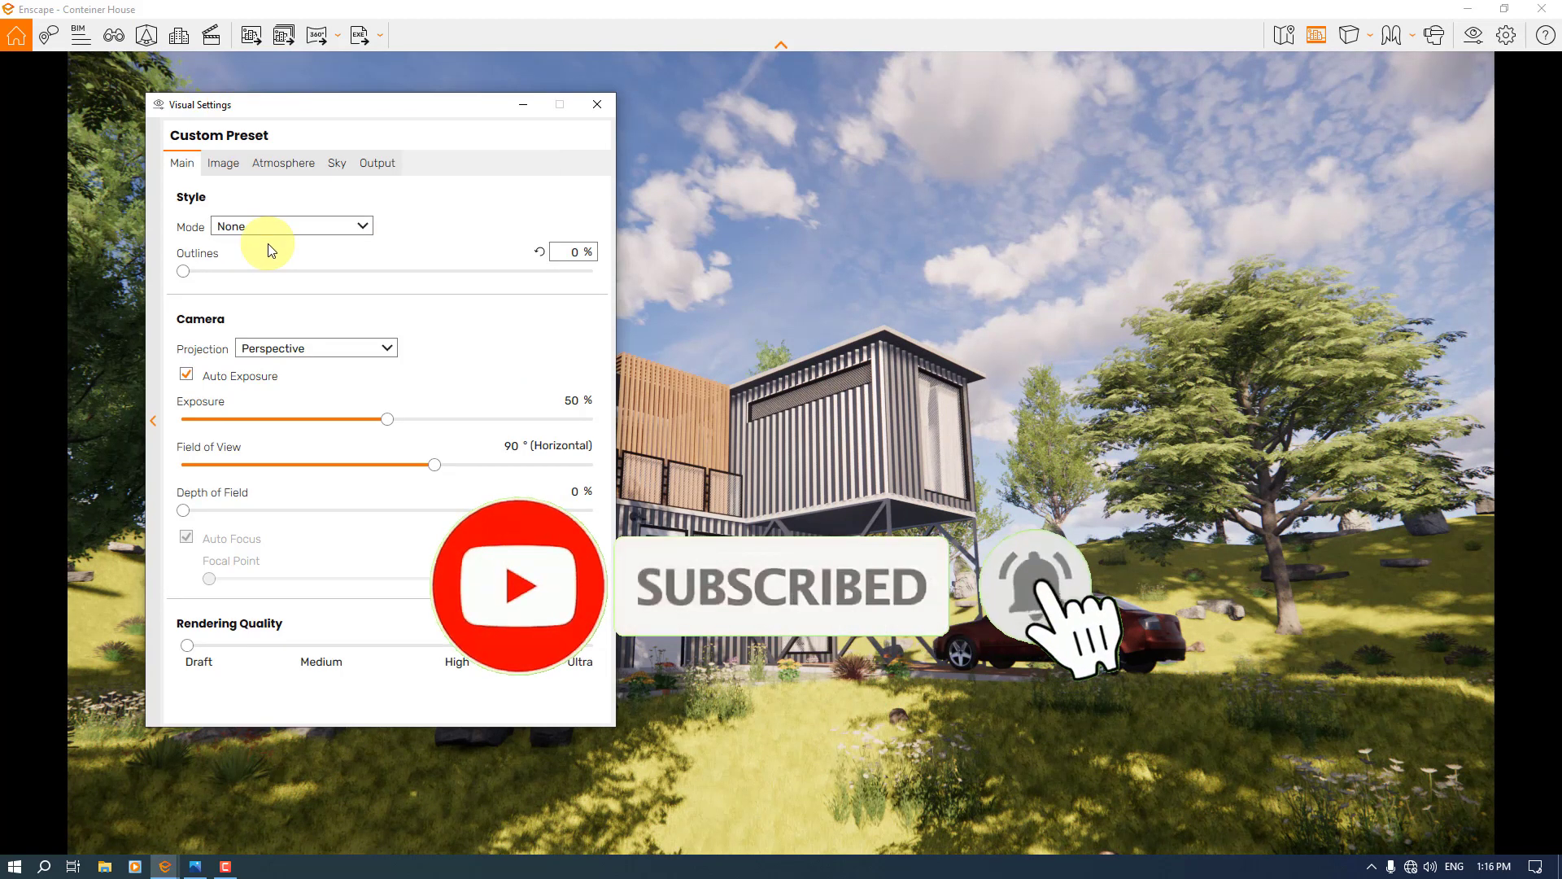
pyautogui.click(249, 226)
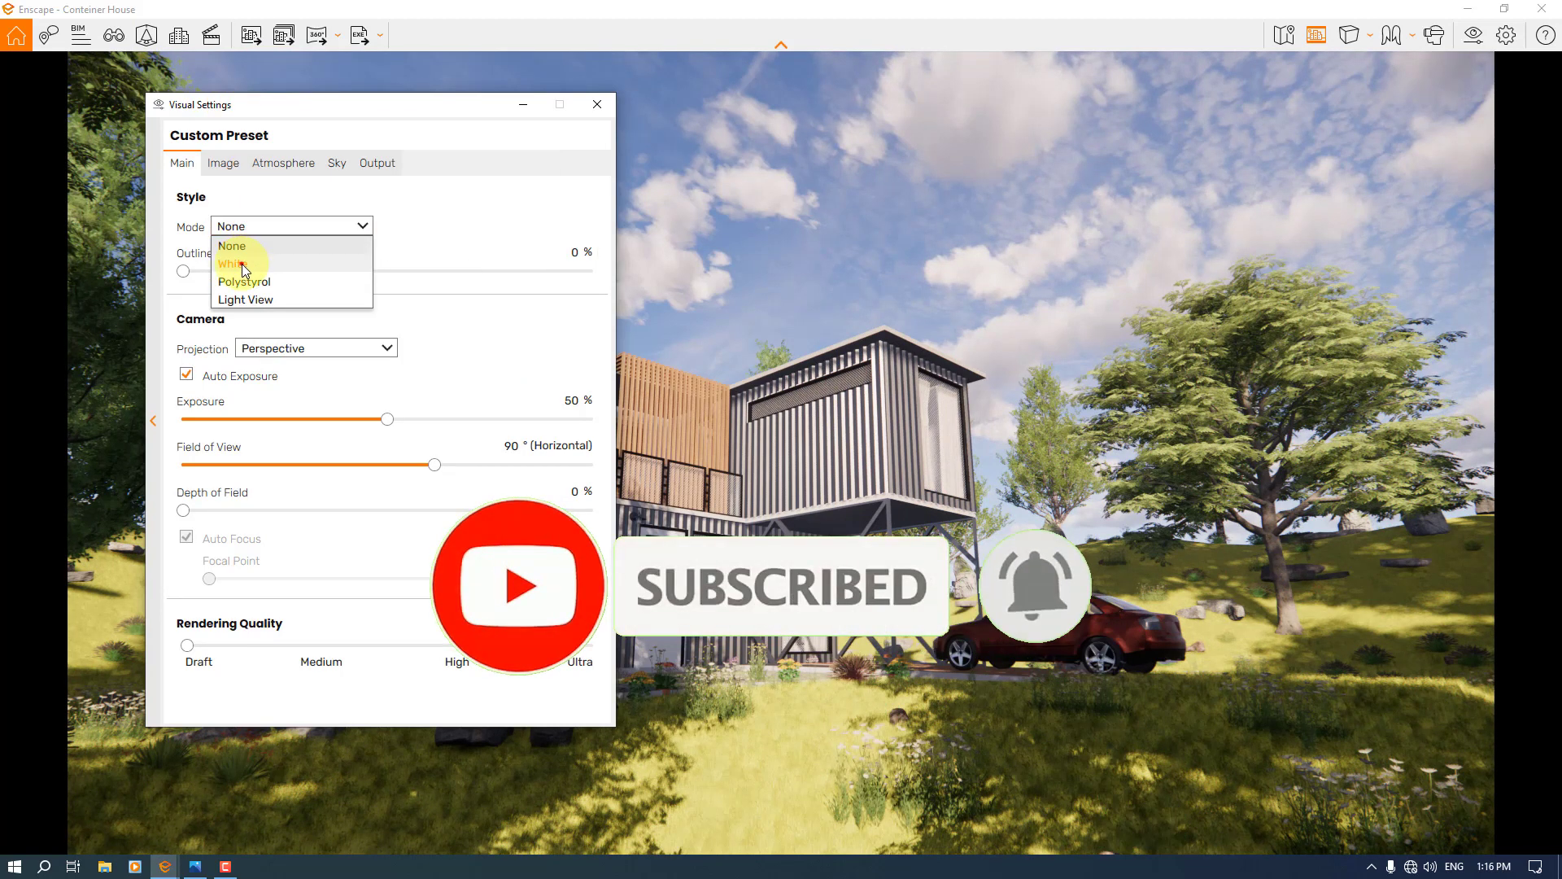
pyautogui.click(241, 263)
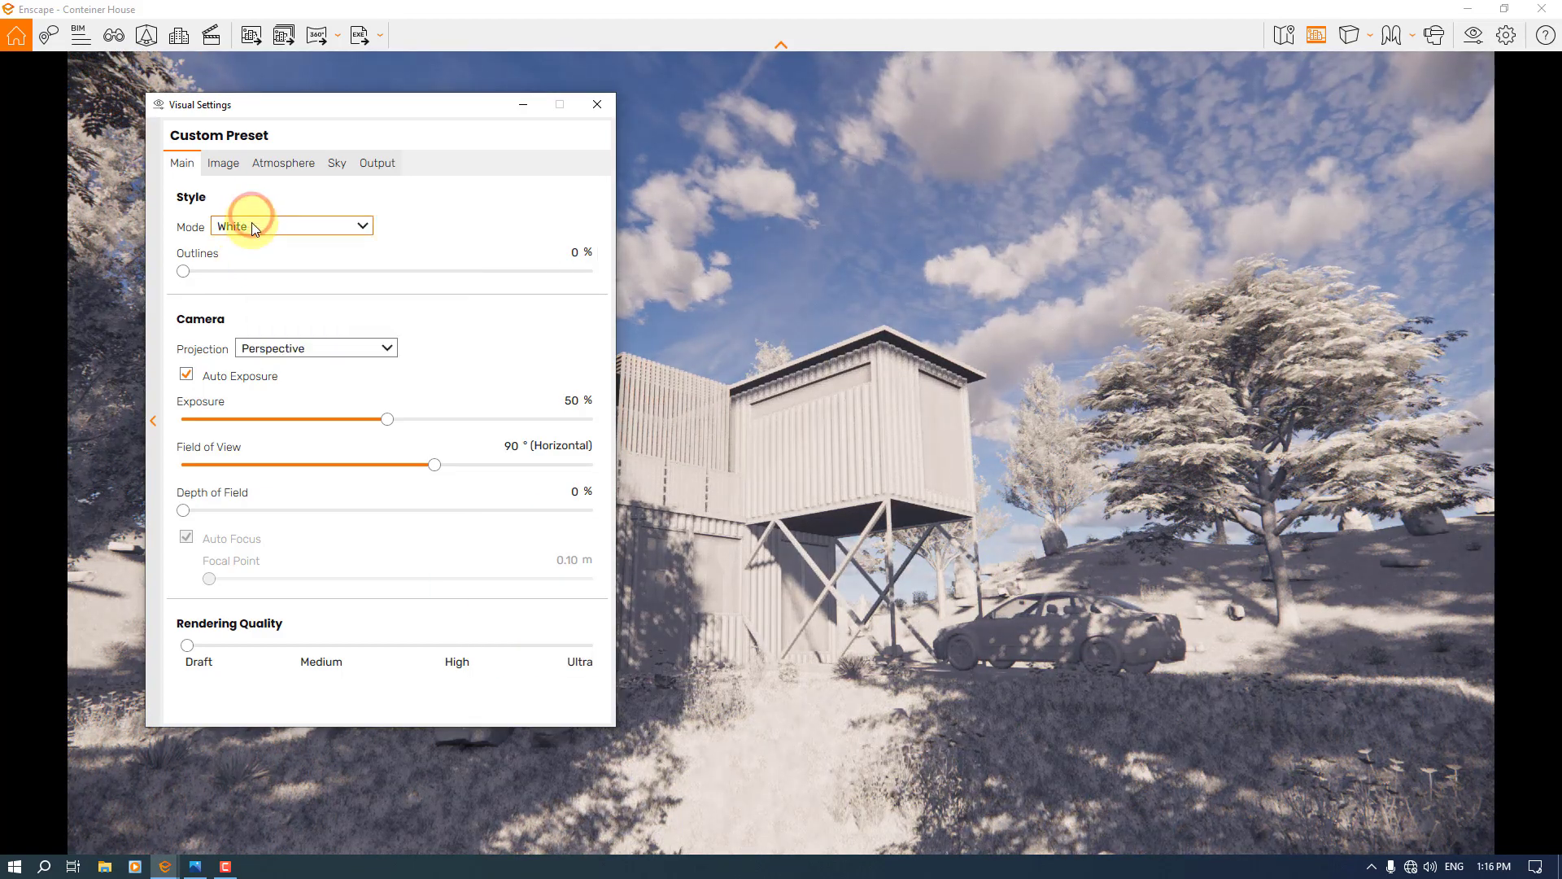
# Return the style mode to None and set the camera projection to Two-Point.
pyautogui.click(251, 222)
pyautogui.click(242, 246)
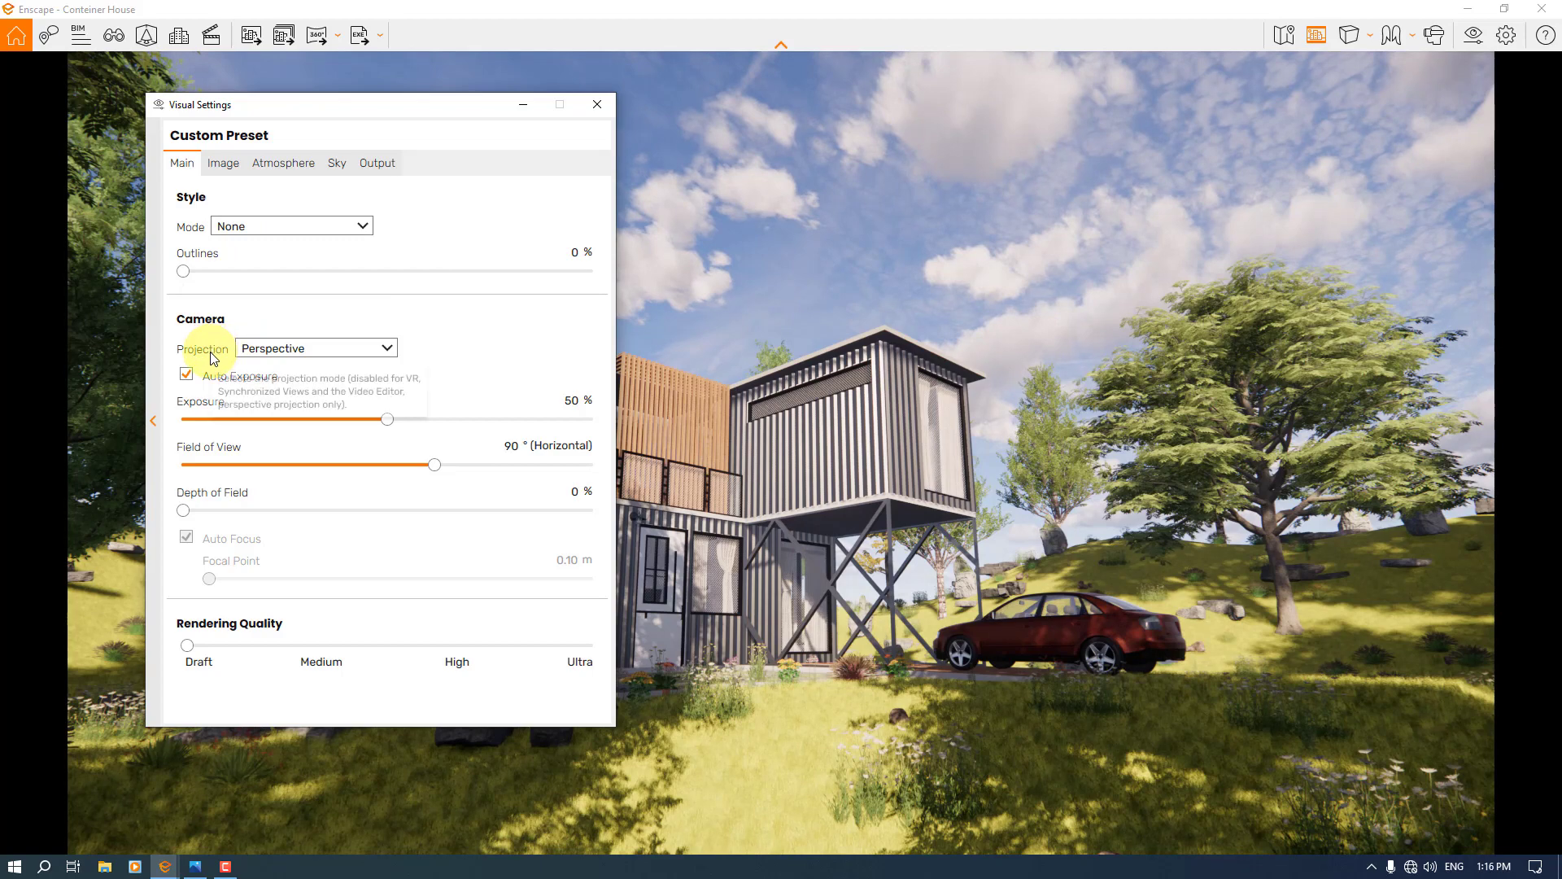
pyautogui.click(257, 348)
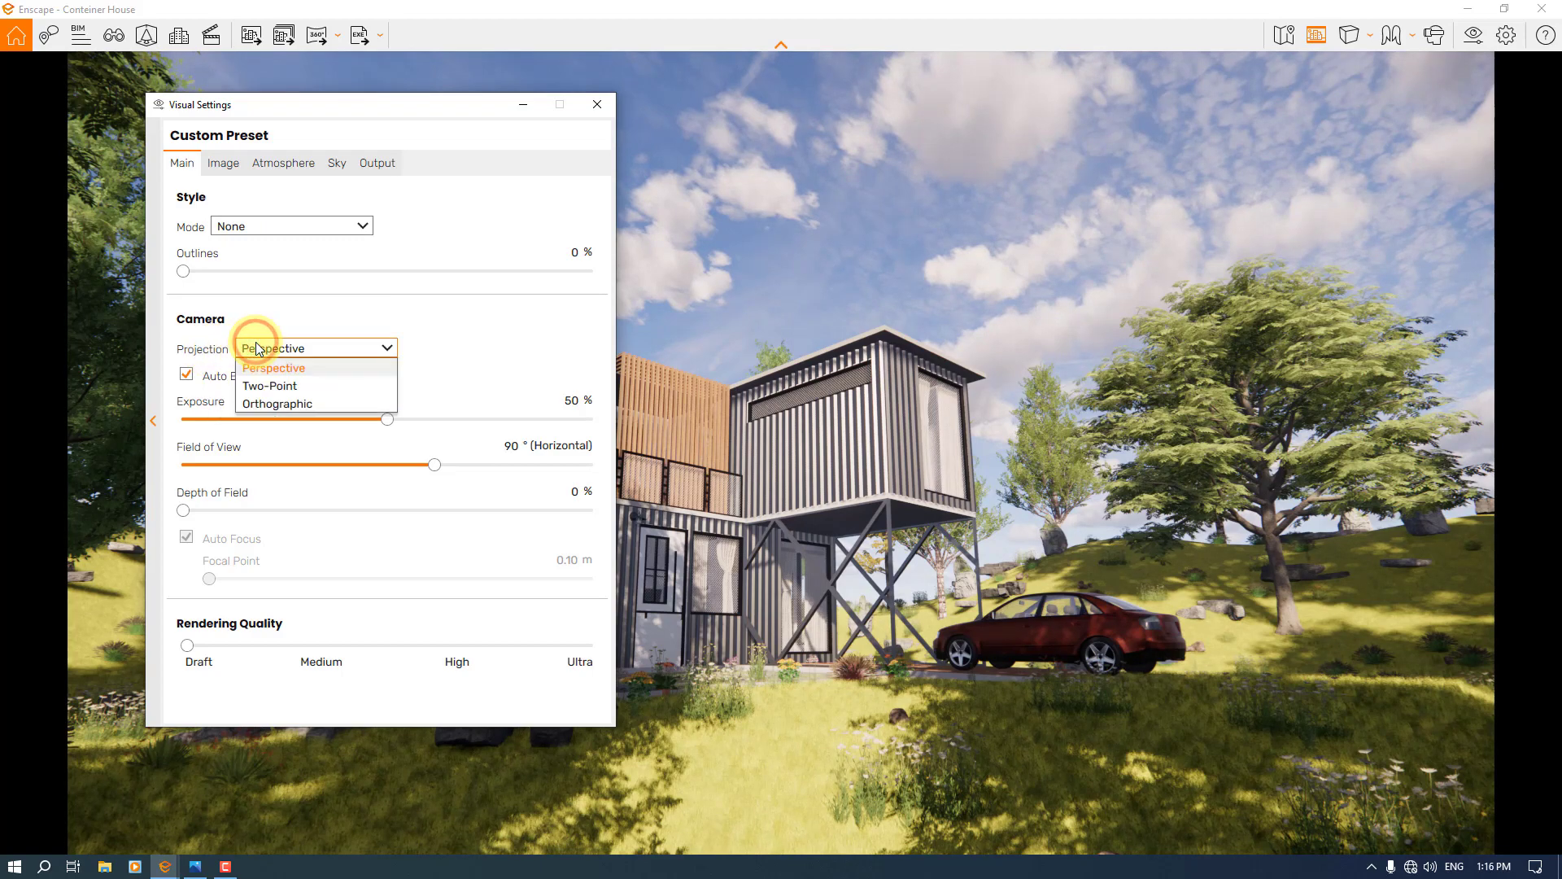
pyautogui.click(271, 388)
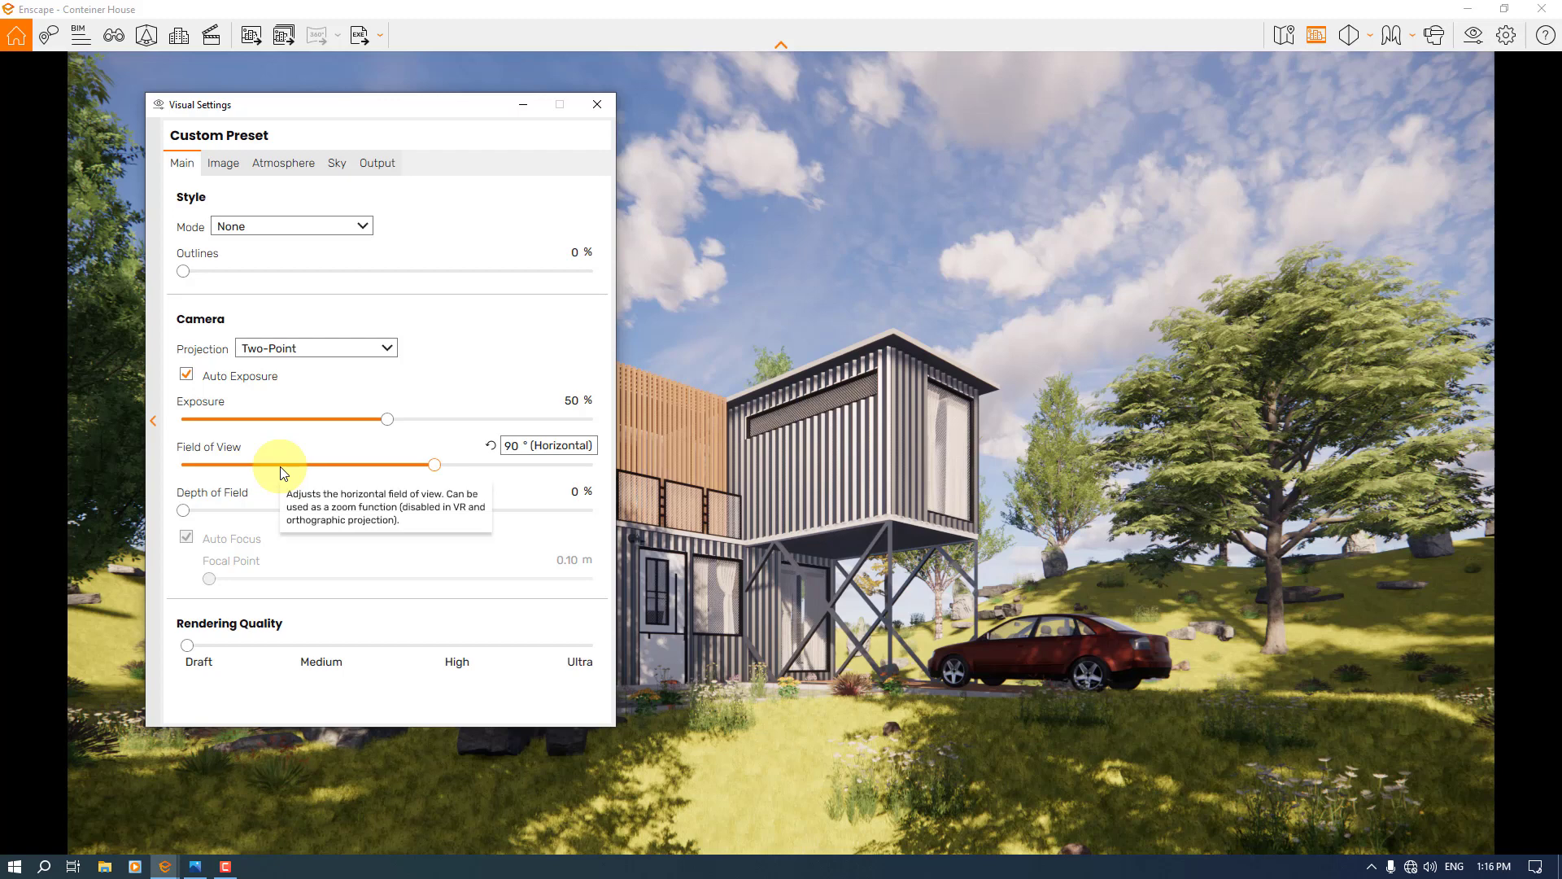
# Try a highlights value of 16% in the image corrections.
pyautogui.click(233, 164)
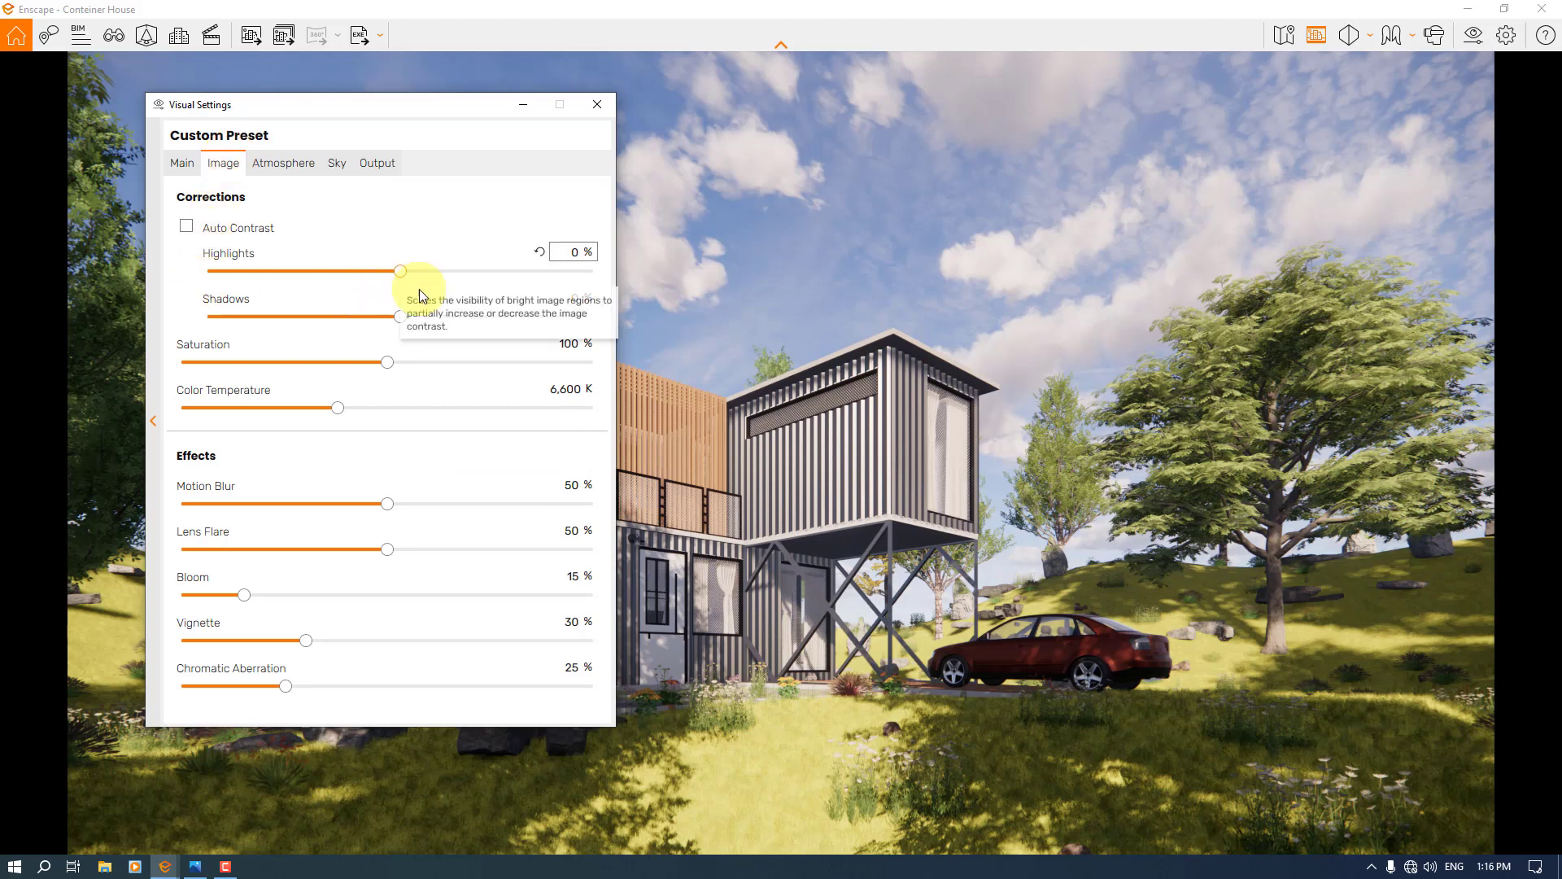
pyautogui.moveTo(400, 270)
pyautogui.mouseDown()
pyautogui.moveTo(546, 274)
pyautogui.moveTo(303, 290)
pyautogui.moveTo(525, 286)
pyautogui.moveTo(389, 280)
pyautogui.mouseUp()
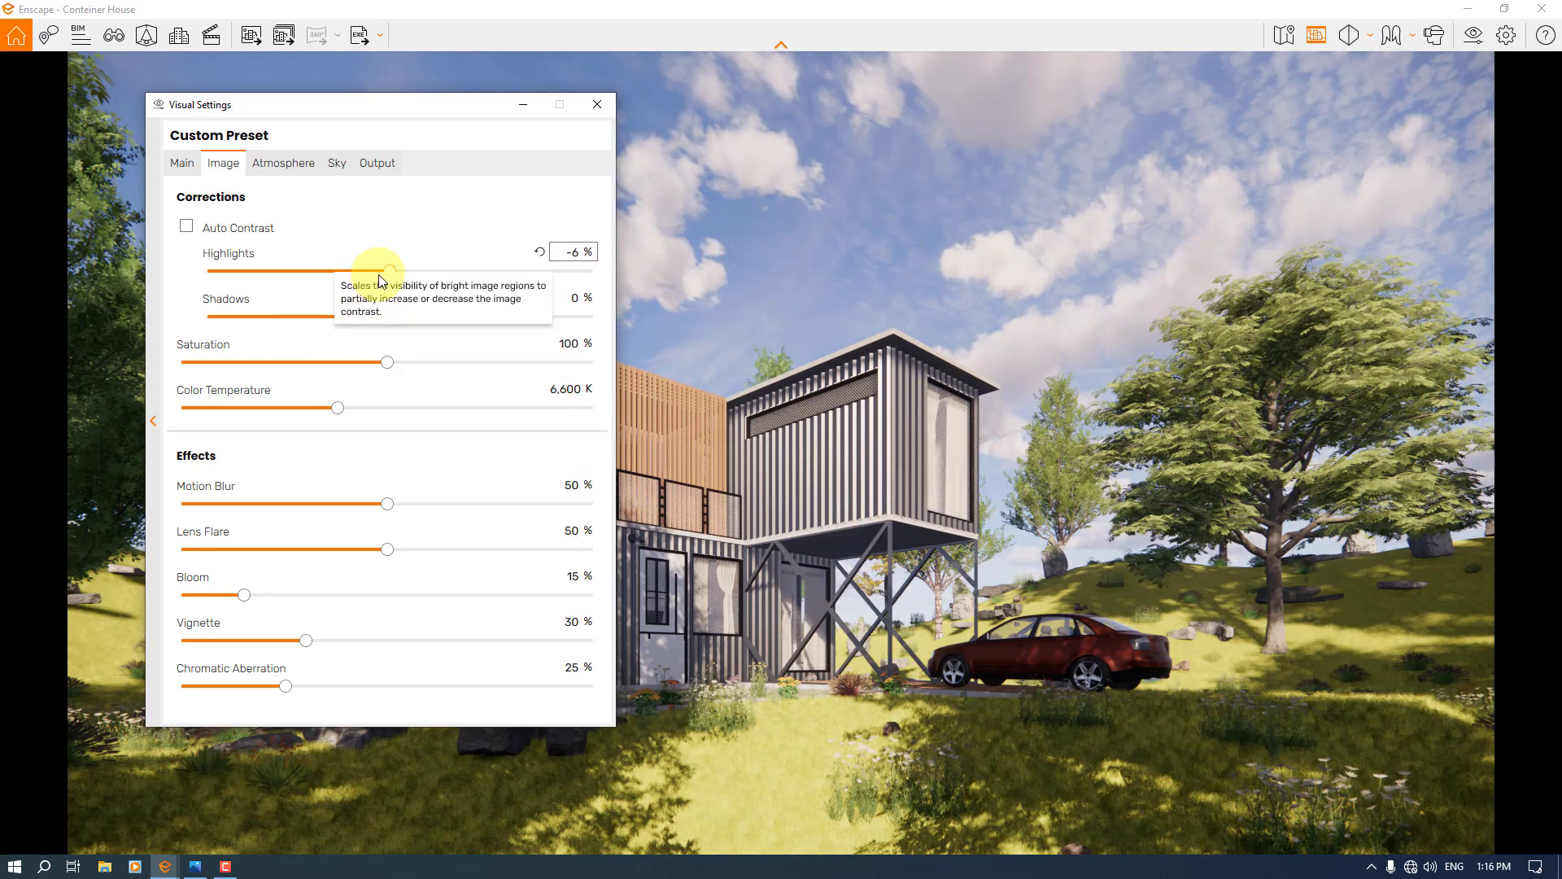
pyautogui.click(573, 252)
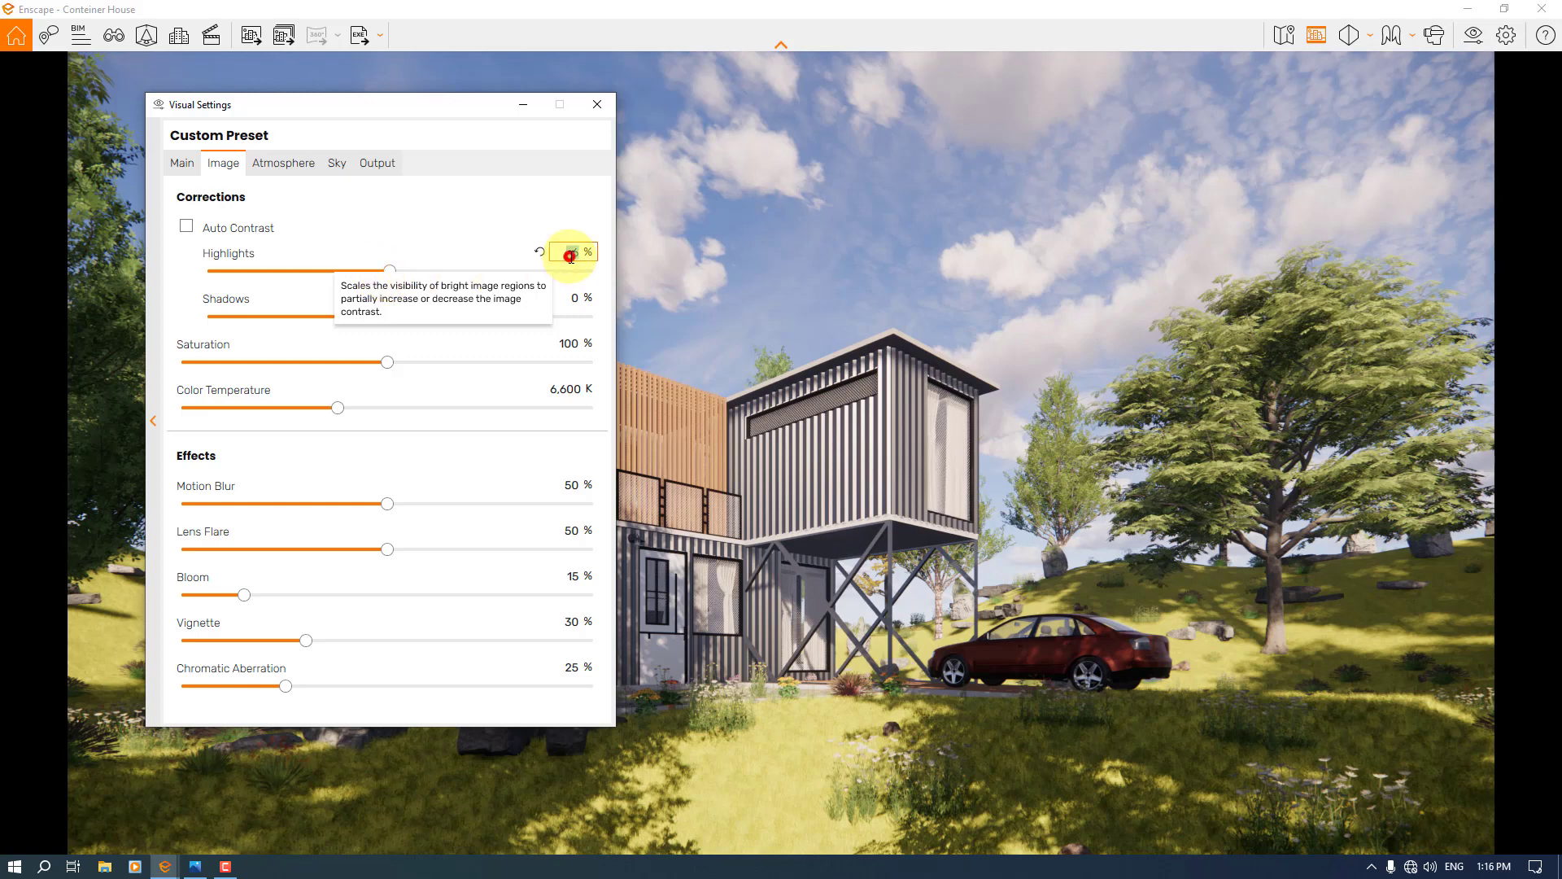
pyautogui.write('16')
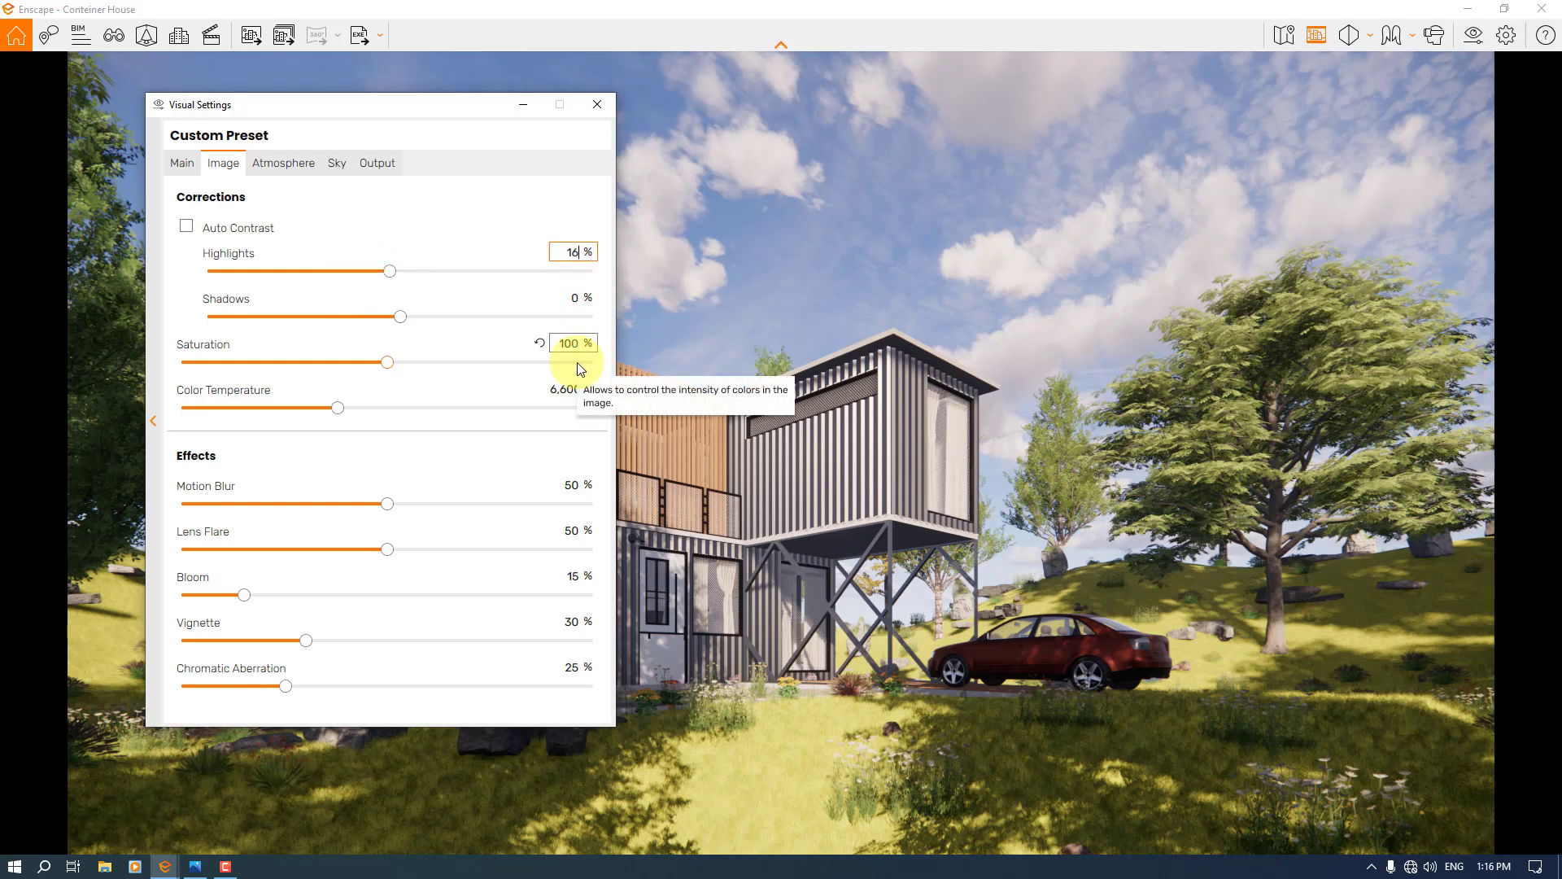
# Try shadows values of 42%, 85% and -26% in the image corrections.
pyautogui.moveTo(400, 316); pyautogui.dragTo(480, 316)
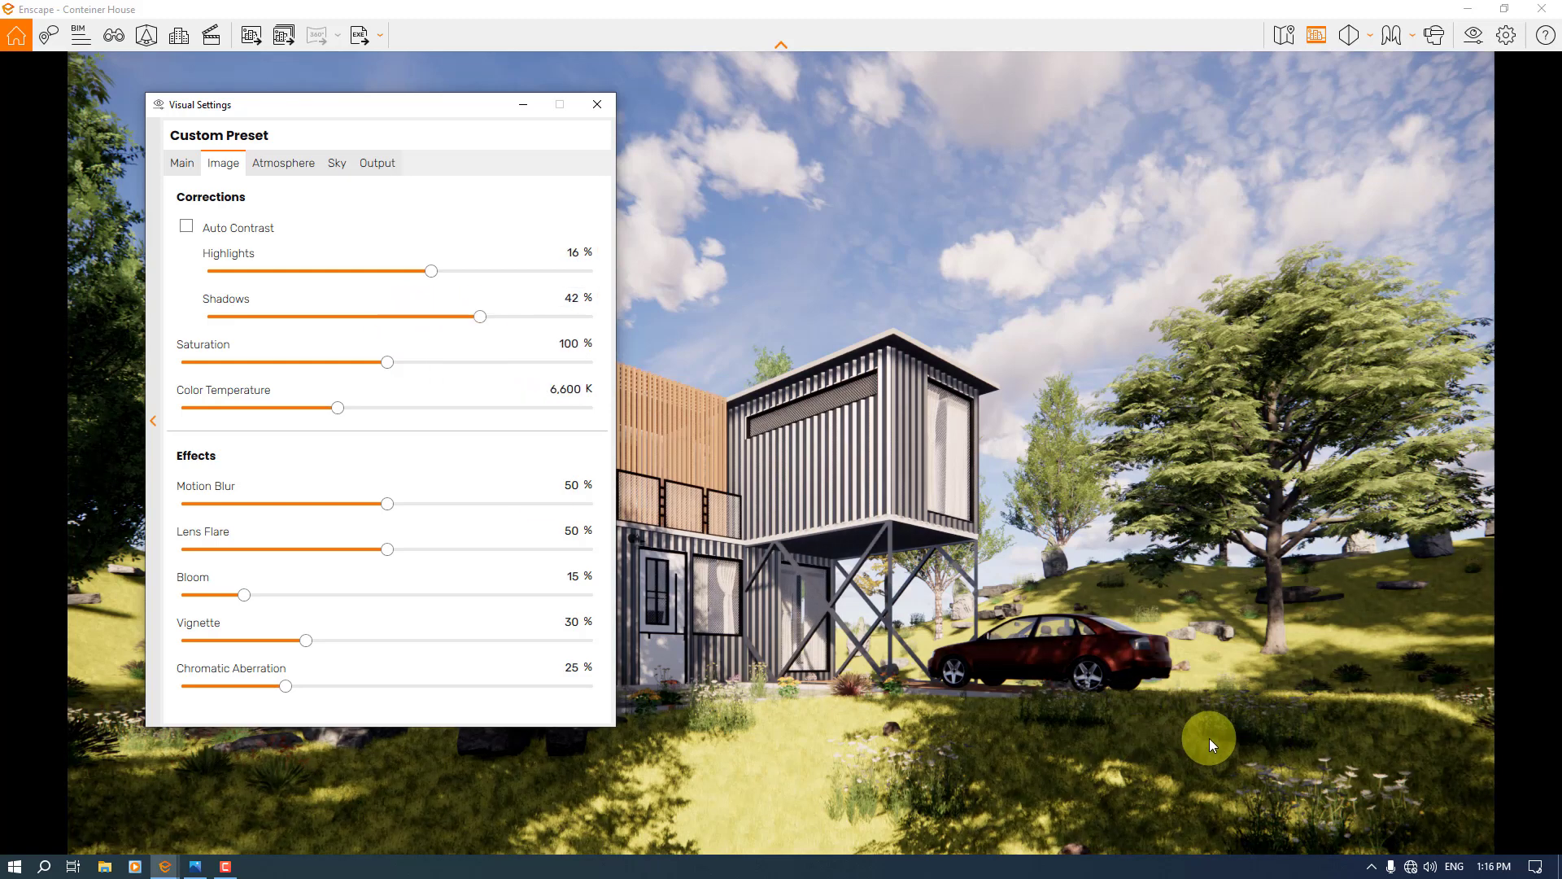
pyautogui.moveTo(481, 317); pyautogui.dragTo(568, 326)
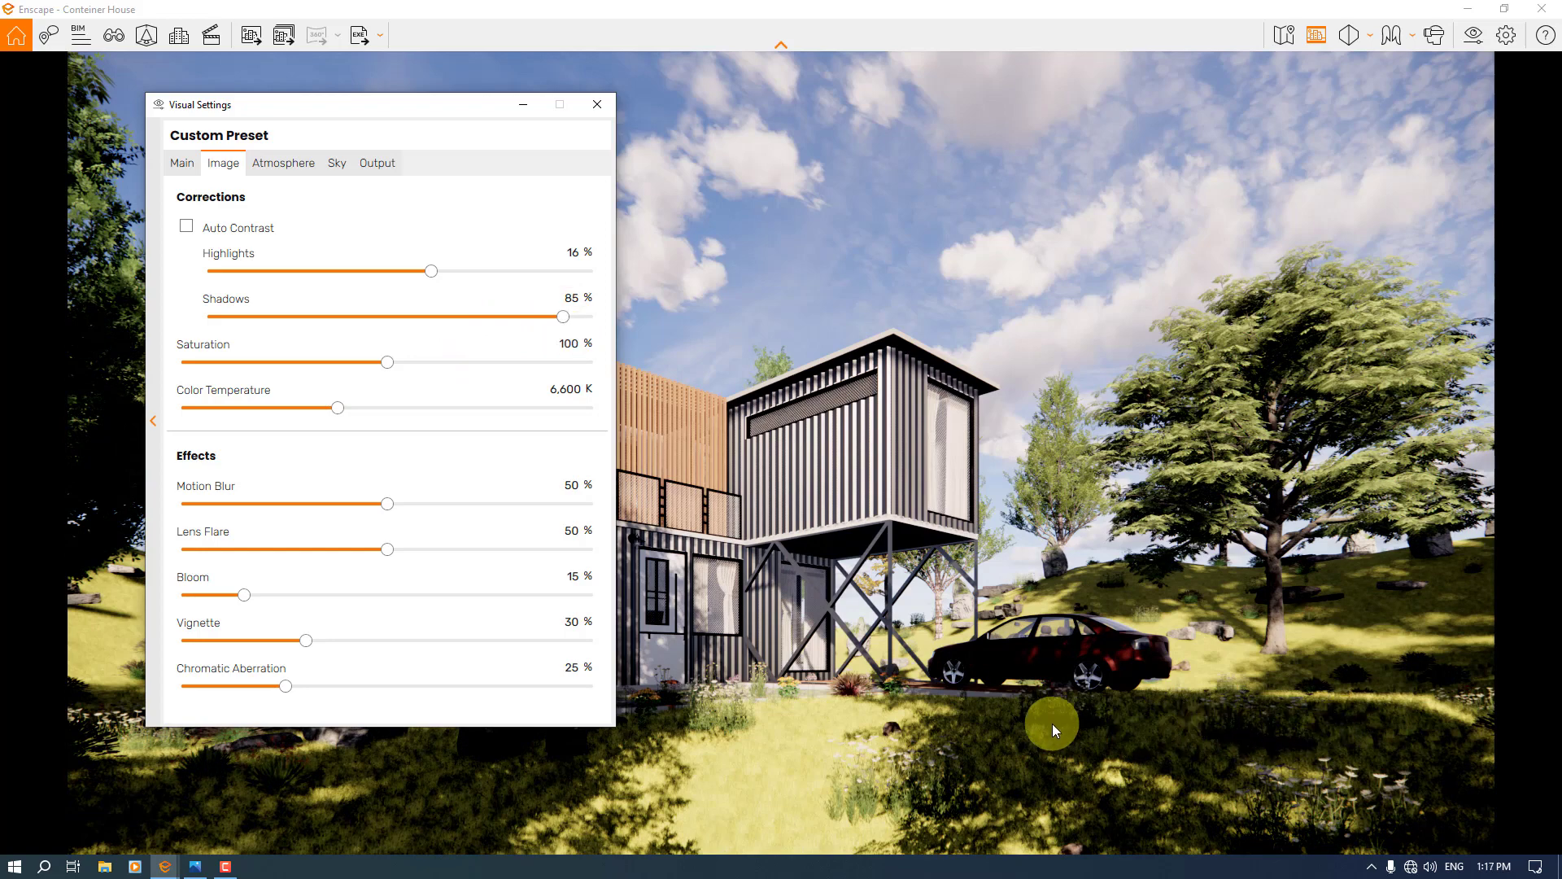
pyautogui.moveTo(565, 317); pyautogui.dragTo(355, 333)
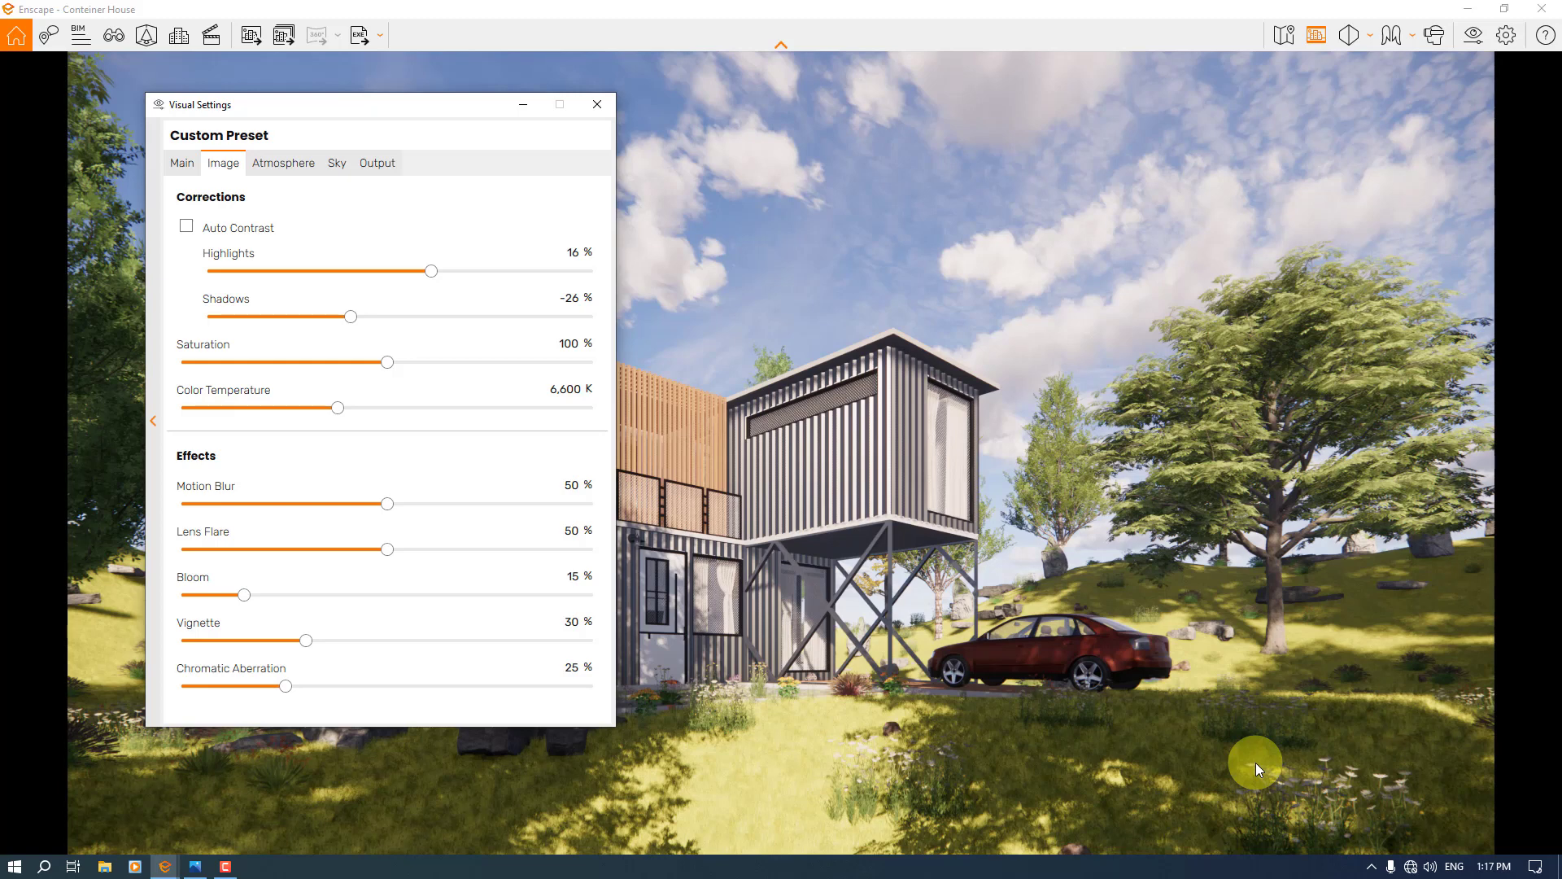
# Try image saturation values of 138% and 96%, and restore the saturation to 100%.
pyautogui.moveTo(388, 363); pyautogui.dragTo(466, 363)
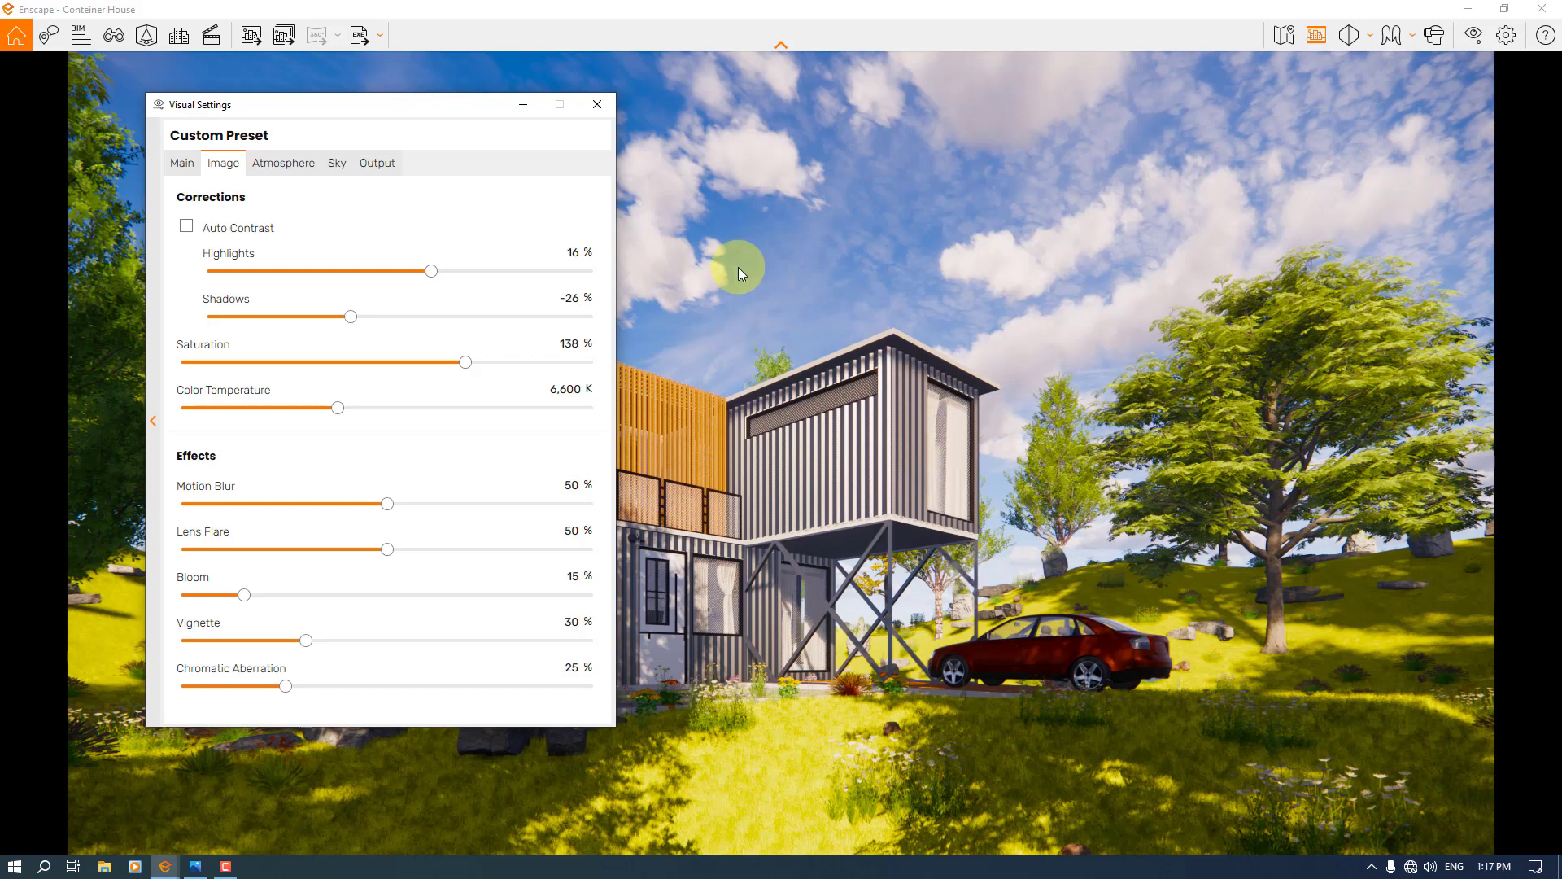
pyautogui.click(568, 343)
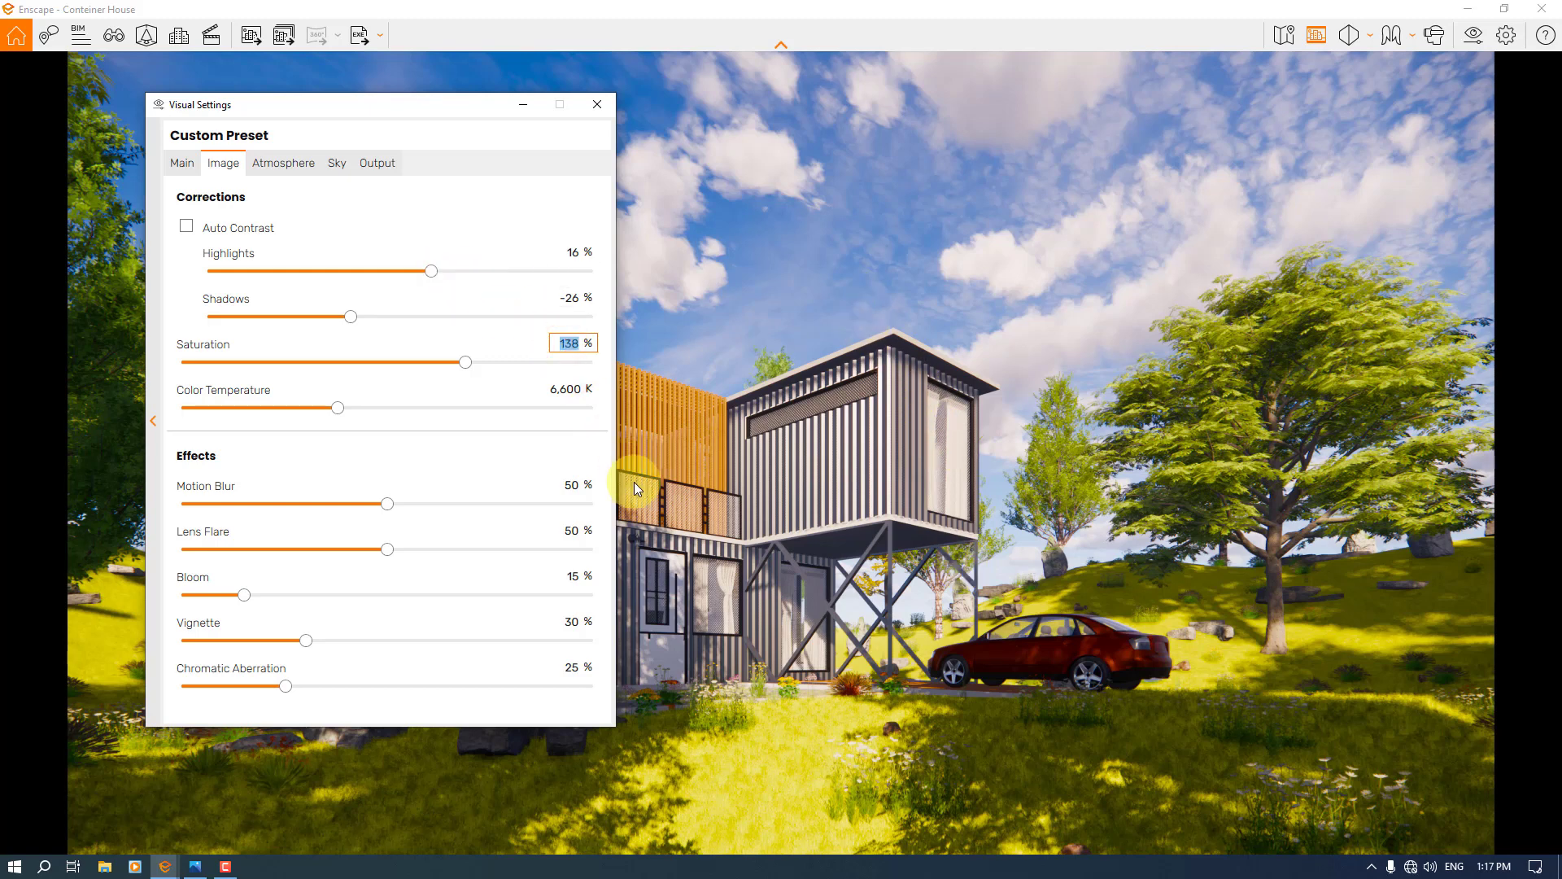
pyautogui.write('96')
pyautogui.press('Return')
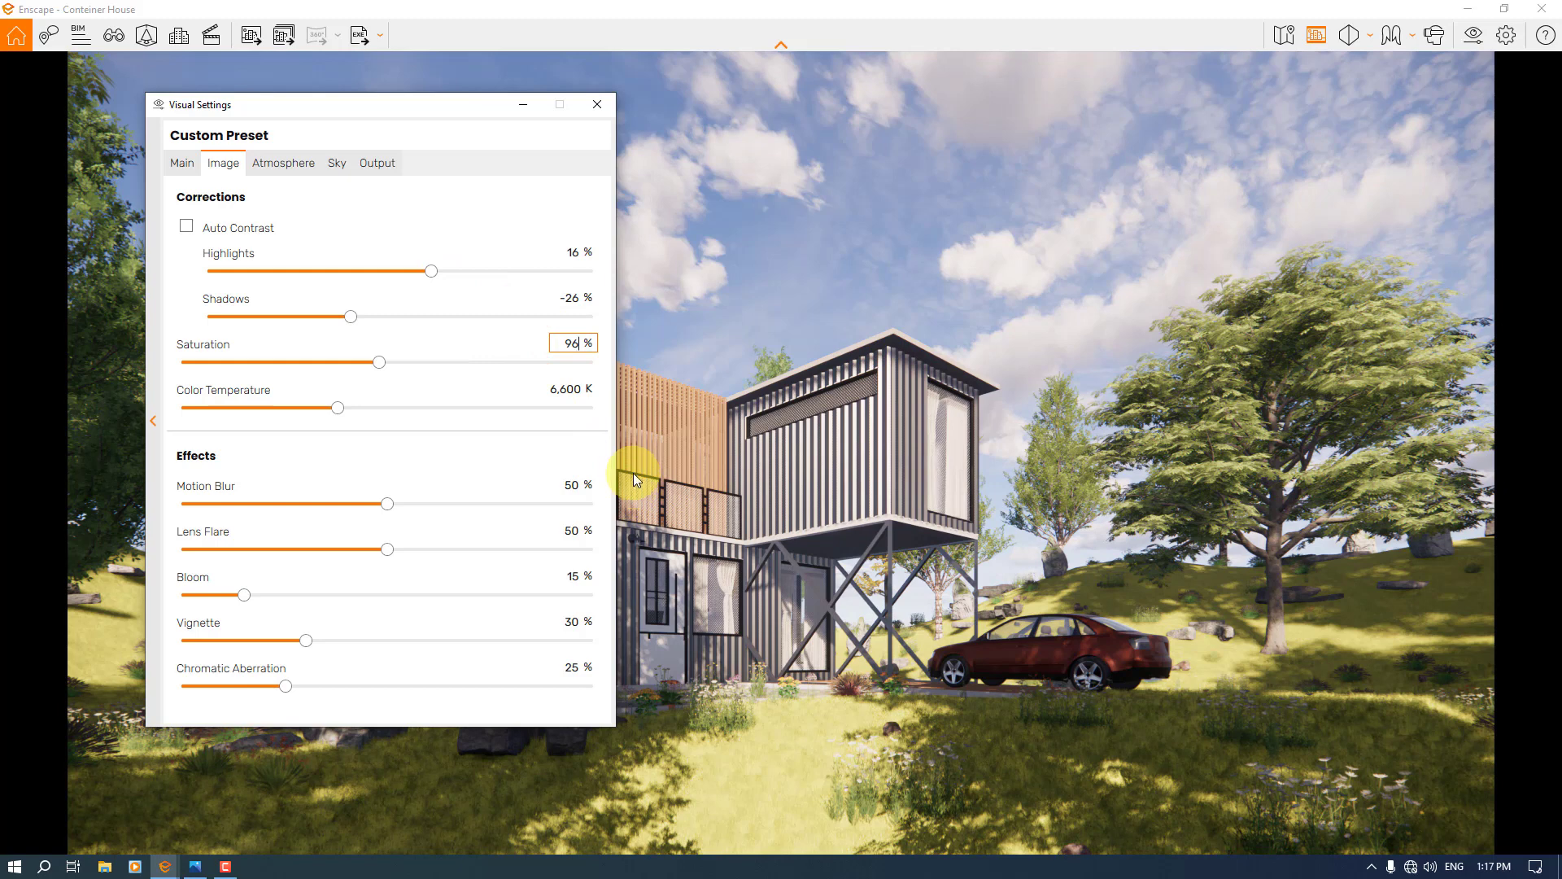
pyautogui.click(569, 343)
pyautogui.press('Return')
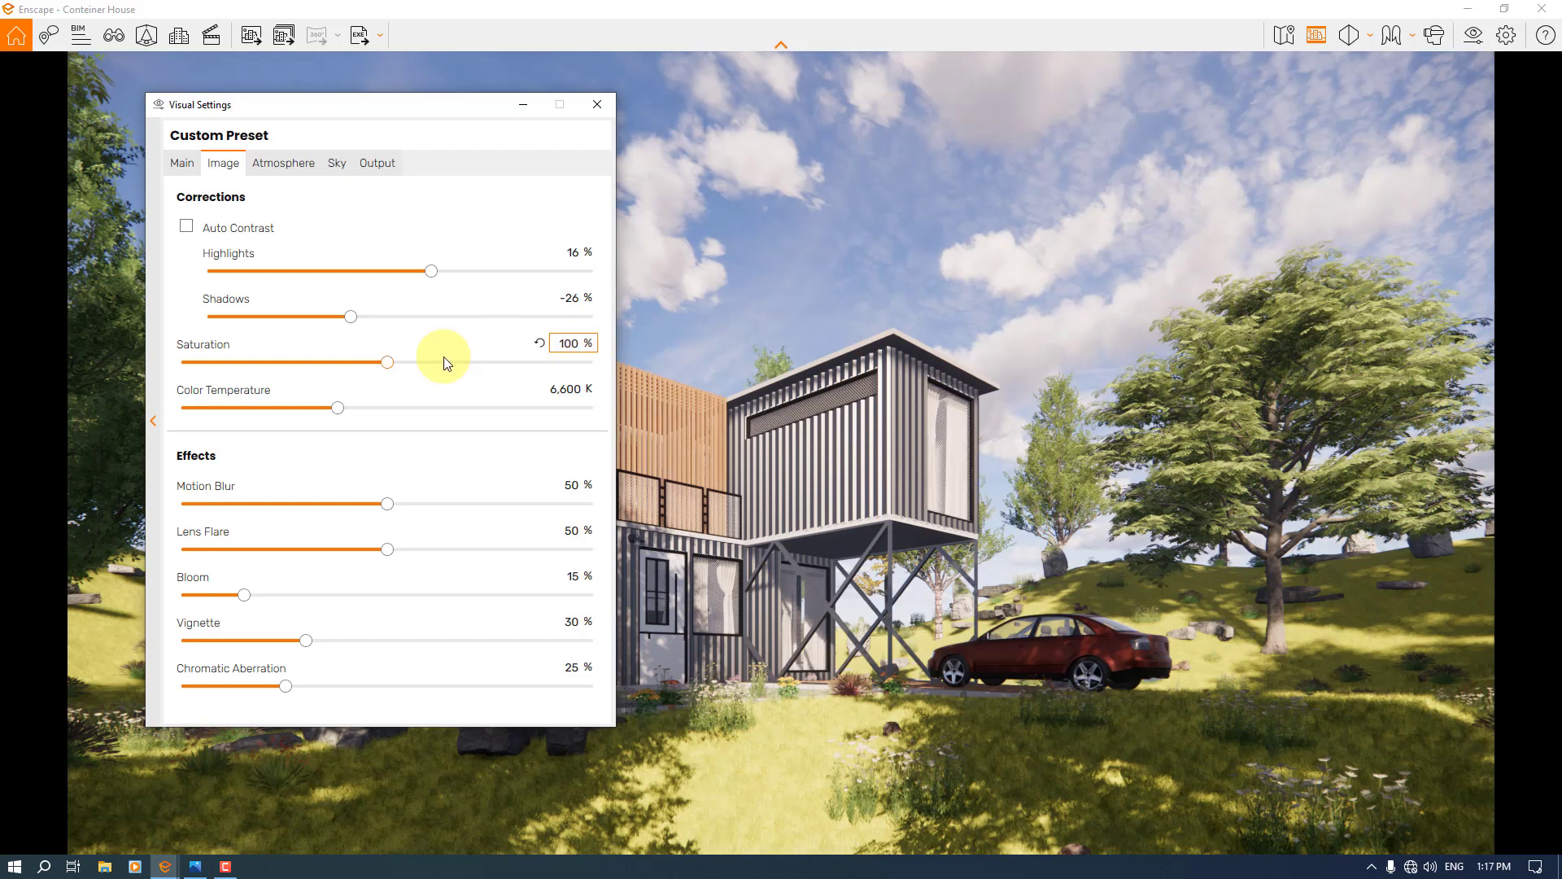
# Set the shadows to -4% and turn on Auto Contrast for the image corrections.
pyautogui.click(568, 297)
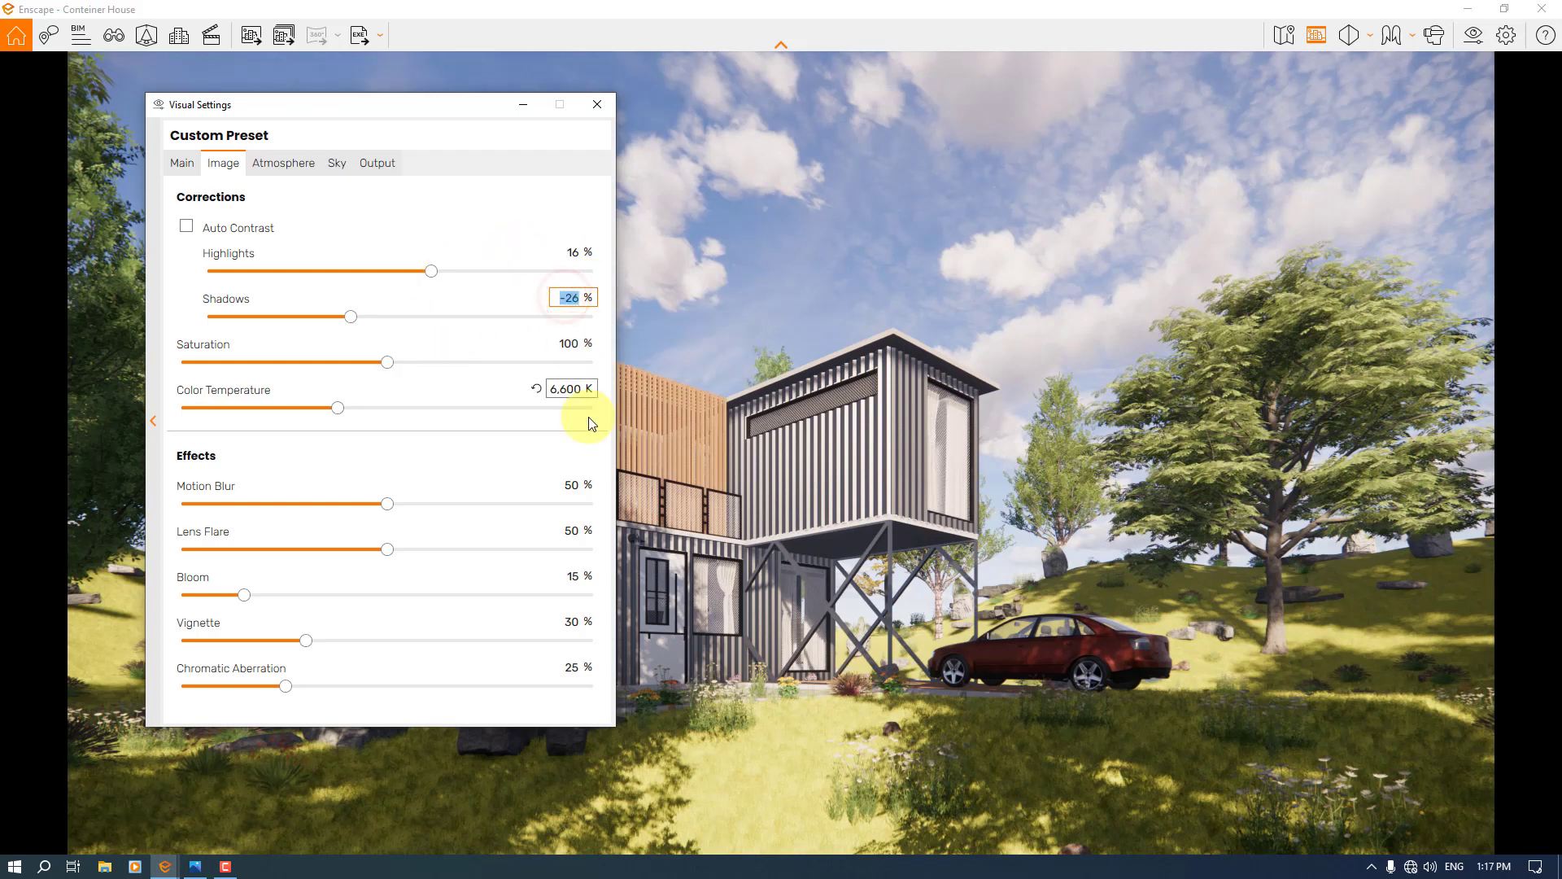
pyautogui.write('-4')
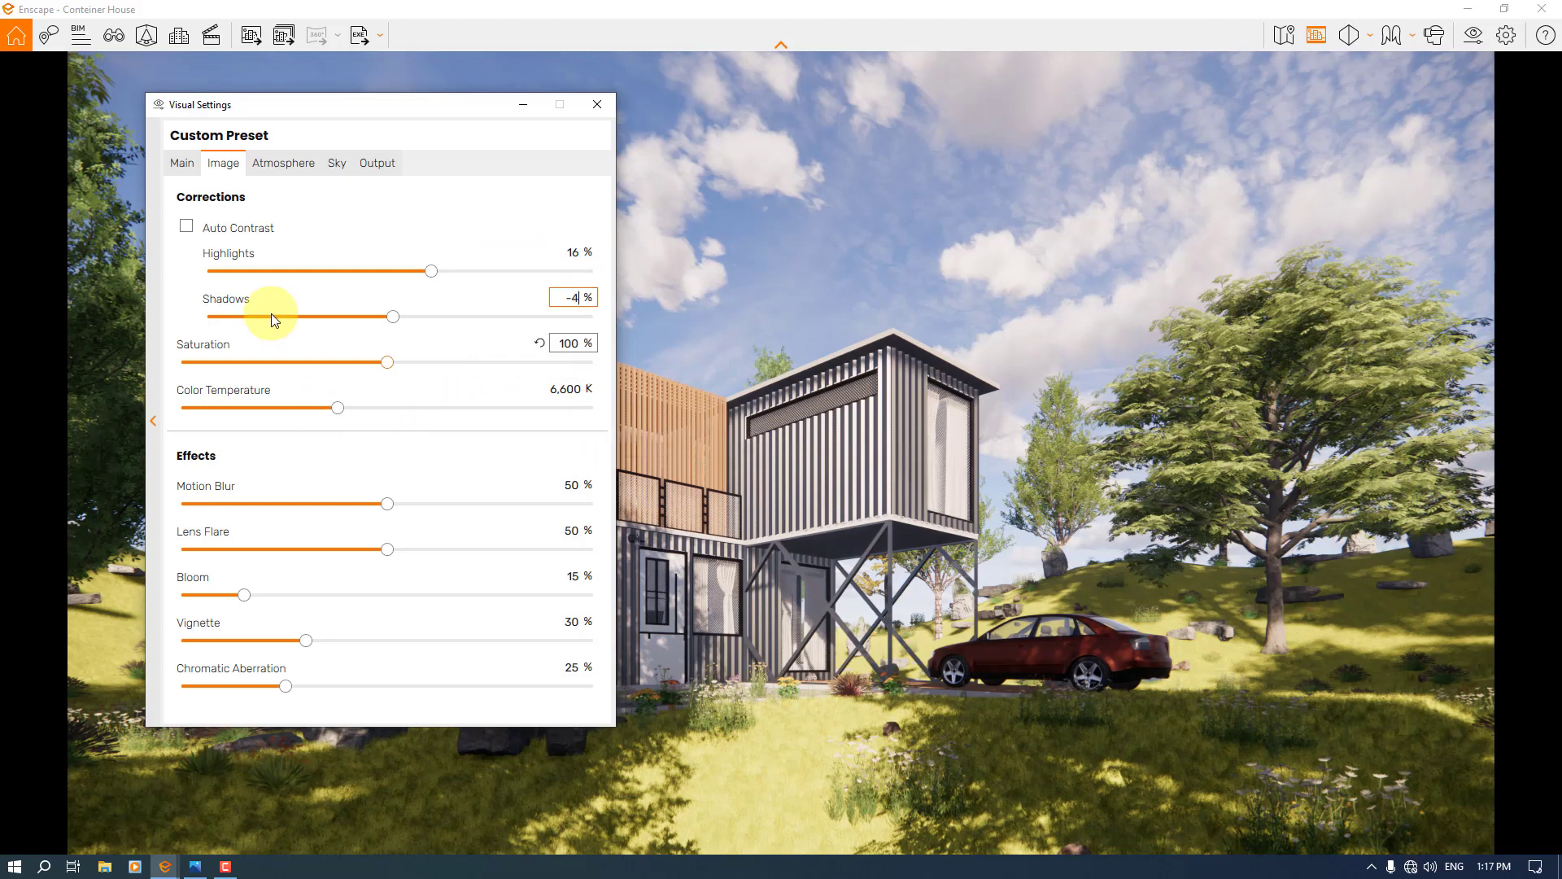
pyautogui.click(188, 228)
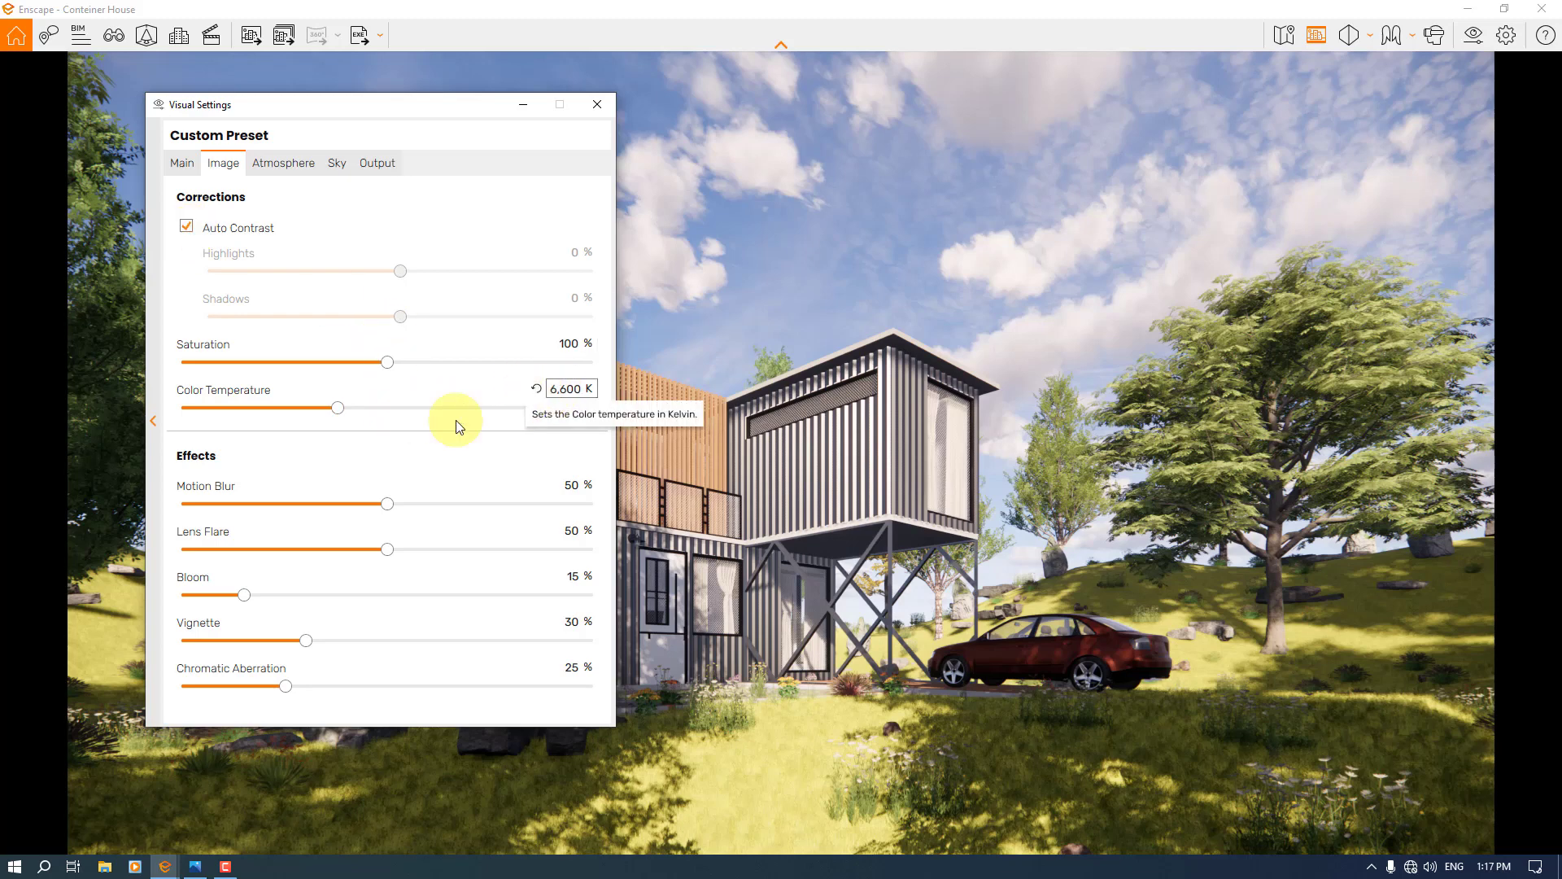
# Set the image's color temperature to 7,000 K and reduce the motion blur to 8%.
pyautogui.moveTo(336, 408)
pyautogui.mouseDown()
pyautogui.moveTo(257, 413)
pyautogui.moveTo(329, 408)
pyautogui.mouseUp()
pyautogui.click(573, 393)
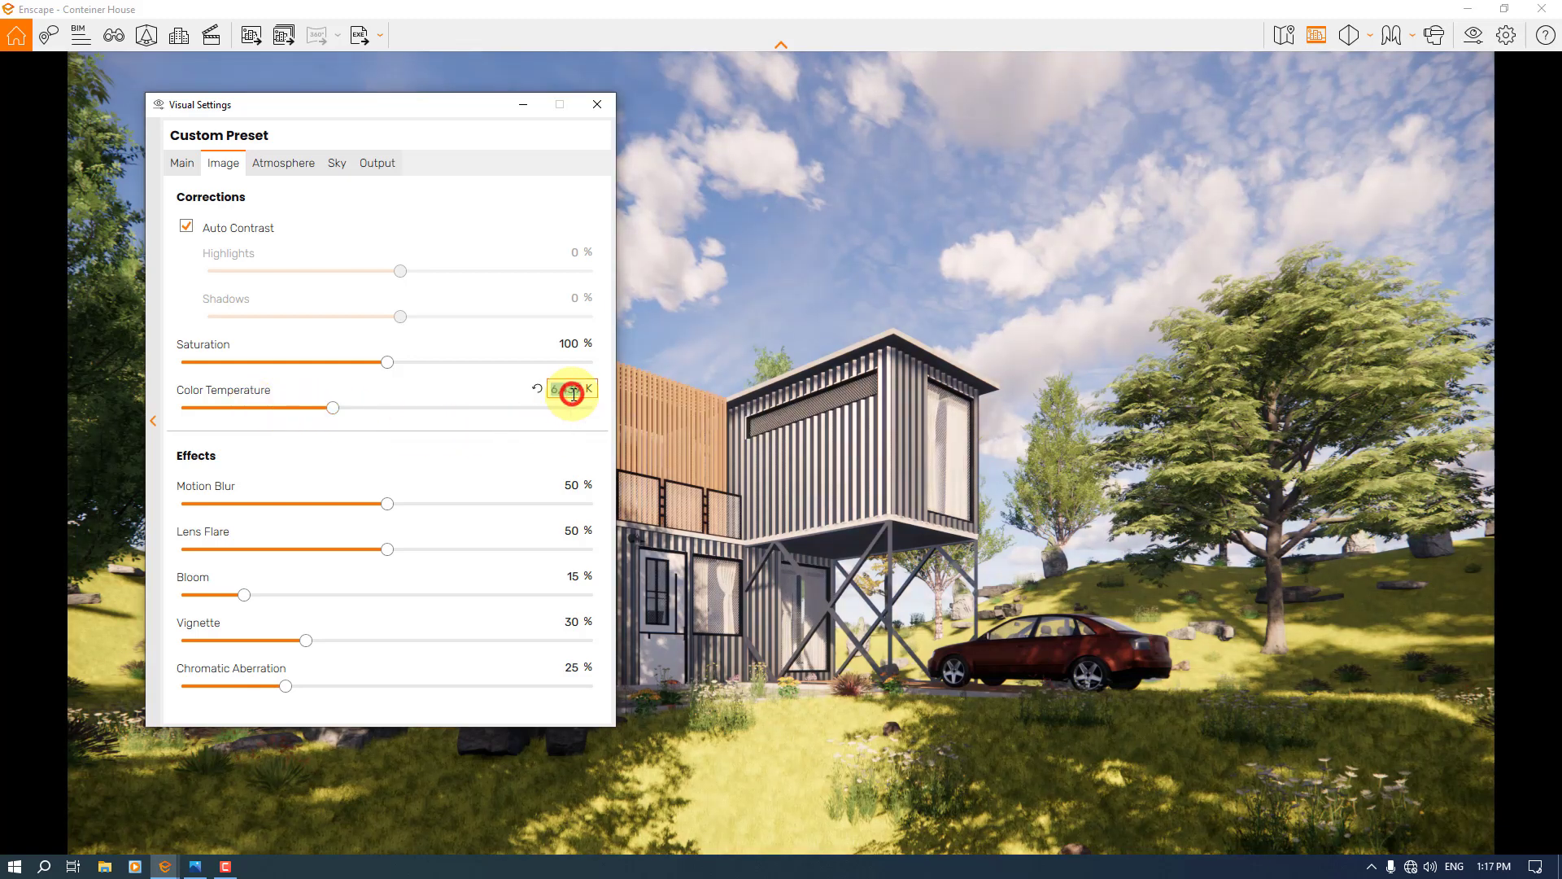
pyautogui.write('7000')
pyautogui.press('Return')
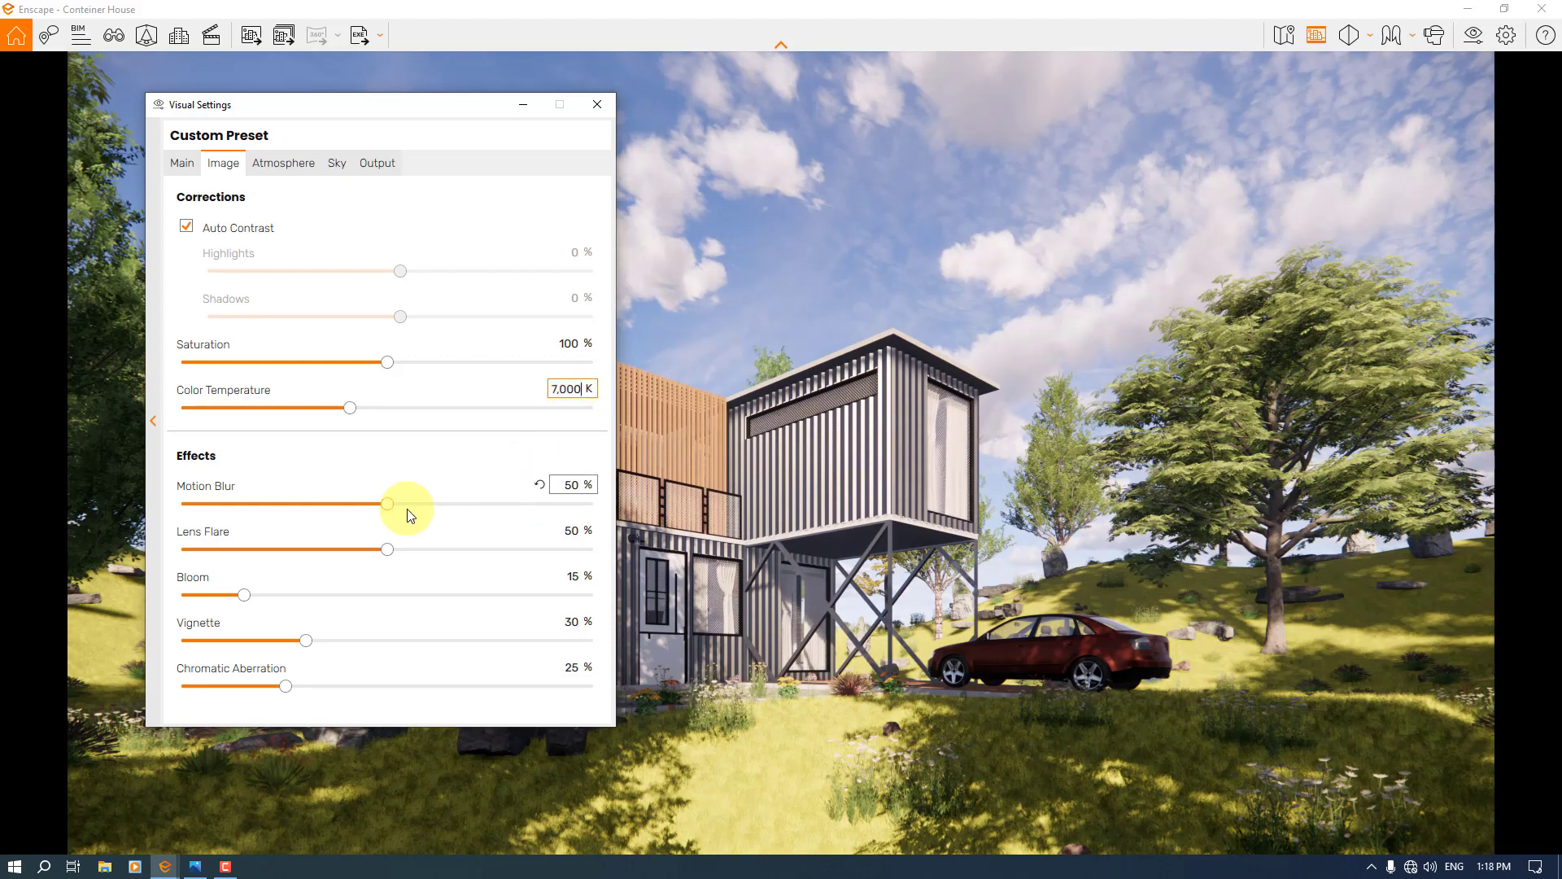
pyautogui.moveTo(388, 504); pyautogui.dragTo(217, 505)
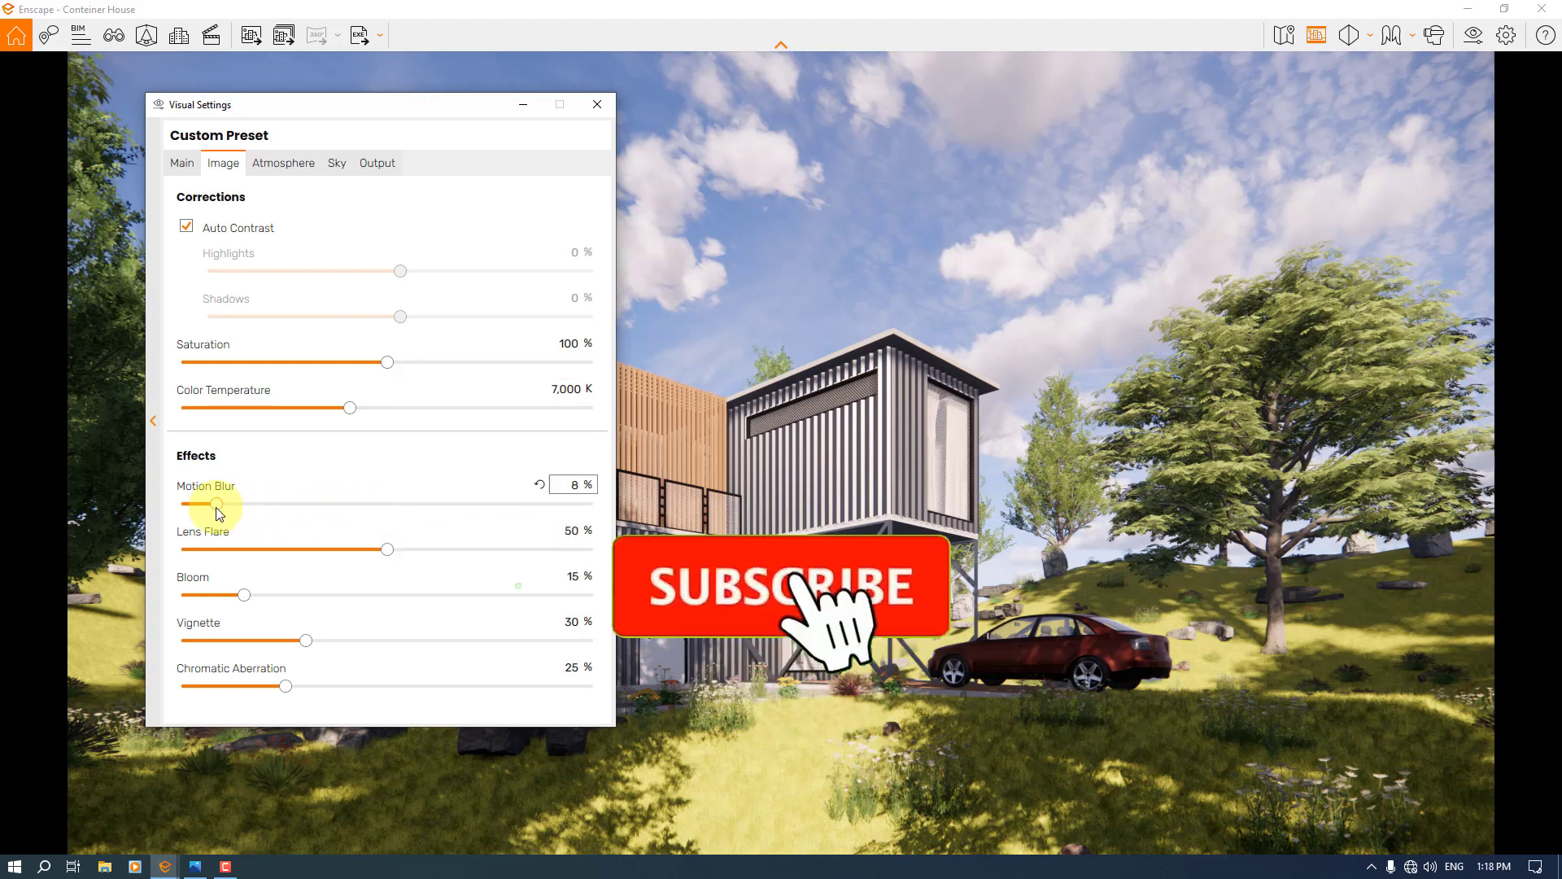
pyautogui.click(567, 486)
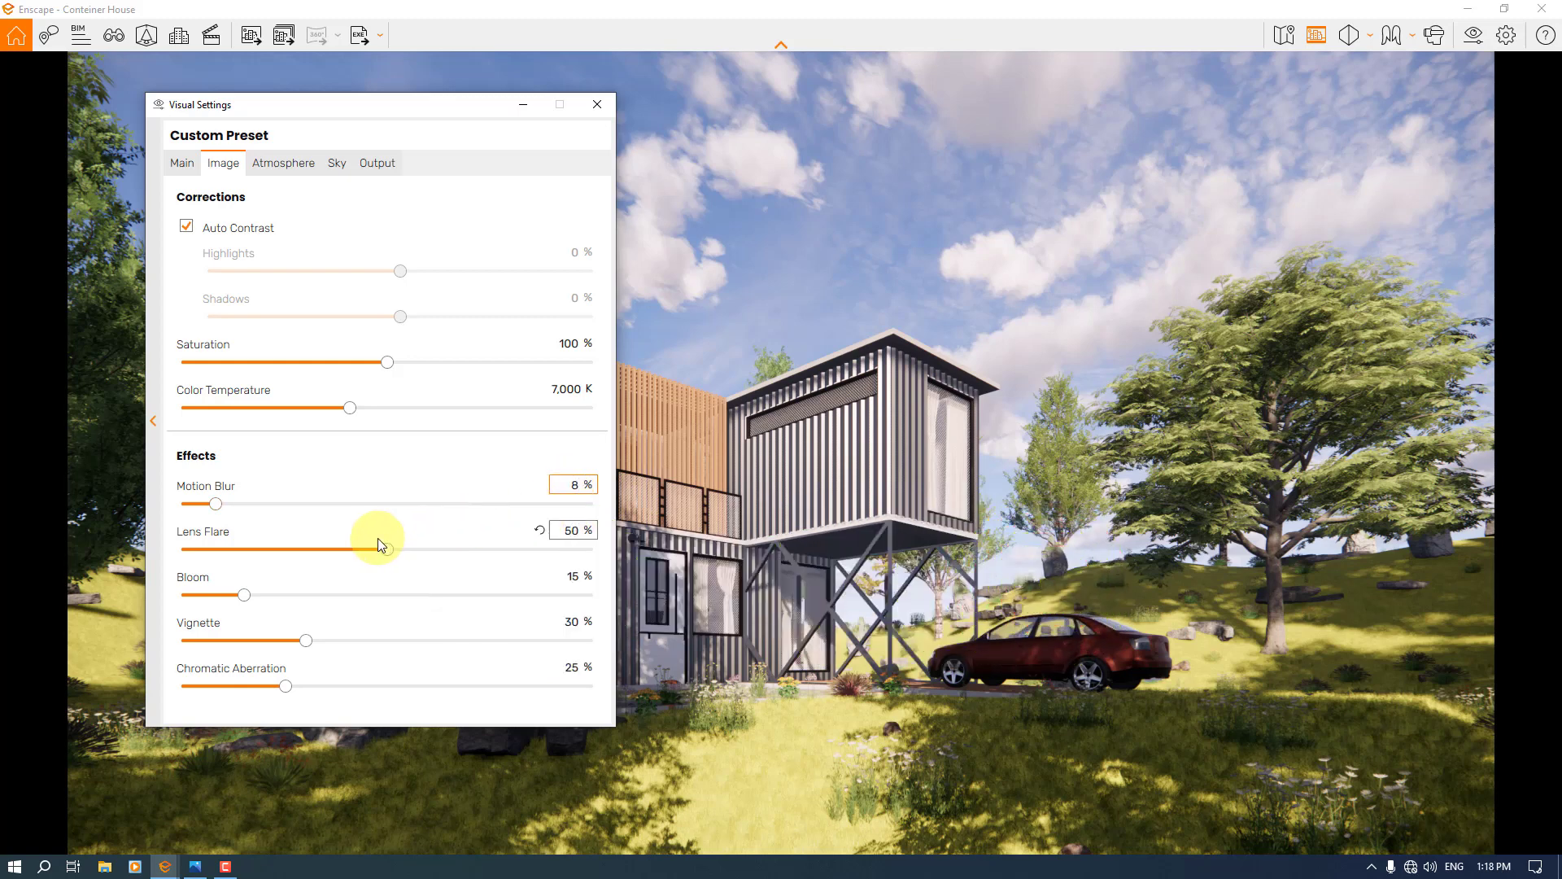
# Minimize the visual settings and shift the time of day until the sun shines from behind the house.
pyautogui.click(523, 105)
pyautogui.click(714, 451)
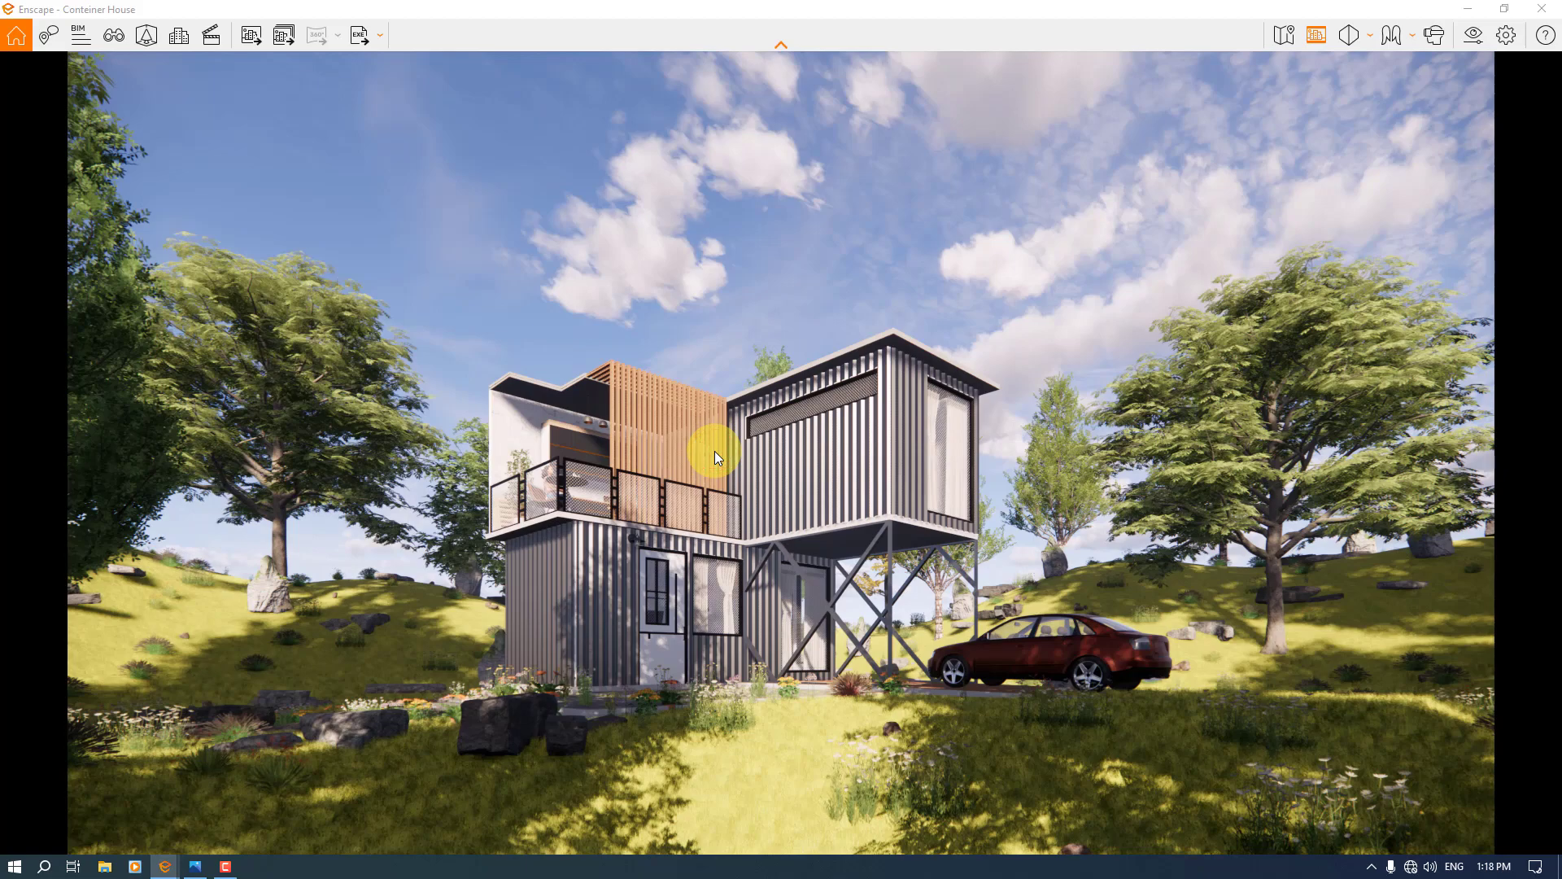
pyautogui.keyDown('shift'); pyautogui.moveTo(714, 451); pyautogui.dragTo(715, 450, button='right'); pyautogui.keyUp('shift')
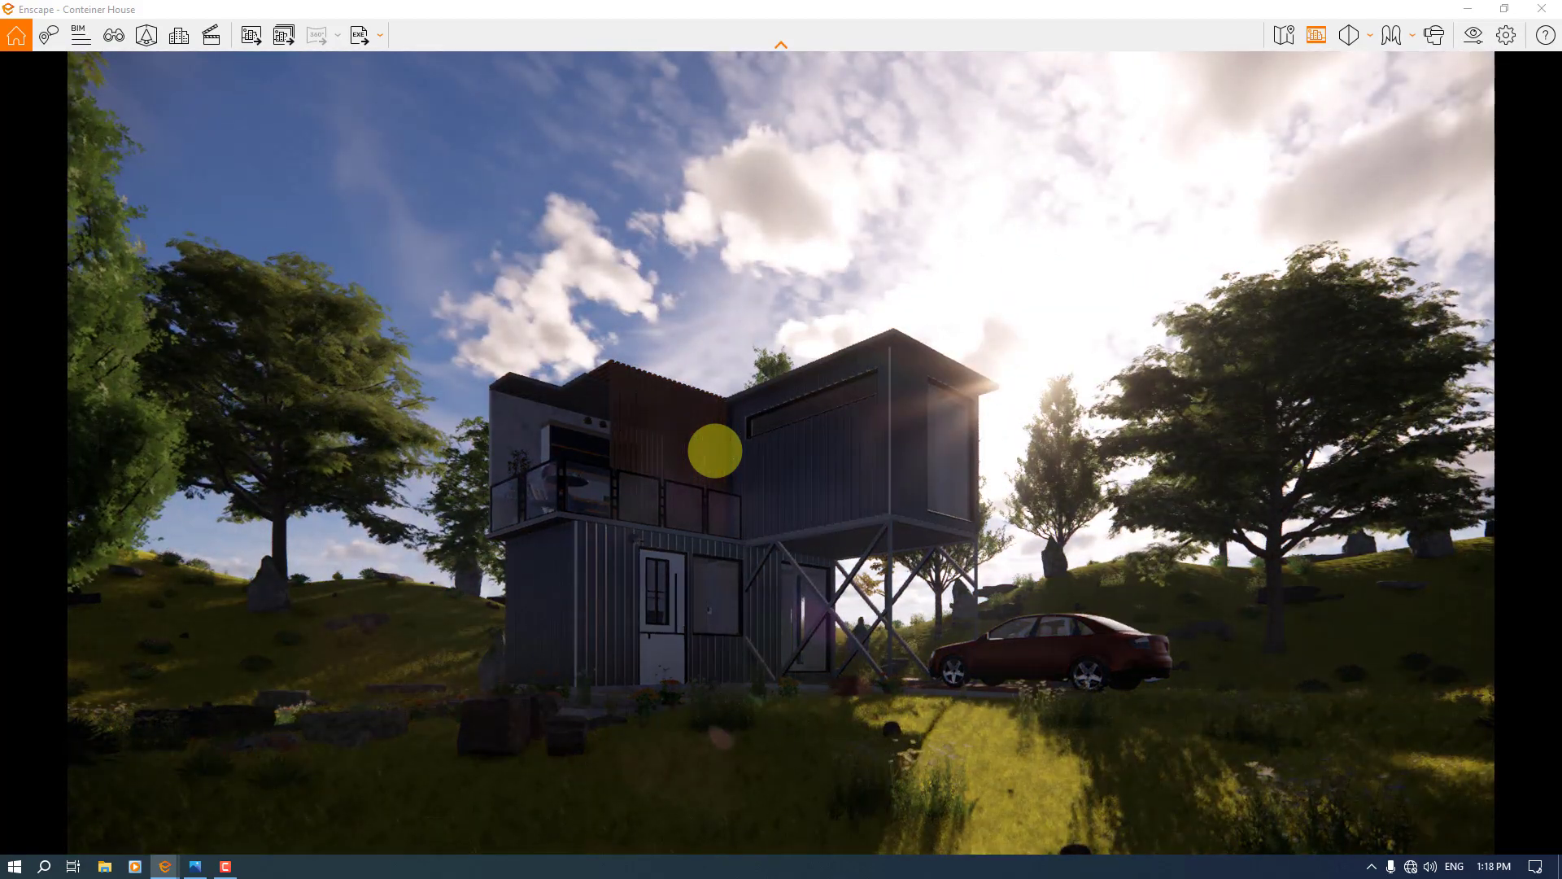
# Reopen the visual settings, raise the lens flare to 100% and clear the window to show the whole scene.
pyautogui.click(1473, 35)
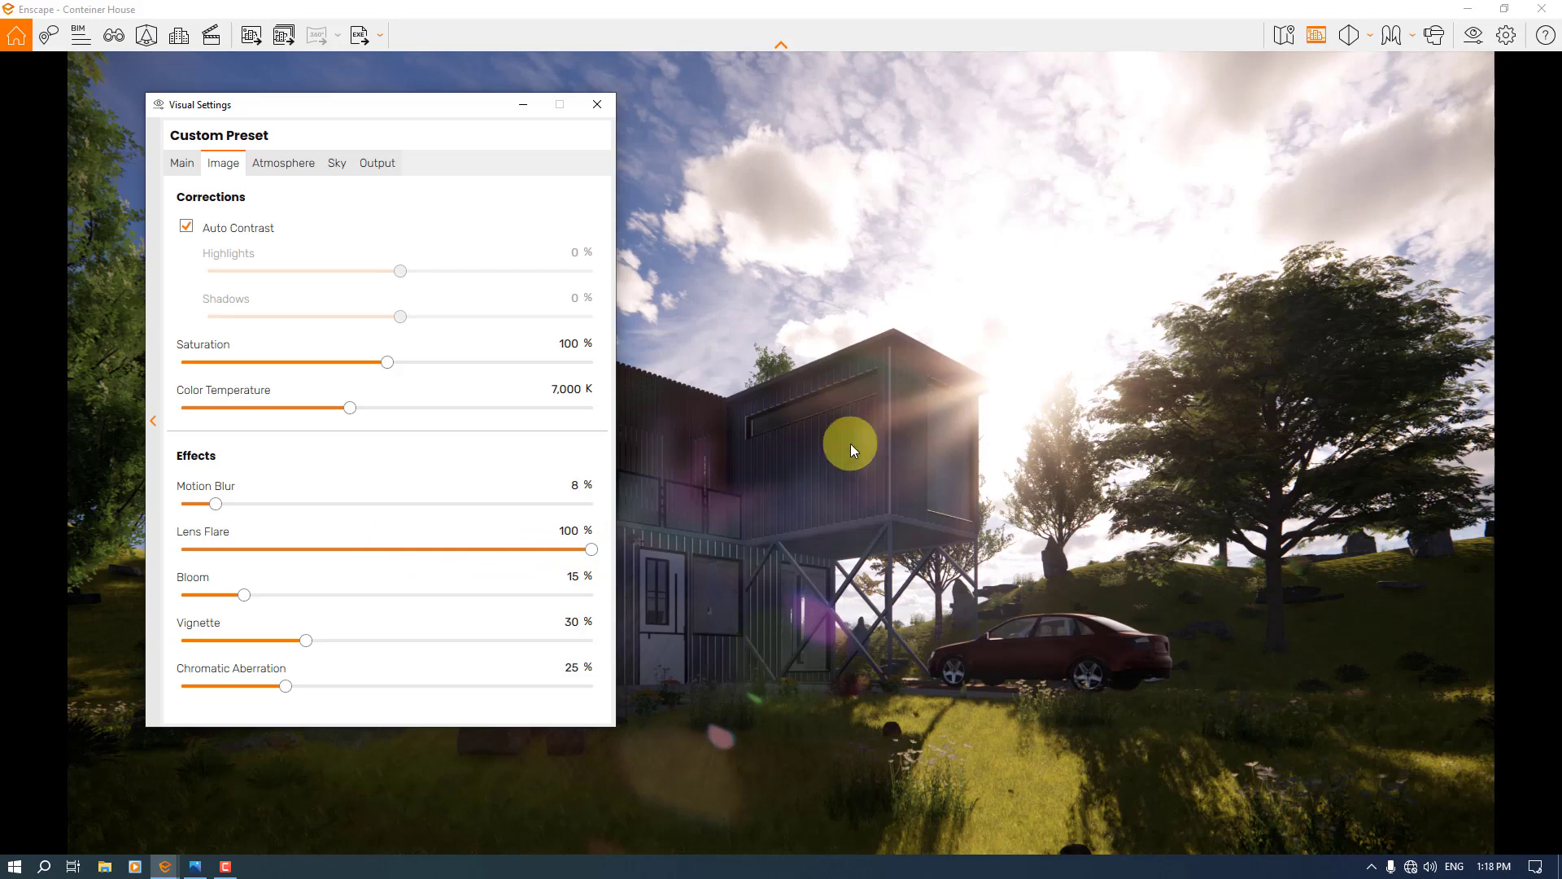
pyautogui.click(877, 431)
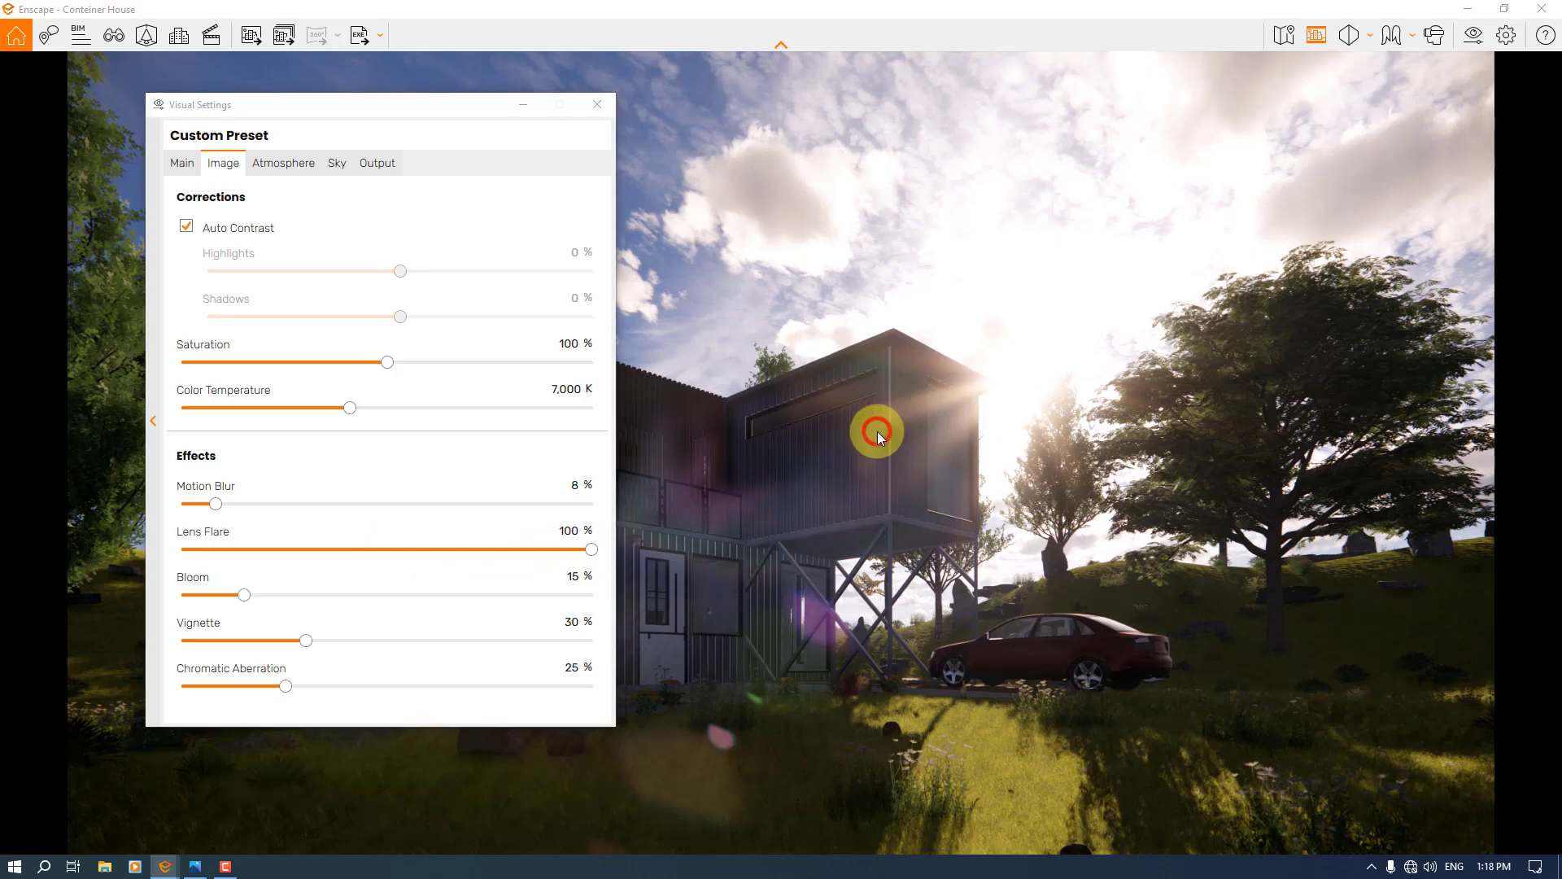
pyautogui.click(523, 105)
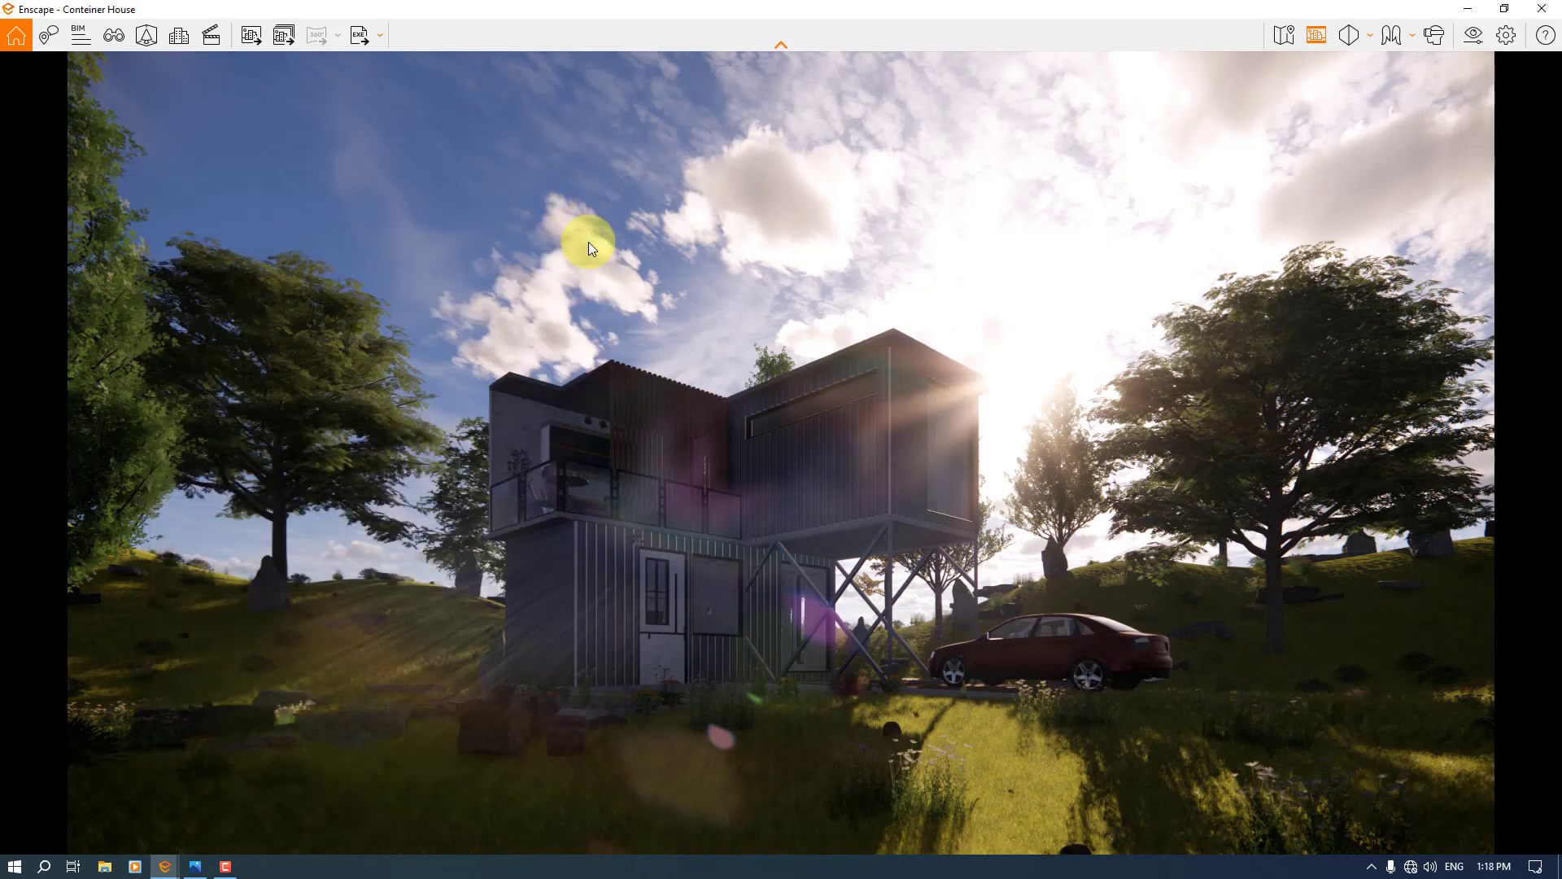
# Shift the time of day back and forth until daylight falls on the balcony side of the house.
pyautogui.click(682, 407)
pyautogui.press('u')
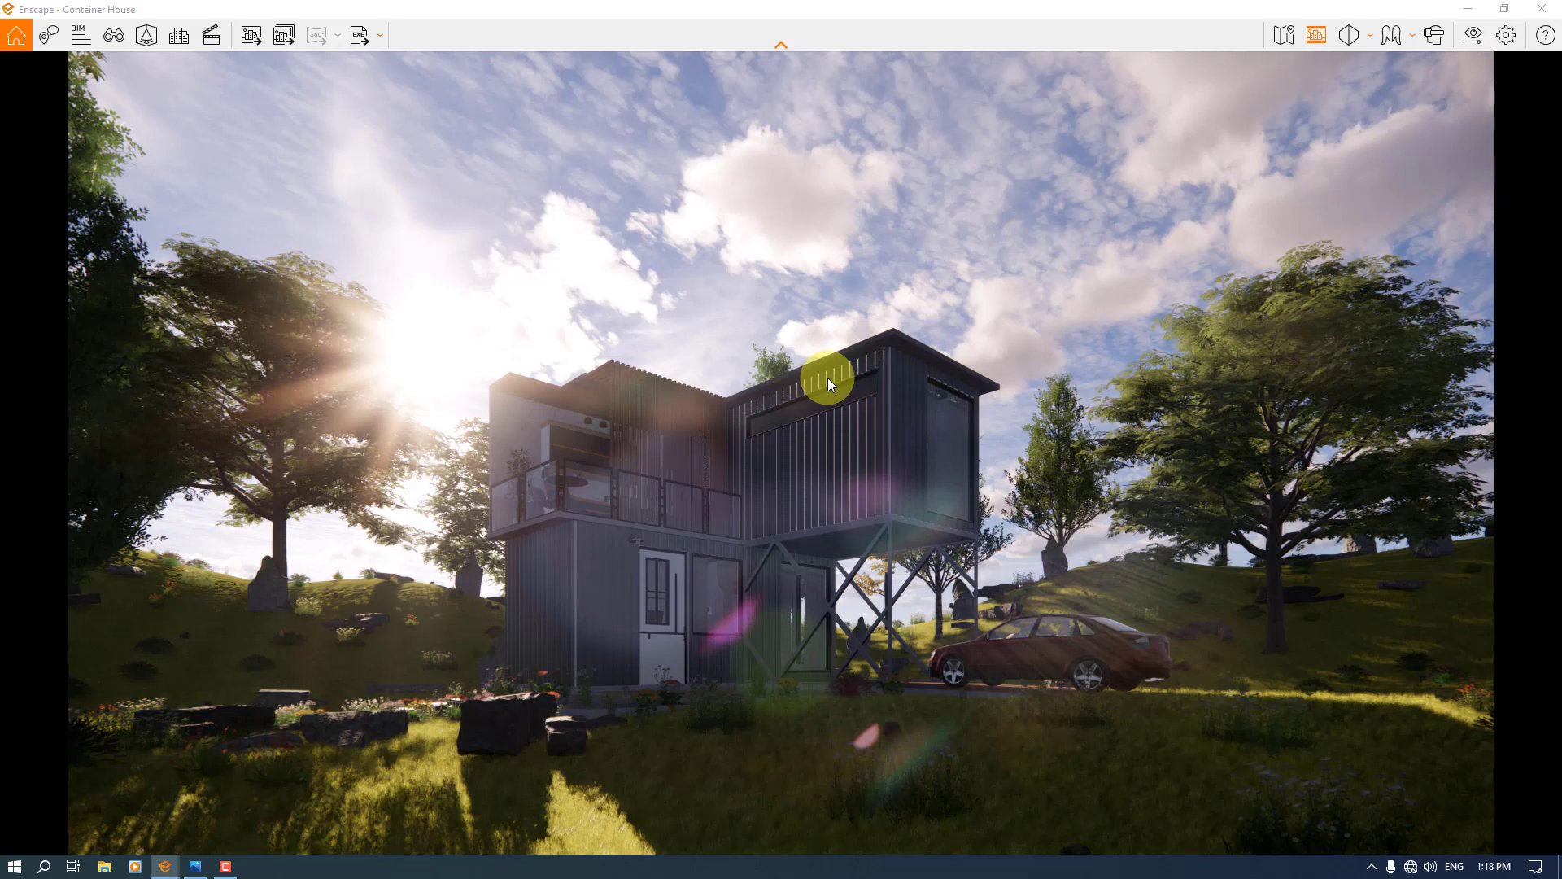
pyautogui.press('i')
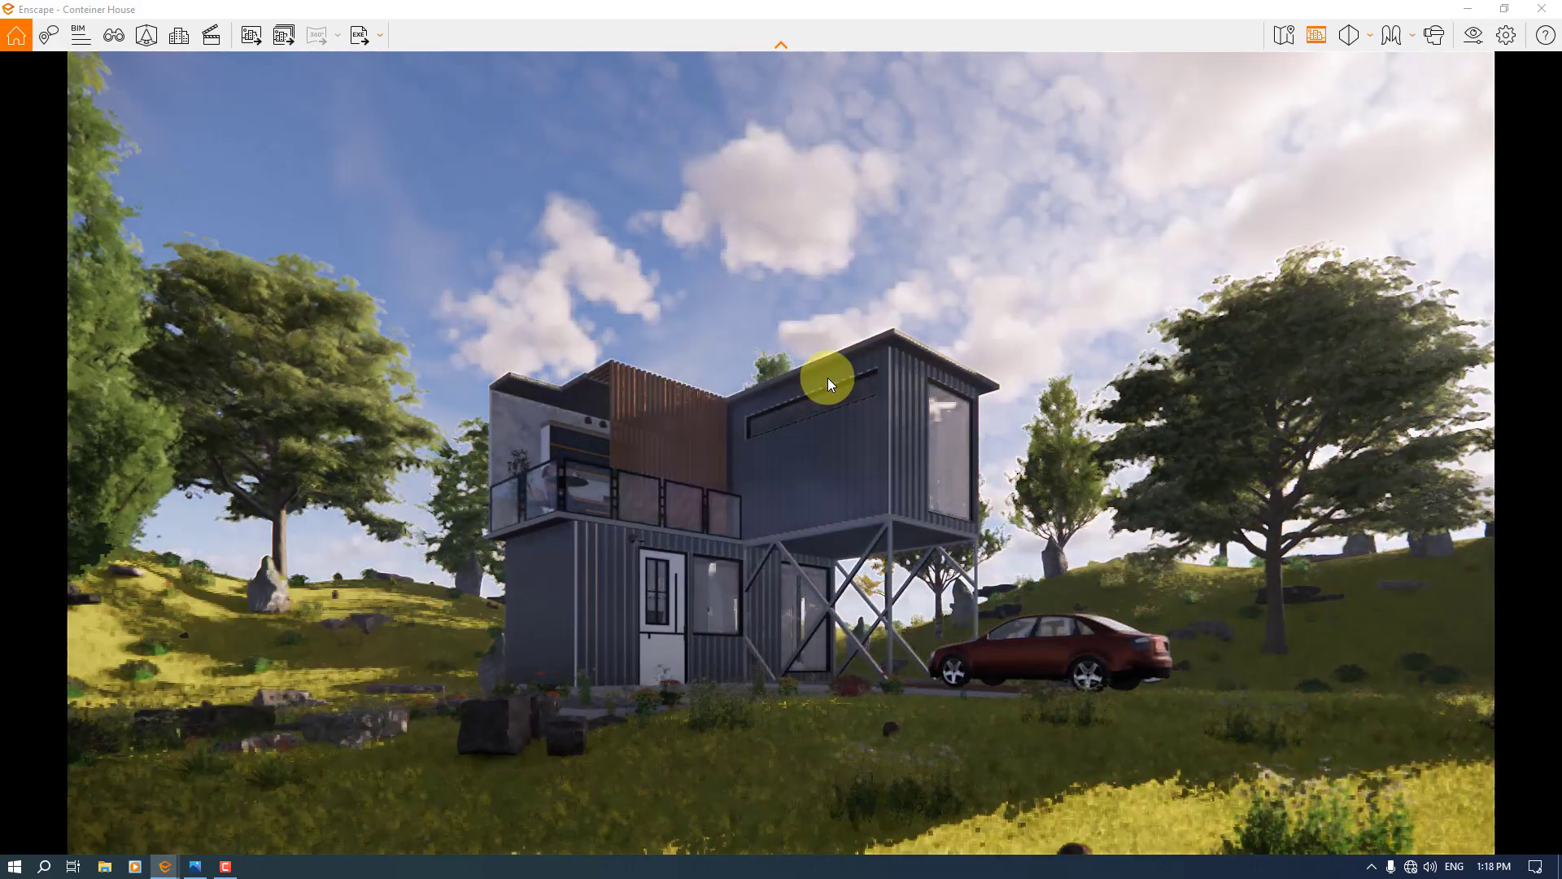
pyautogui.press('i')
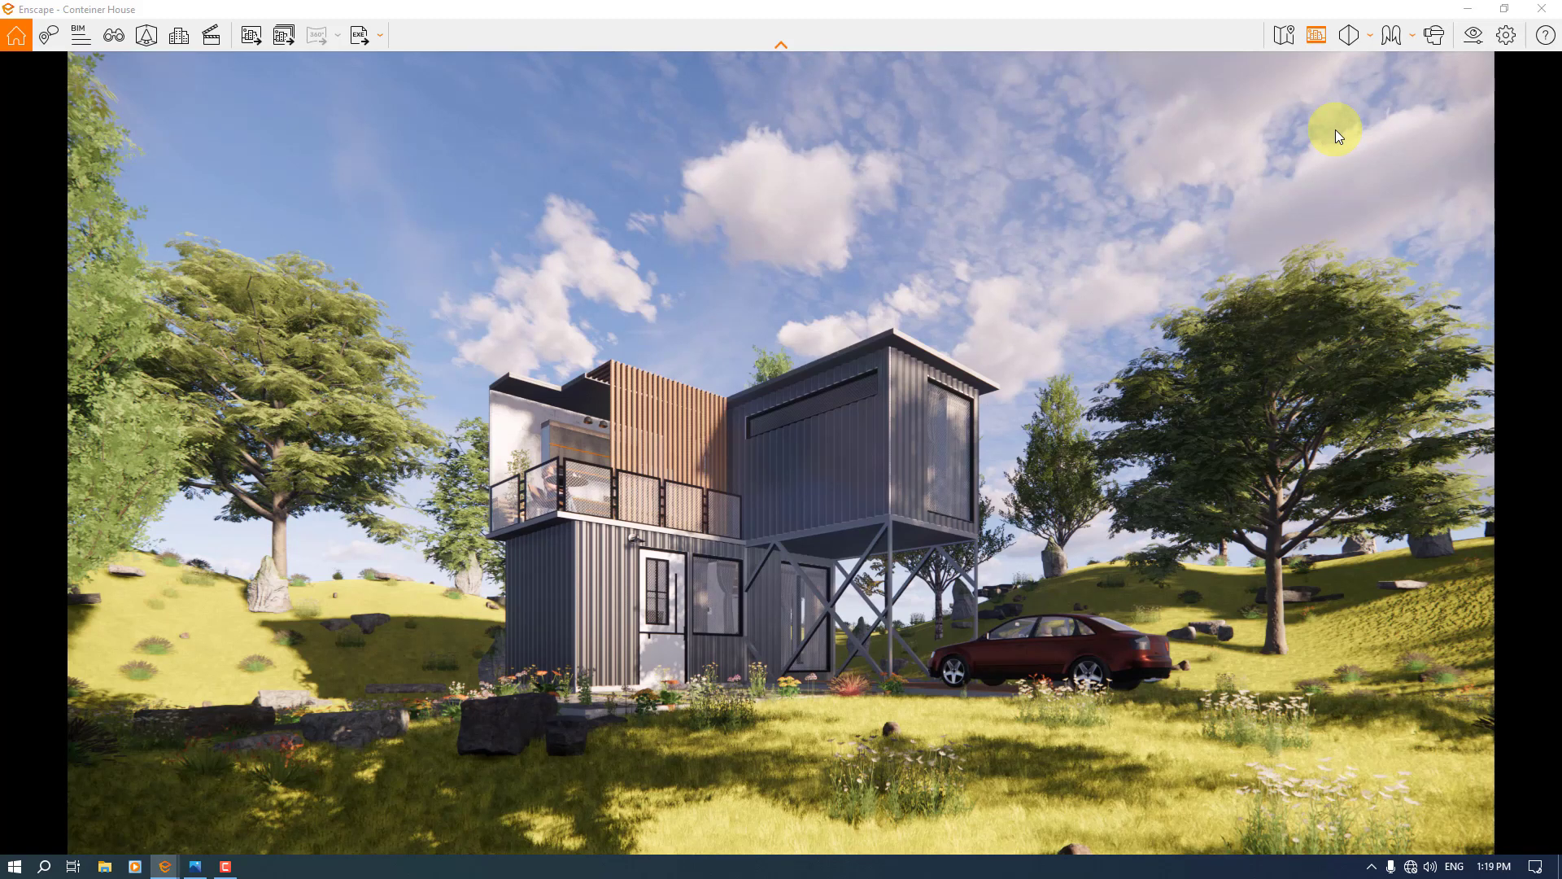
# Reopen the visual settings clear of the house and set the custom output resolution to 2560 × 1360.
pyautogui.click(1469, 32)
pyautogui.click(773, 431)
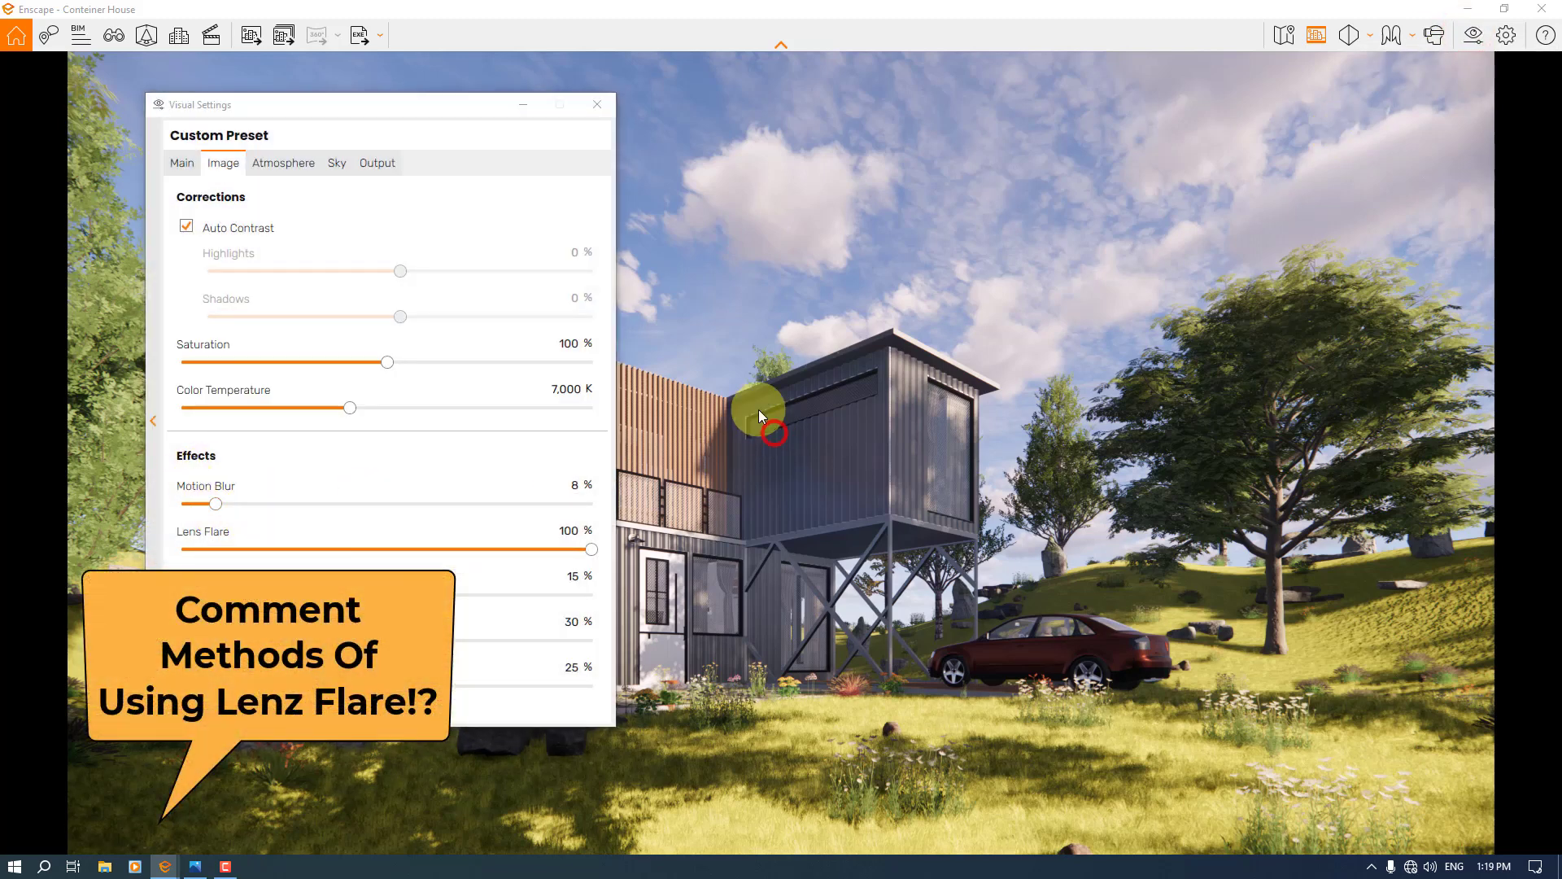
pyautogui.moveTo(467, 104); pyautogui.dragTo(316, 101)
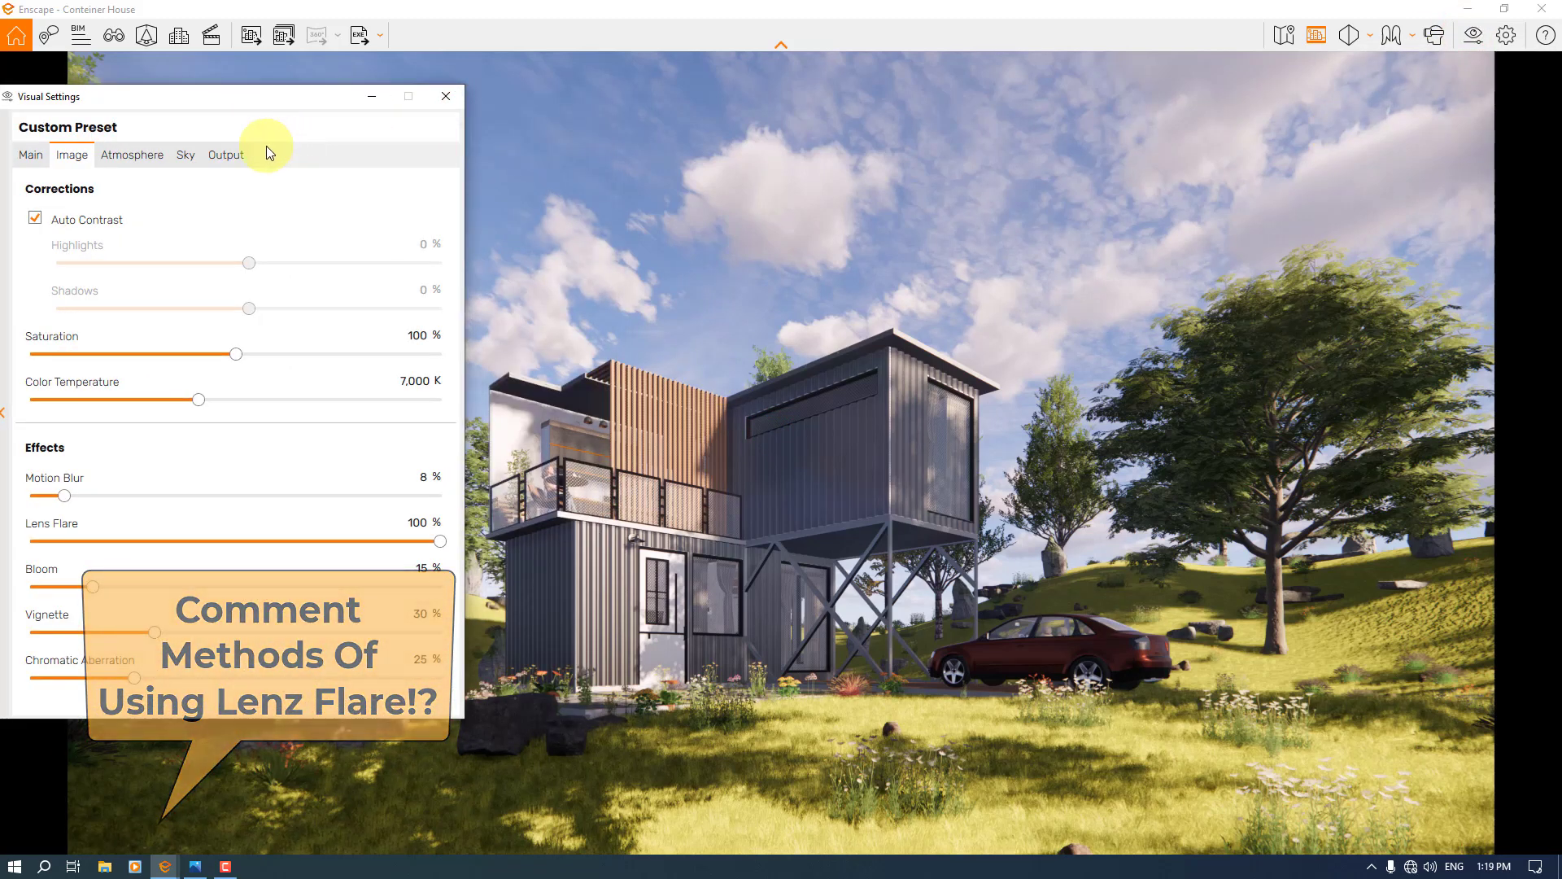
pyautogui.click(244, 155)
pyautogui.click(179, 217)
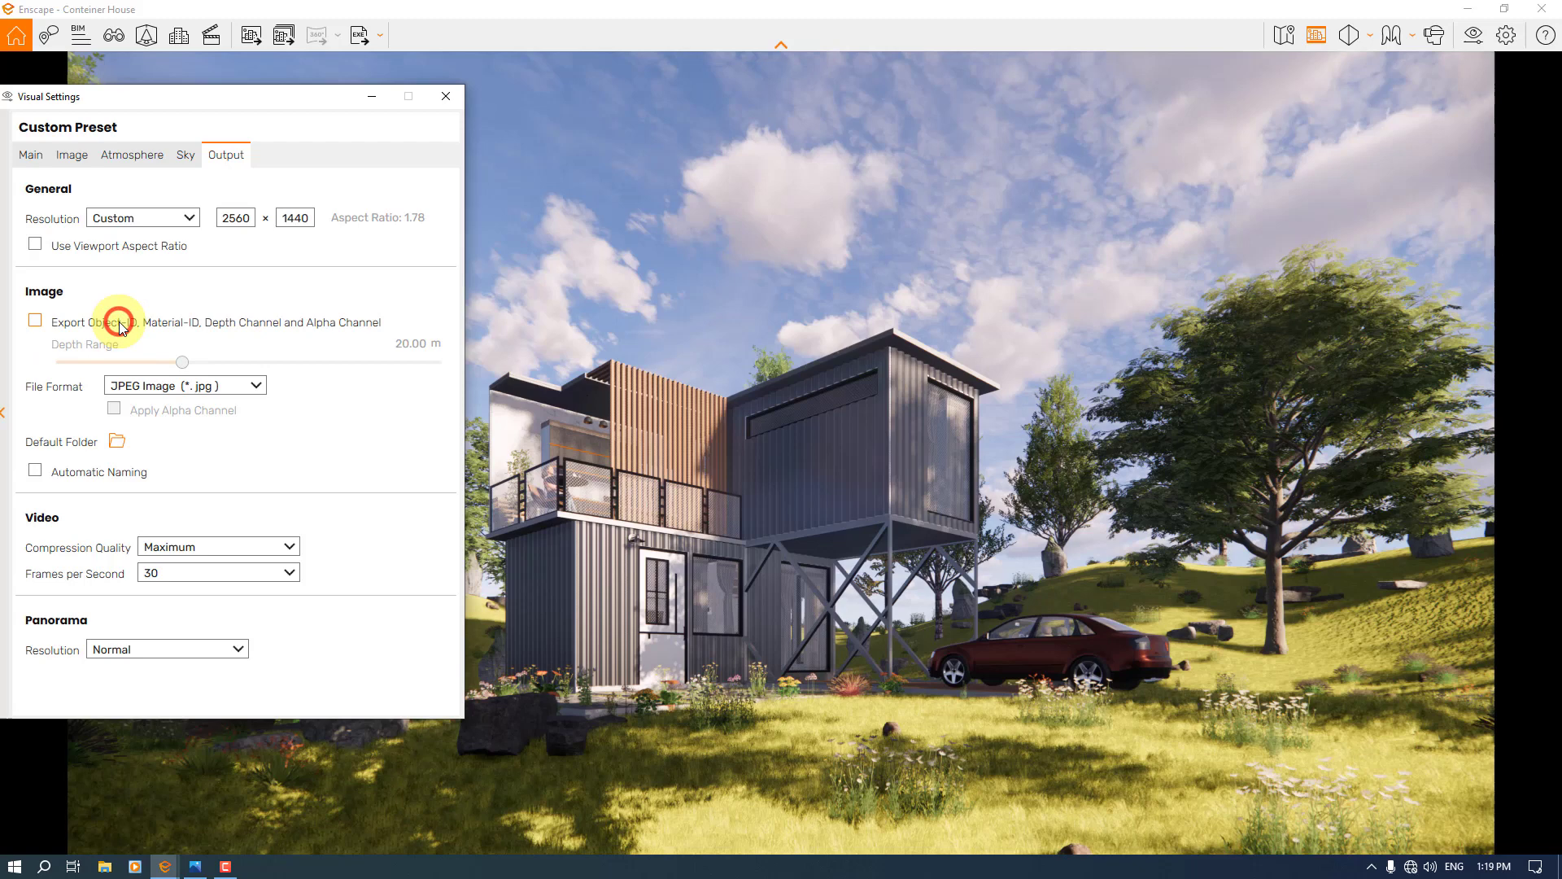
pyautogui.doubleClick(244, 218)
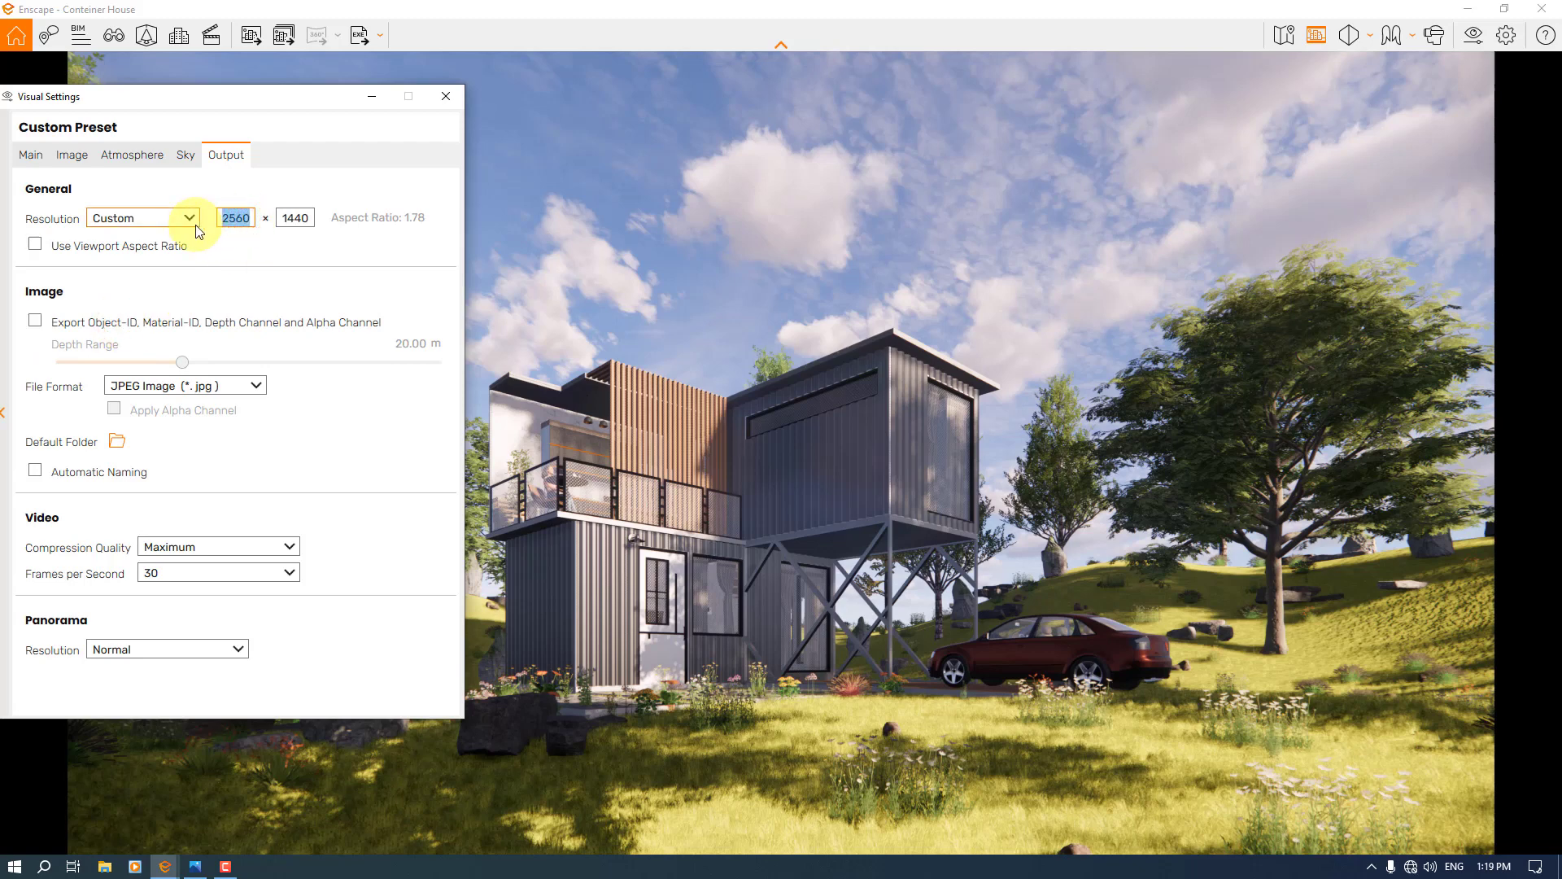
pyautogui.doubleClick(281, 219)
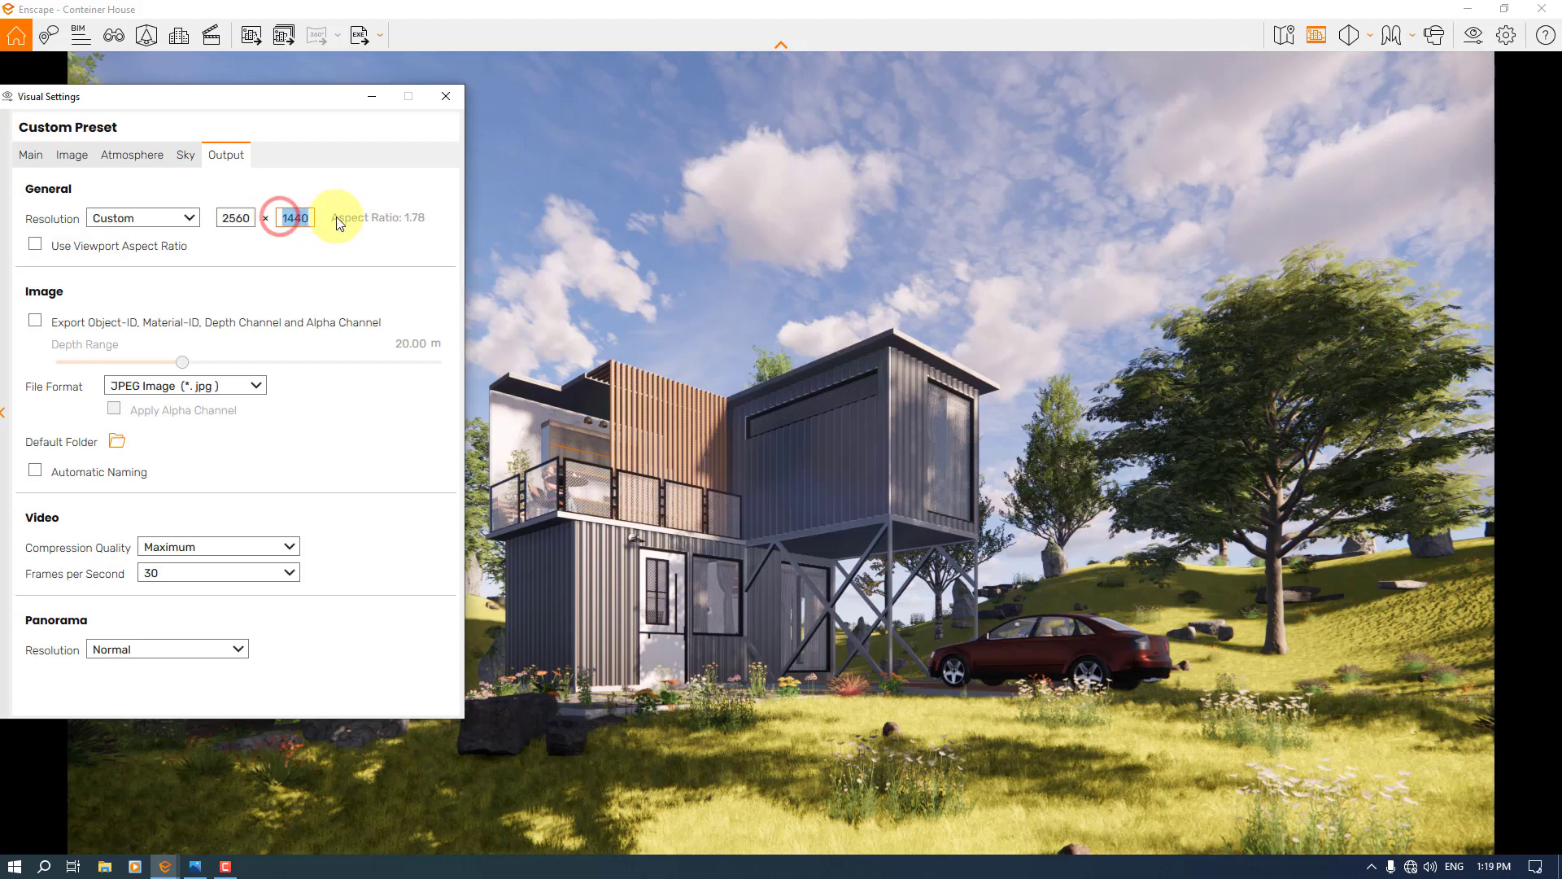
pyautogui.write('1360')
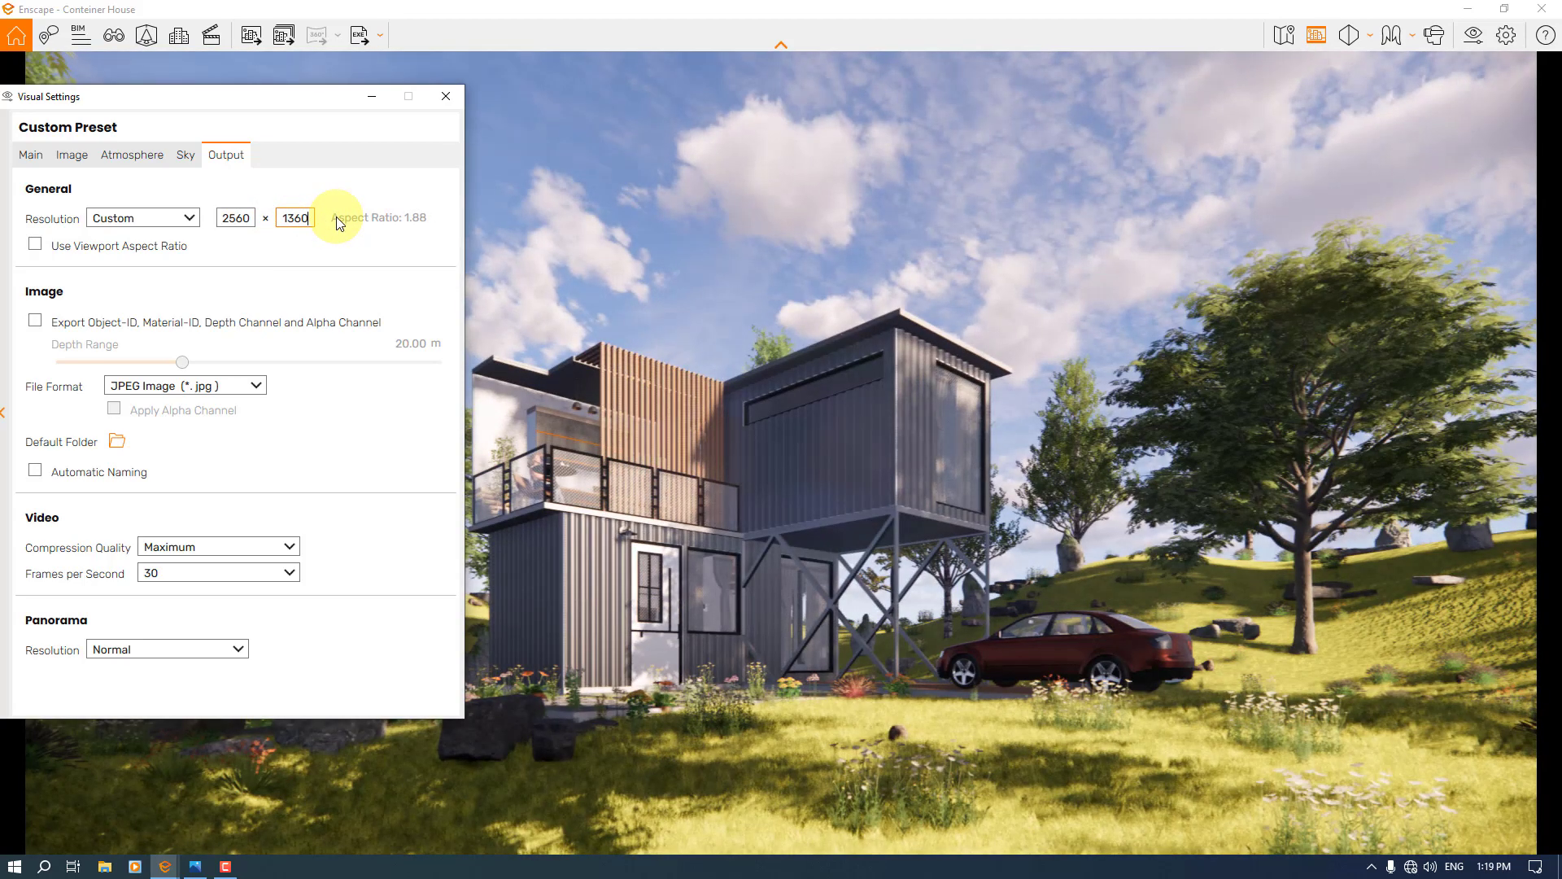
# Set the height of the custom output resolution to 1440, keeping the width at 2560.
pyautogui.press('BackSpace')
pyautogui.press('BackSpace')
pyautogui.press('BackSpace')
pyautogui.write('560')
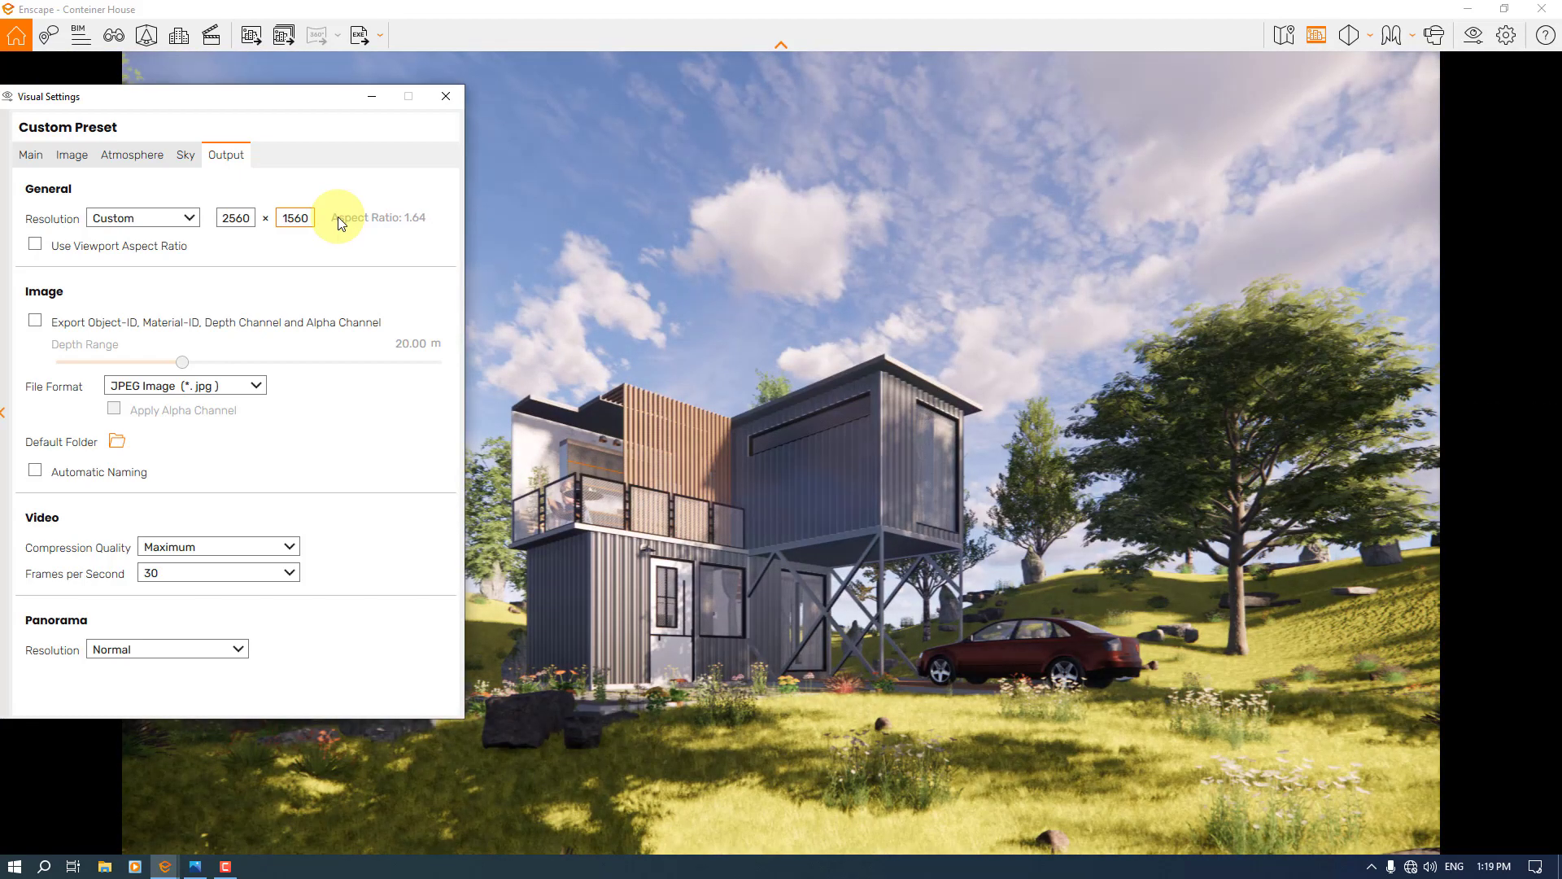
pyautogui.press('BackSpace')
pyautogui.press('BackSpace')
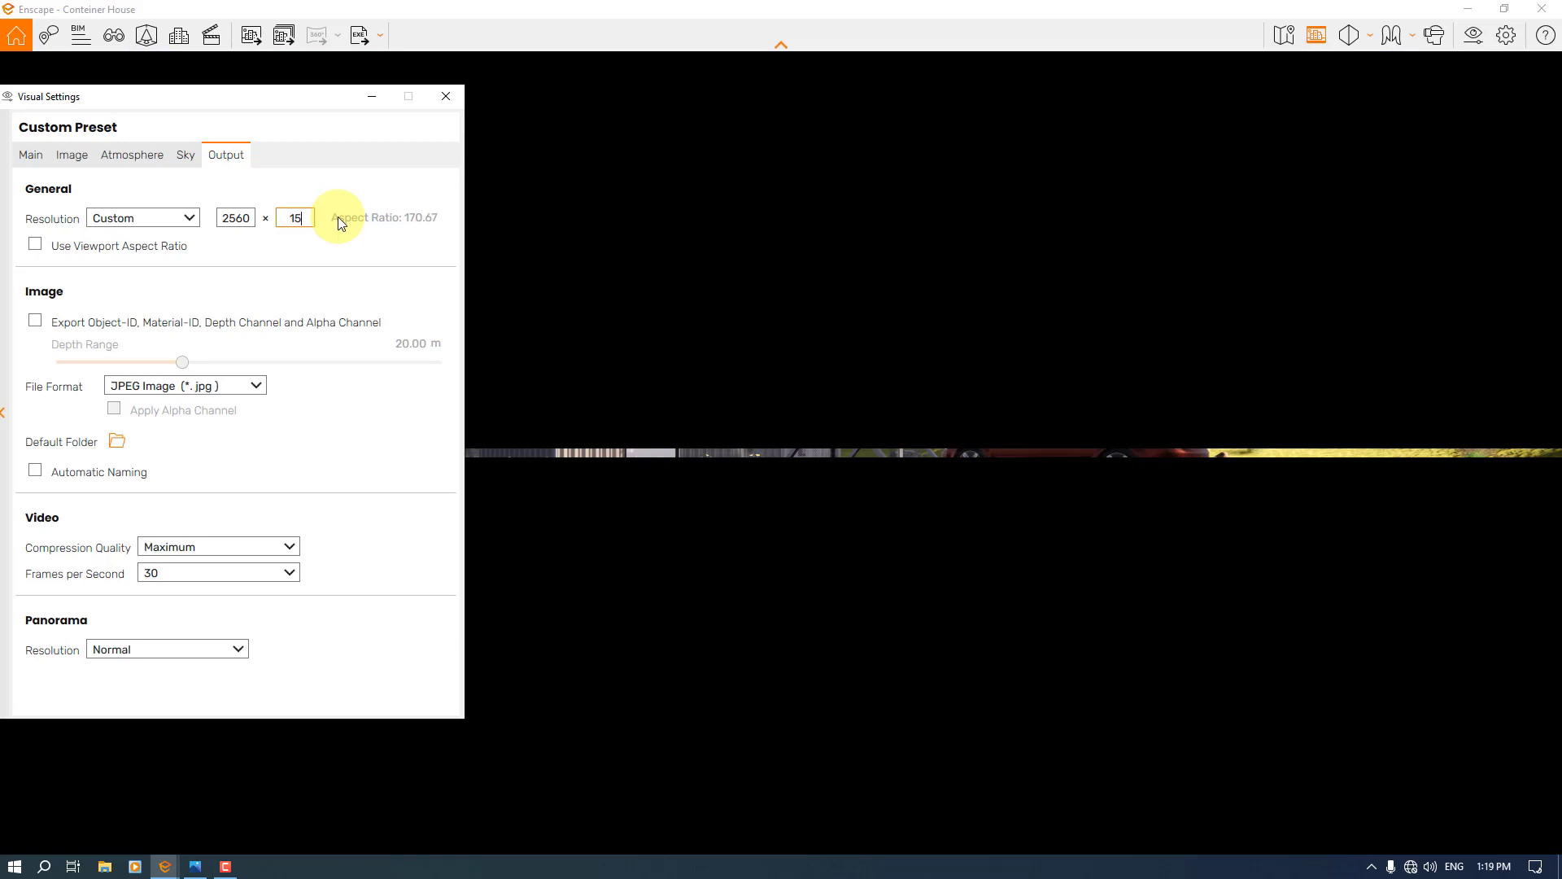
pyautogui.press('BackSpace')
pyautogui.write('440')
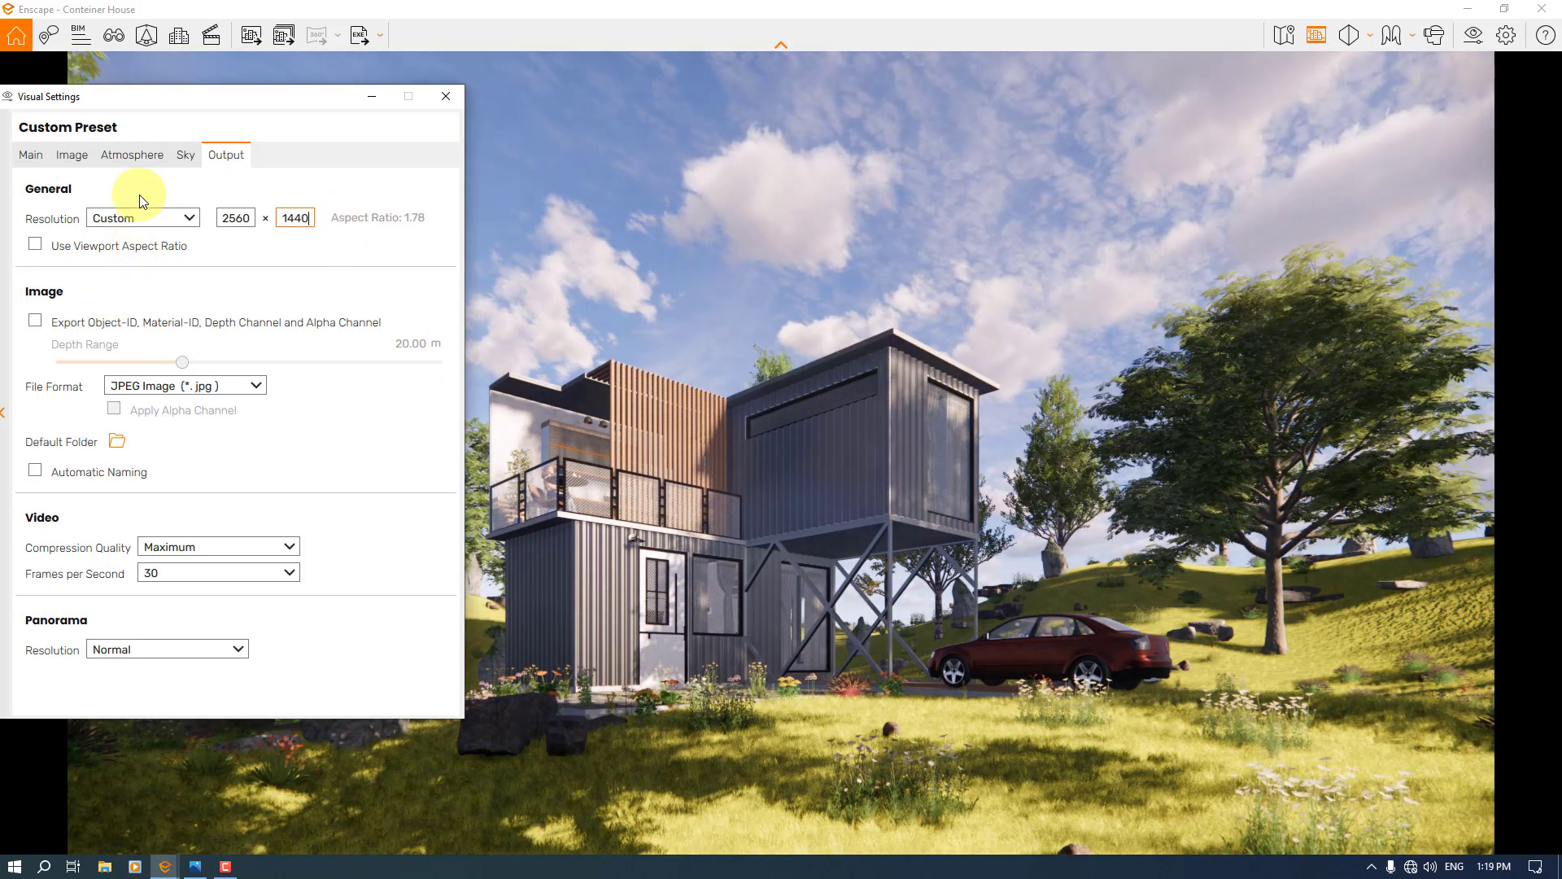
# Go to the image effects, move the settings window slightly inward and set the lens flare to 66%.
pyautogui.click(184, 159)
pyautogui.click(70, 157)
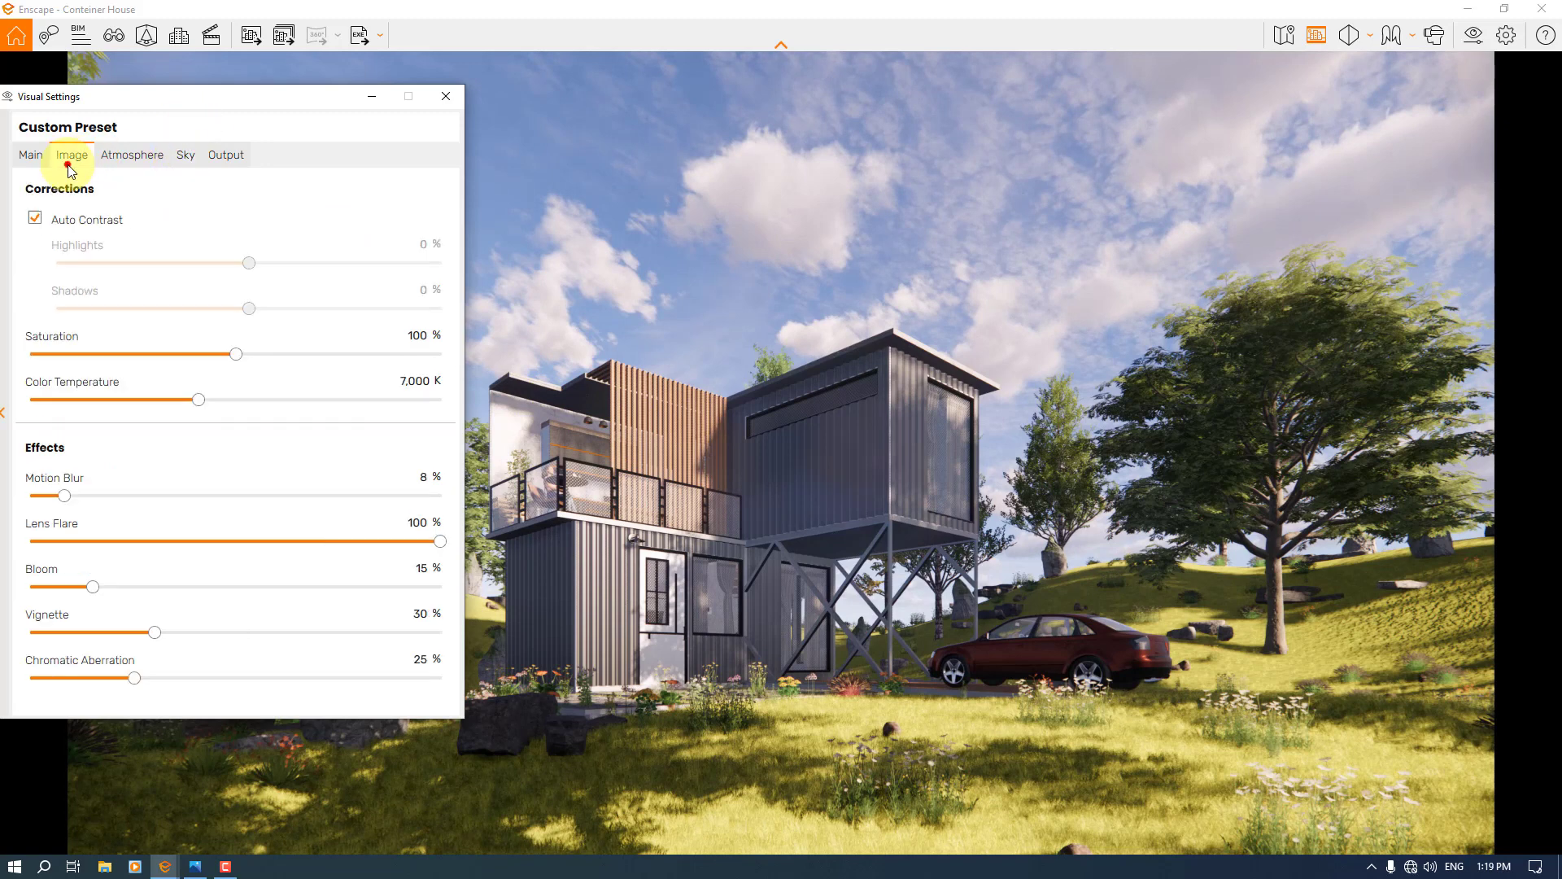
pyautogui.moveTo(226, 112); pyautogui.dragTo(295, 92)
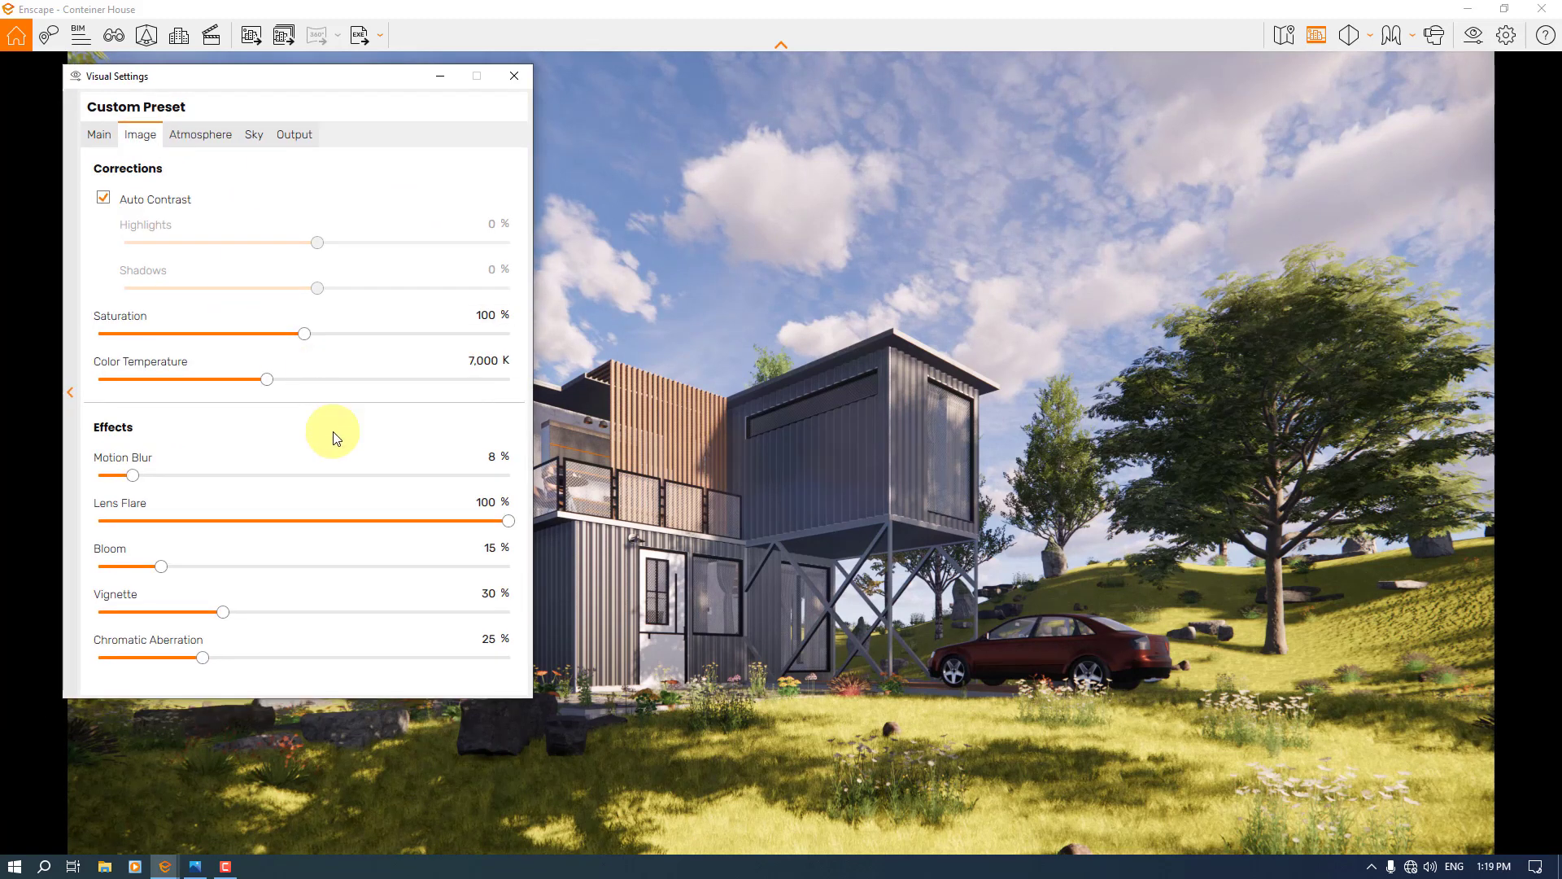
pyautogui.doubleClick(481, 502)
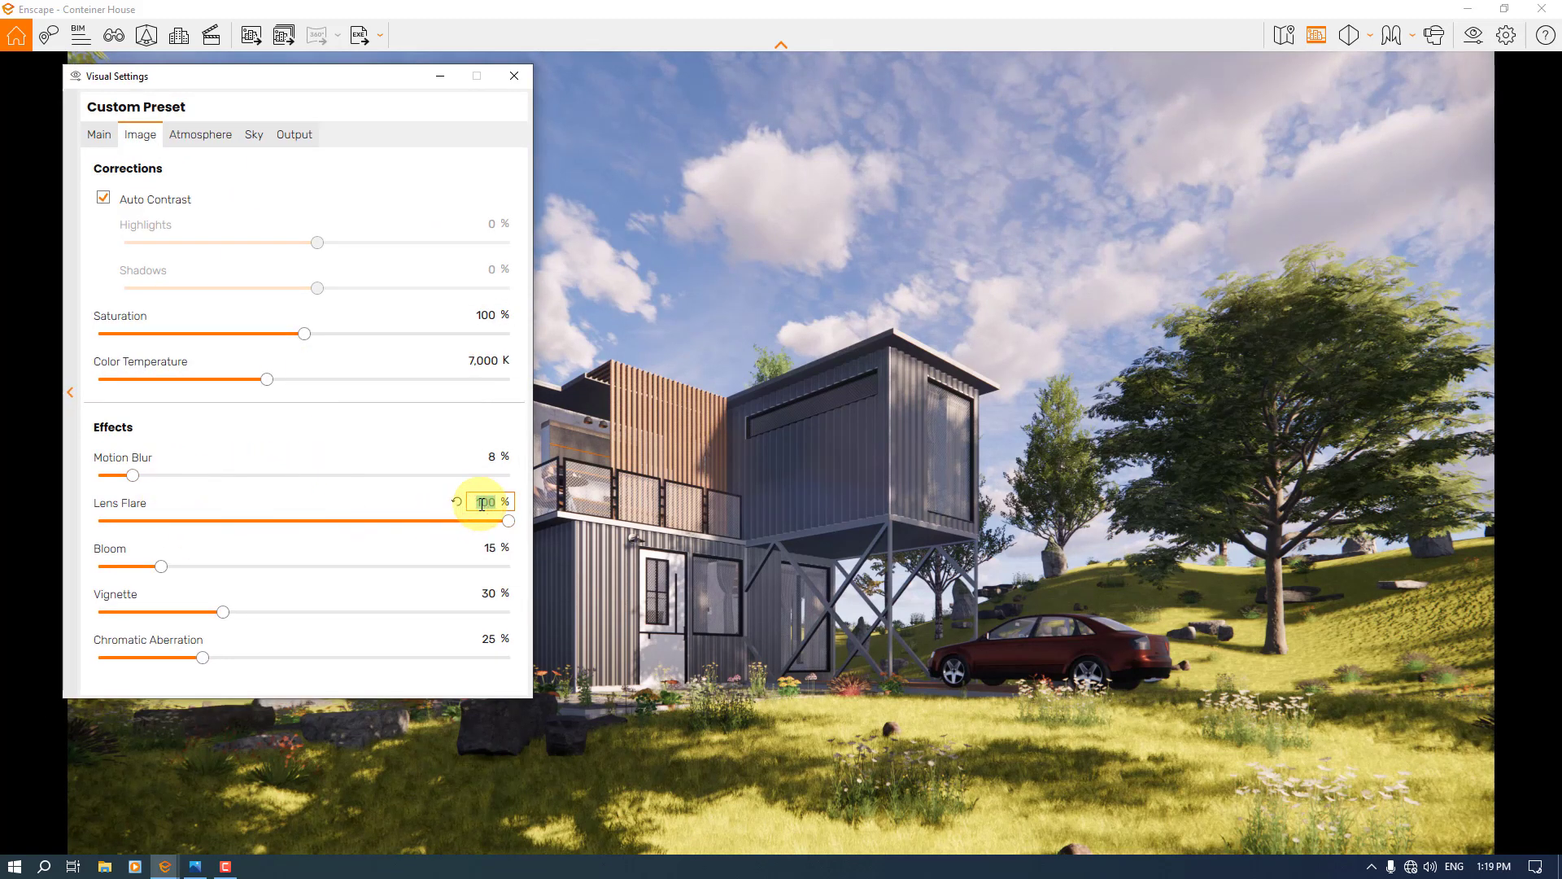
pyautogui.write('66')
pyautogui.press('Return')
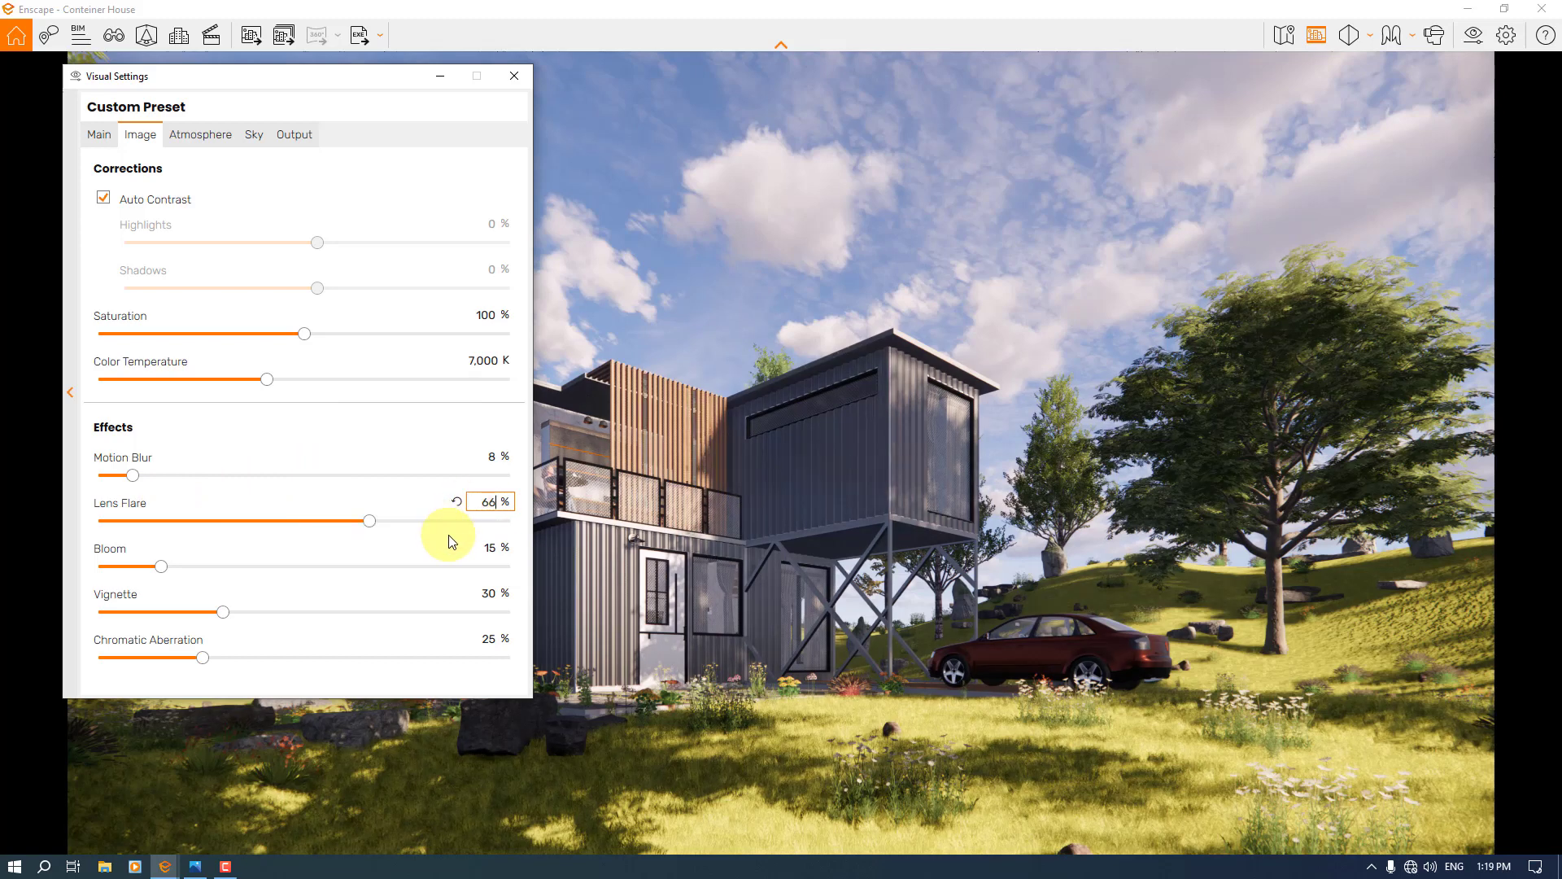
# Try a strong bloom of about 83% on the scene, and set the bloom to 4%.
pyautogui.click(162, 567)
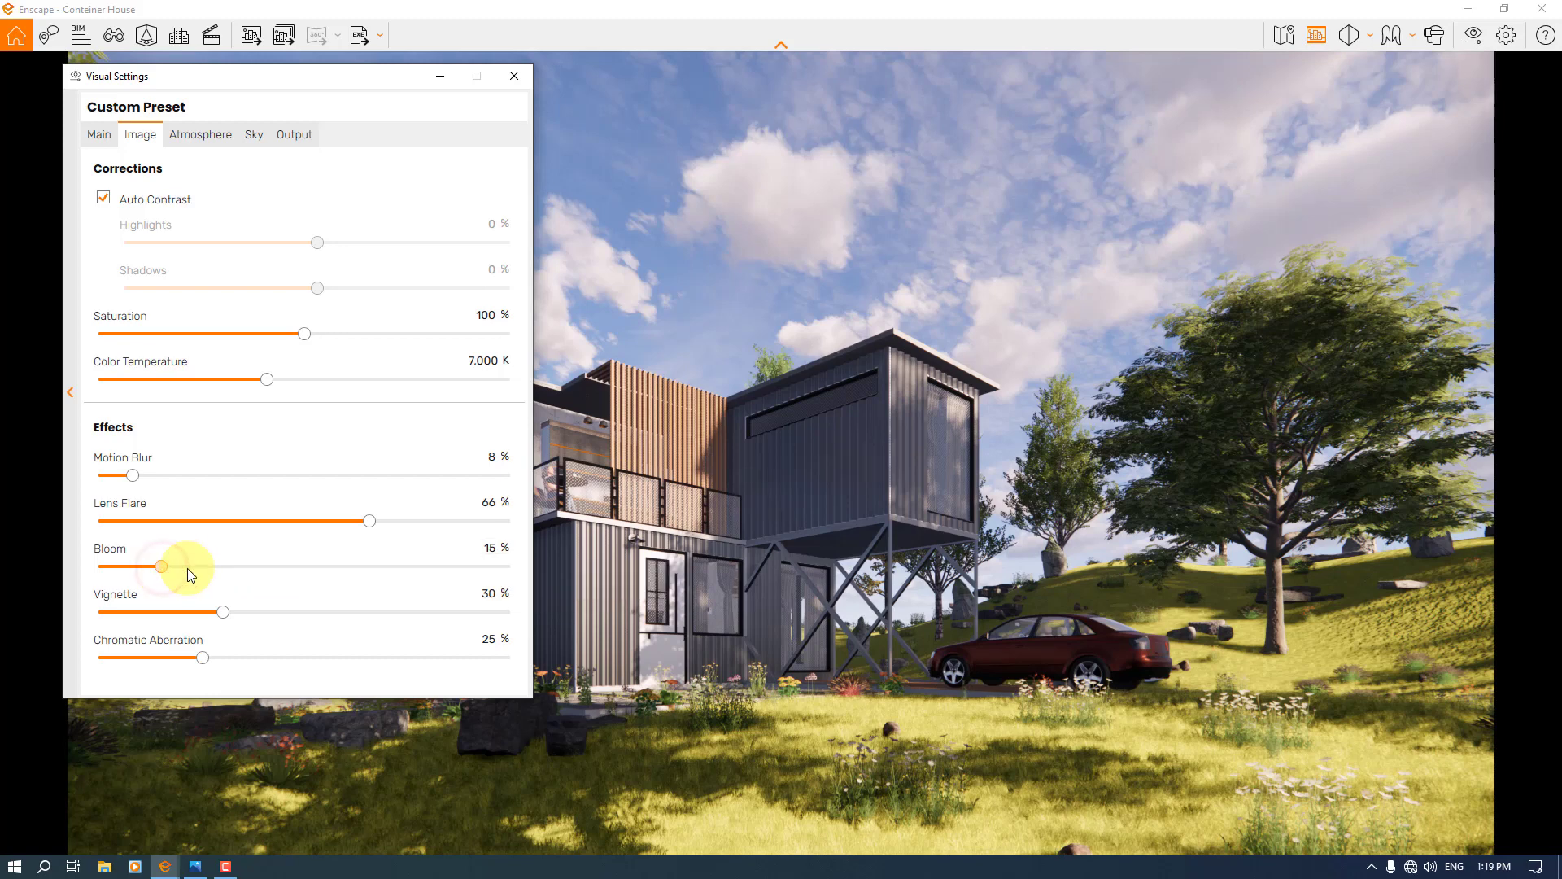
pyautogui.moveTo(273, 565); pyautogui.dragTo(450, 561)
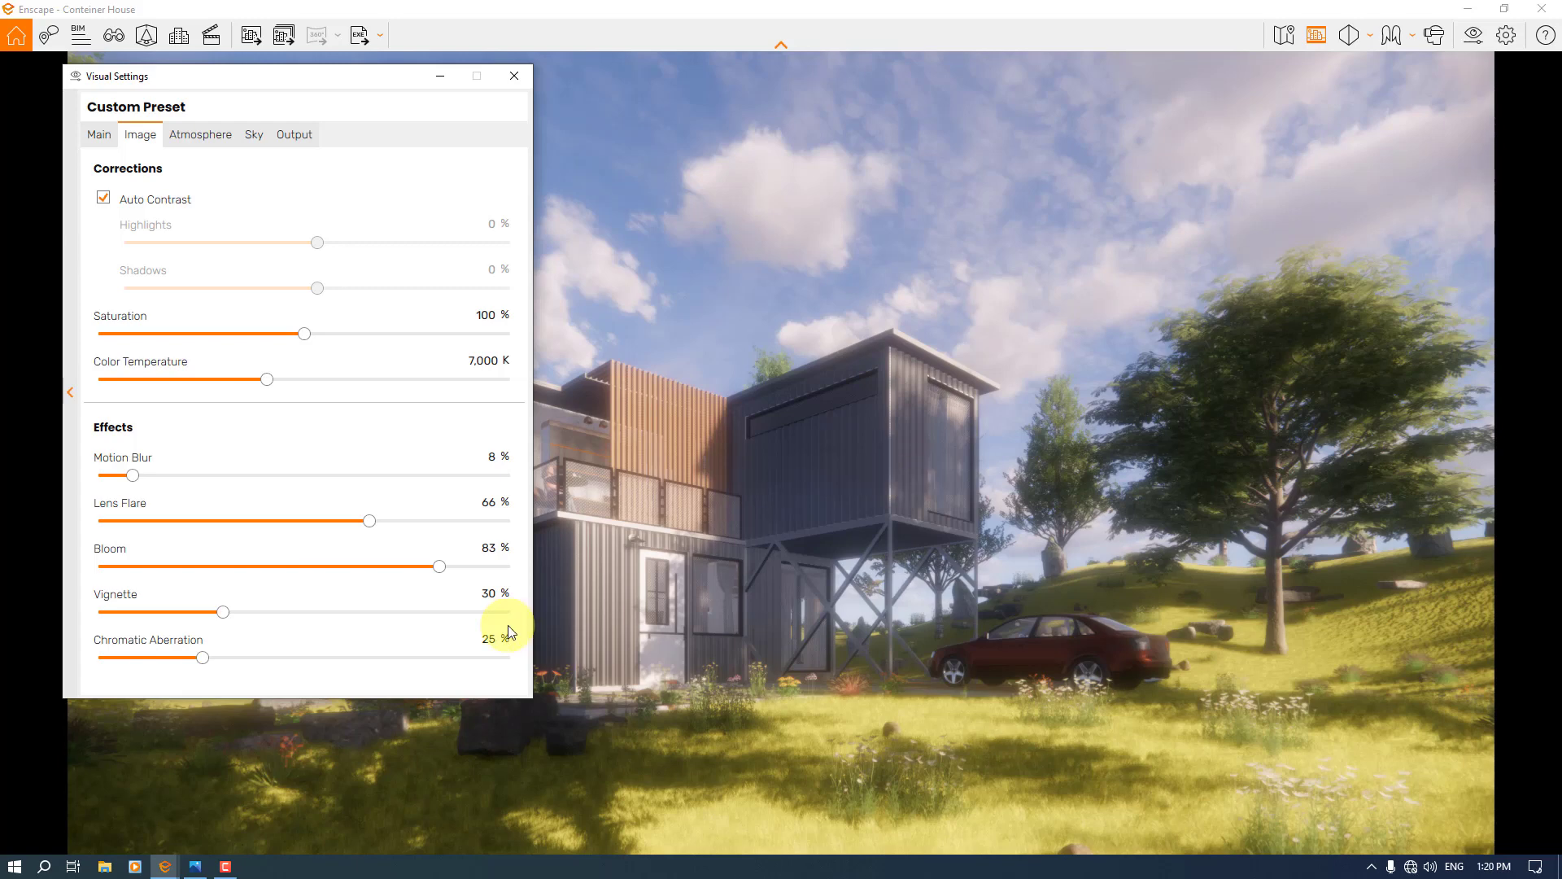
pyautogui.click(439, 566)
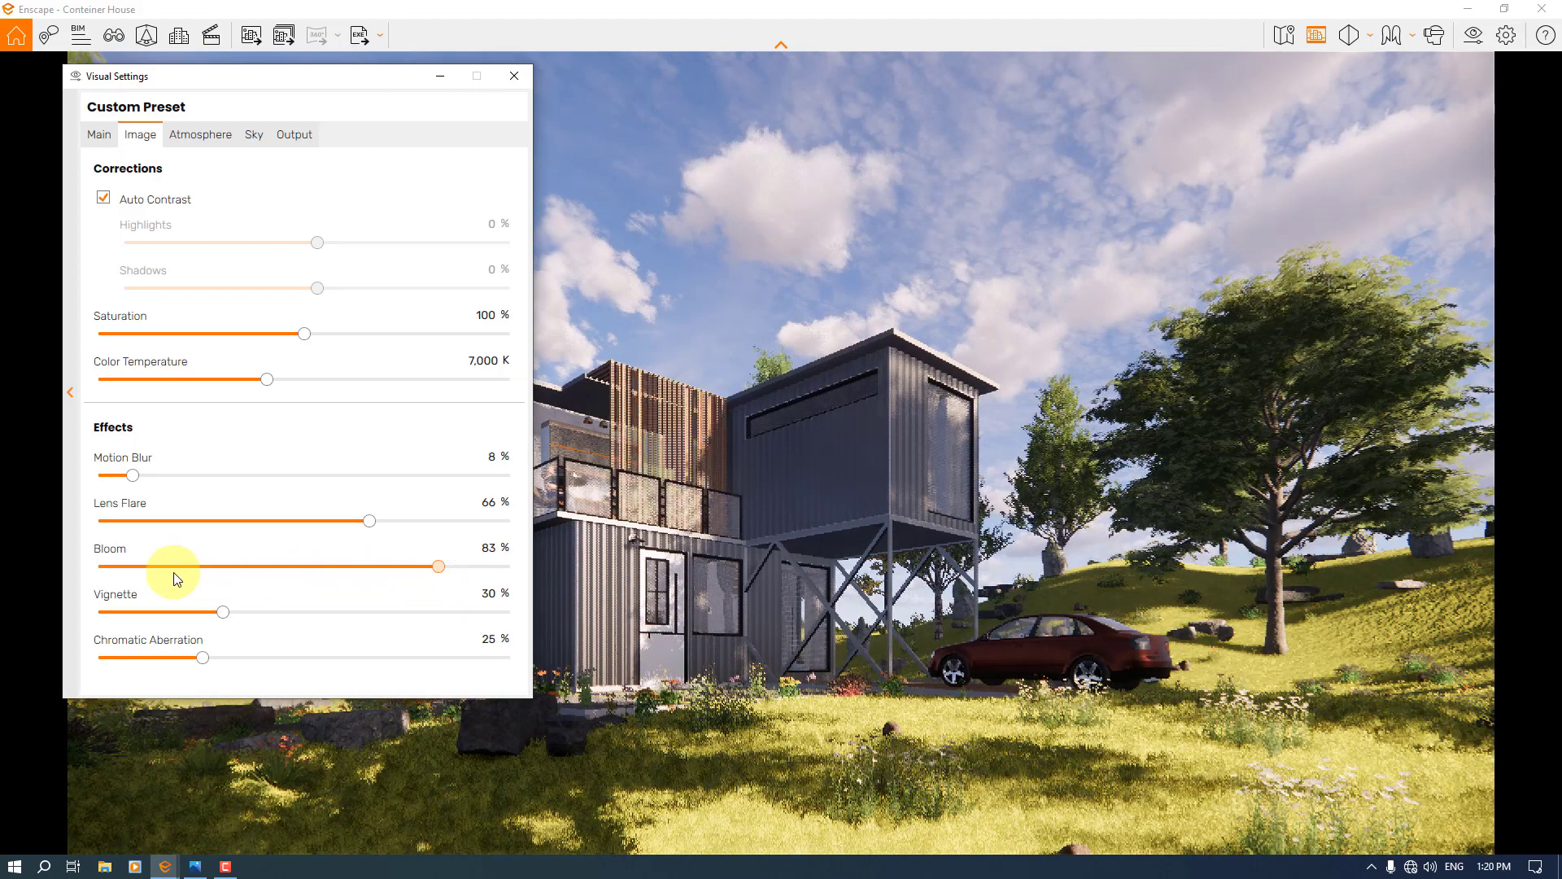
pyautogui.moveTo(439, 567); pyautogui.dragTo(173, 573)
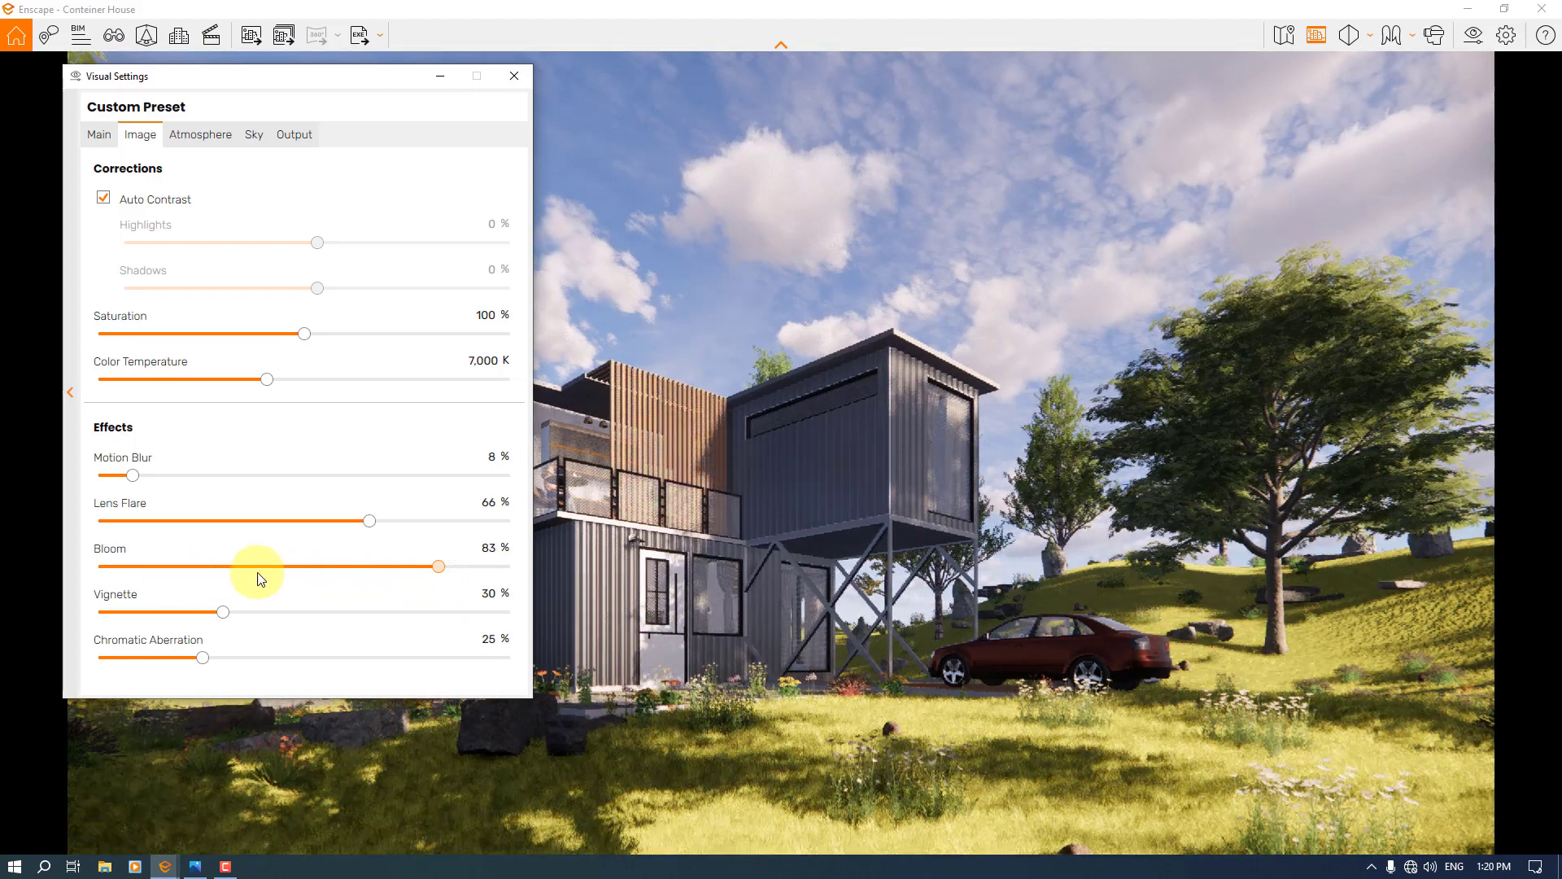
pyautogui.click(488, 548)
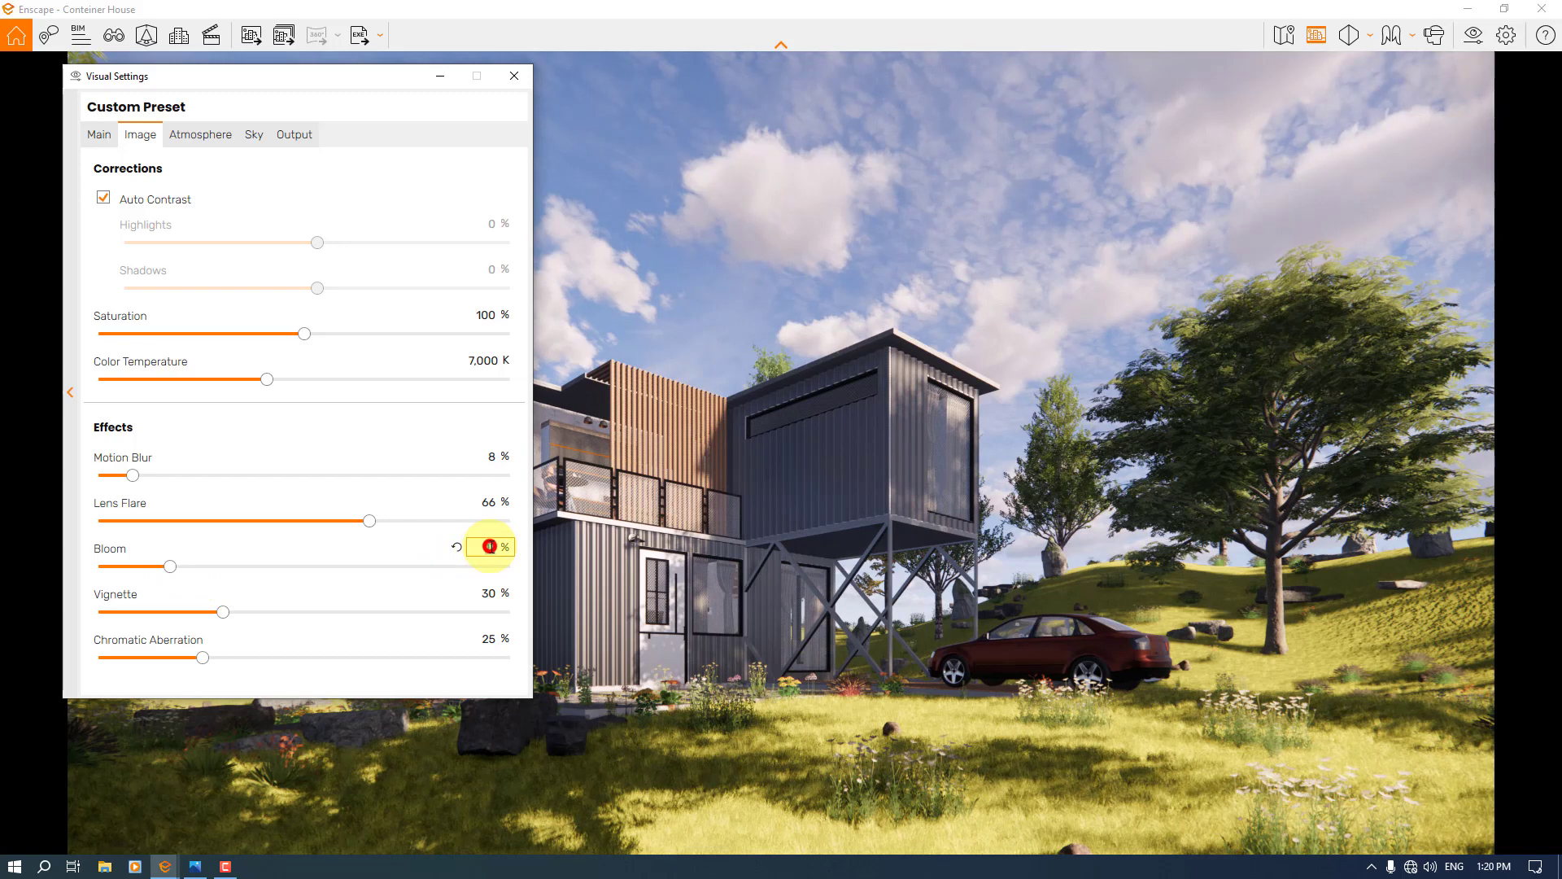
pyautogui.write('4')
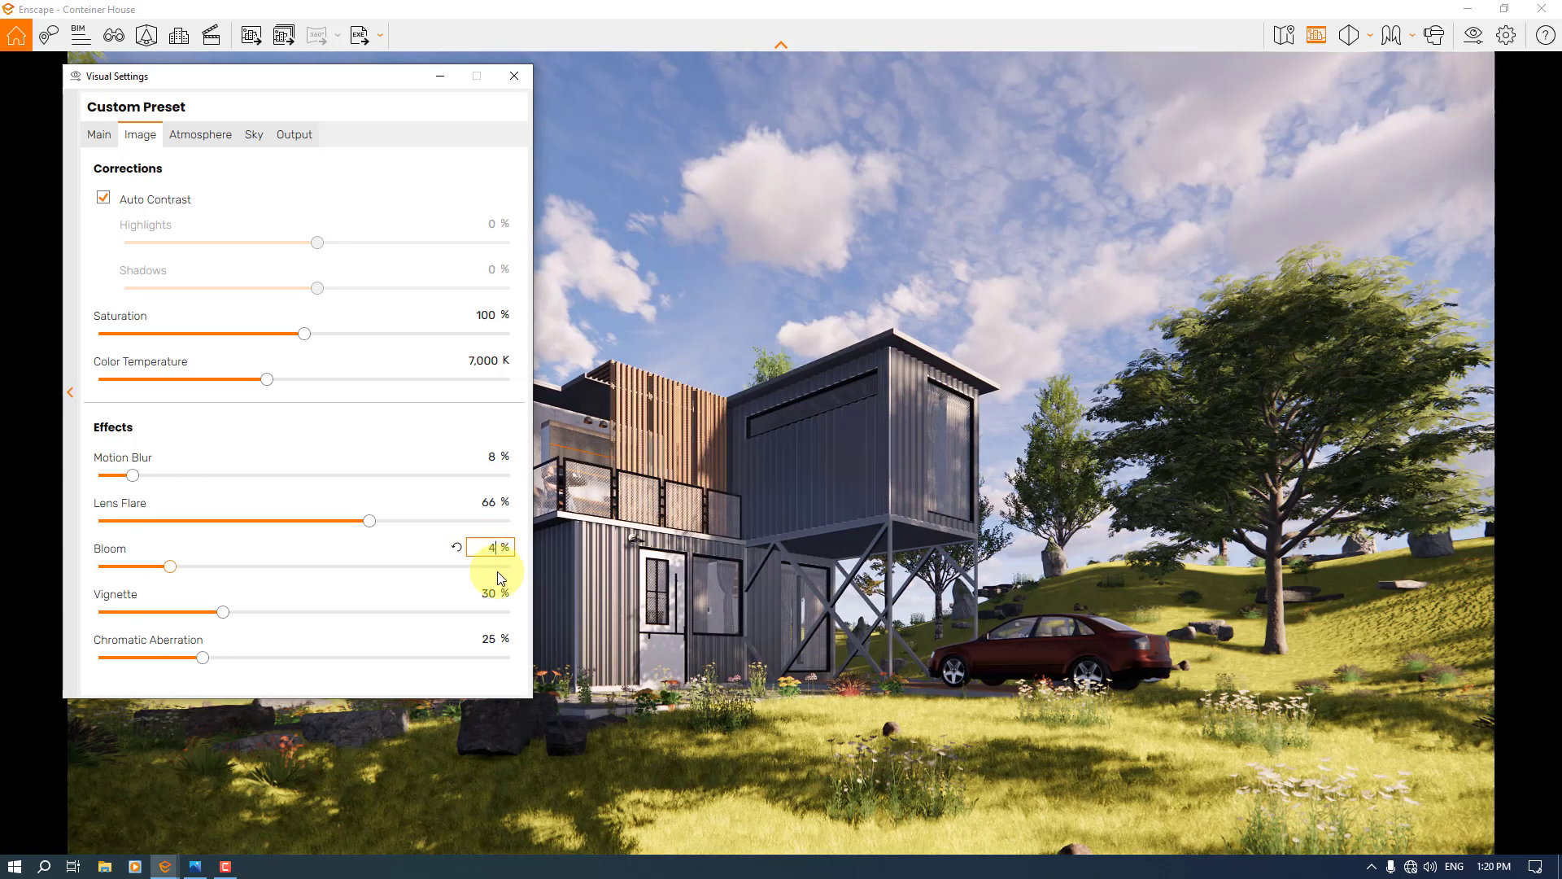
pyautogui.press('Return')
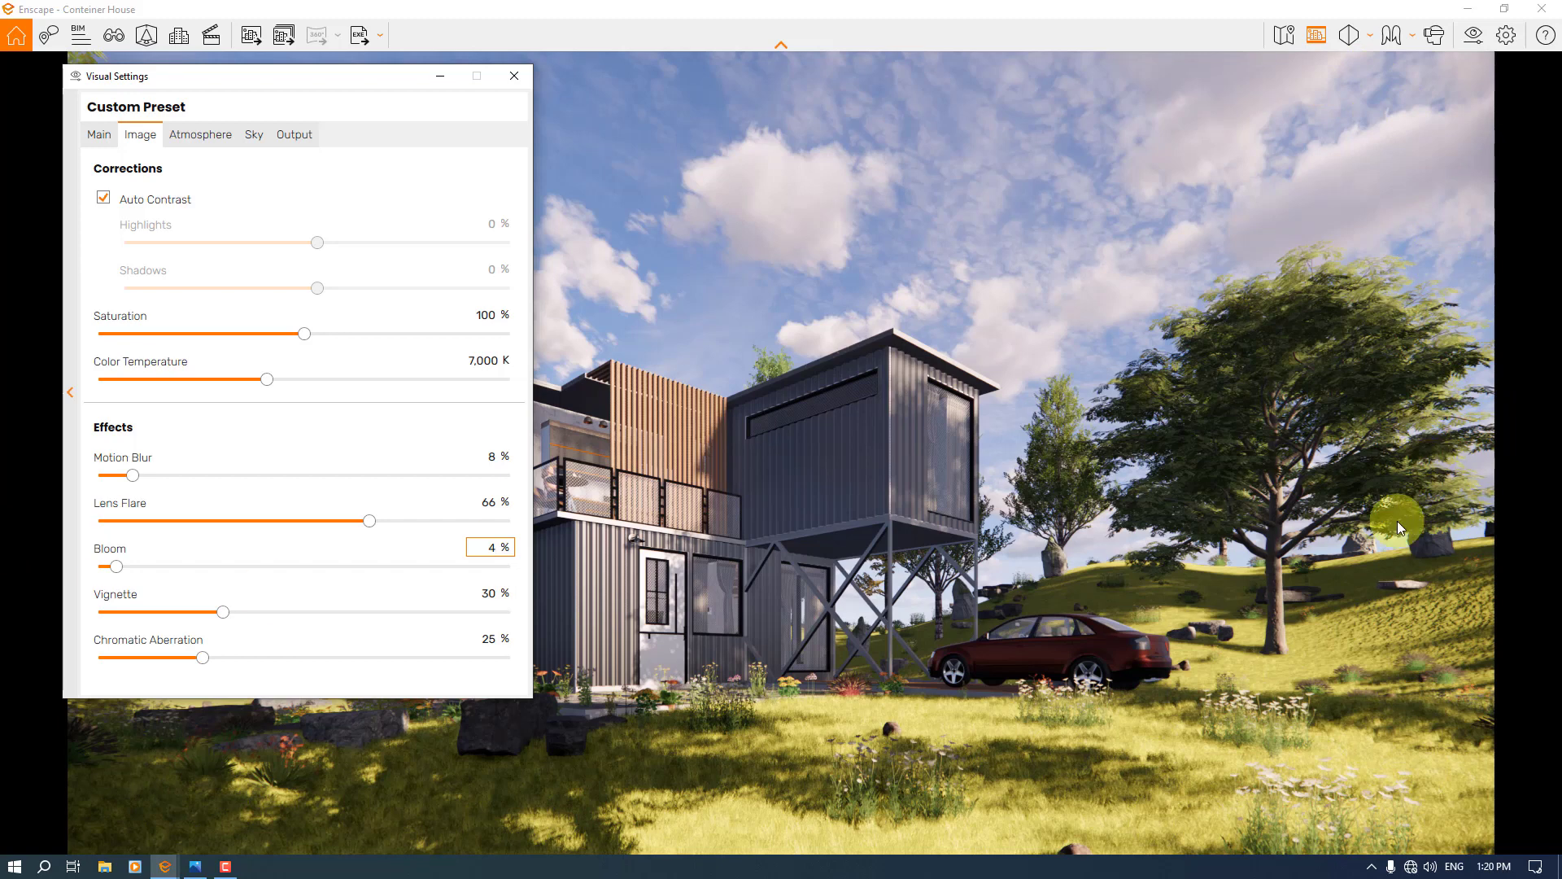
# Test a heavy vignette of 95% and set the vignette to 18%.
pyautogui.click(223, 613)
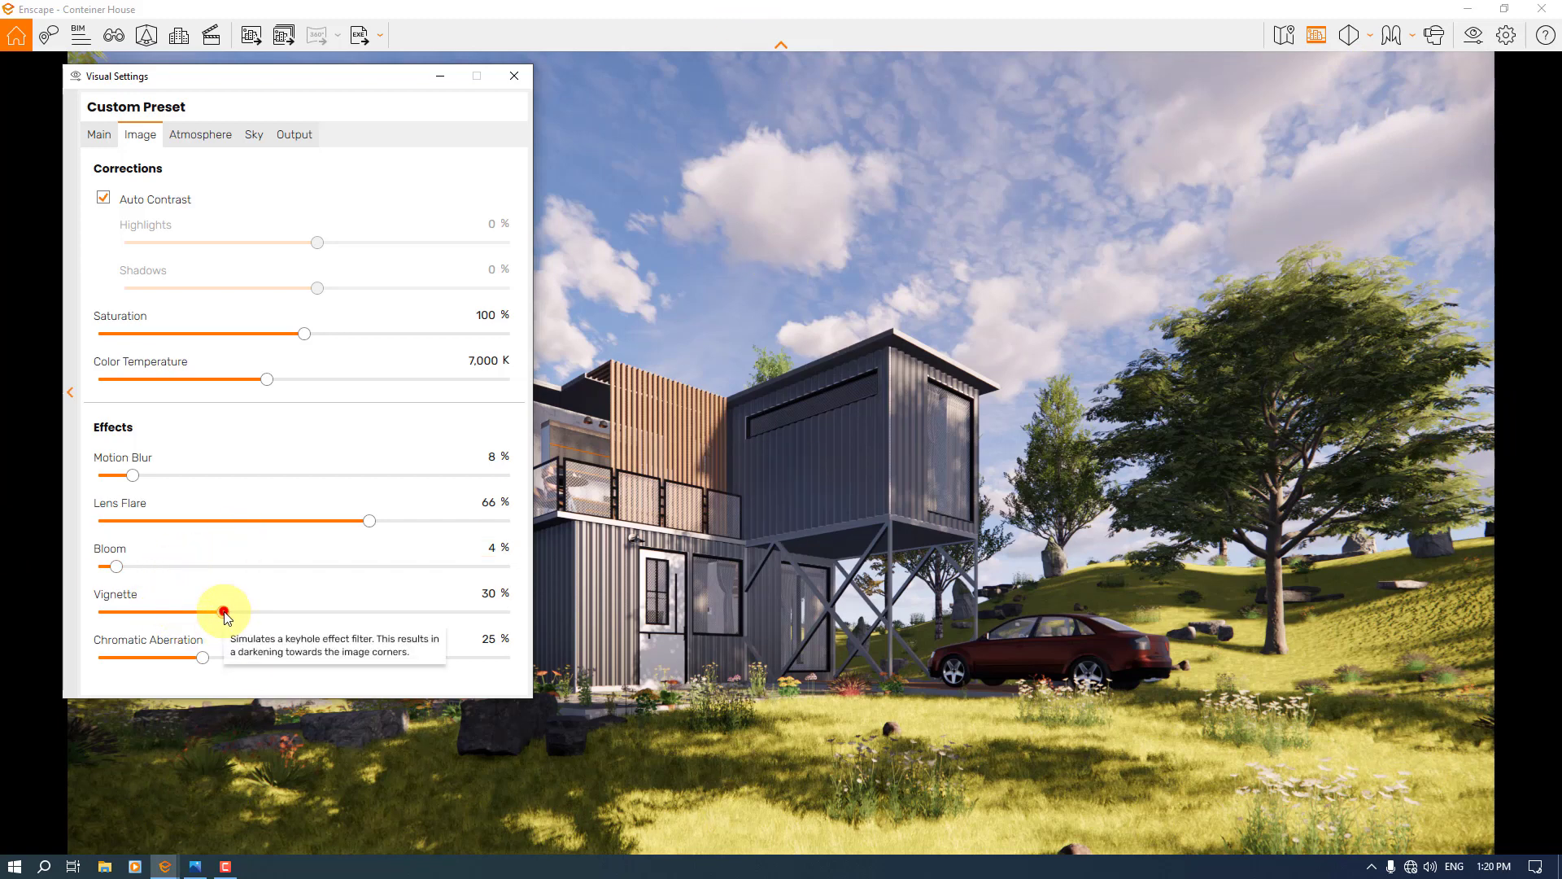
pyautogui.click(490, 612)
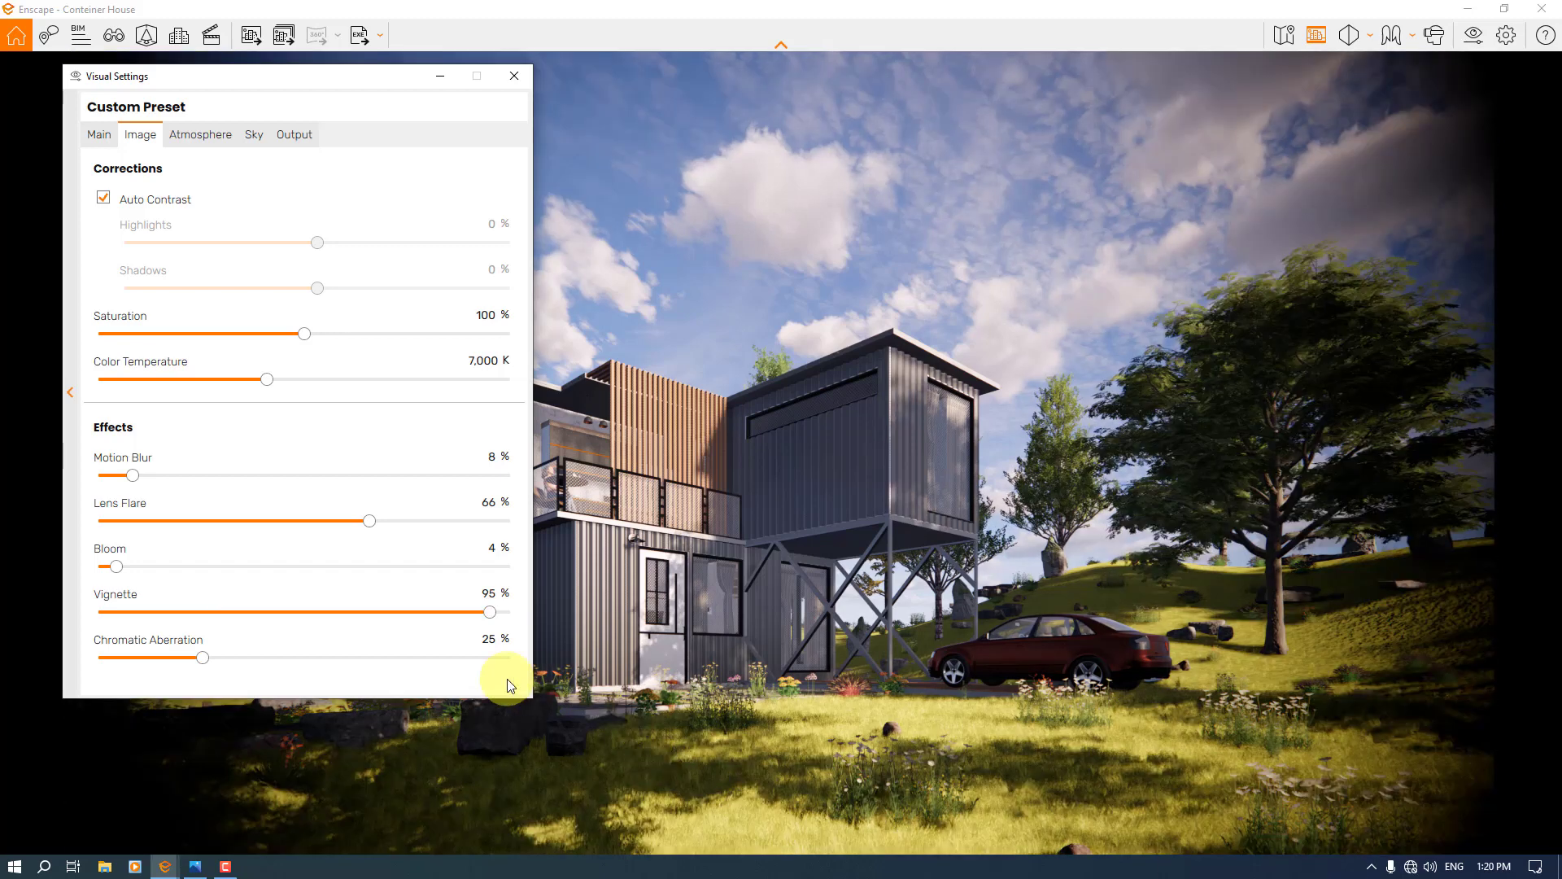
pyautogui.doubleClick(491, 593)
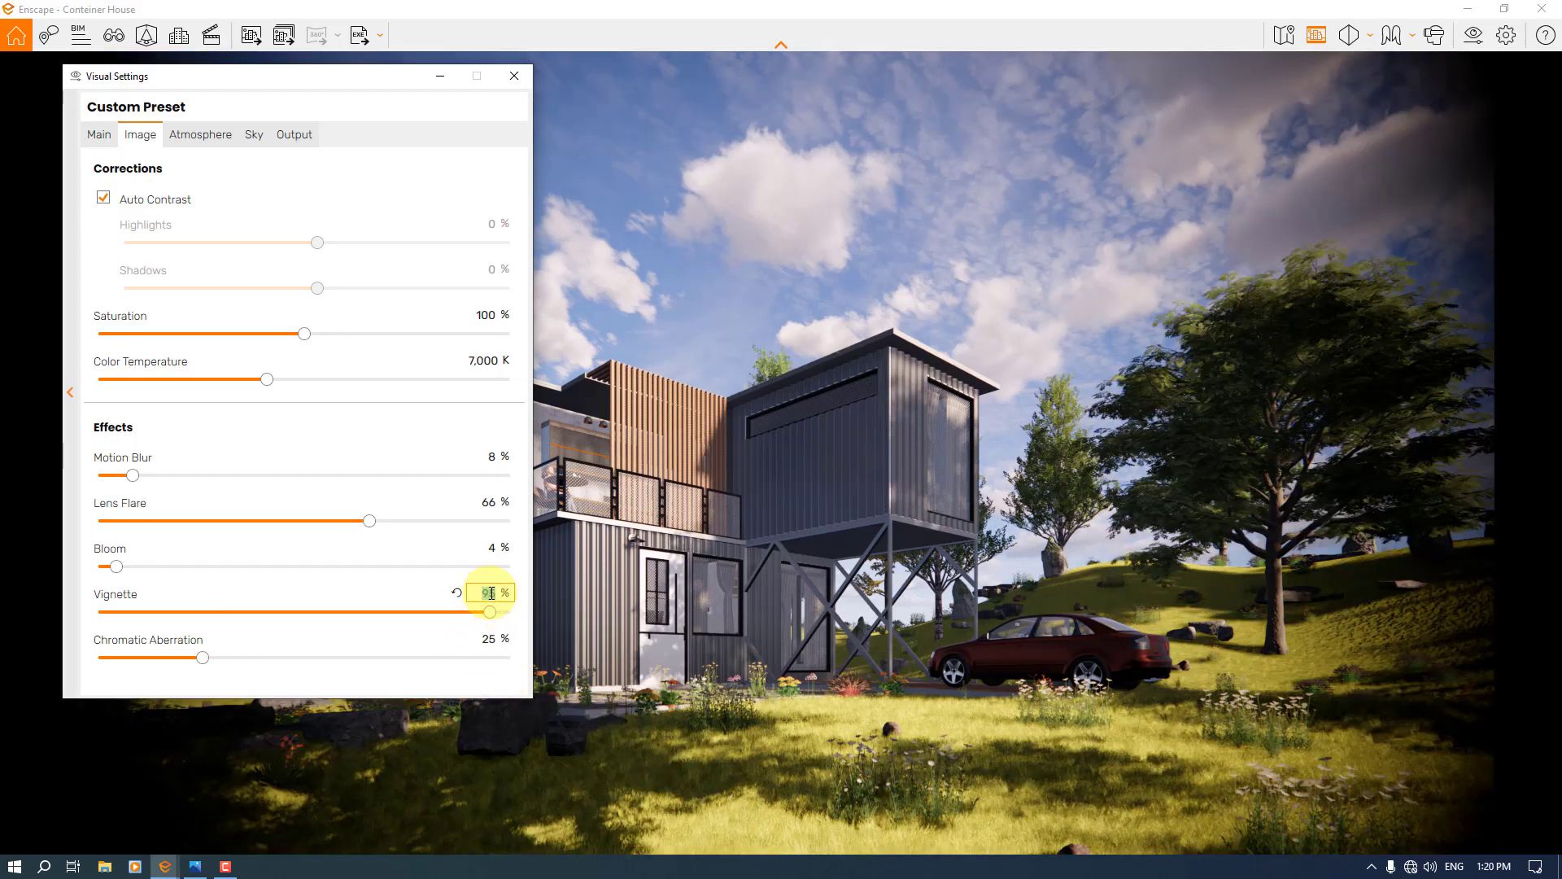
pyautogui.press('Return')
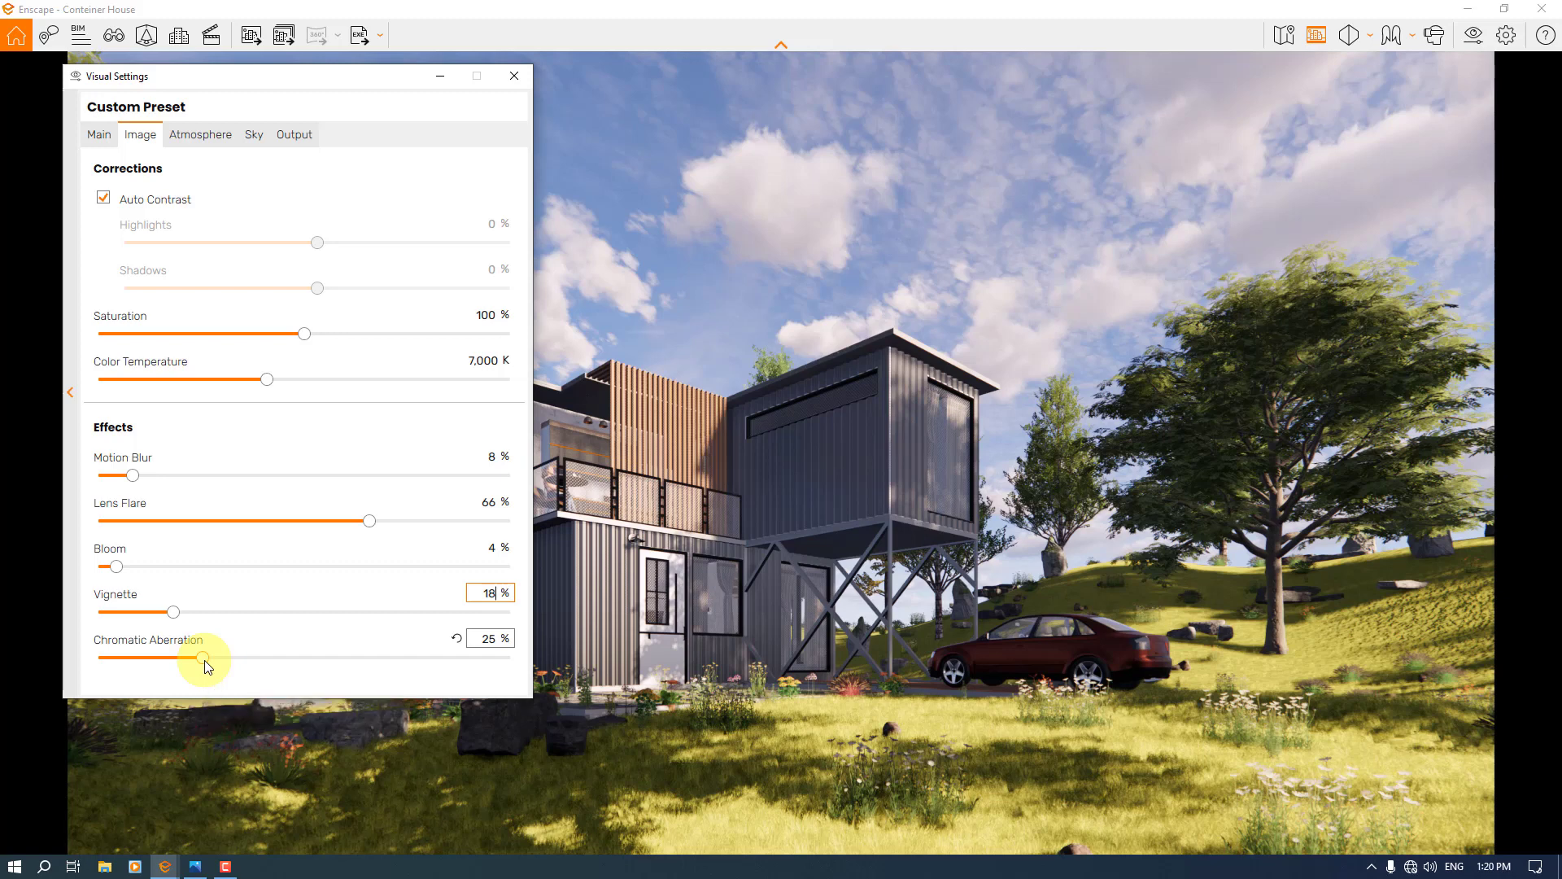
# Reduce the chromatic aberration to 0%.
pyautogui.moveTo(203, 660); pyautogui.dragTo(143, 658)
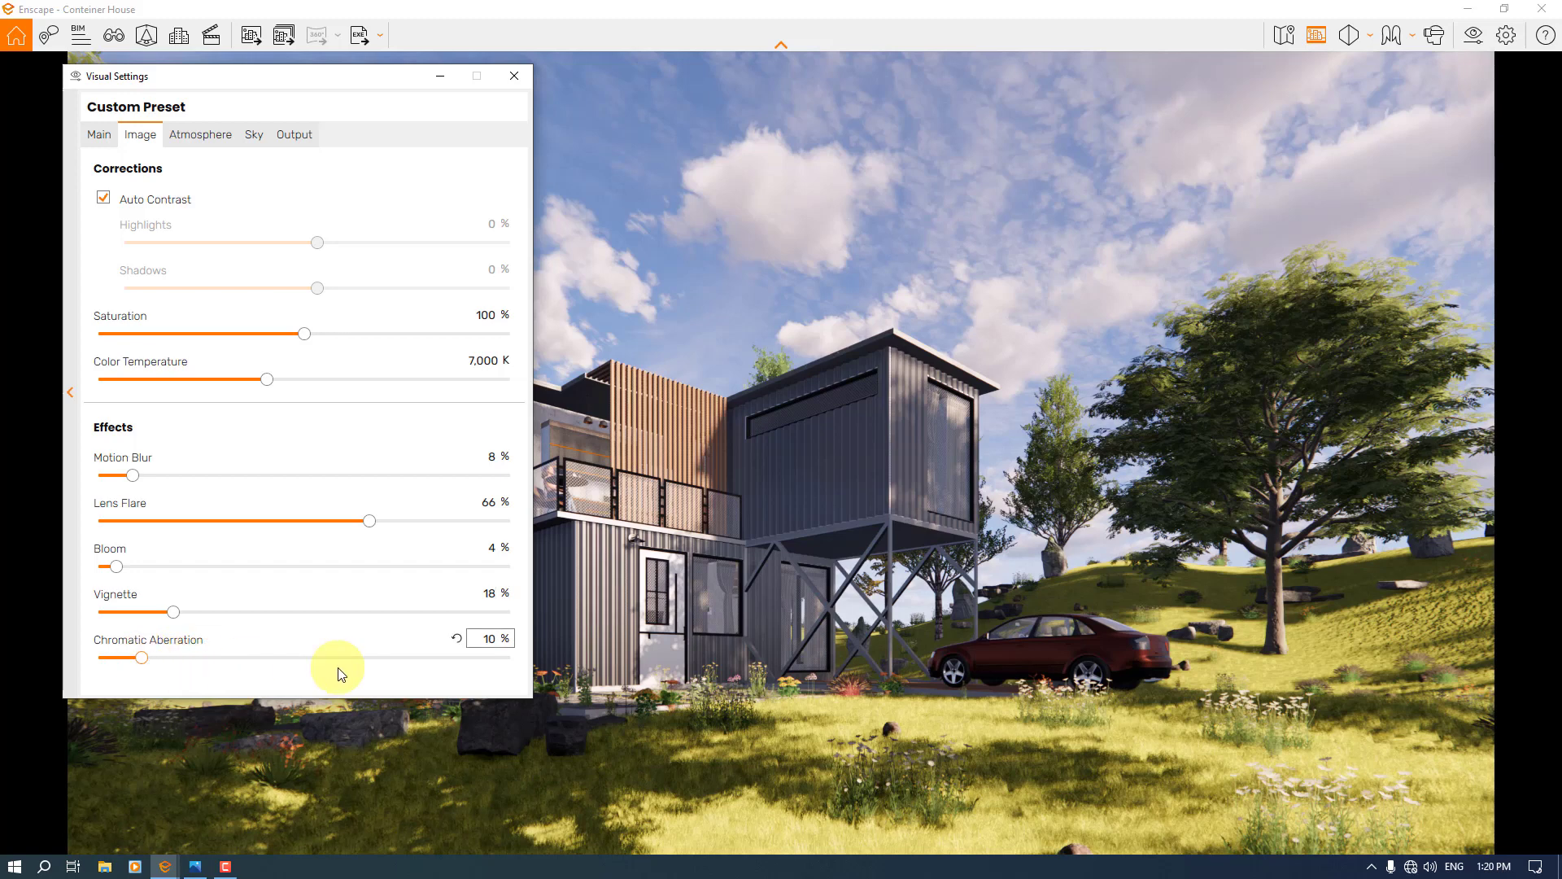
pyautogui.doubleClick(497, 645)
pyautogui.write('8')
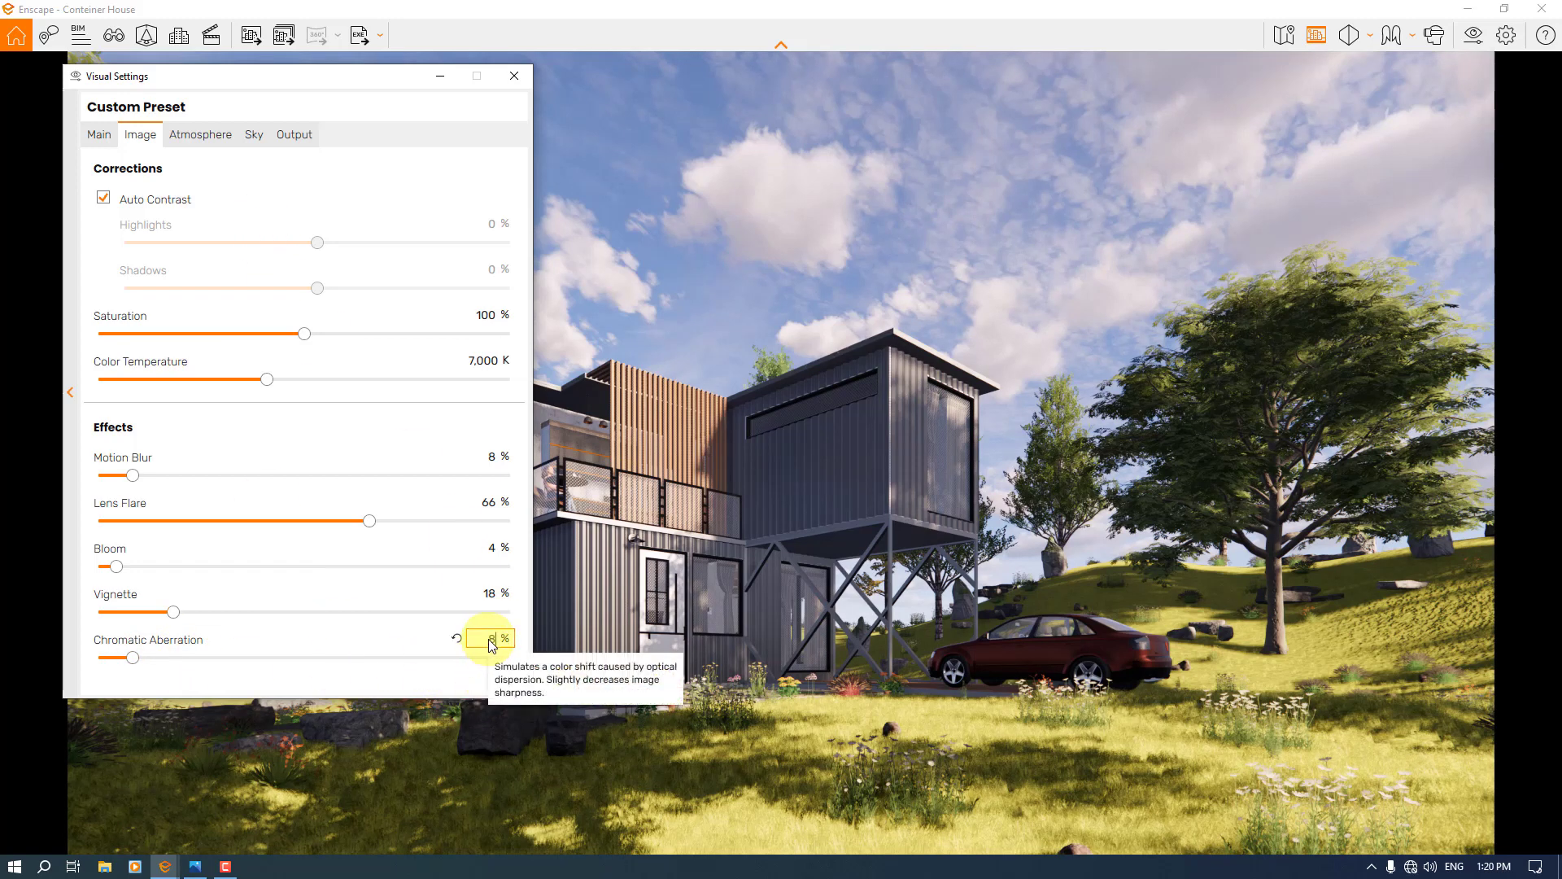
pyautogui.doubleClick(489, 639)
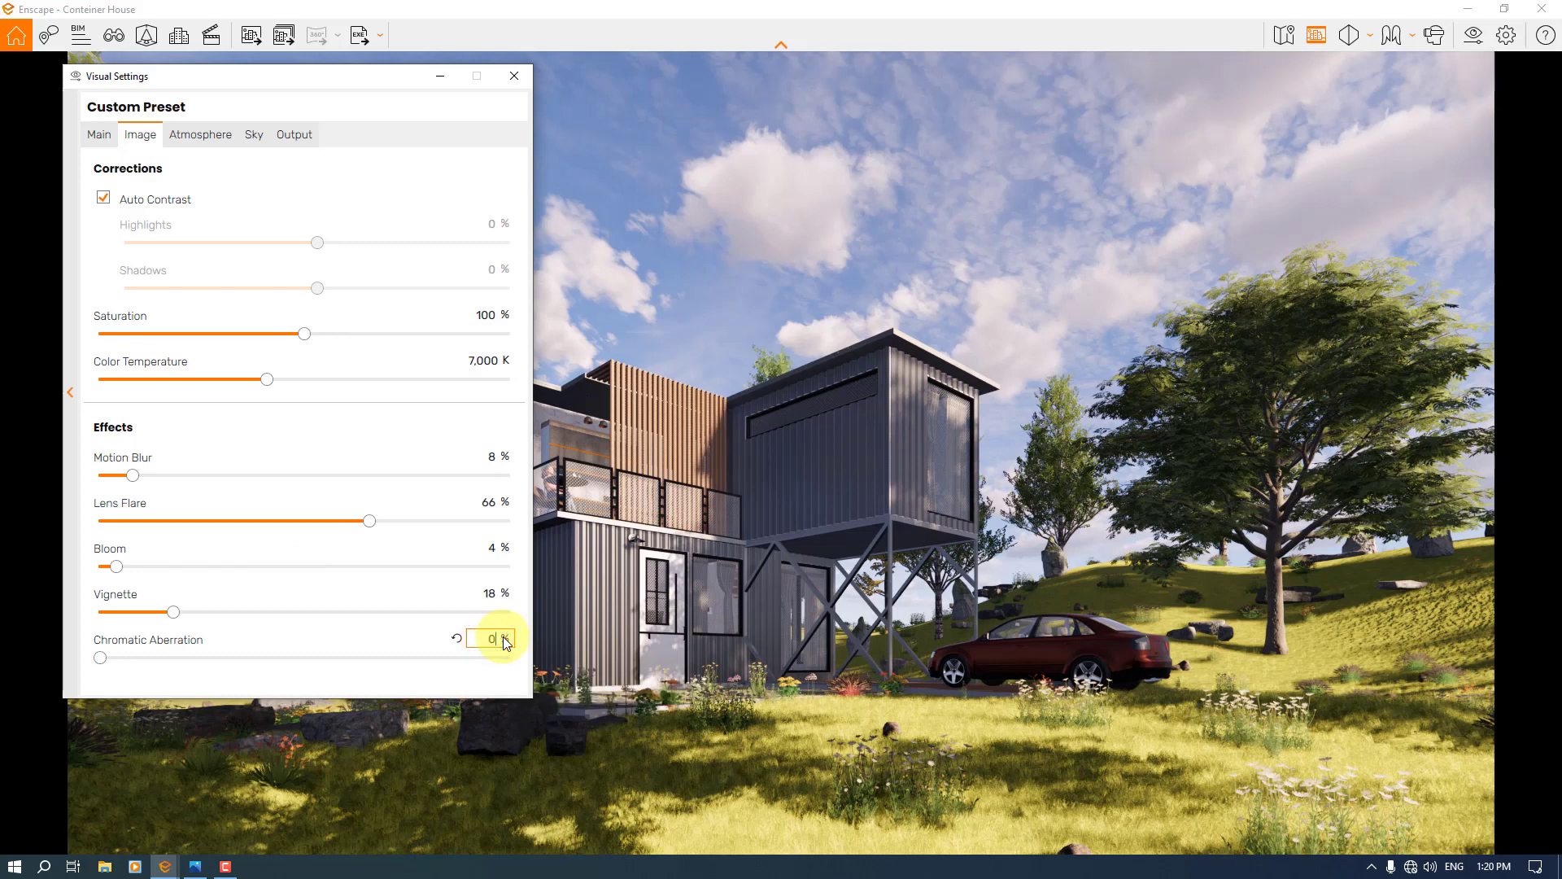
pyautogui.write('0')
# Set the fog intensity in the atmosphere settings to 0%.
pyautogui.click(199, 153)
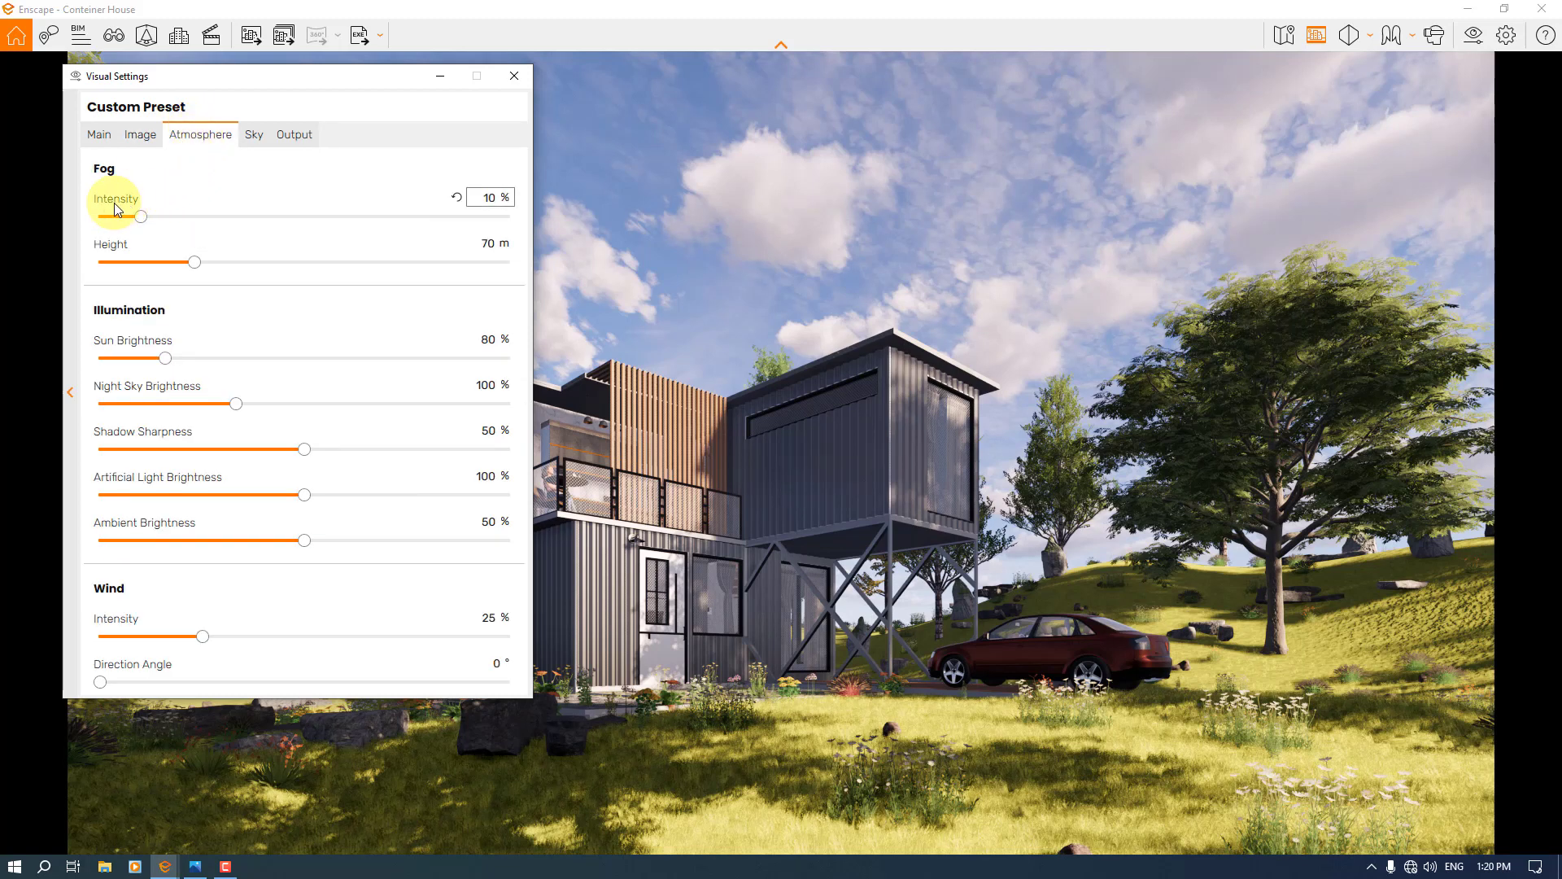
pyautogui.doubleClick(490, 199)
pyautogui.write('0')
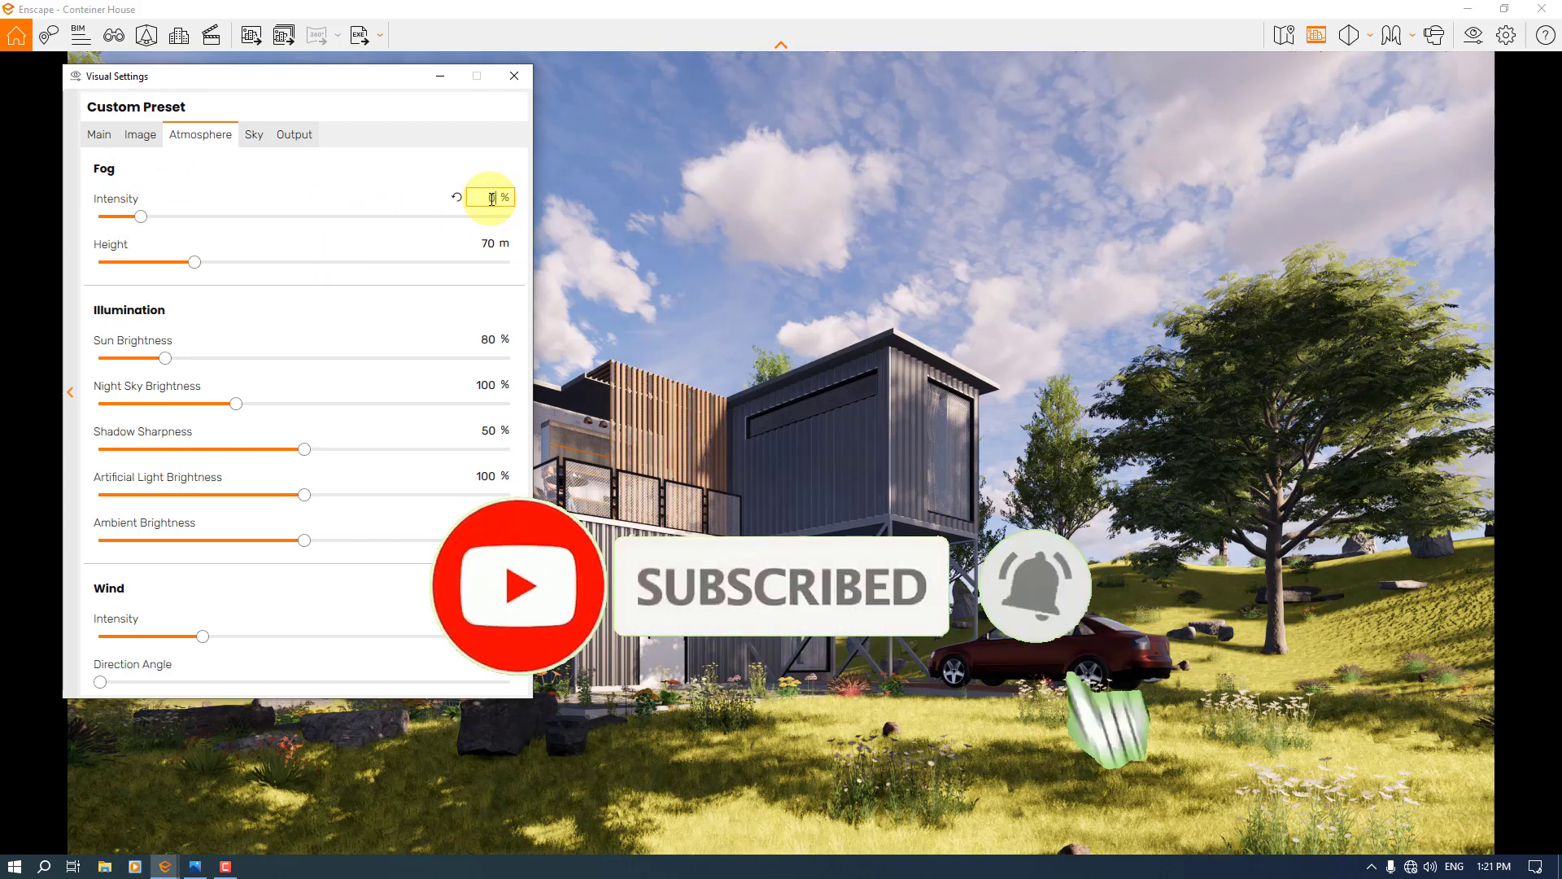
pyautogui.press('Return')
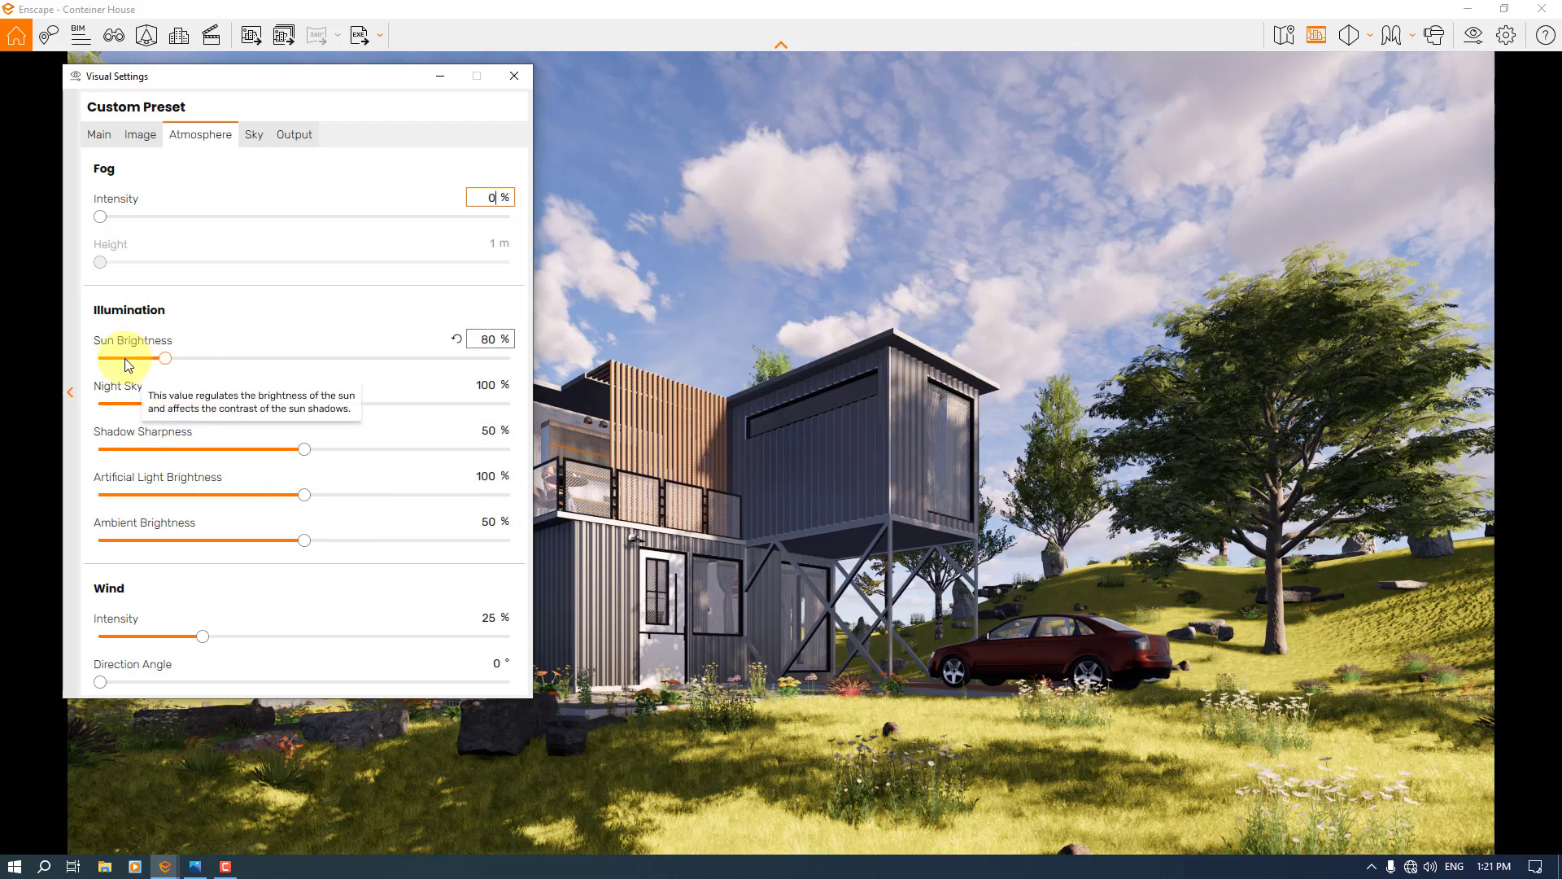
# Minimize the visual settings and shift the time of day until low sunlight falls across the house front and the foreground lawn.
pyautogui.click(441, 80)
pyautogui.click(667, 203)
pyautogui.keyDown('shift'); pyautogui.moveTo(705, 249); pyautogui.dragTo(708, 251, button='right'); pyautogui.keyUp('shift')
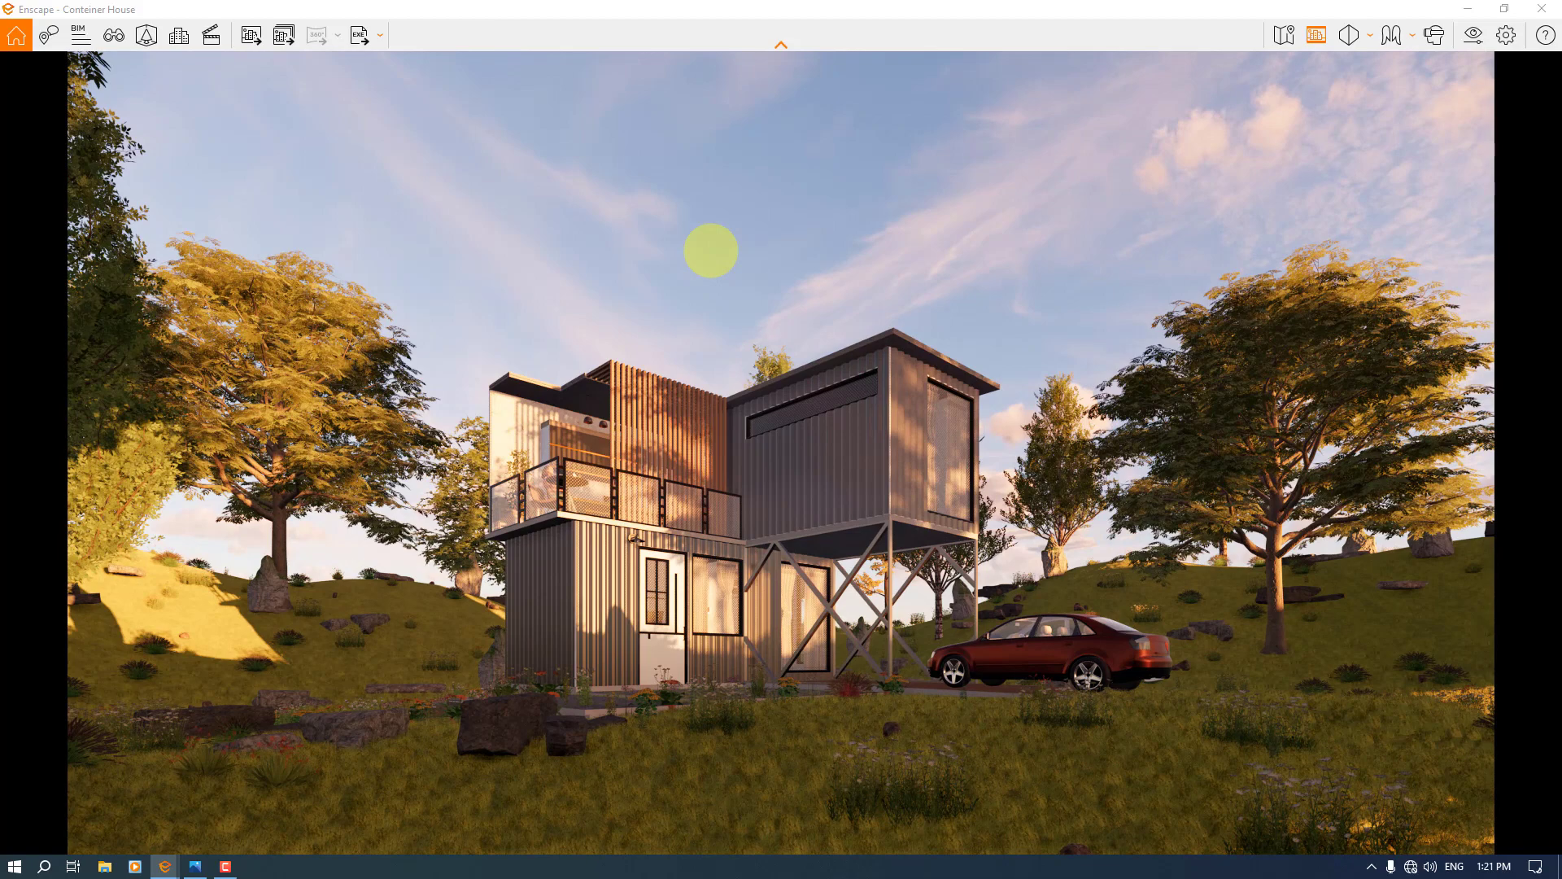
pyautogui.keyDown('shift'); pyautogui.moveTo(711, 250); pyautogui.dragTo(711, 250, button='right'); pyautogui.keyUp('shift')
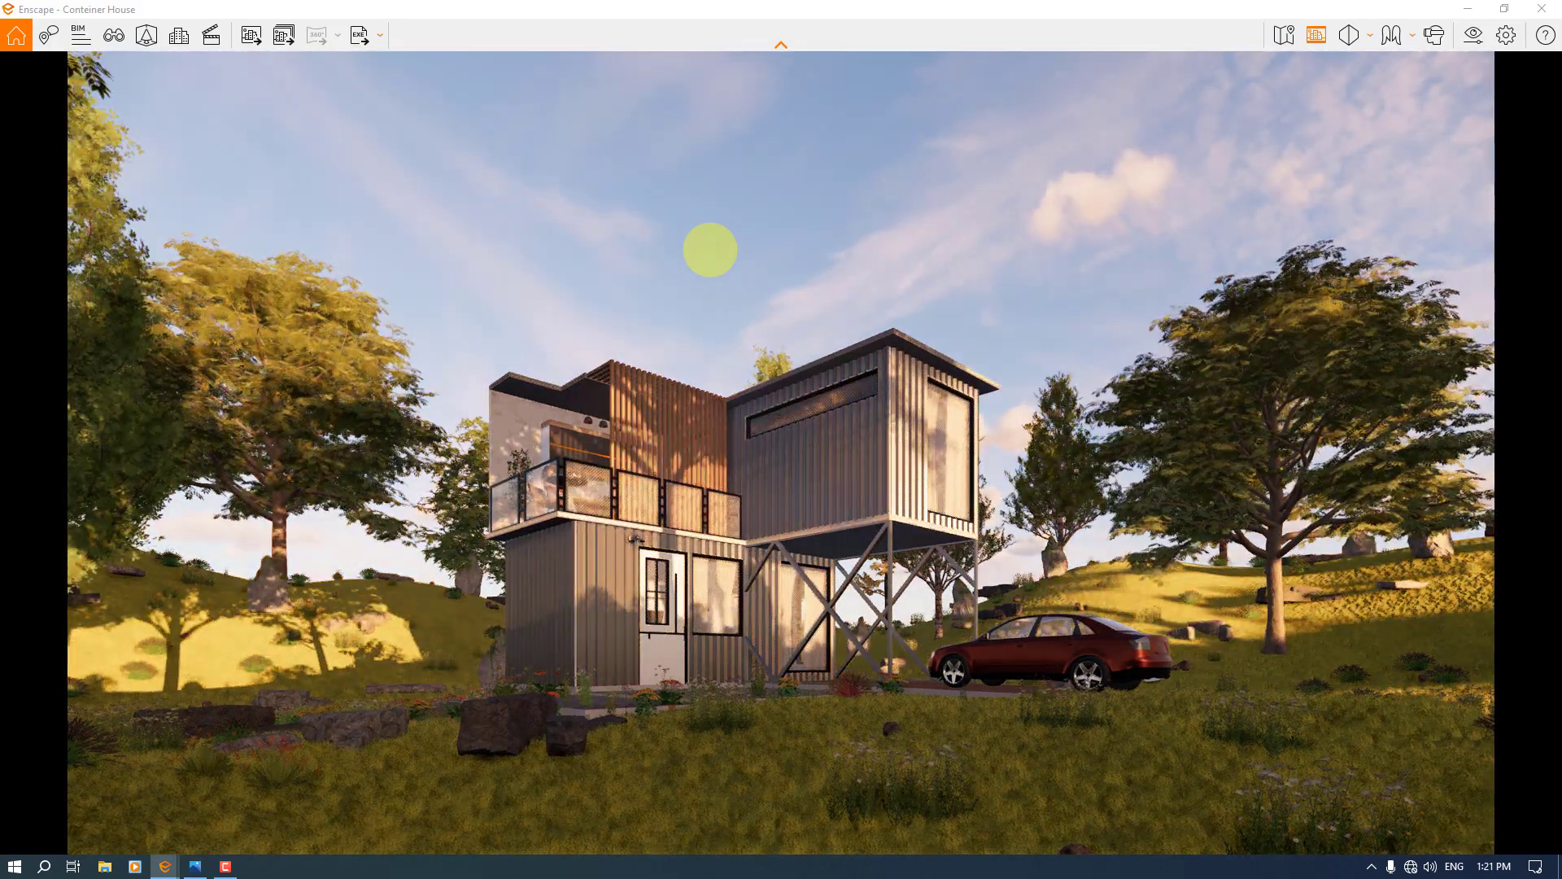
pyautogui.keyDown('shift'); pyautogui.moveTo(710, 250); pyautogui.dragTo(711, 250, button='right'); pyautogui.keyUp('shift')
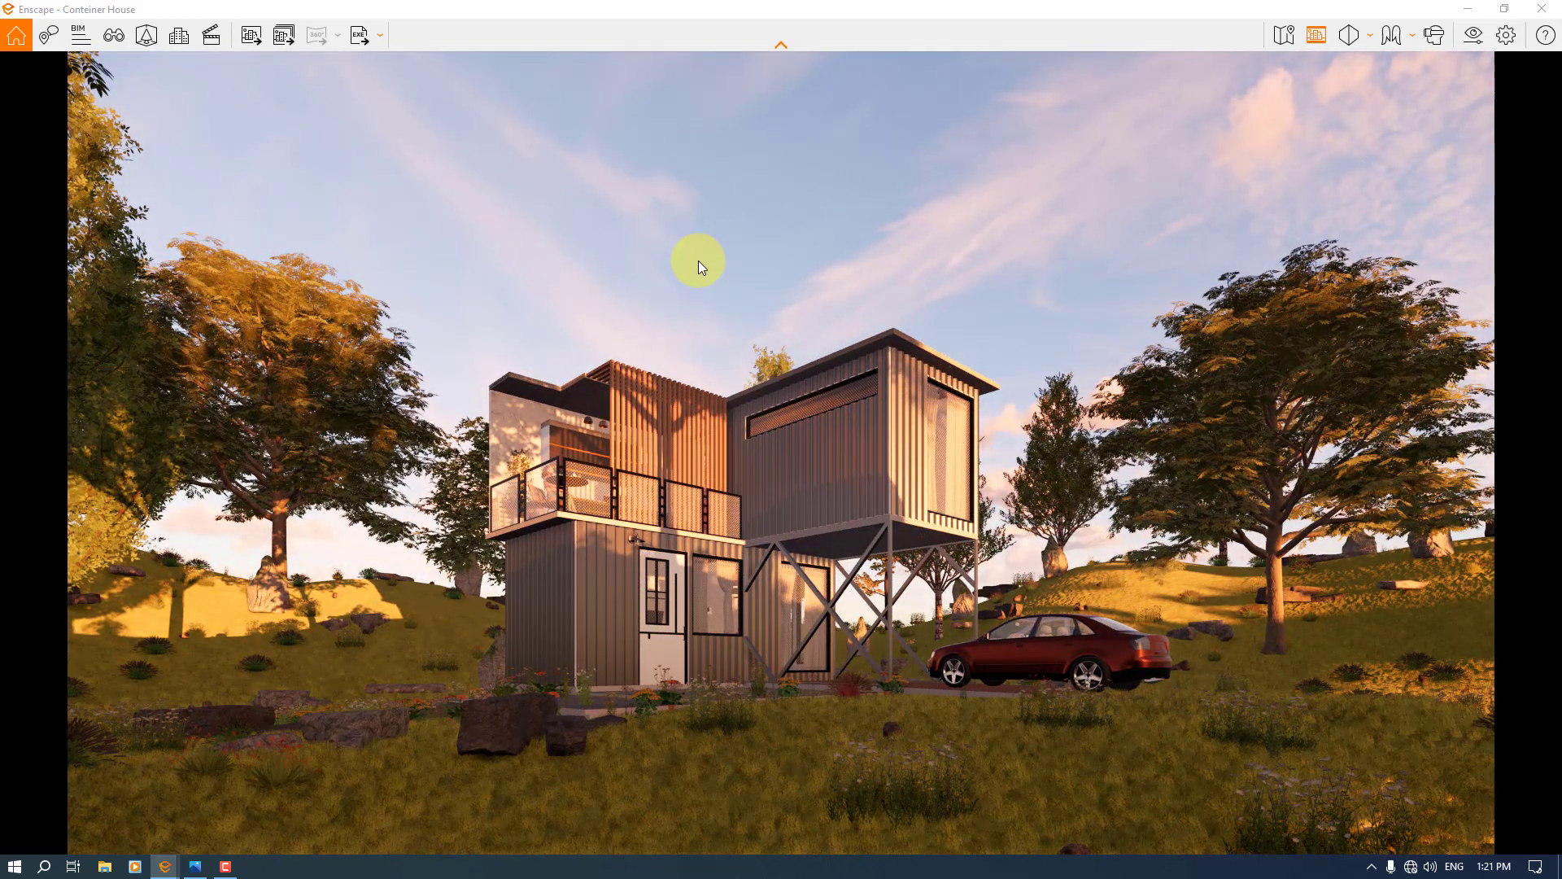
pyautogui.keyDown('shift'); pyautogui.moveTo(719, 461); pyautogui.dragTo(717, 454, button='right'); pyautogui.keyUp('shift')
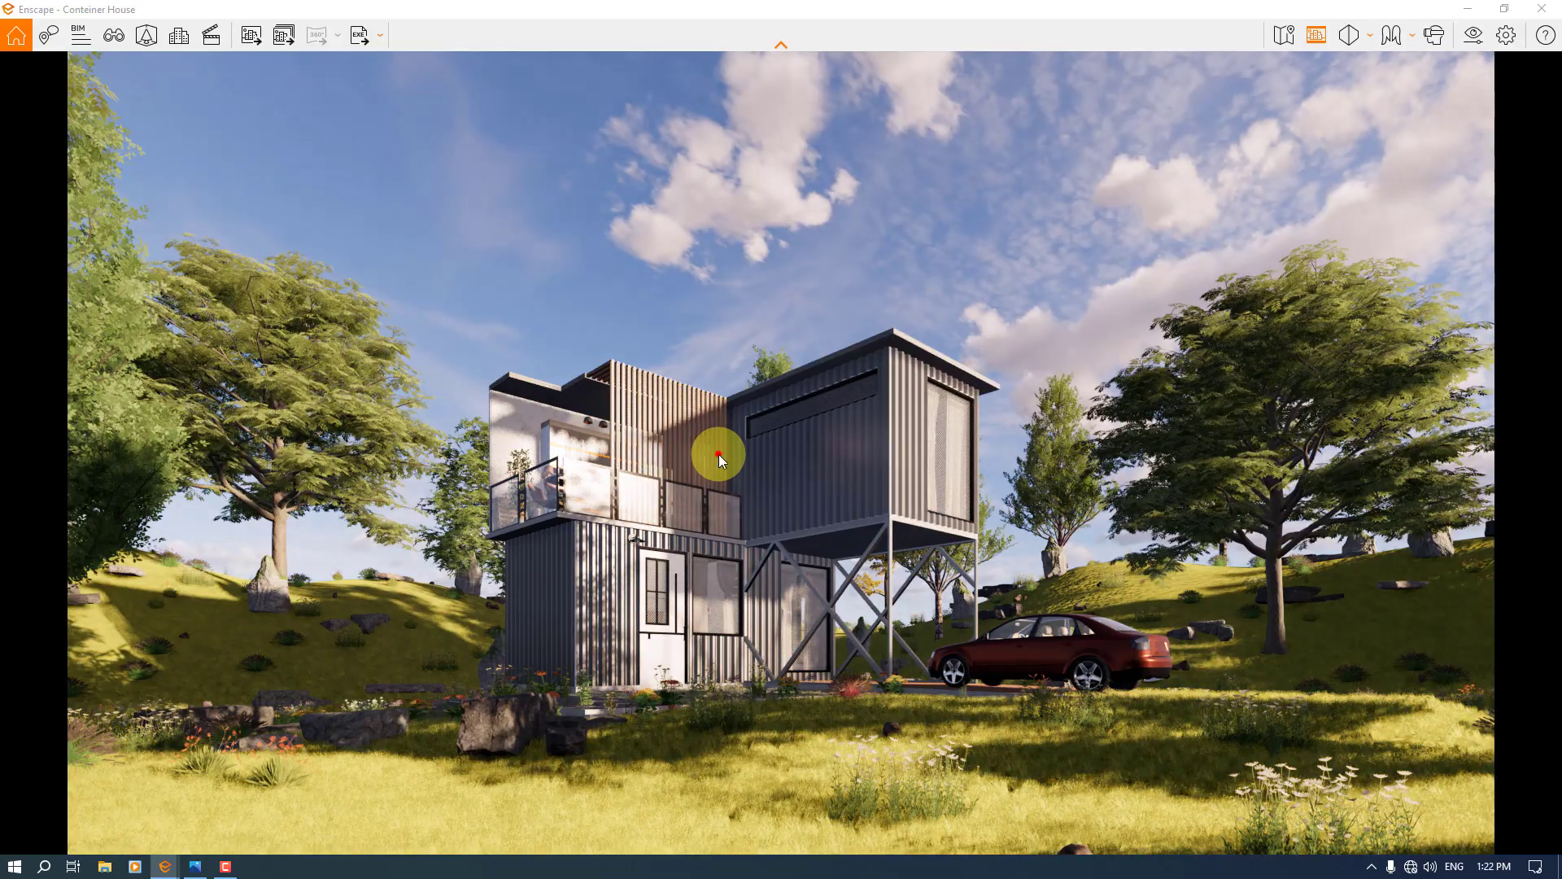
pyautogui.keyDown('shift'); pyautogui.moveTo(719, 454); pyautogui.dragTo(718, 454, button='right'); pyautogui.keyUp('shift')
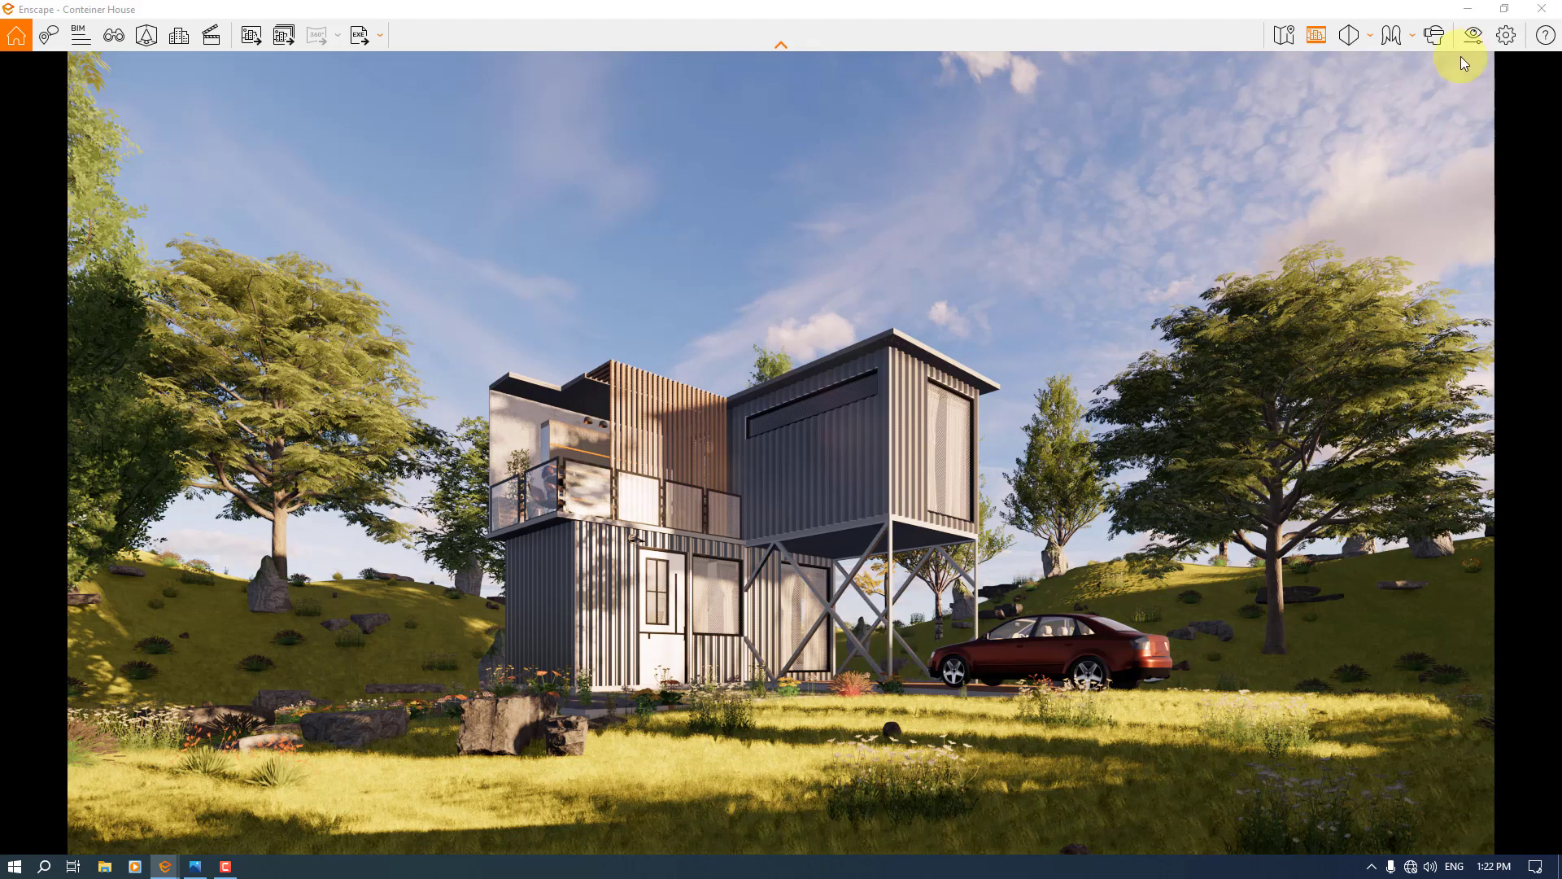
# Reopen the visual settings and set the sun brightness to 78% and the night sky brightness to 40%.
pyautogui.click(1470, 33)
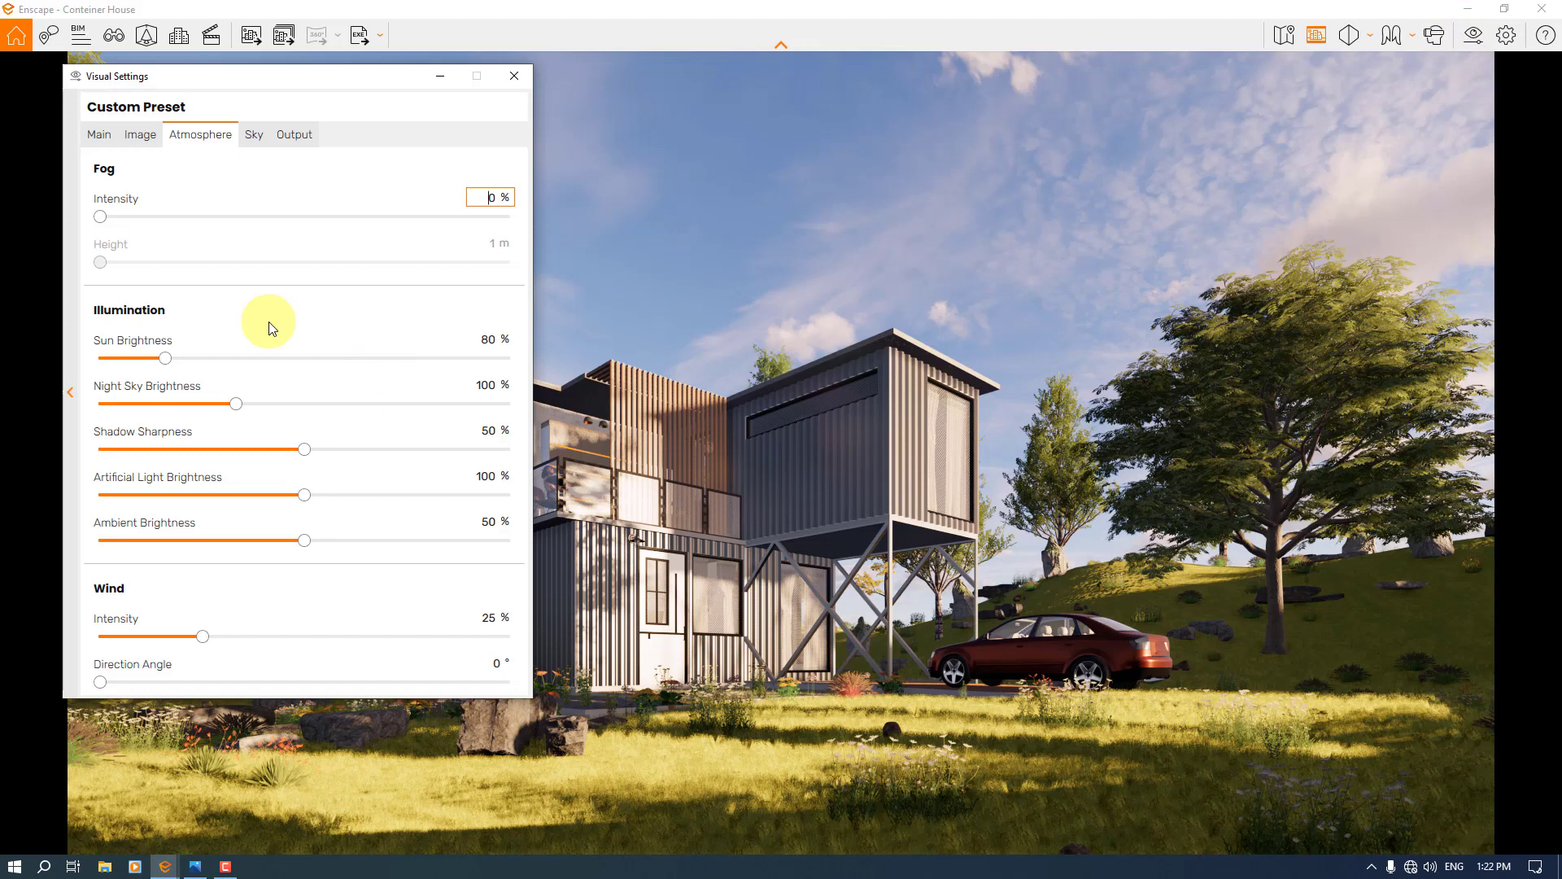
pyautogui.click(488, 340)
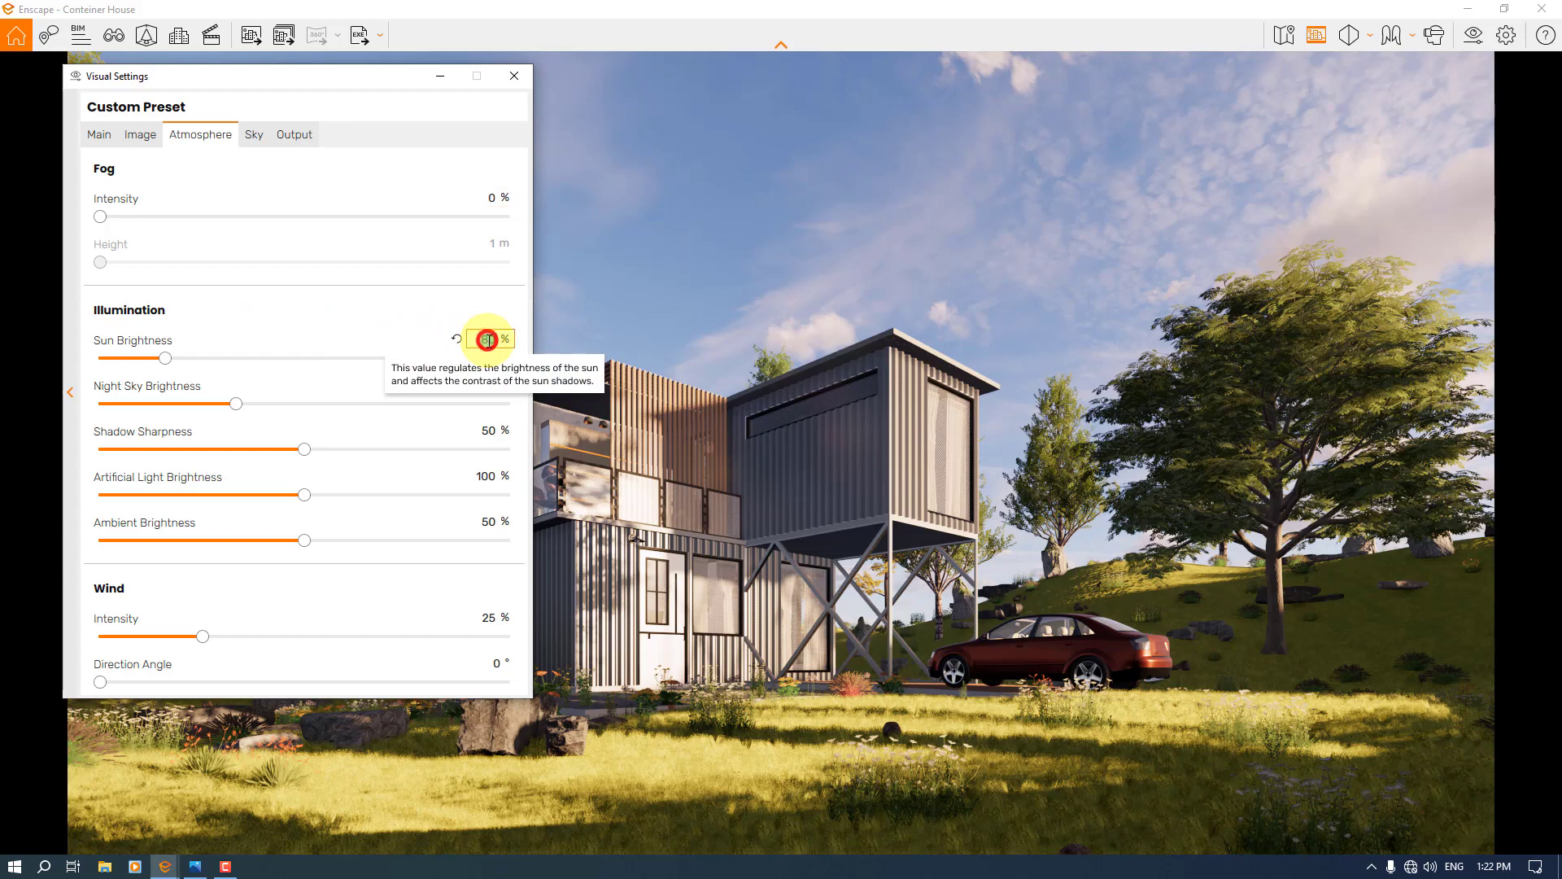
pyautogui.write('78')
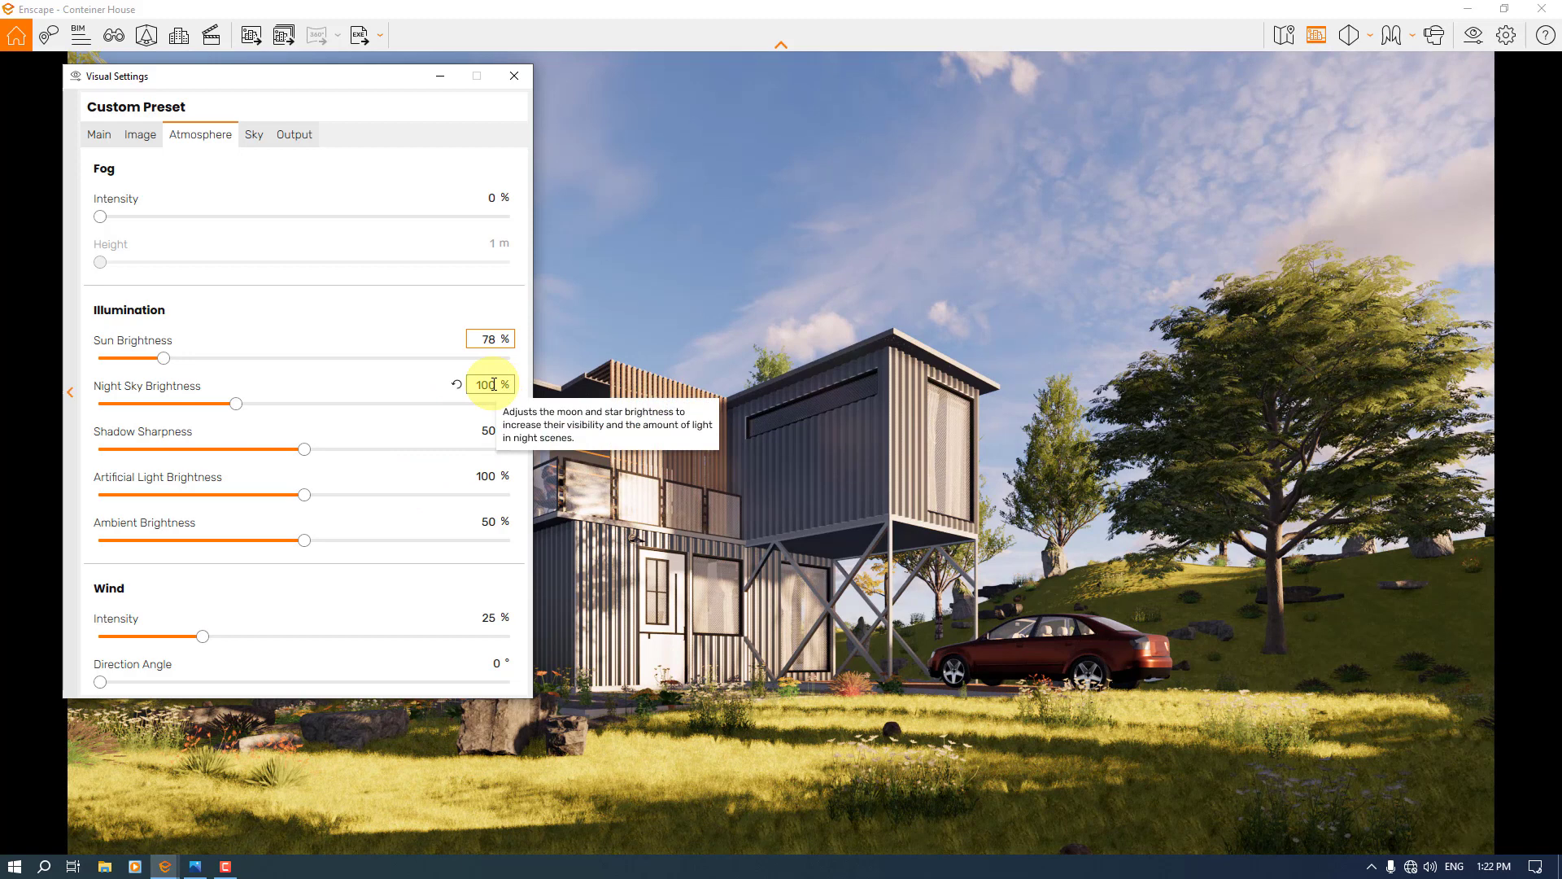
pyautogui.click(493, 384)
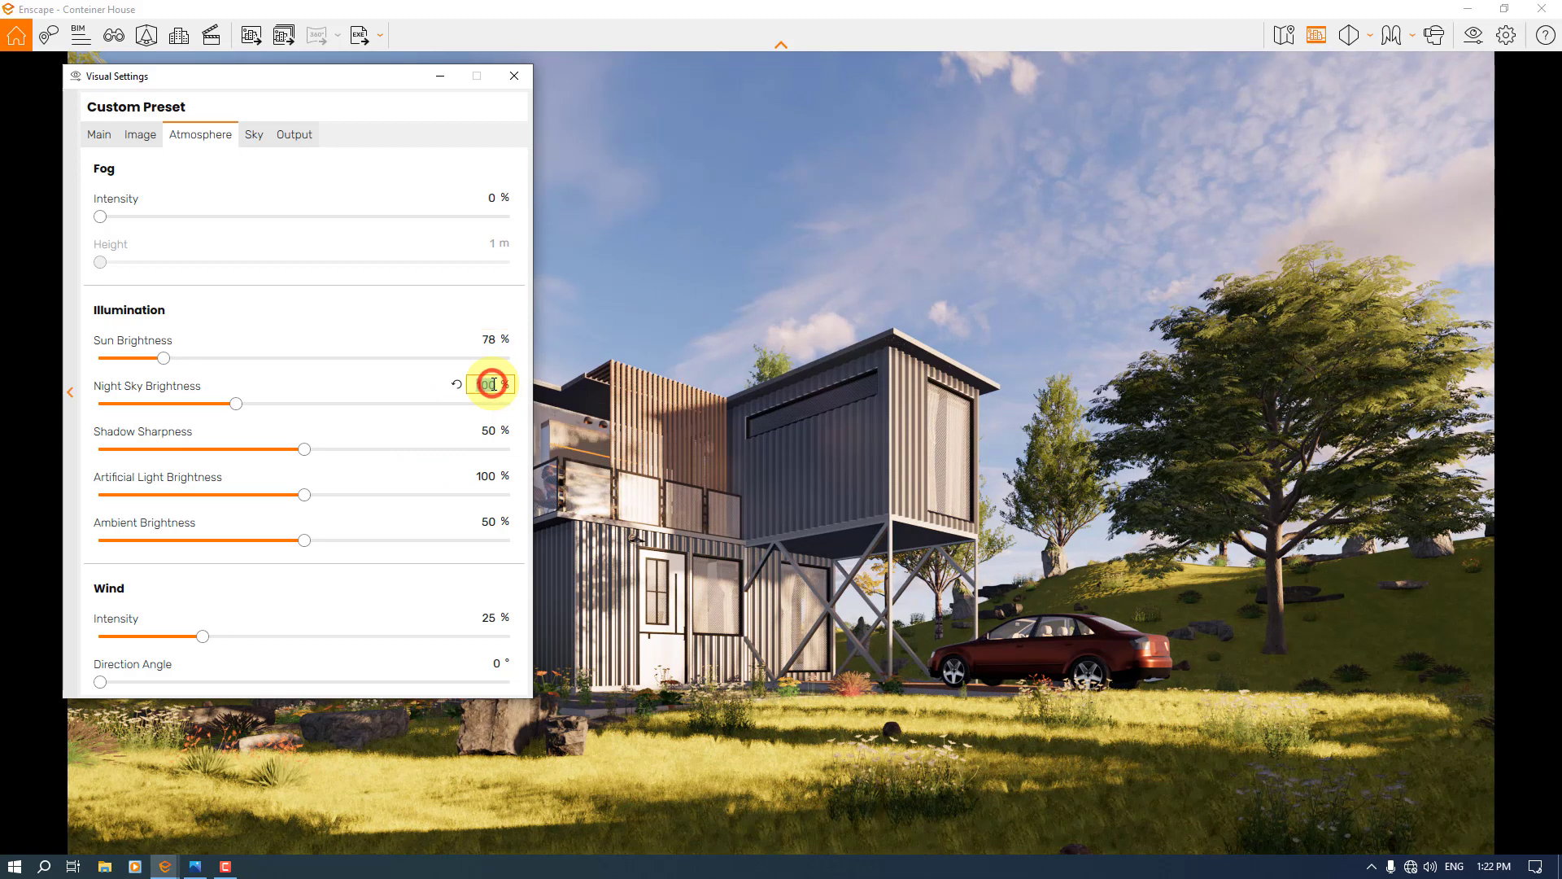
pyautogui.write('40')
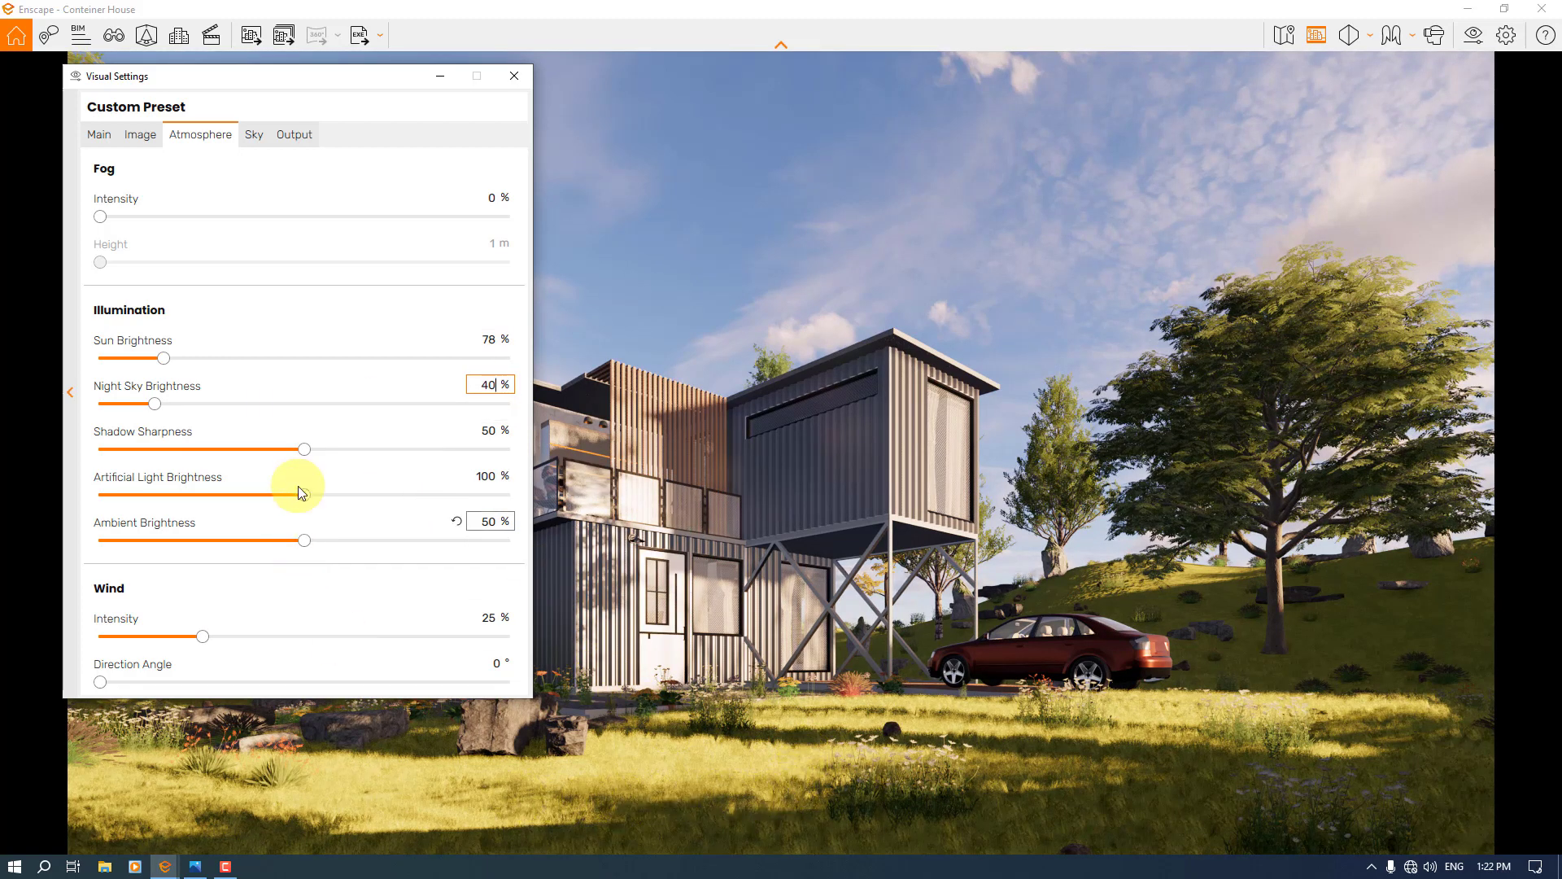
# Test the shadow sharpness at 89% and 45%, and bring it down to 34%.
pyautogui.click(304, 448)
pyautogui.moveTo(386, 461); pyautogui.dragTo(448, 457)
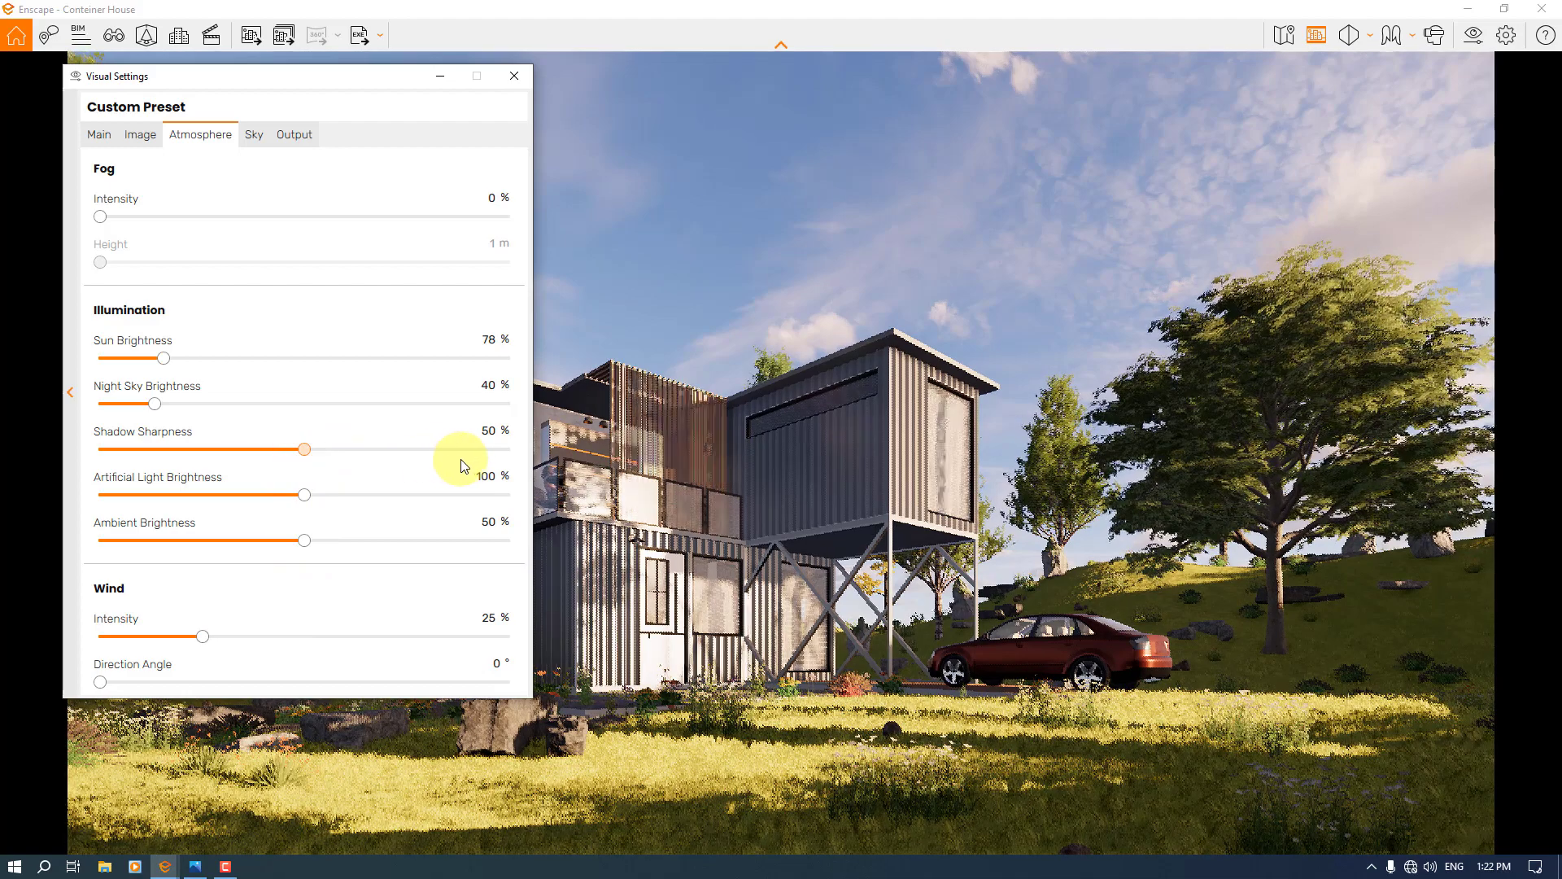
pyautogui.moveTo(905, 739); pyautogui.dragTo(1043, 755)
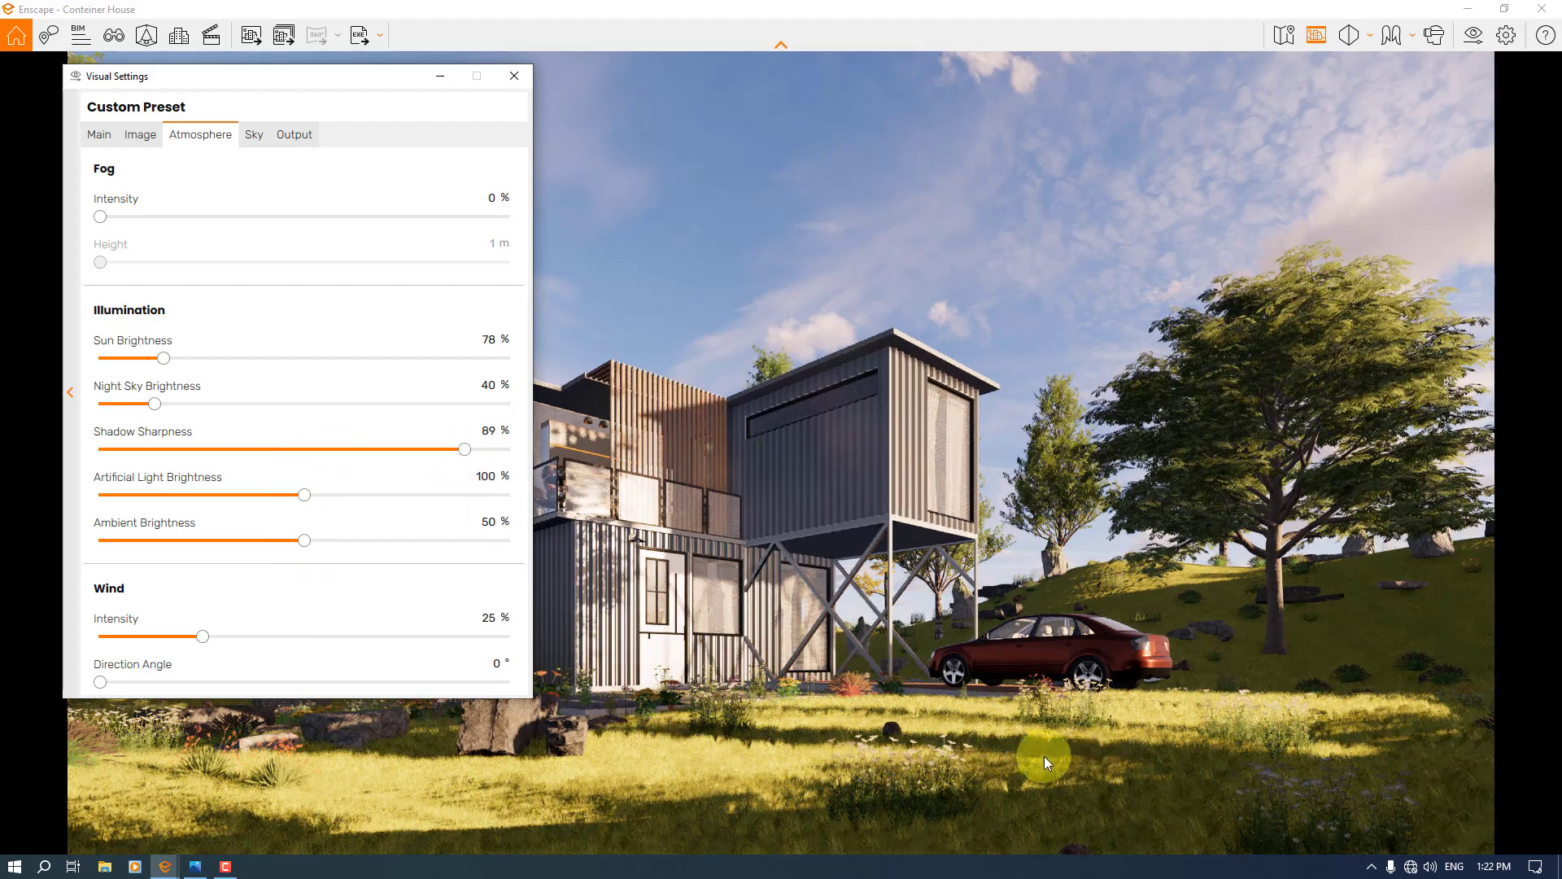
pyautogui.click(464, 450)
pyautogui.click(285, 451)
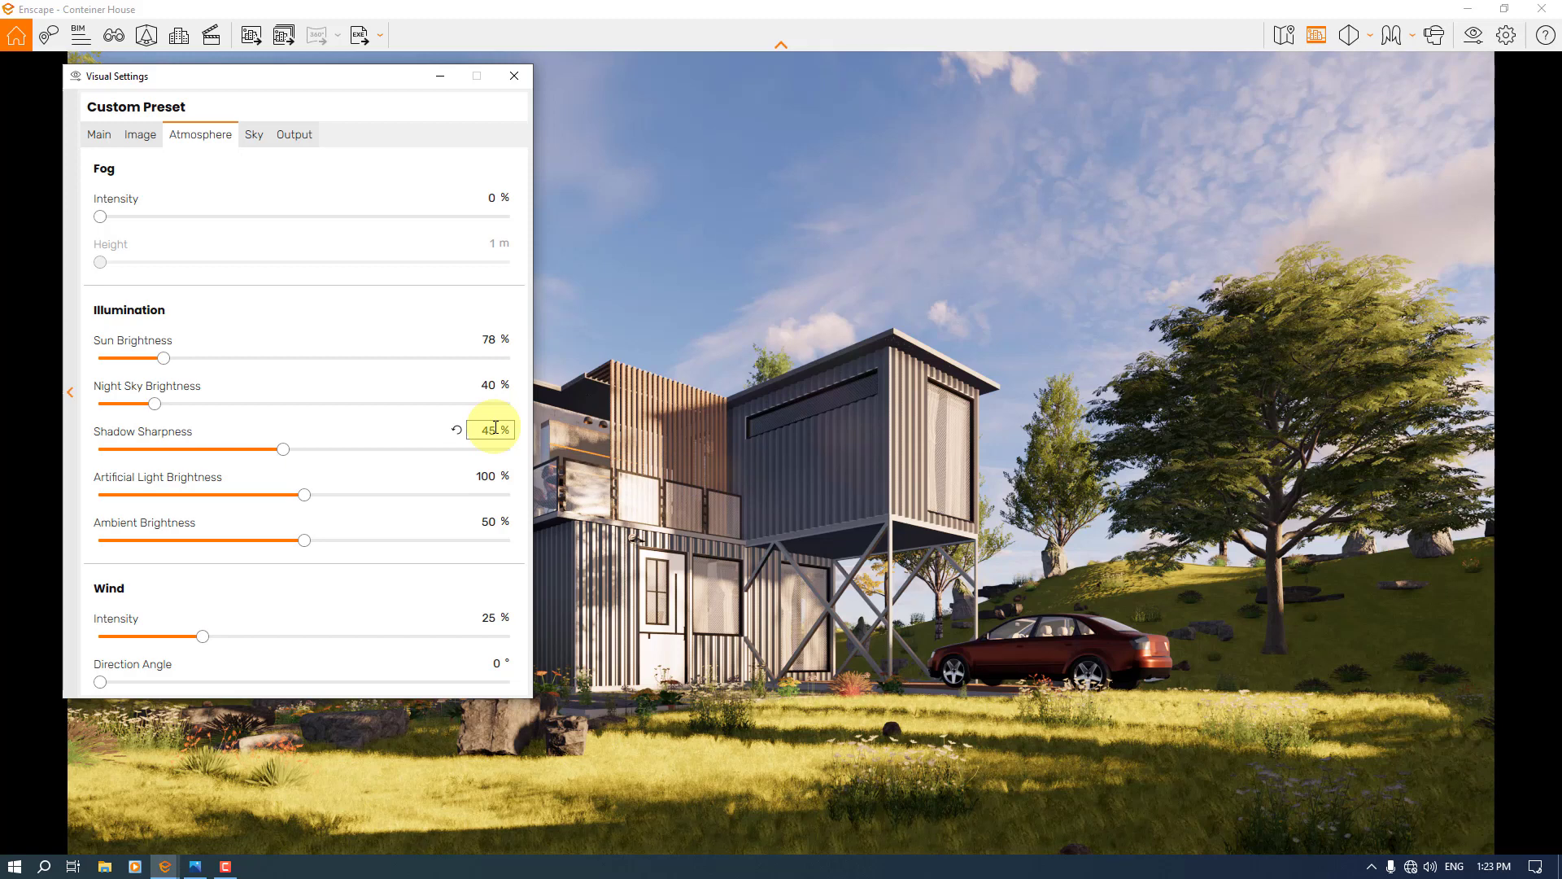
pyautogui.doubleClick(495, 429)
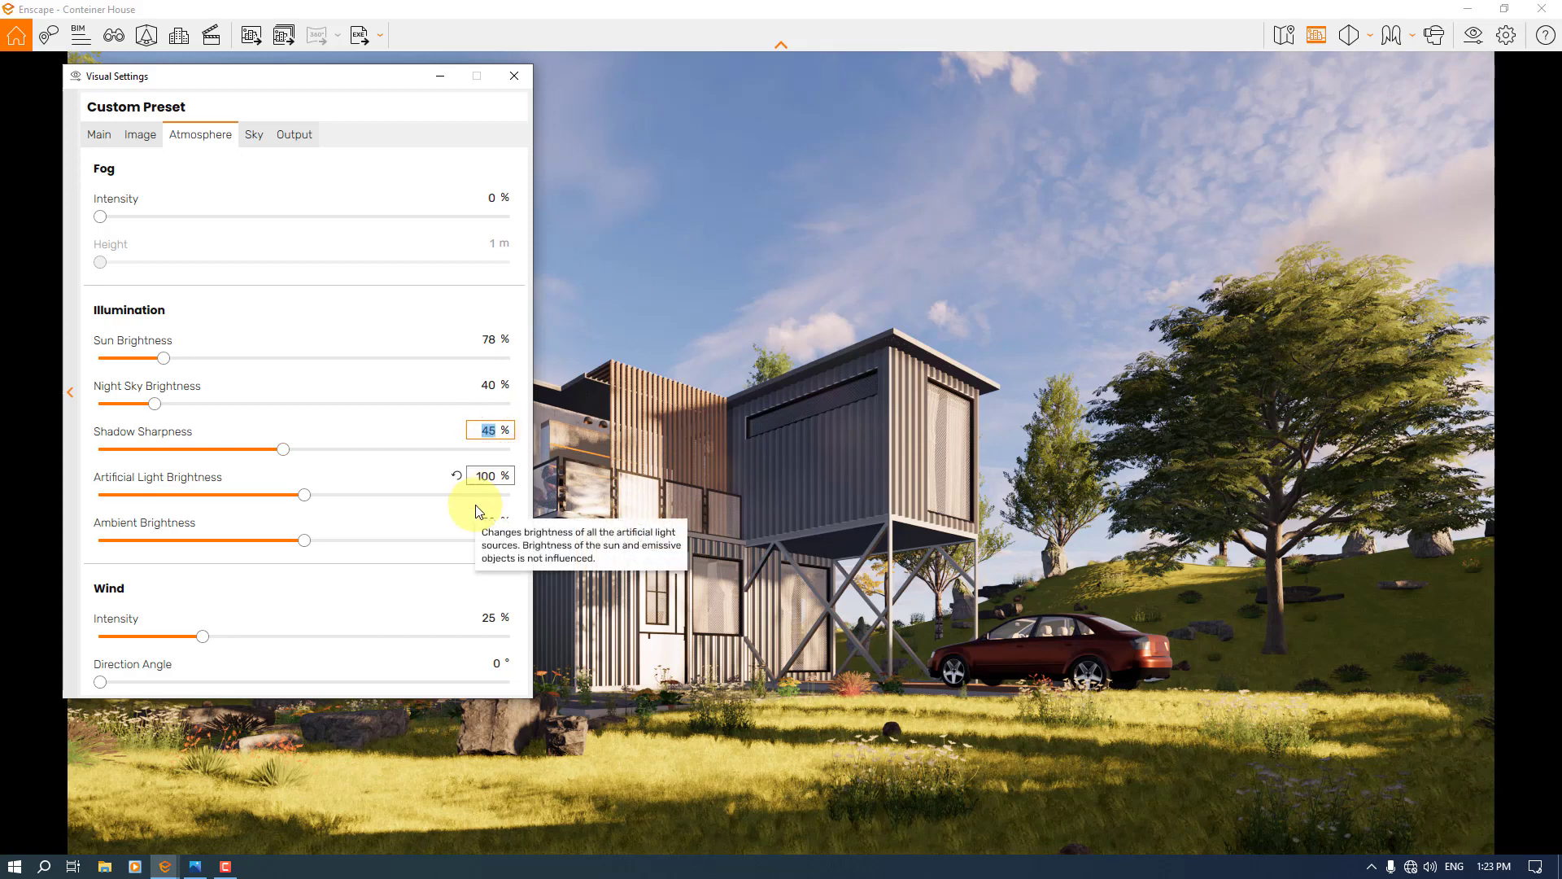
pyautogui.write('34')
# Raise the rendering quality from Draft to Ultra in the main visual settings.
pyautogui.click(99, 134)
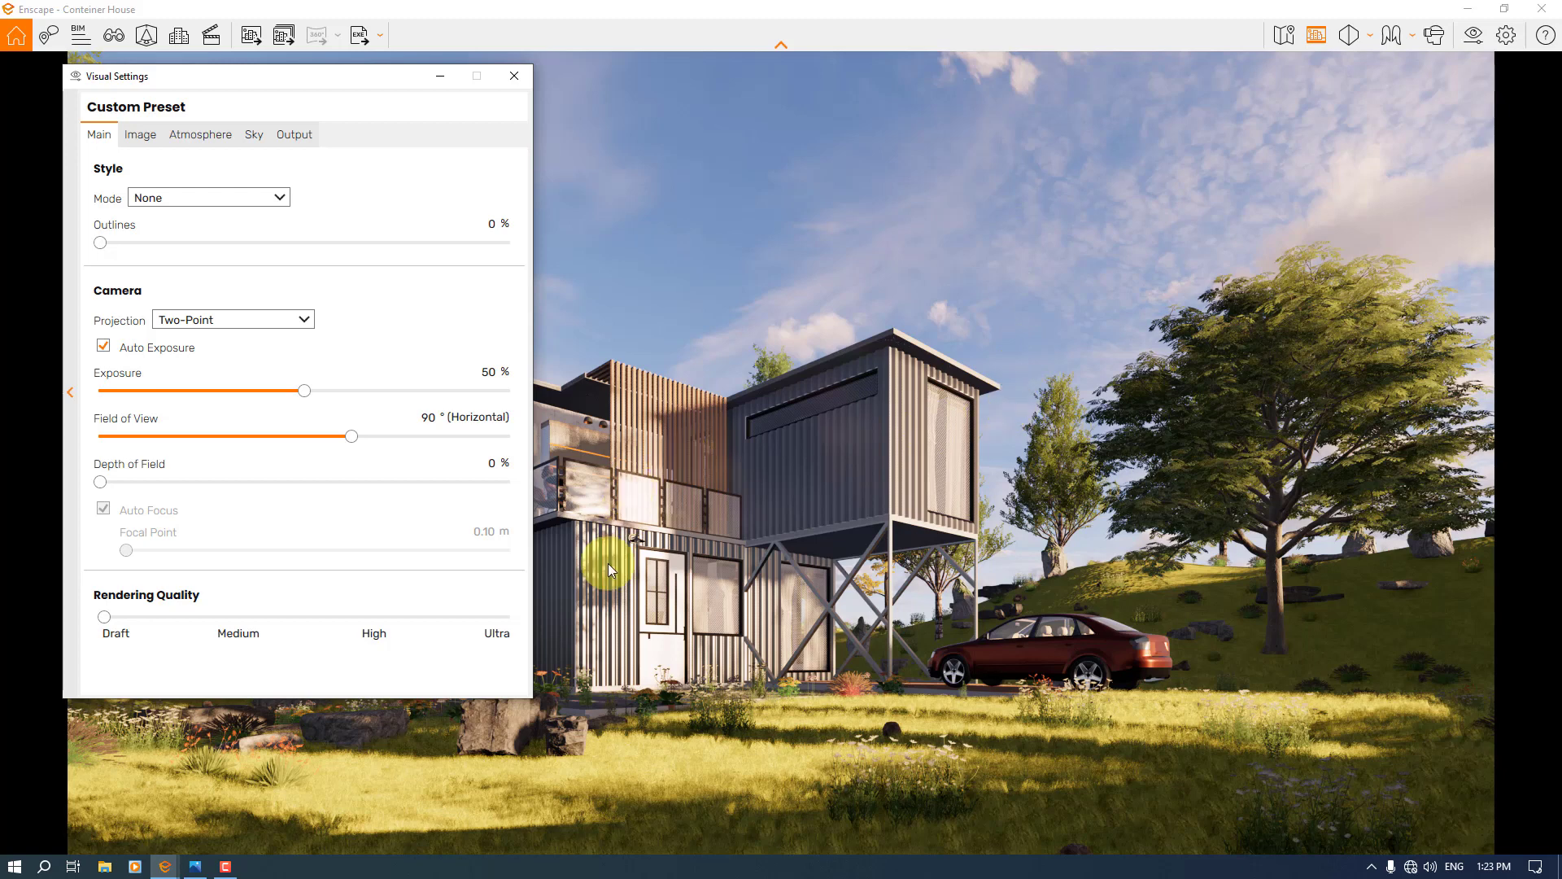
pyautogui.click(105, 621)
pyautogui.moveTo(104, 622); pyautogui.dragTo(539, 621)
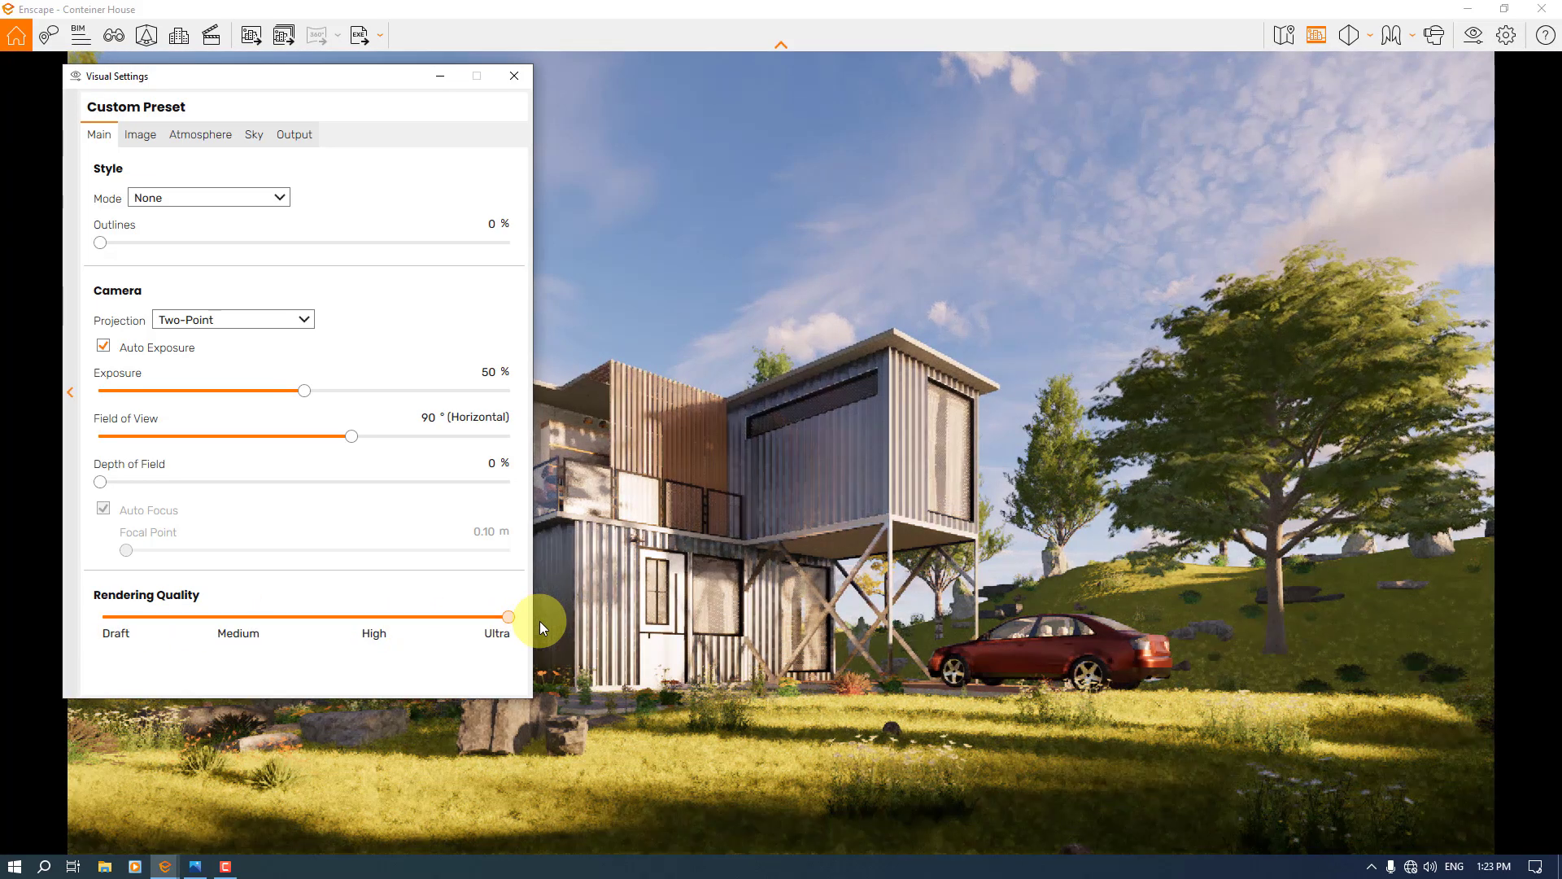
pyautogui.click(827, 445)
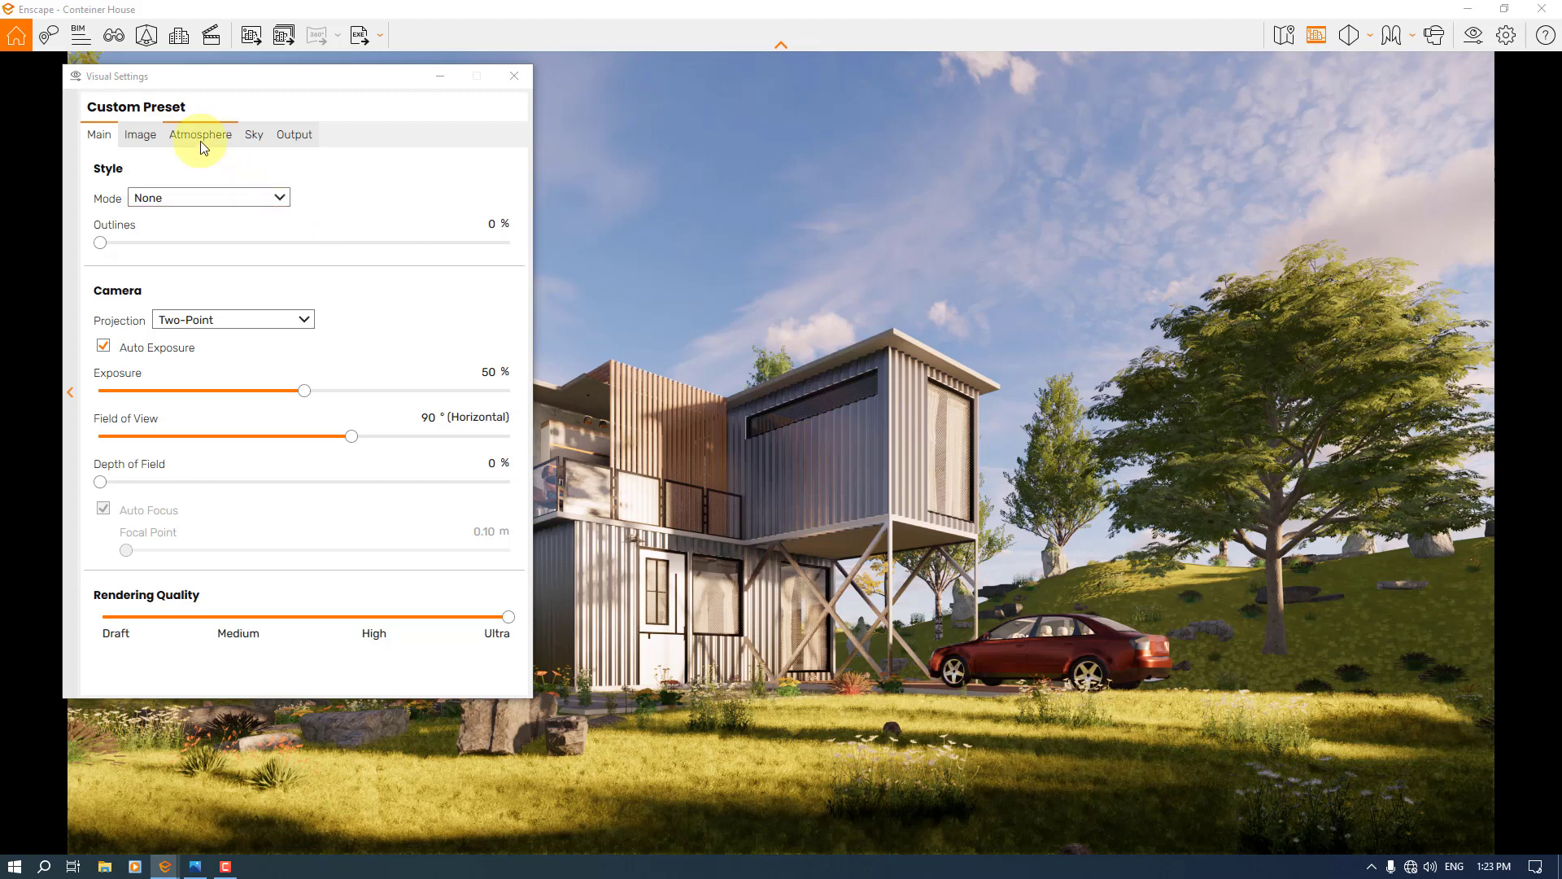
# Set the shadow sharpness to 30% and the artificial light brightness to 86% in the atmosphere settings.
pyautogui.click(254, 134)
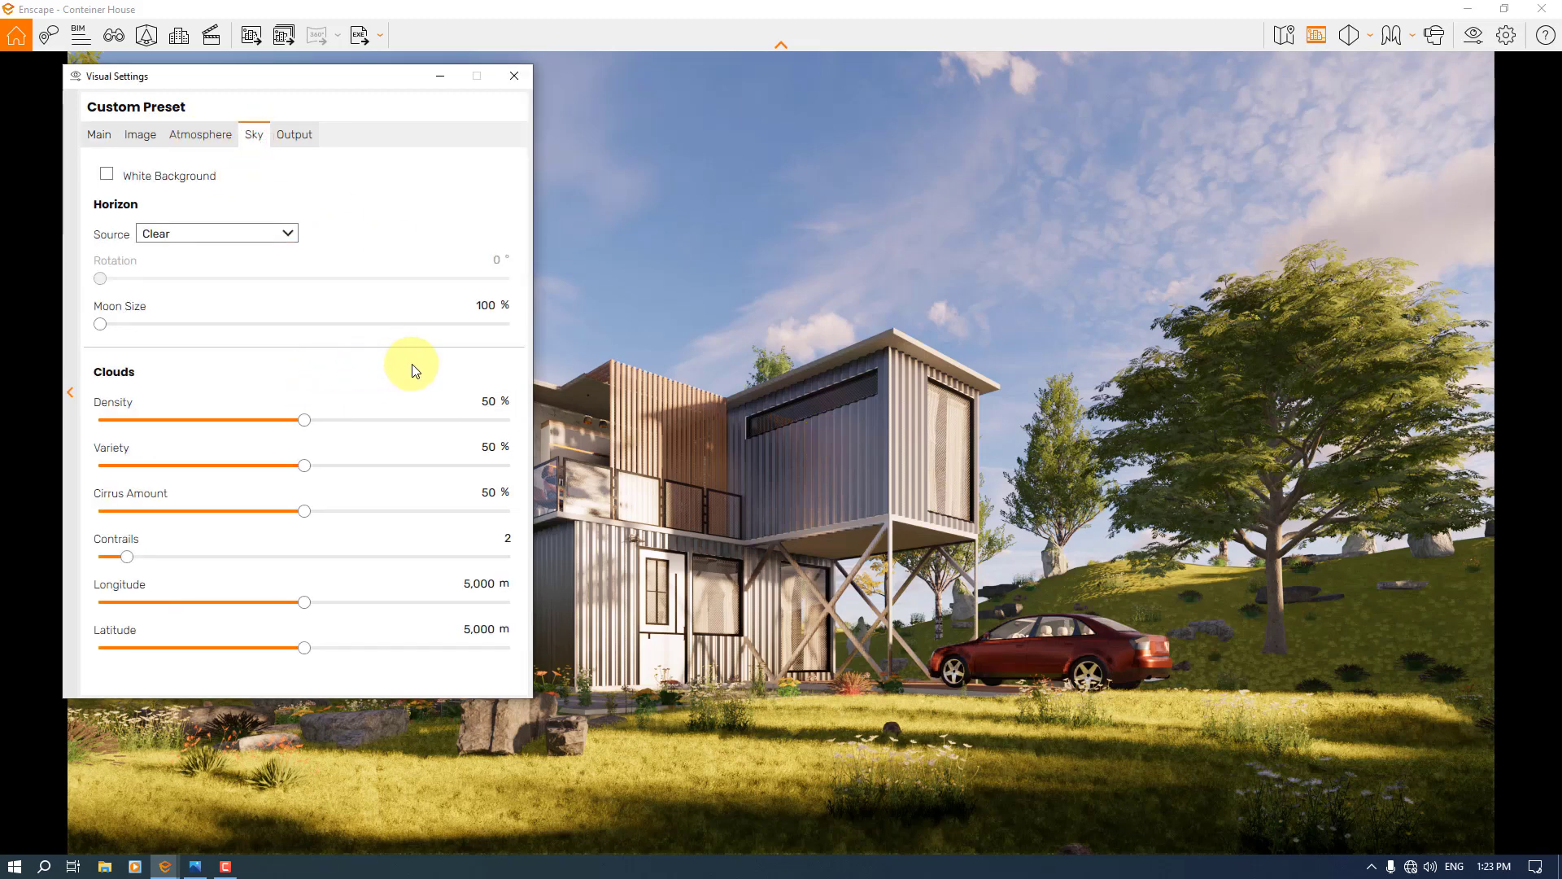
pyautogui.click(200, 135)
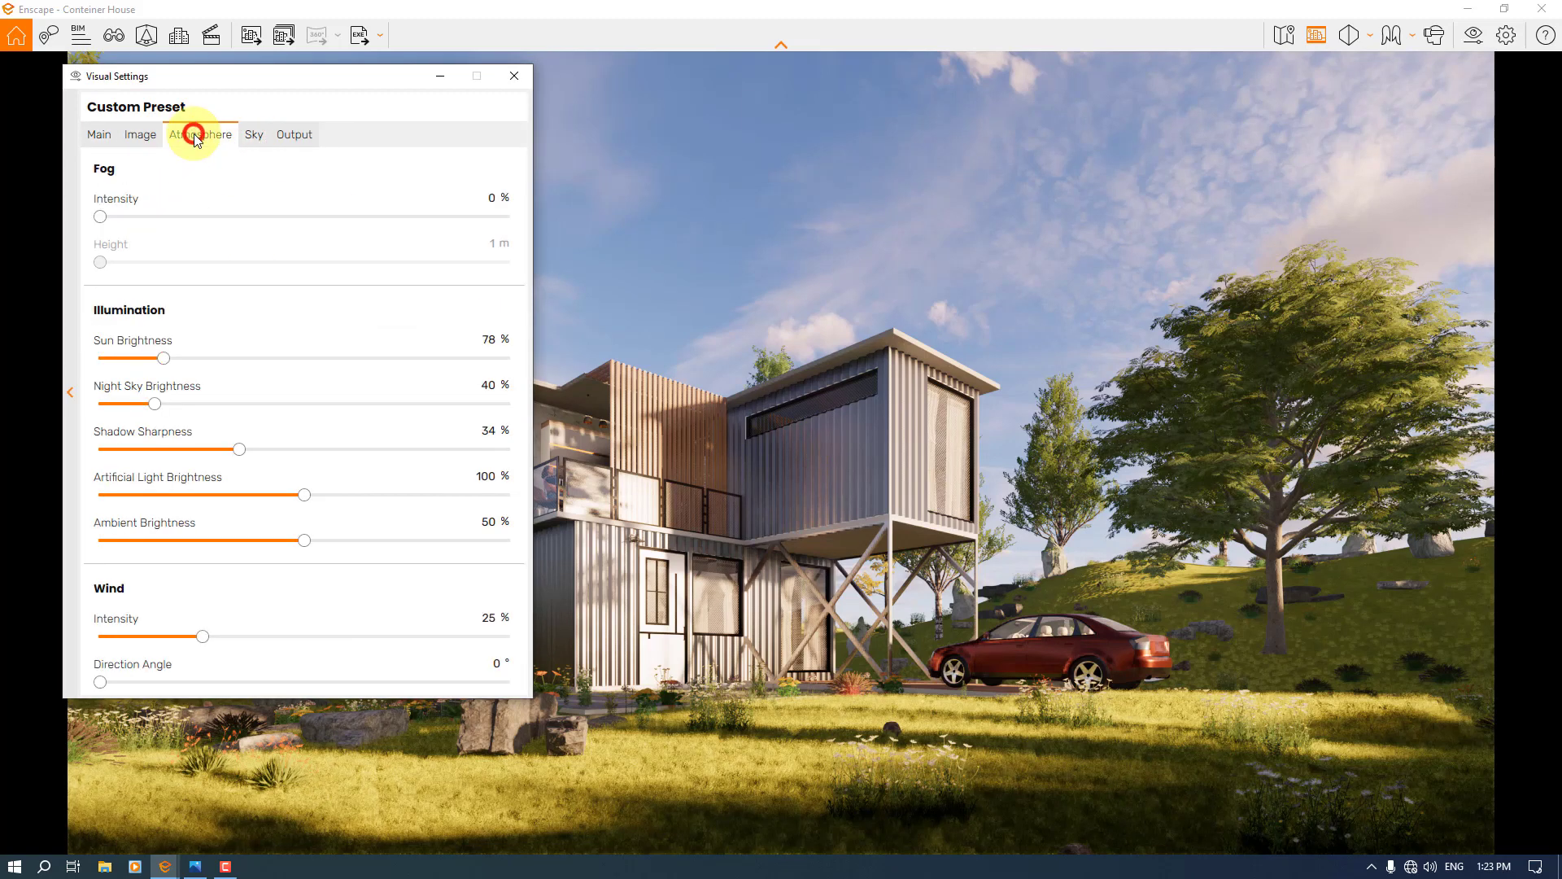
pyautogui.click(485, 430)
pyautogui.write('30')
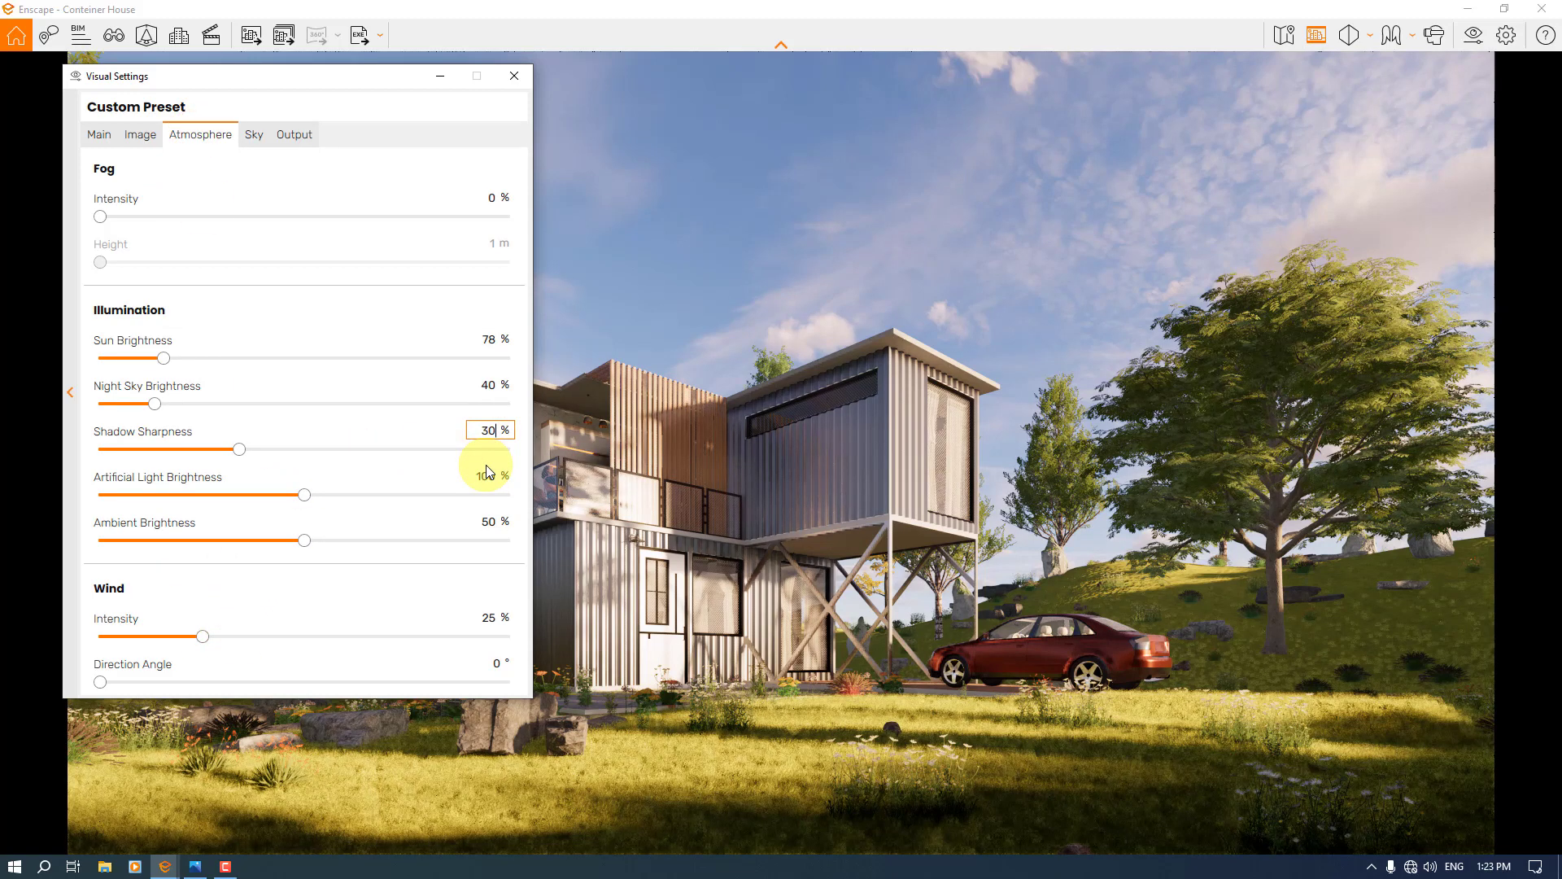
pyautogui.click(806, 603)
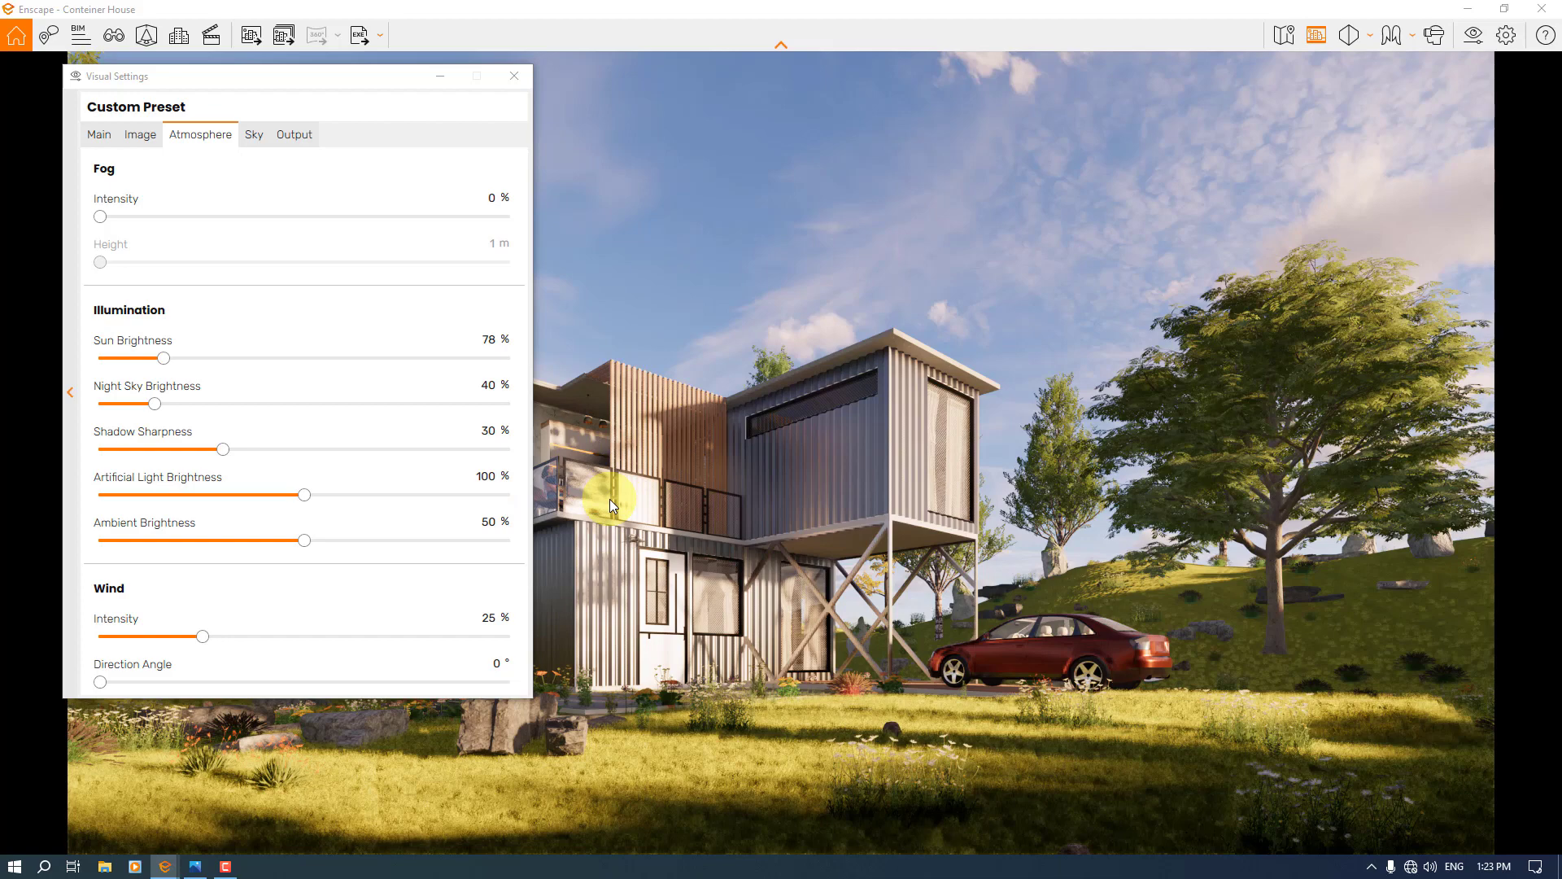
pyautogui.click(492, 476)
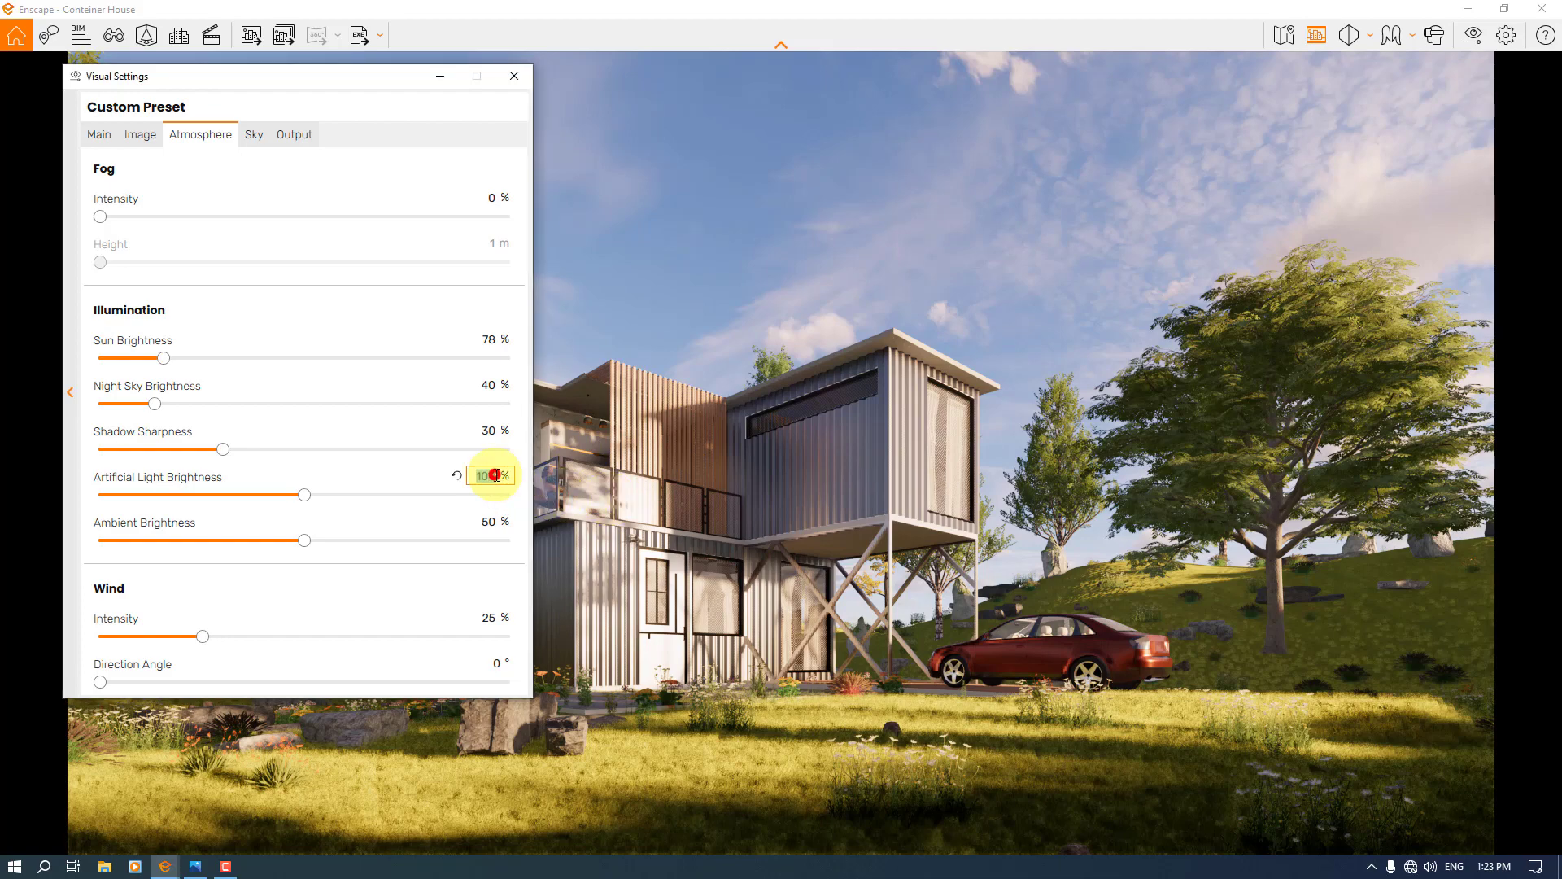
pyautogui.write('86')
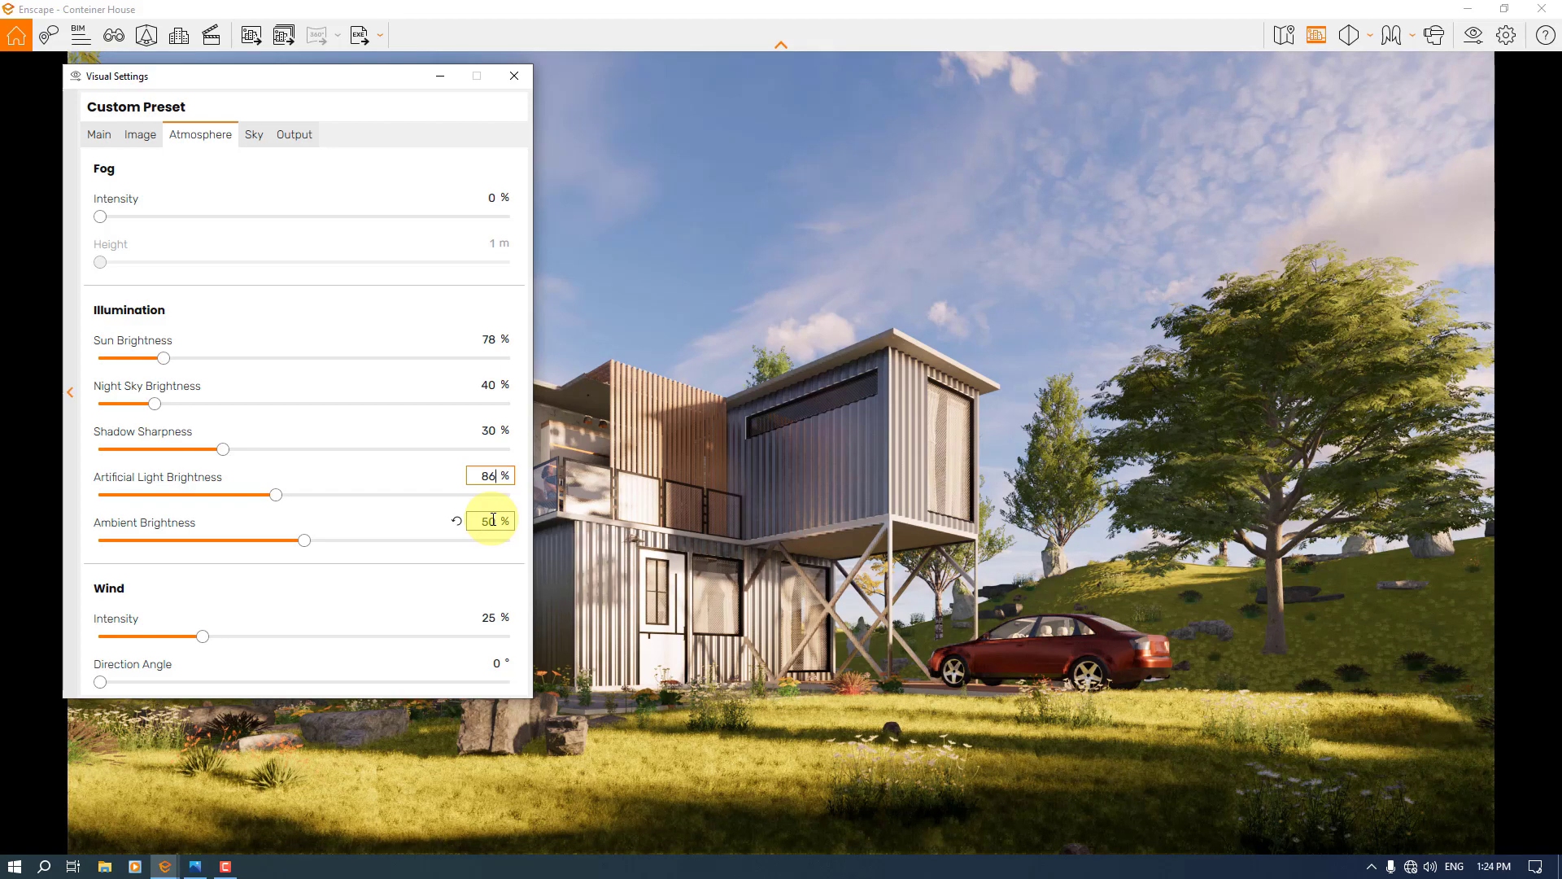
# Set the ambient brightness to 64% after trying 86%, and set the wind intensity to 6%.
pyautogui.click(493, 519)
pyautogui.write('8')
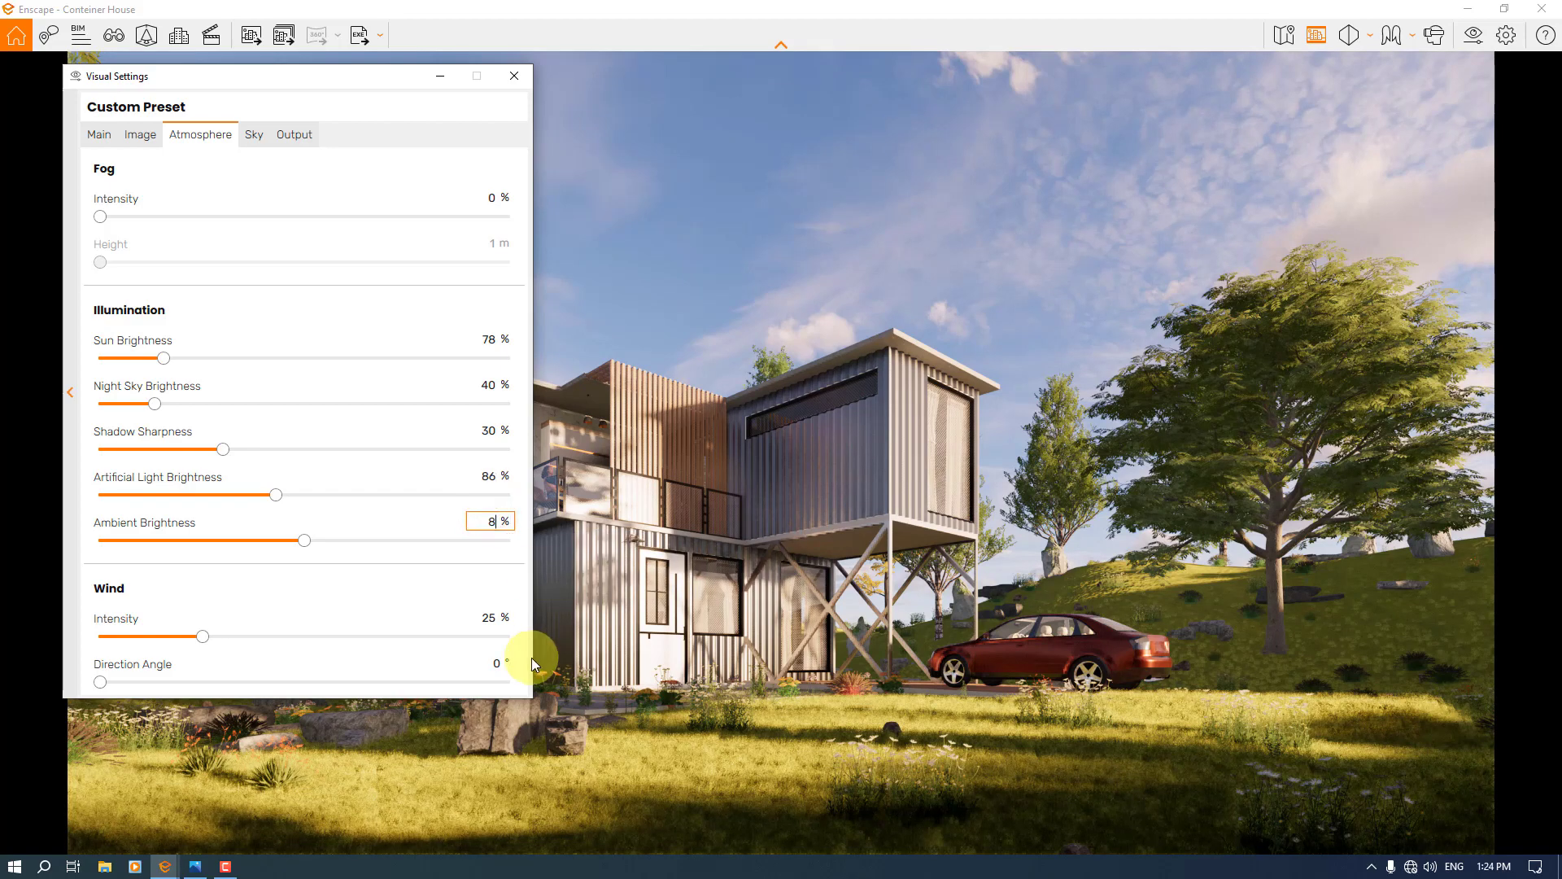
pyautogui.write('6')
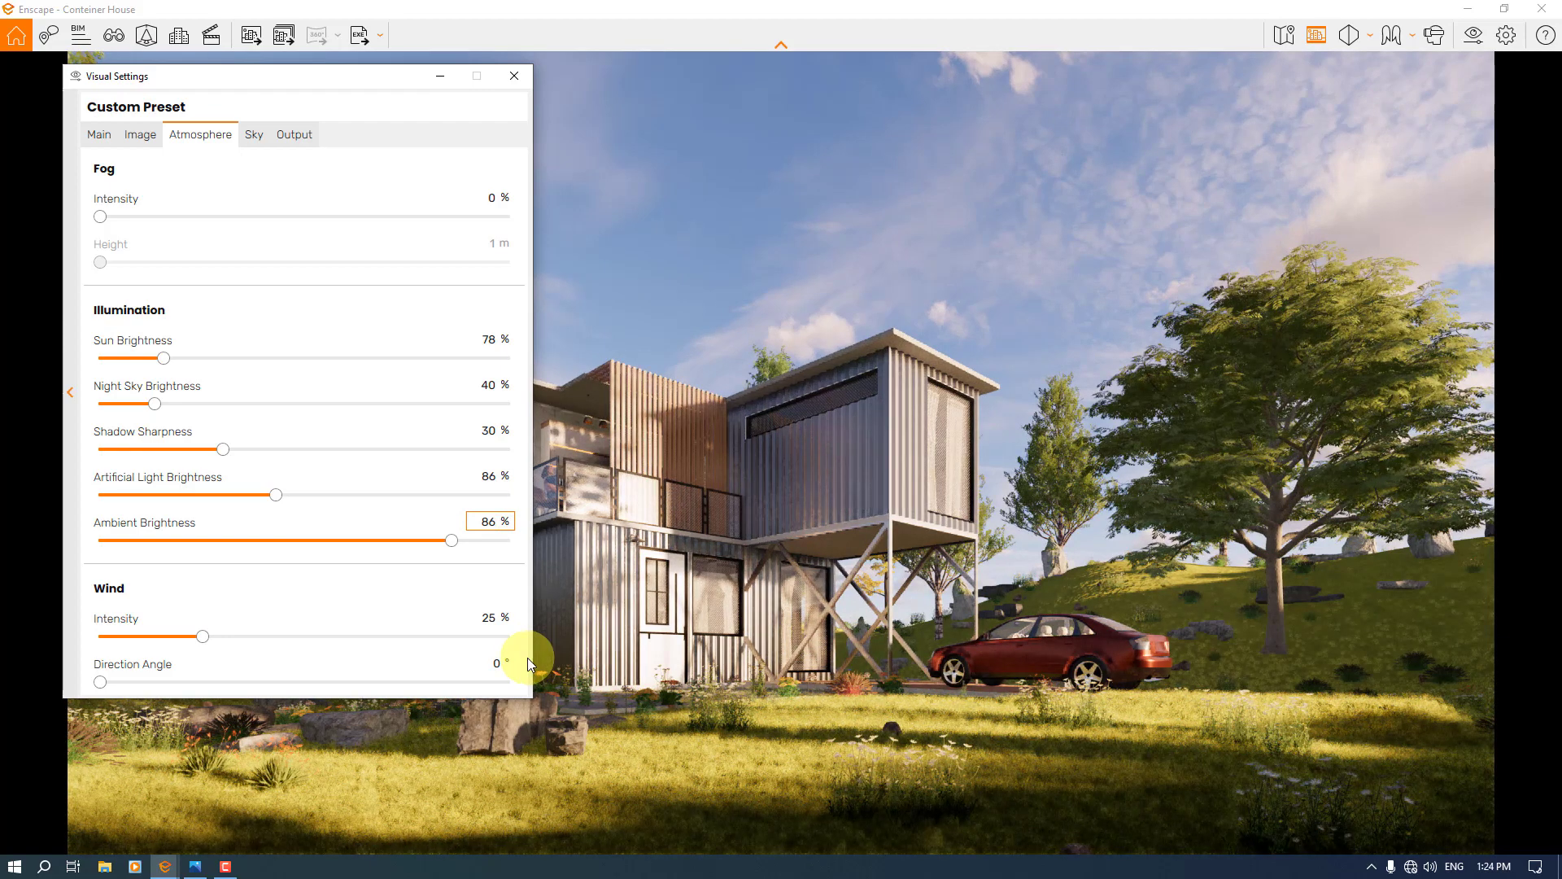
pyautogui.doubleClick(484, 521)
pyautogui.write('64')
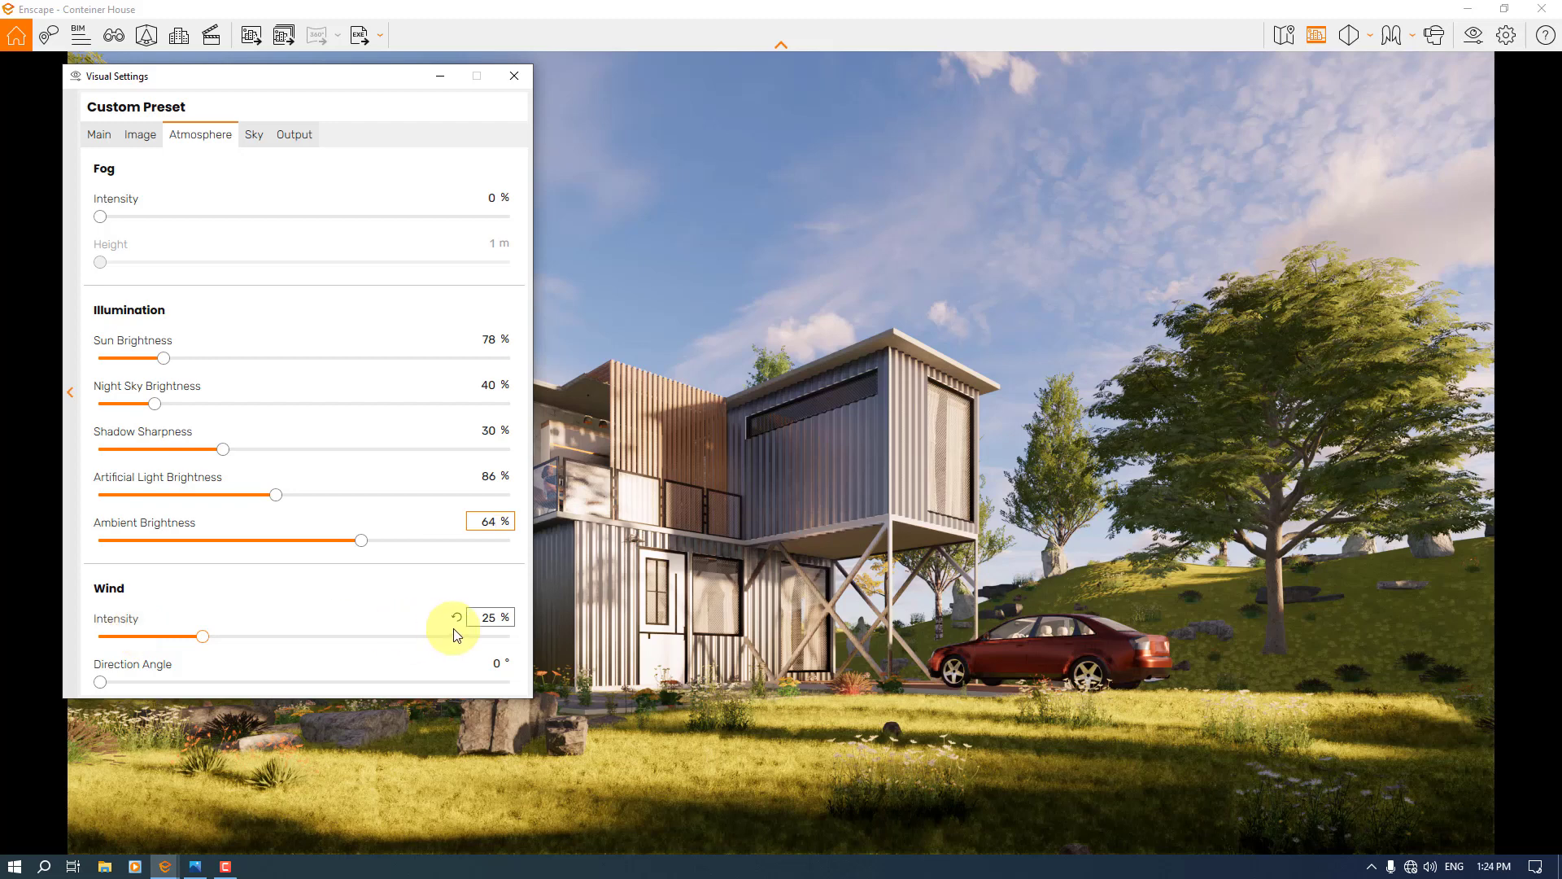
pyautogui.click(484, 618)
pyautogui.write('6')
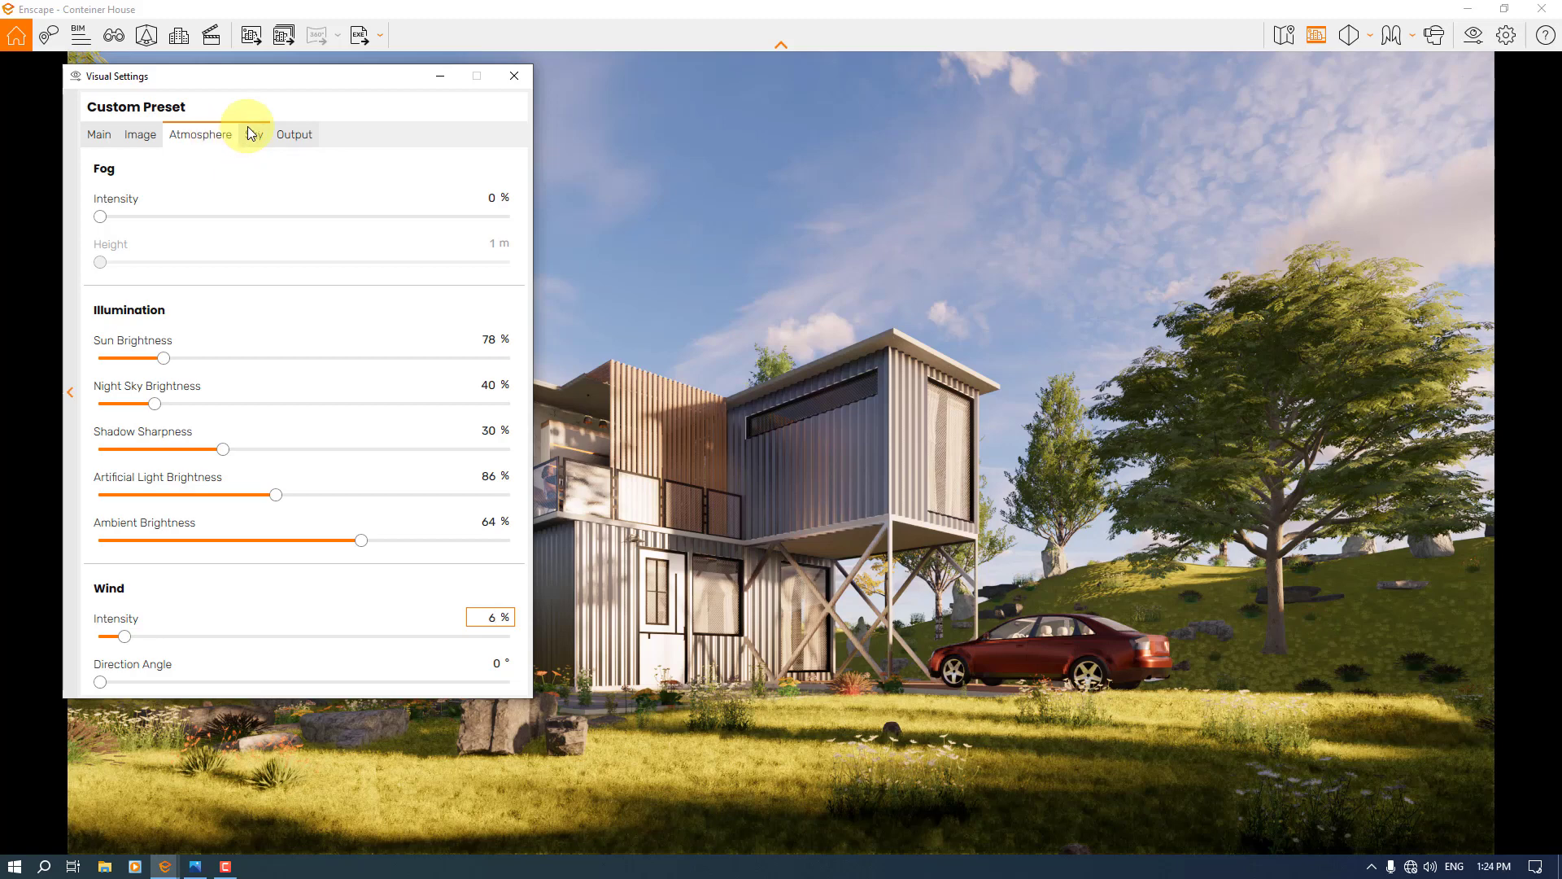
# Try the White Ground horizon source in the sky settings and restore the Clear source.
pyautogui.click(253, 134)
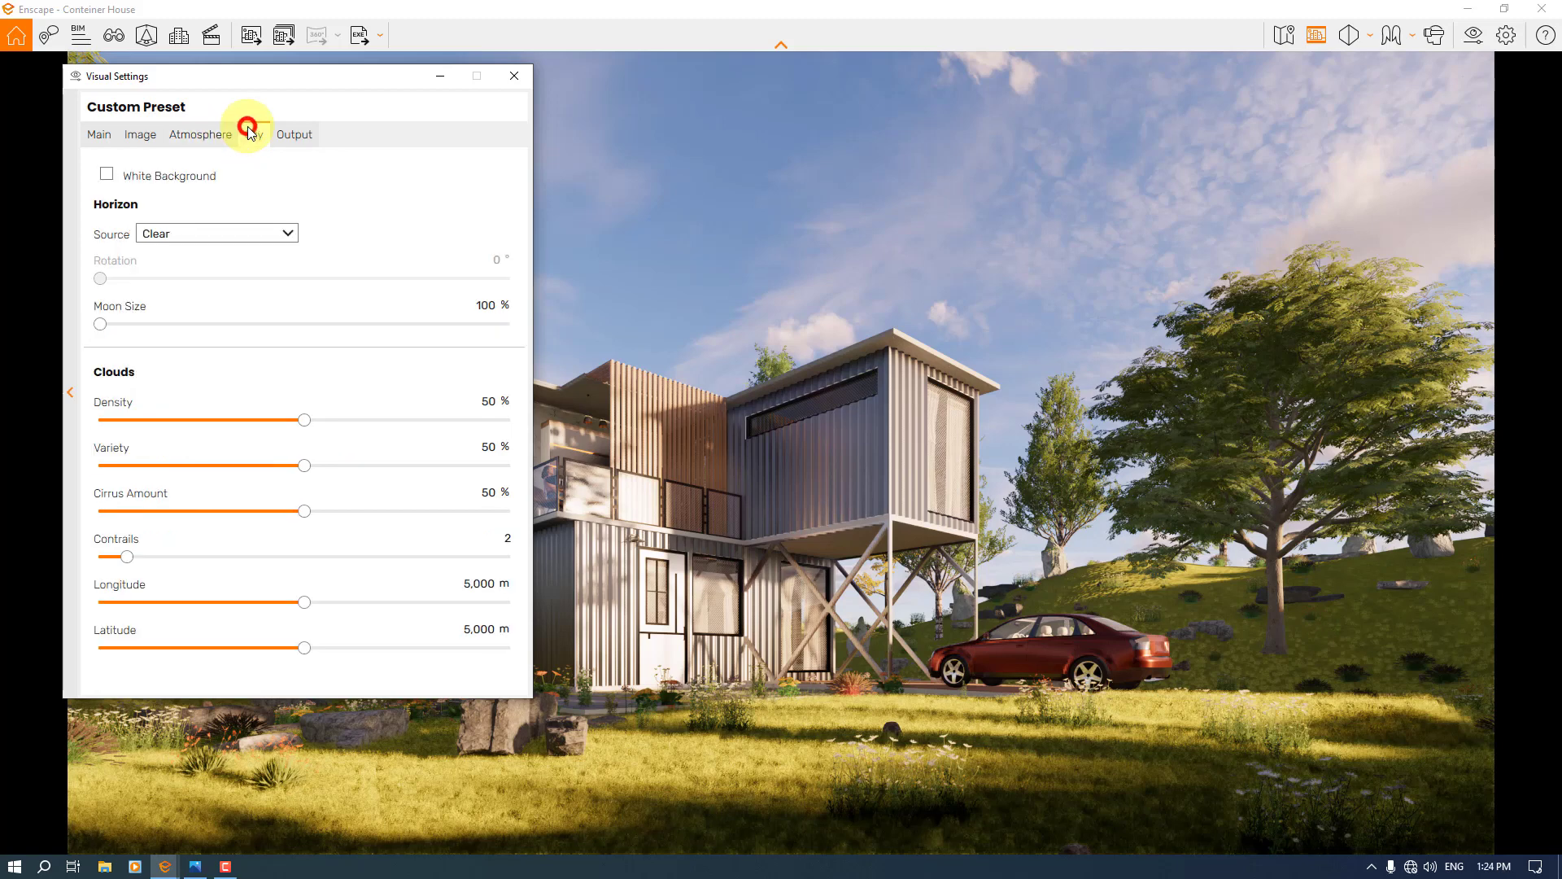
pyautogui.click(128, 180)
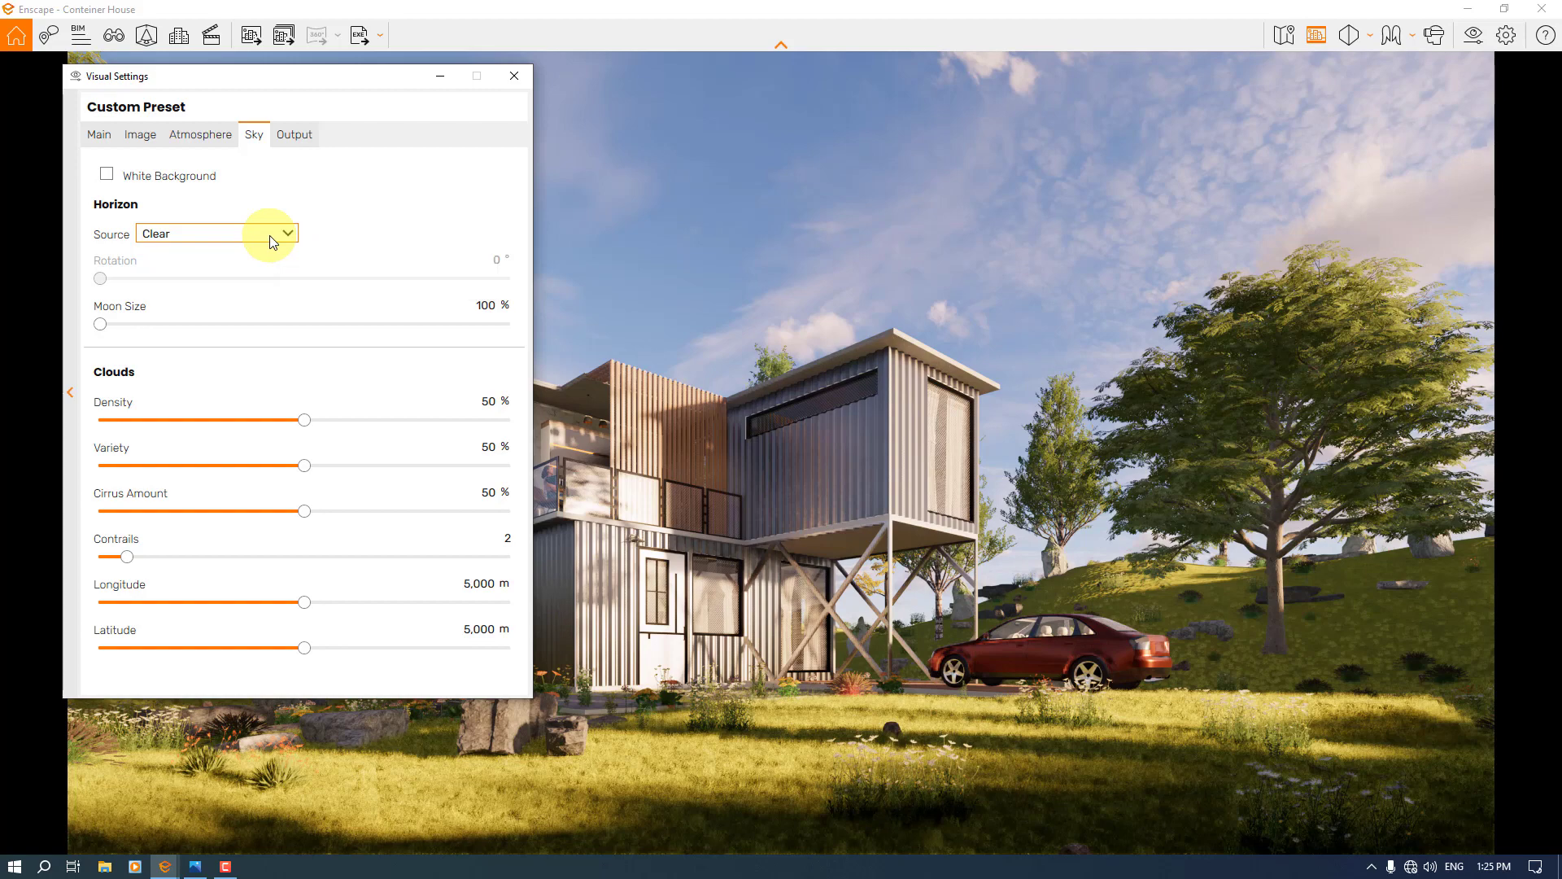
pyautogui.click(270, 236)
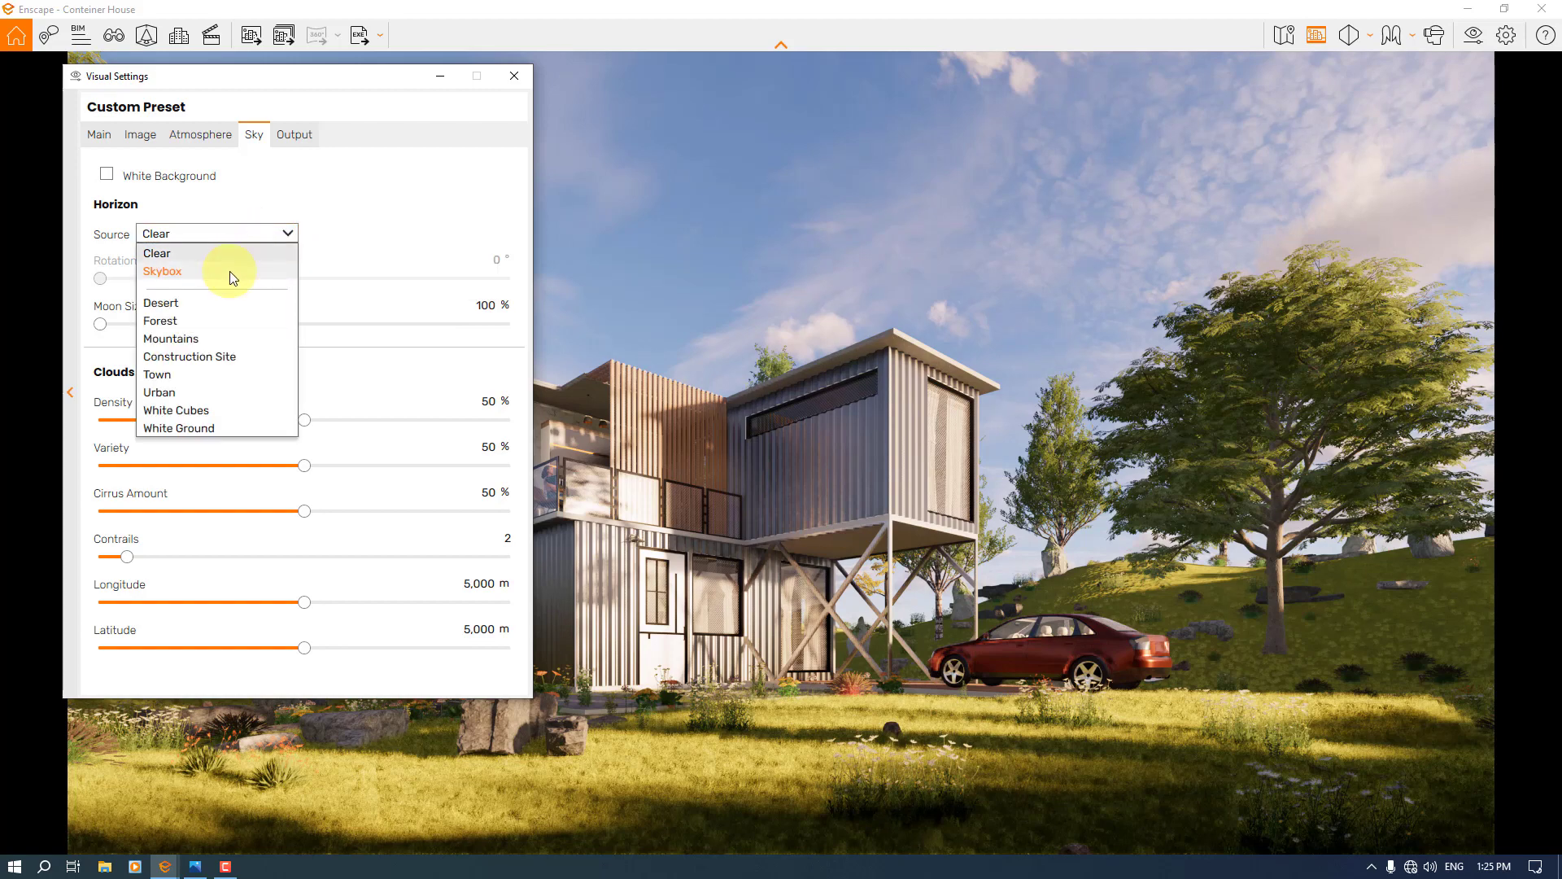
pyautogui.click(215, 425)
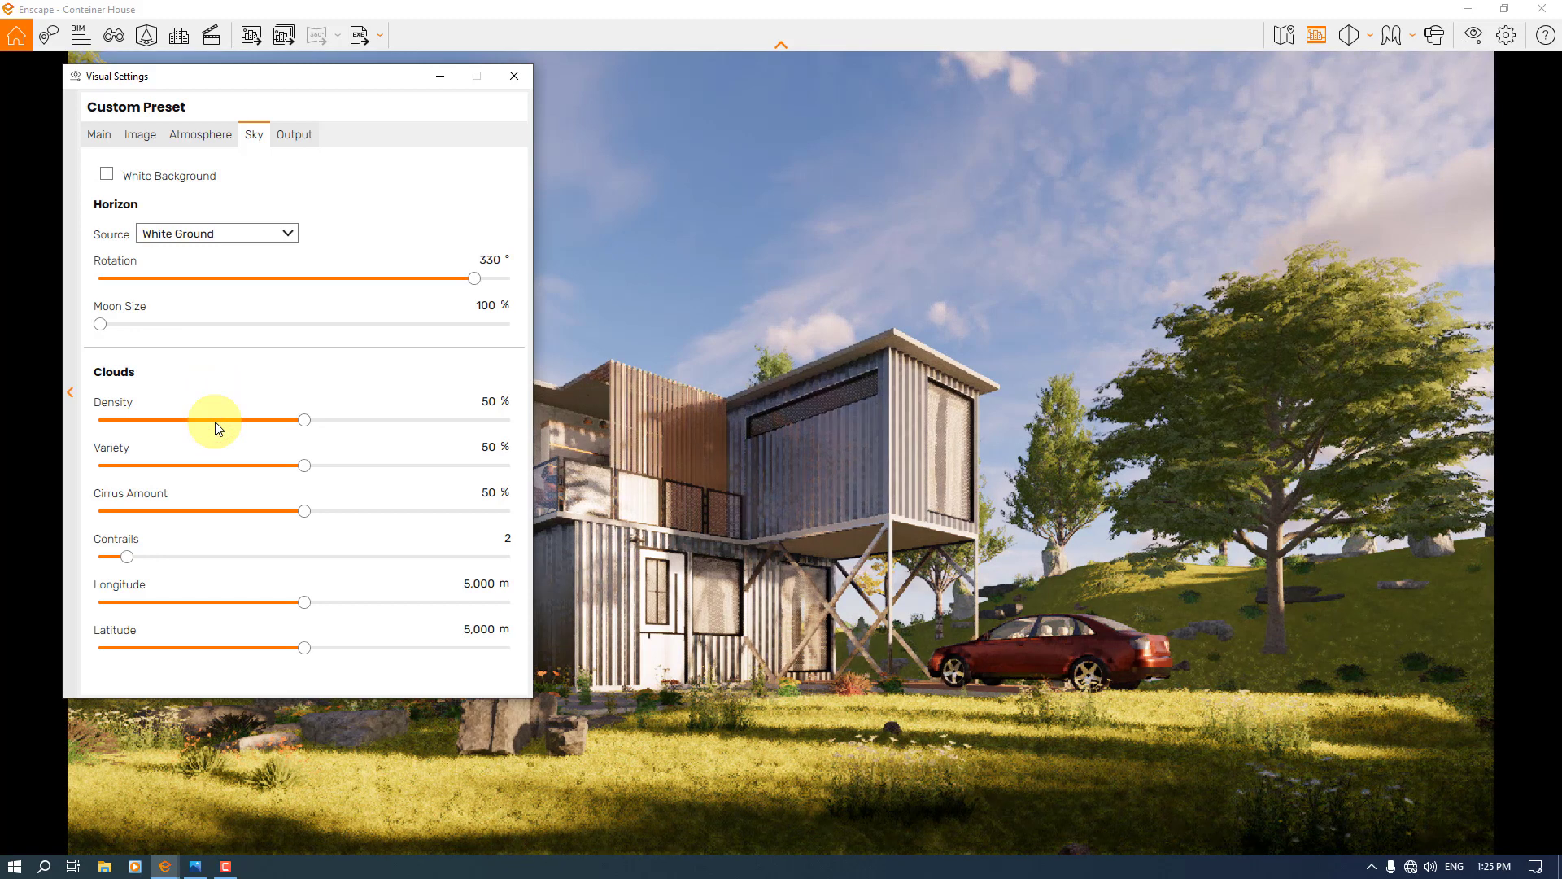
pyautogui.click(254, 234)
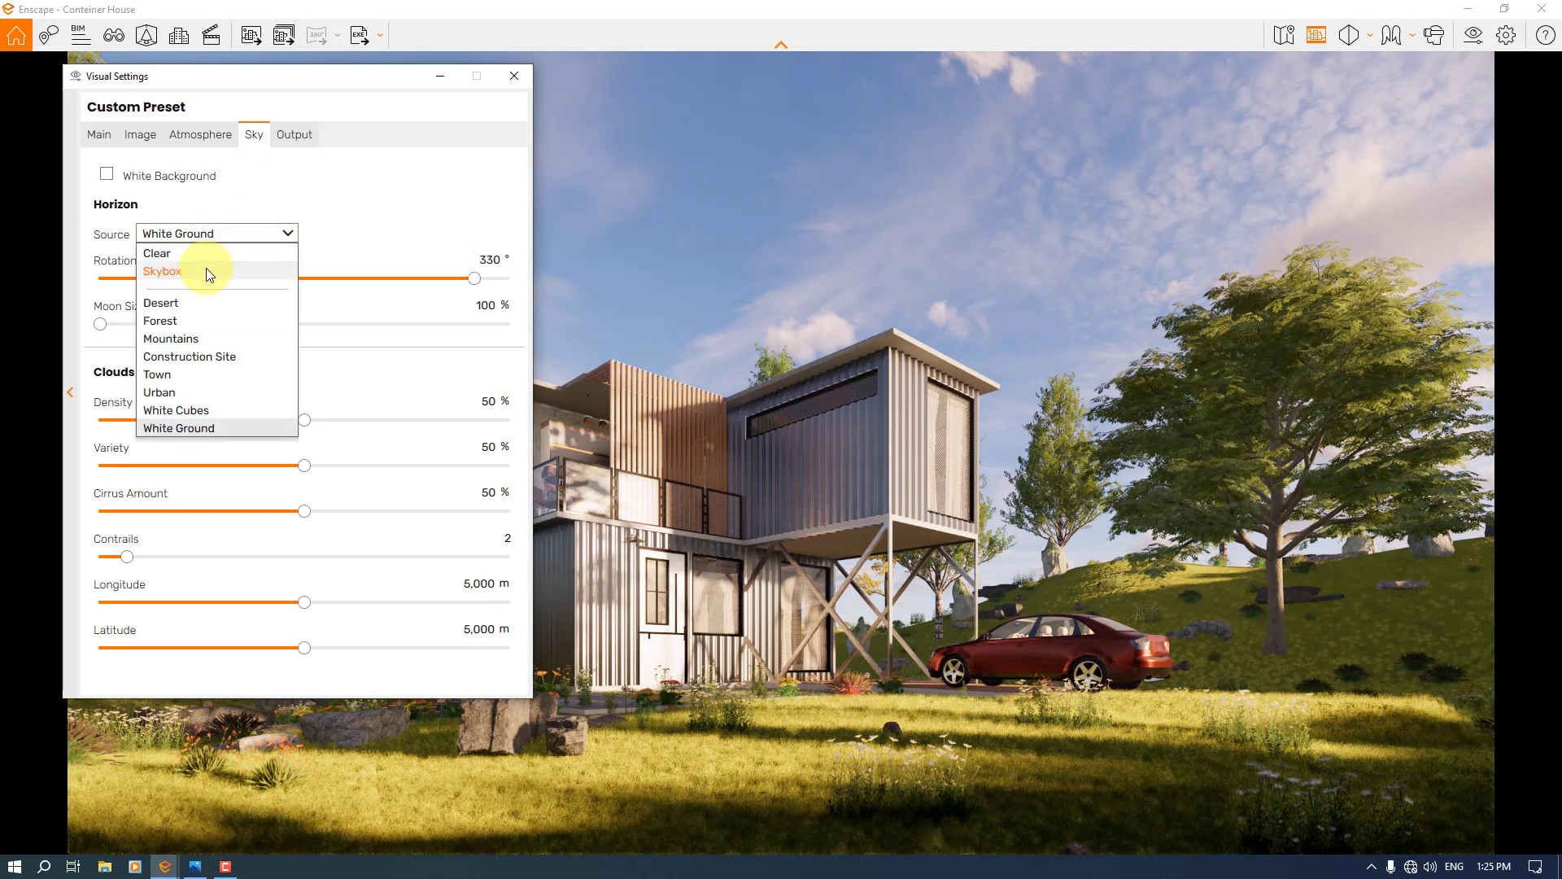
pyautogui.click(203, 253)
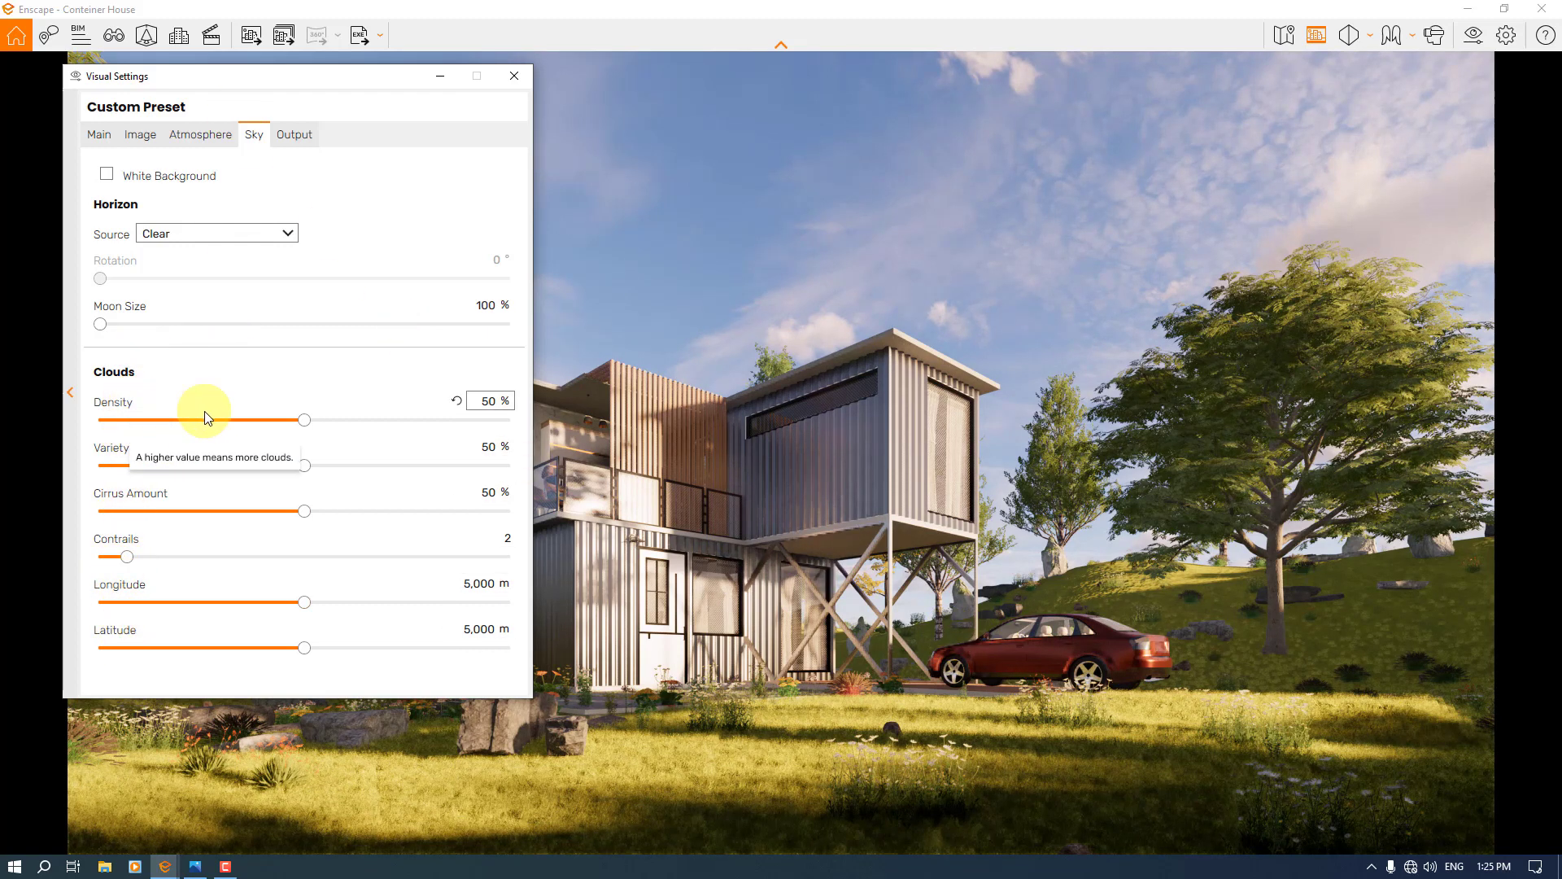
# Test a cloud density of 80%, and set both the cloud density and the variety to 0%.
pyautogui.click(483, 401)
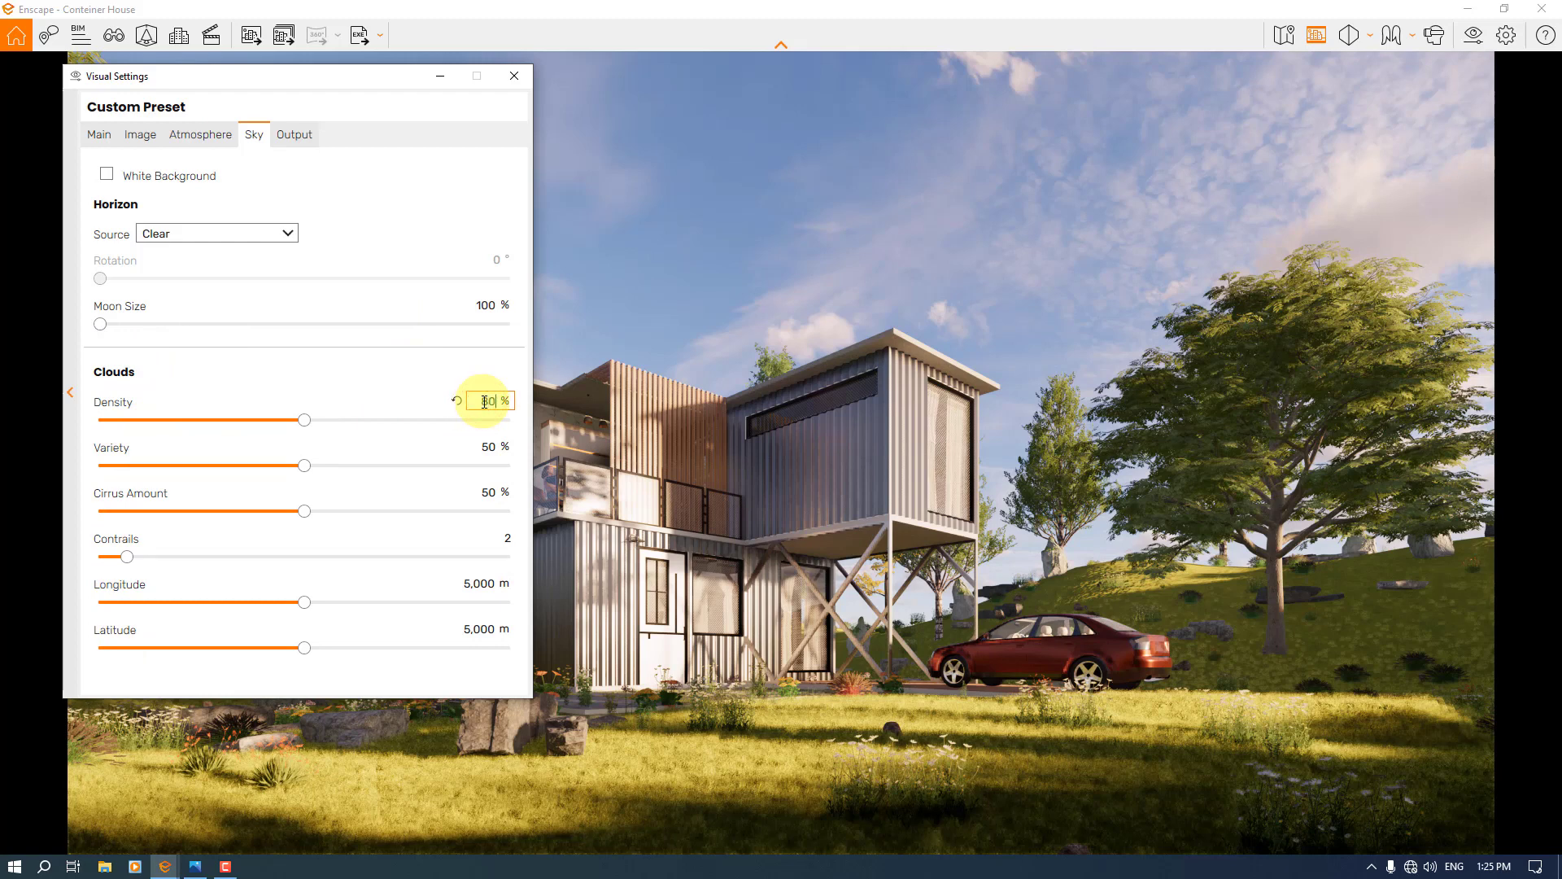
pyautogui.press('Return')
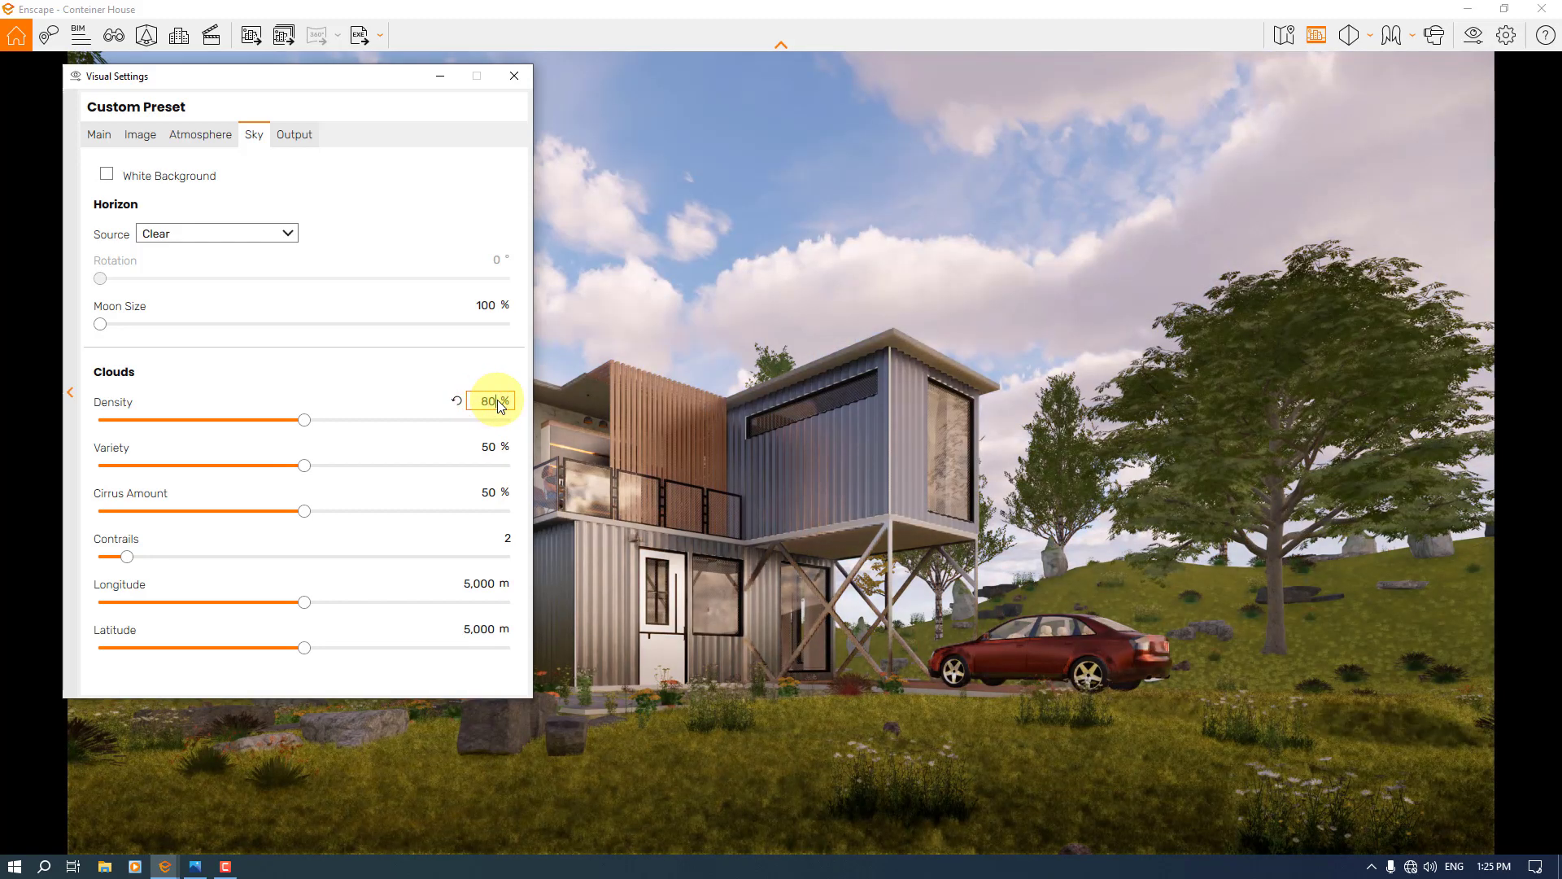
pyautogui.press('Return')
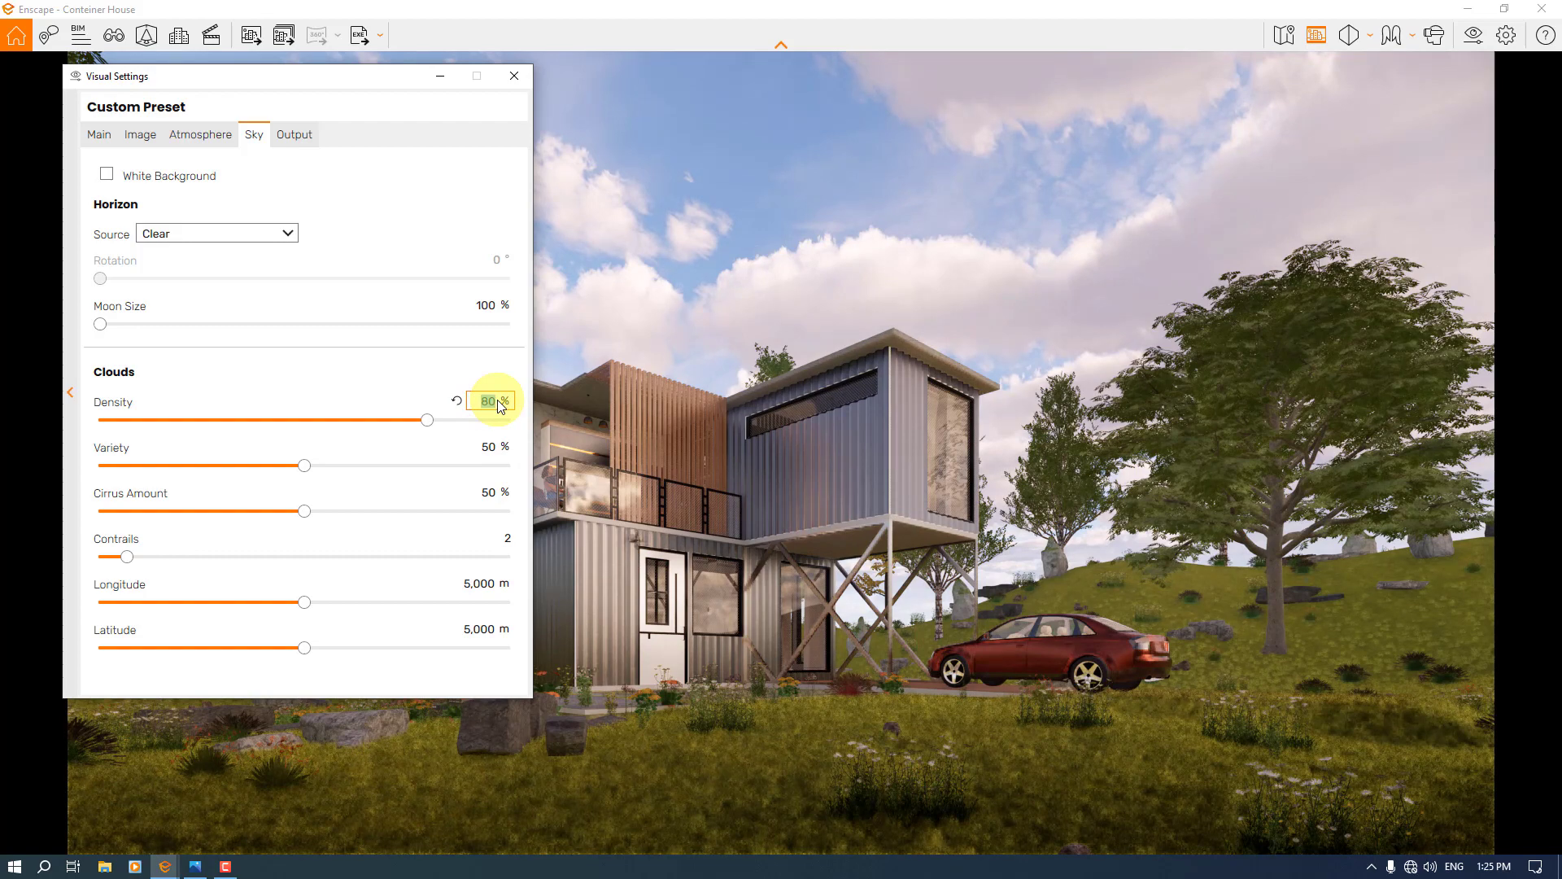
pyautogui.press('Return')
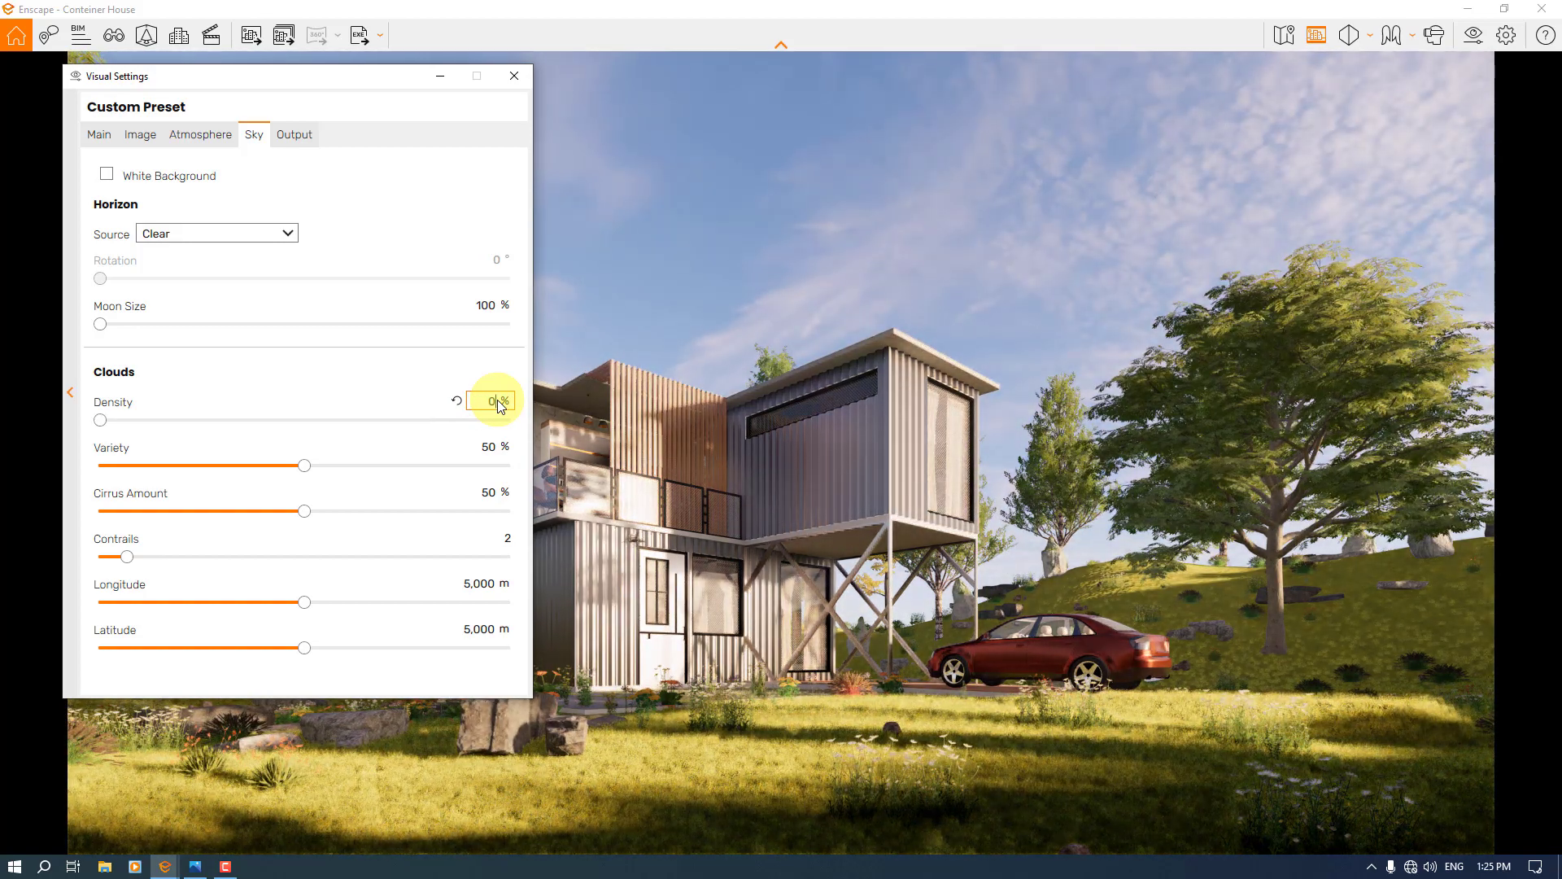
pyautogui.doubleClick(485, 446)
pyautogui.write('0')
pyautogui.press('Return')
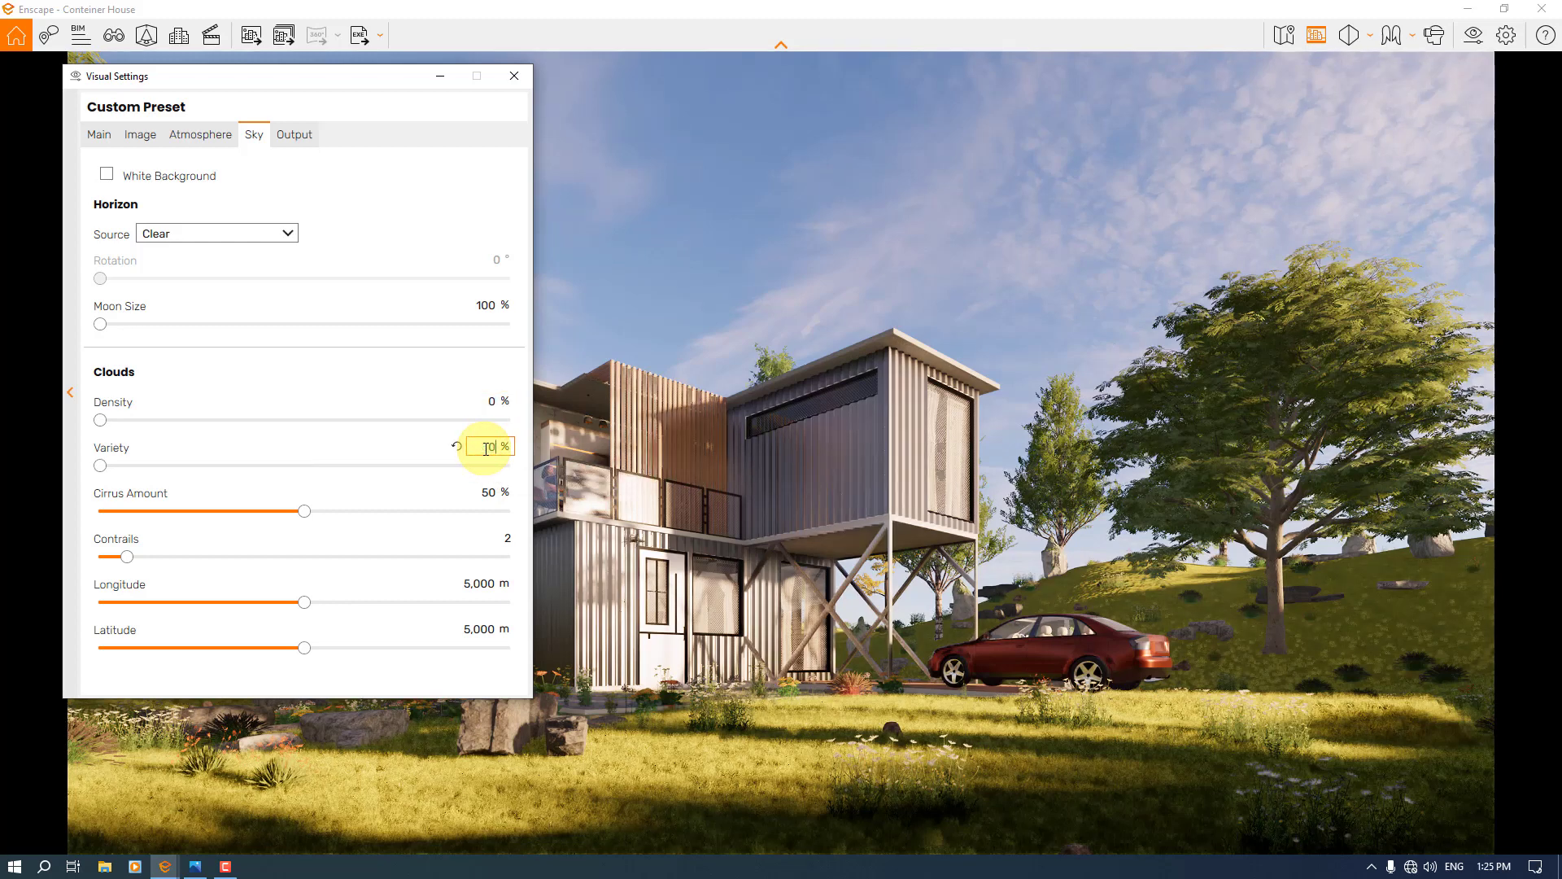
# Remove the remaining clouds by setting the cirrus amount to 0% and the contrails to 0.
pyautogui.doubleClick(489, 492)
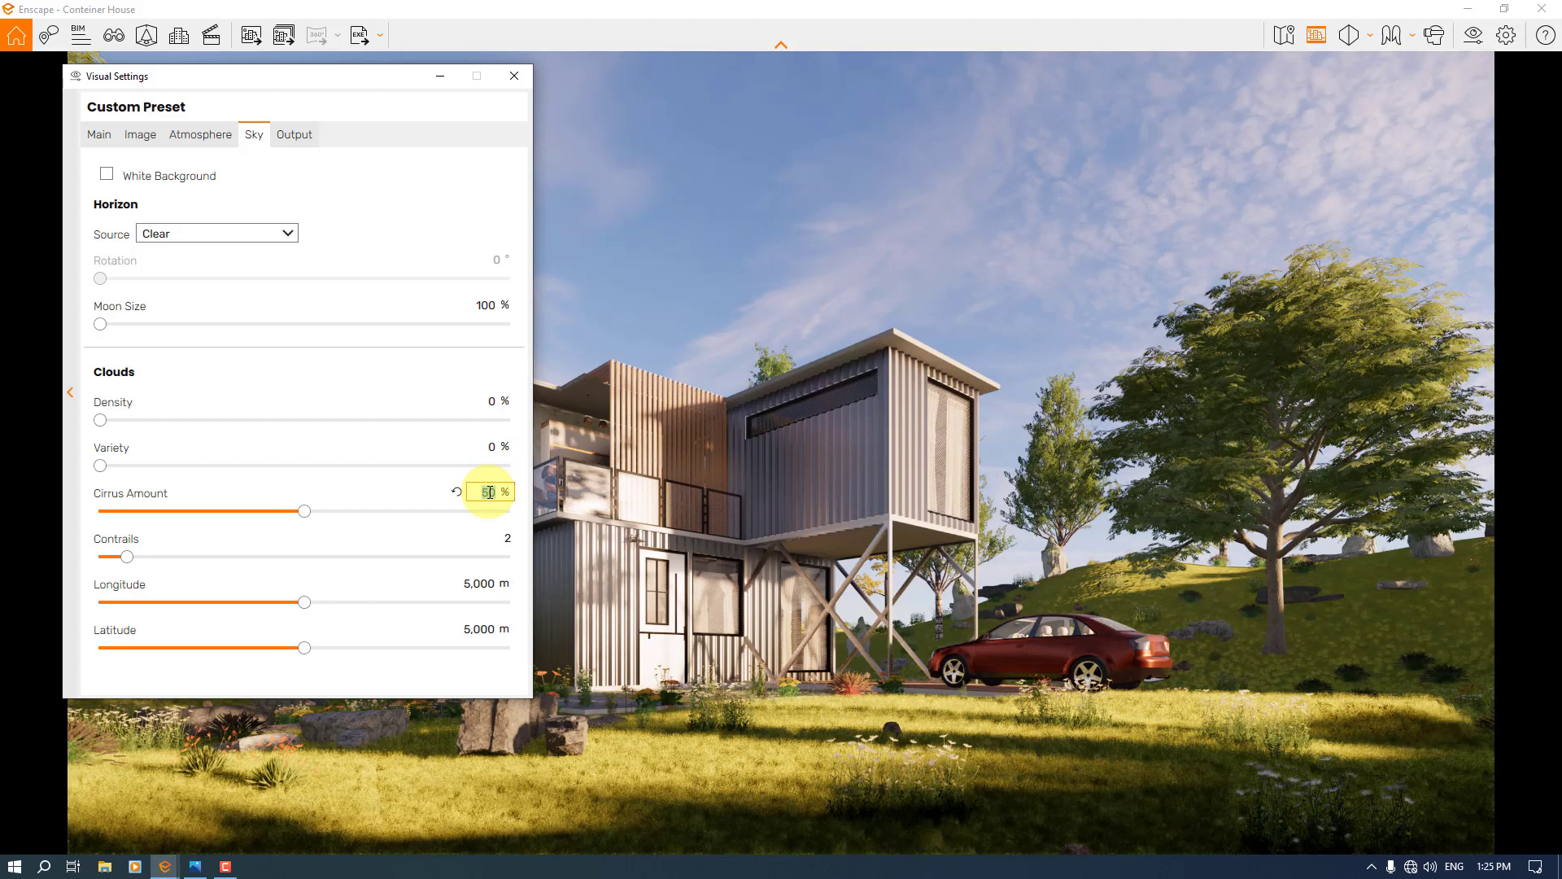
pyautogui.write('0')
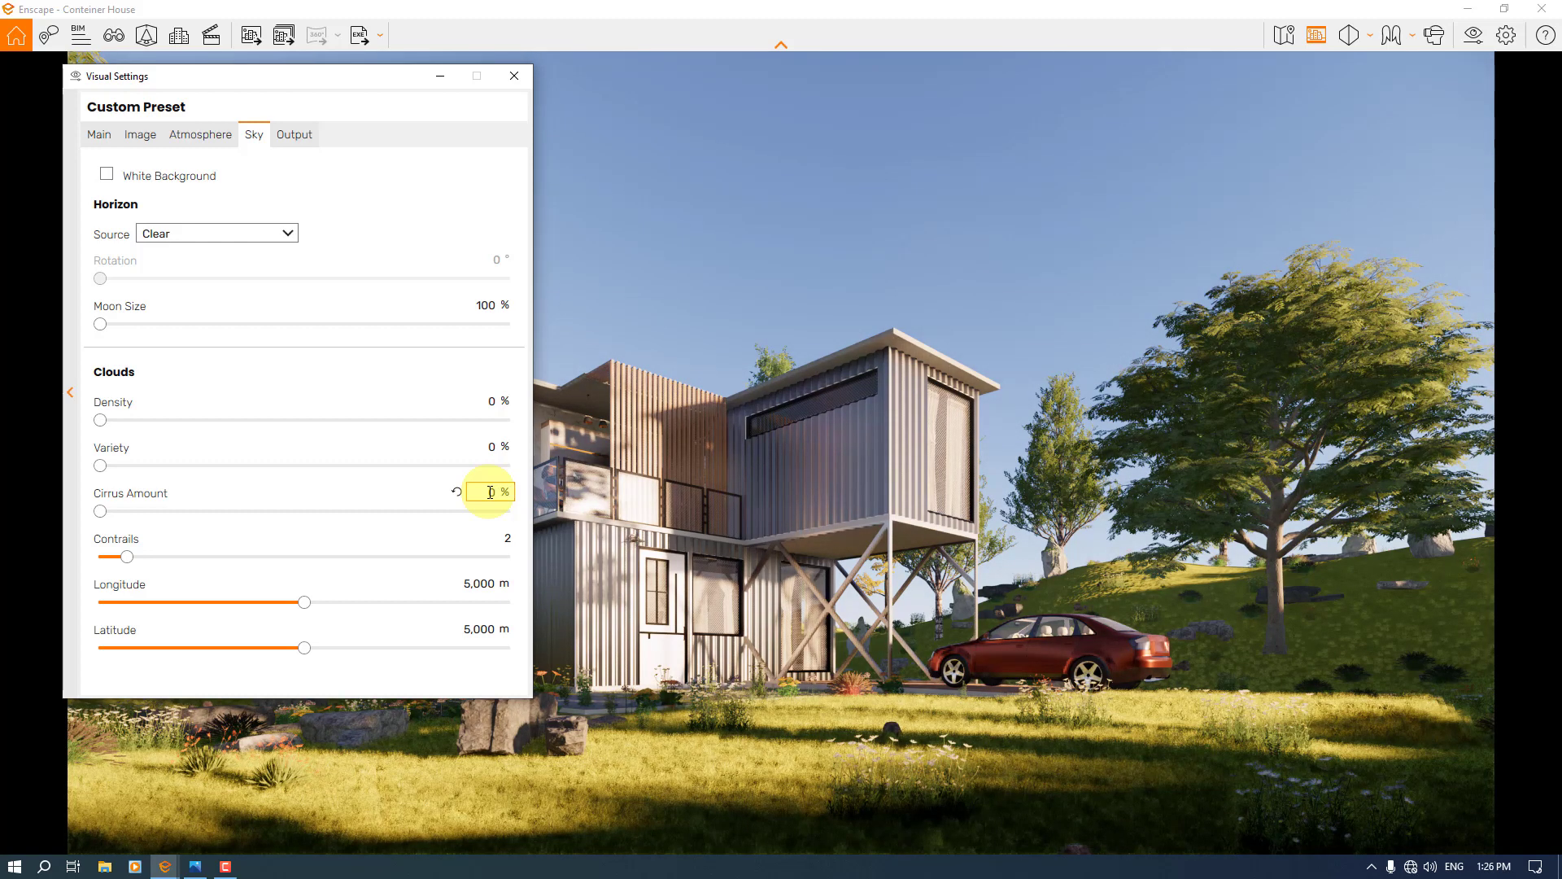
pyautogui.click(506, 537)
pyautogui.write('0')
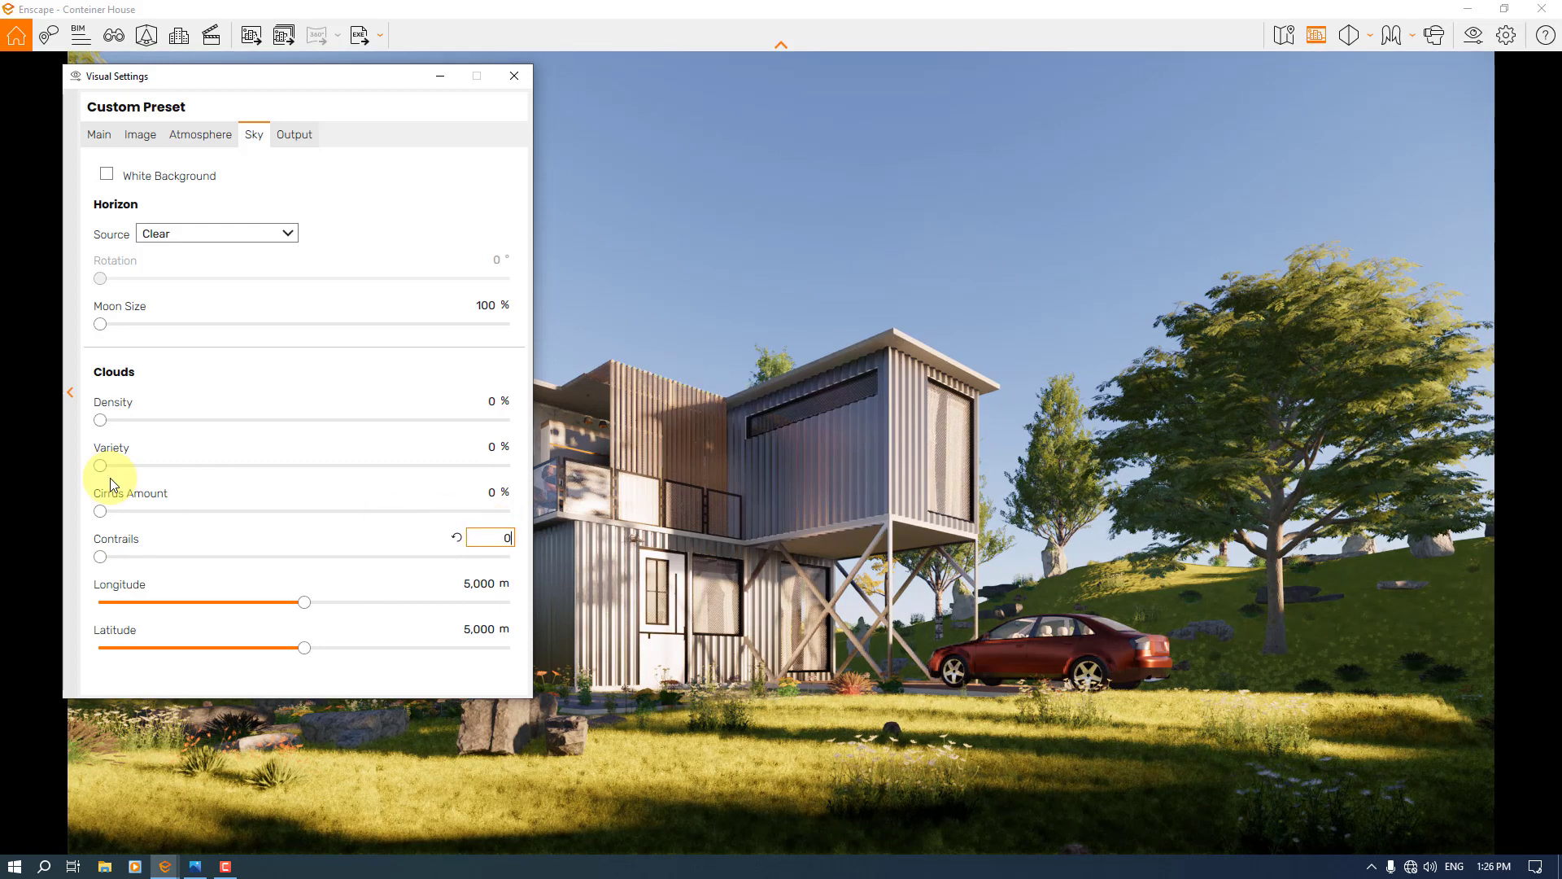
# Review the output, sky, atmosphere, image and main visual settings, including the rendering quality.
pyautogui.click(294, 135)
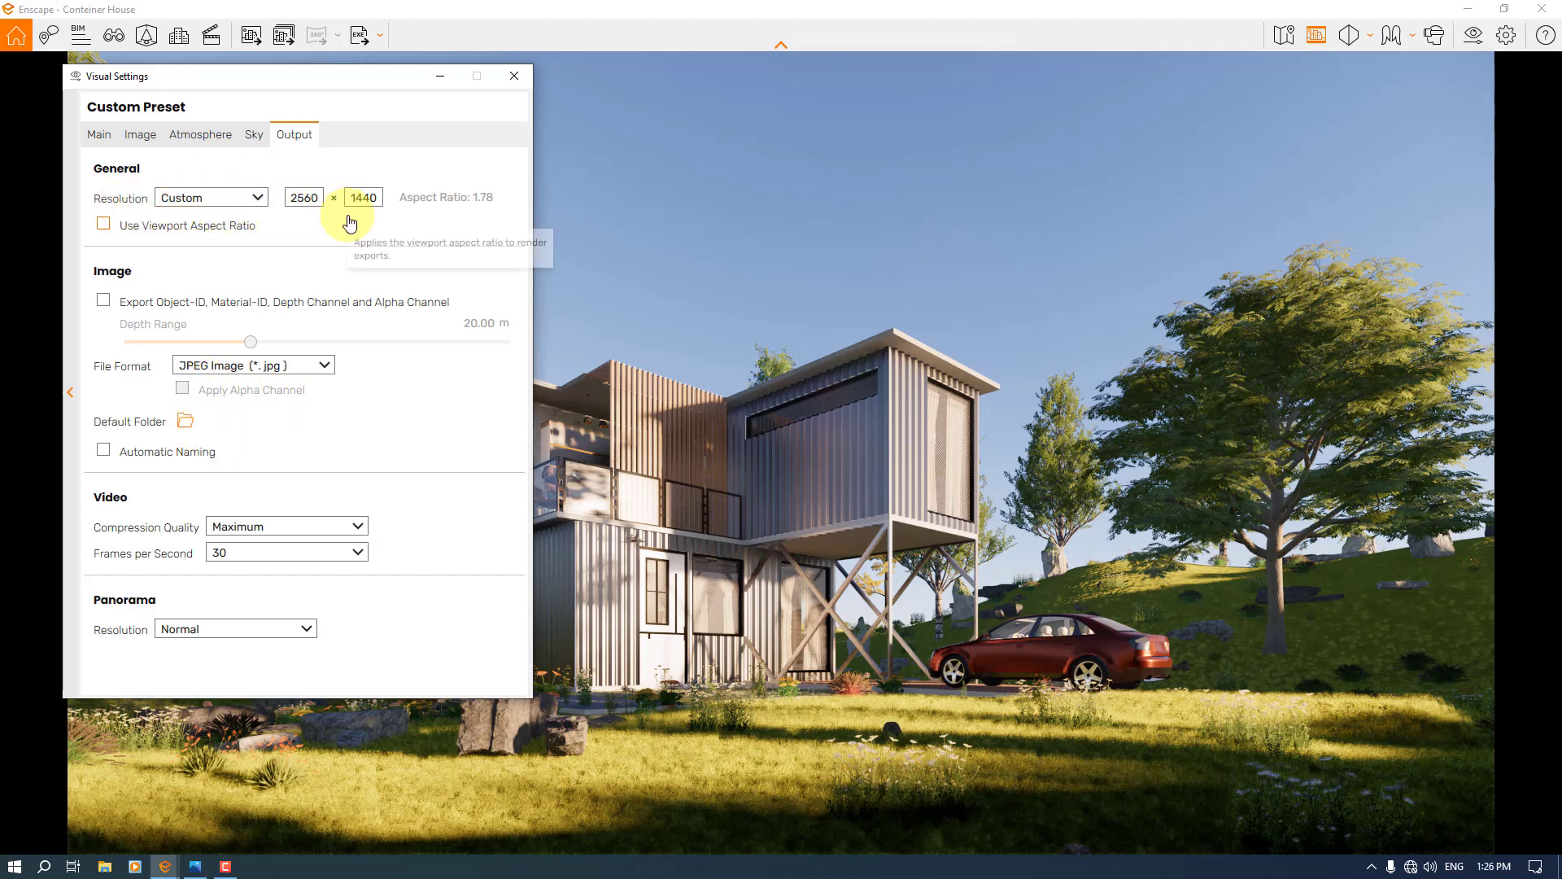
pyautogui.click(254, 136)
pyautogui.click(203, 136)
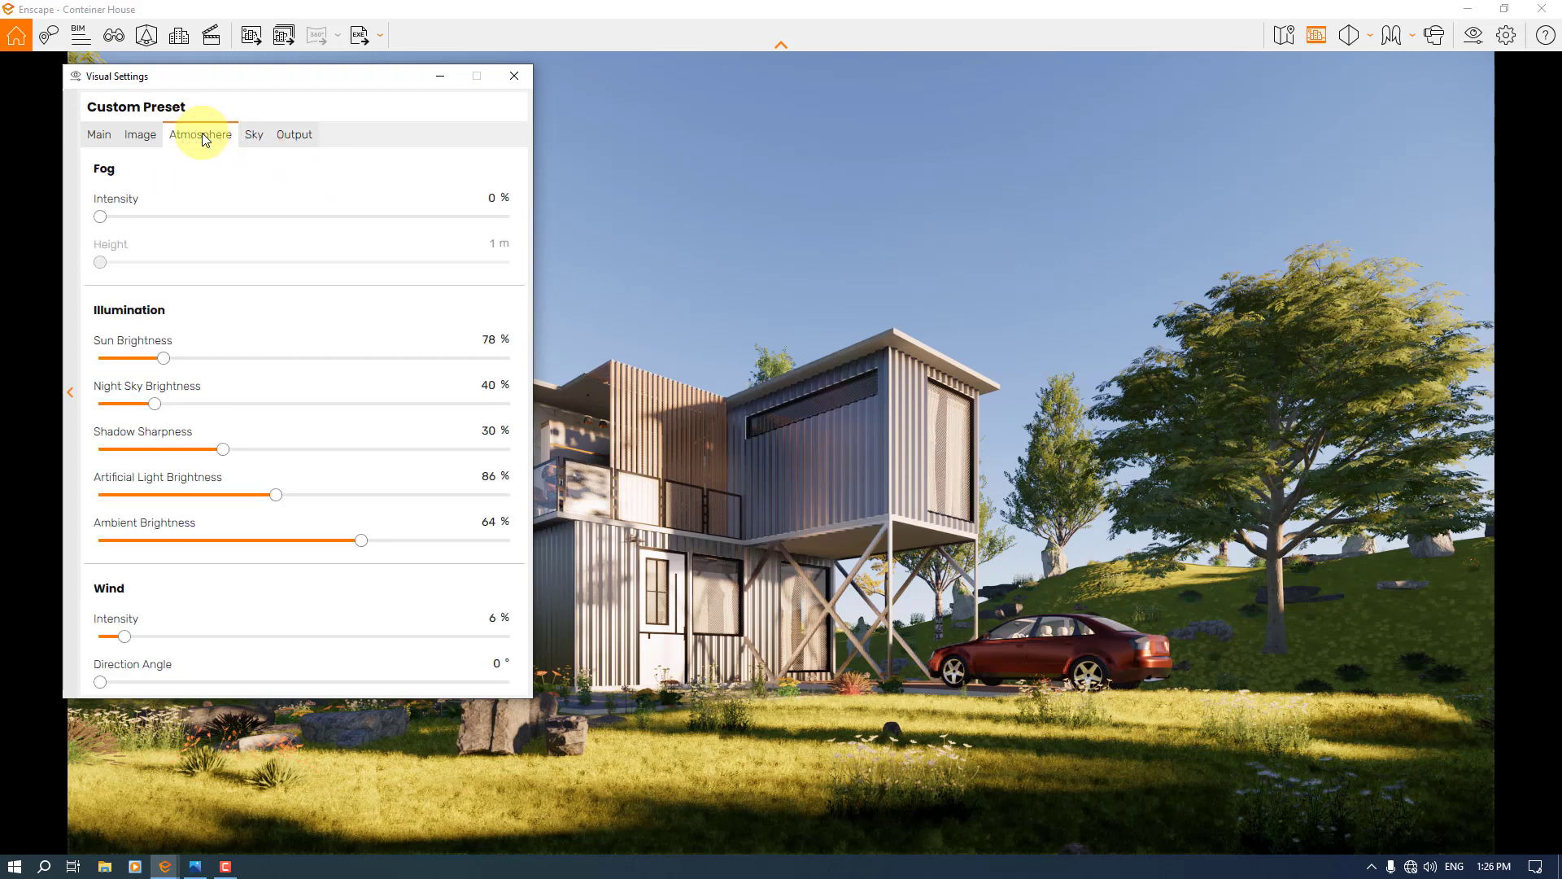
pyautogui.click(154, 132)
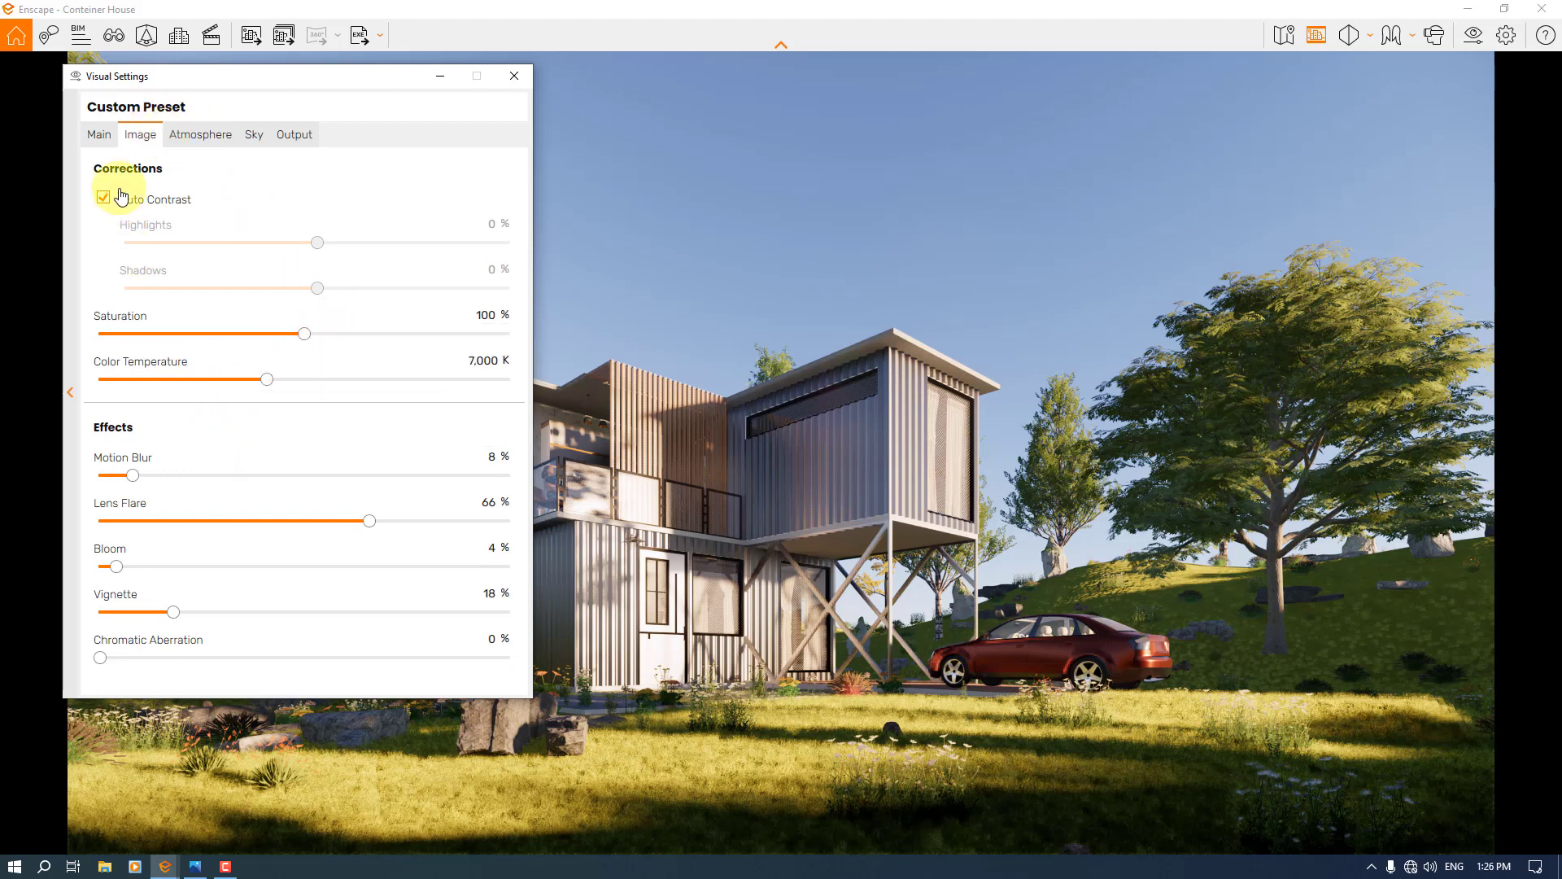
pyautogui.click(98, 135)
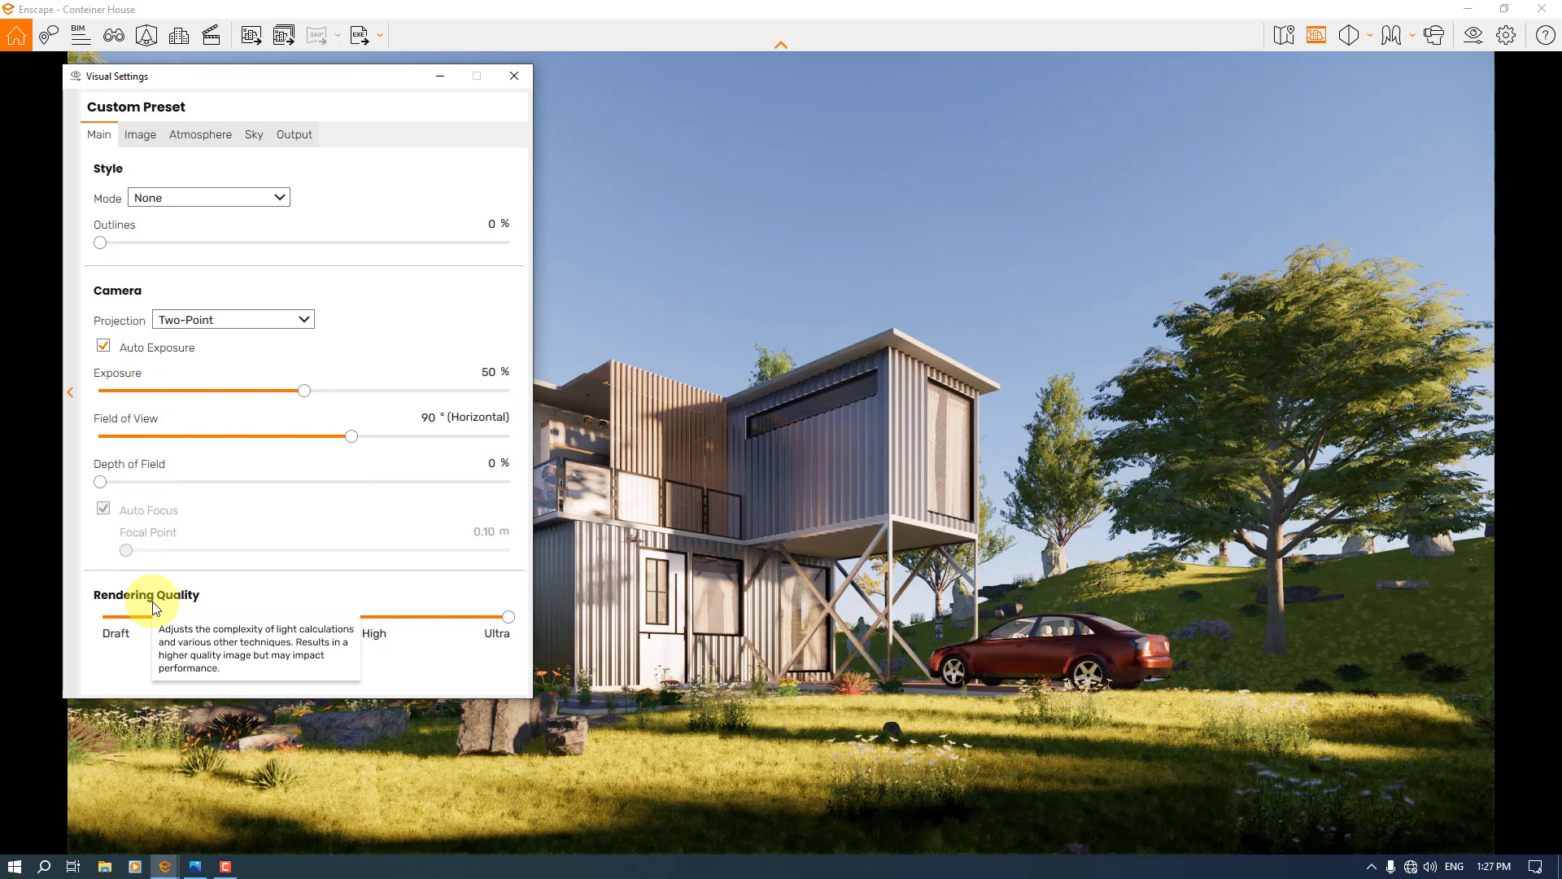
# Set the camera exposure to 56% in the main visual settings.
pyautogui.moveTo(298, 393); pyautogui.dragTo(331, 391)
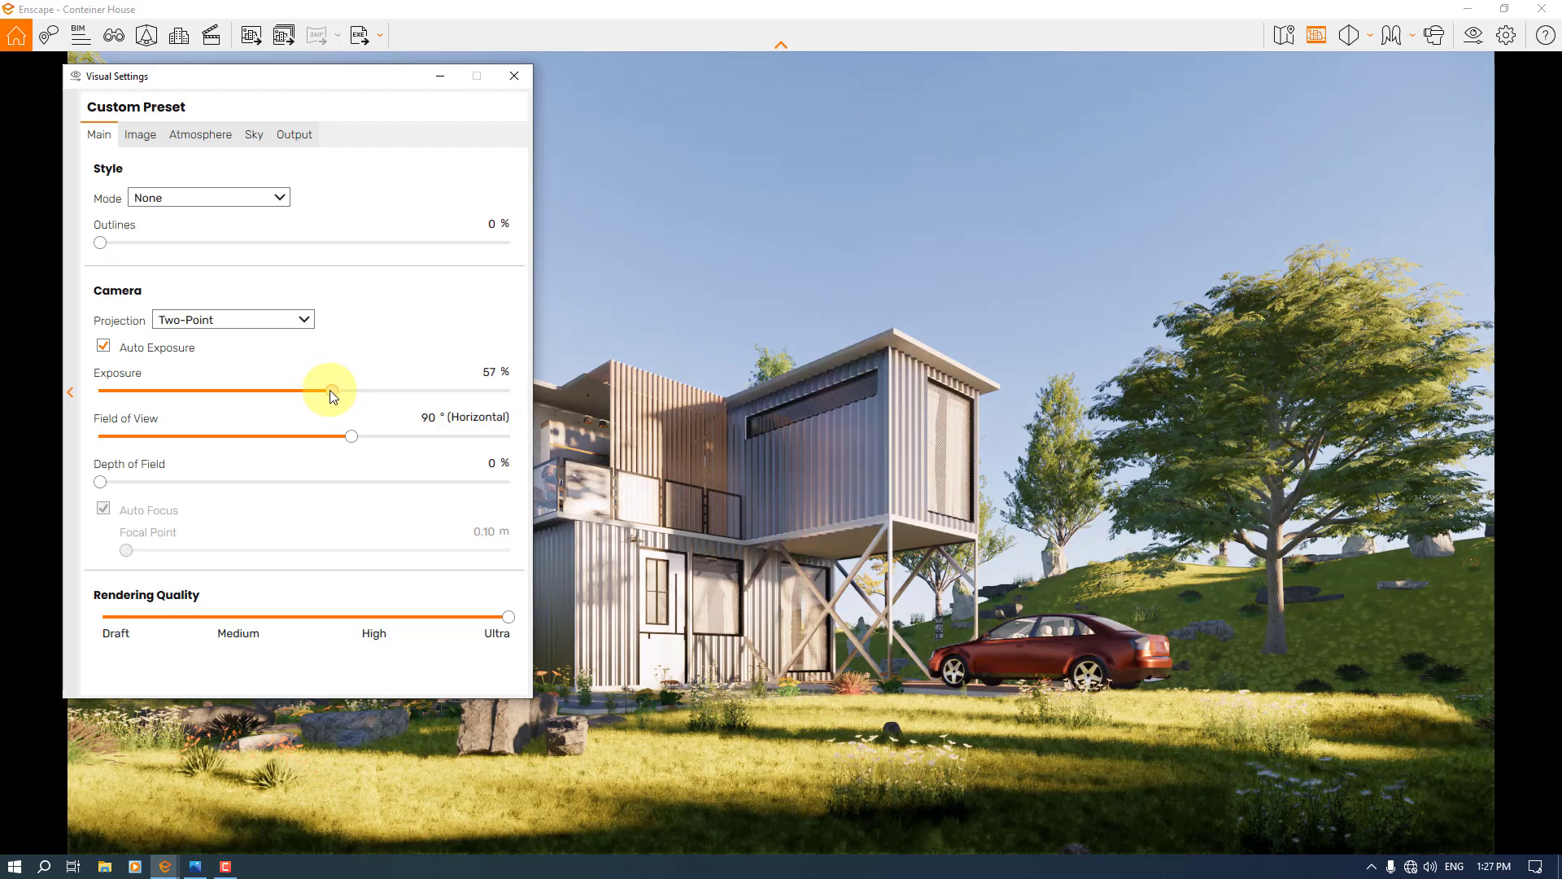
pyautogui.click(491, 374)
pyautogui.write('56')
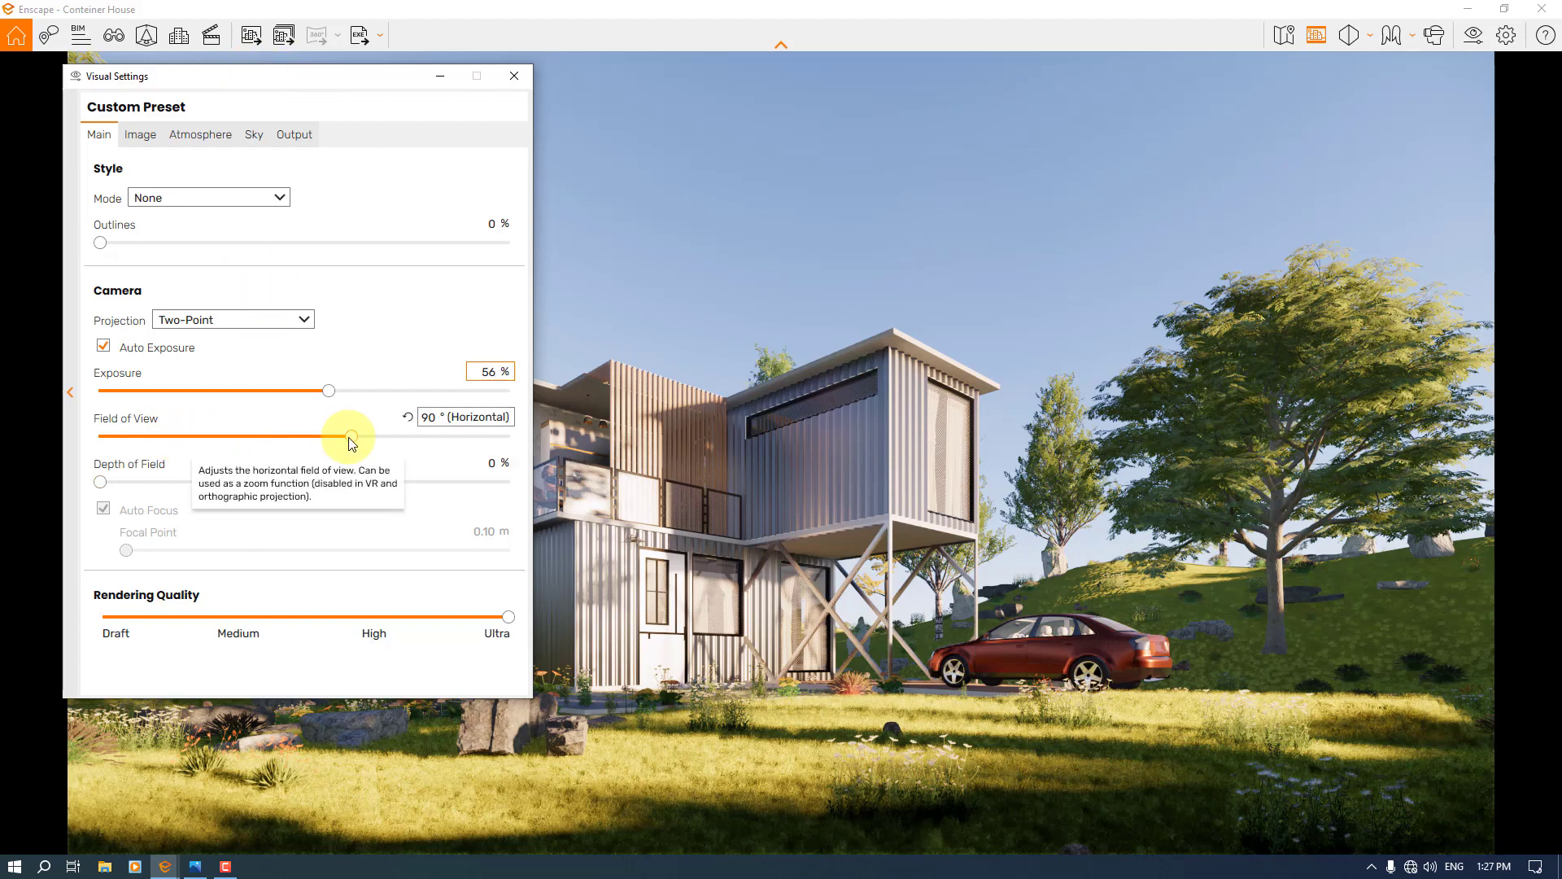
# Test horizontal fields of view of 62°, 138° and 66°, moving the settings window aside to judge the framing.
pyautogui.moveTo(349, 436); pyautogui.dragTo(261, 444)
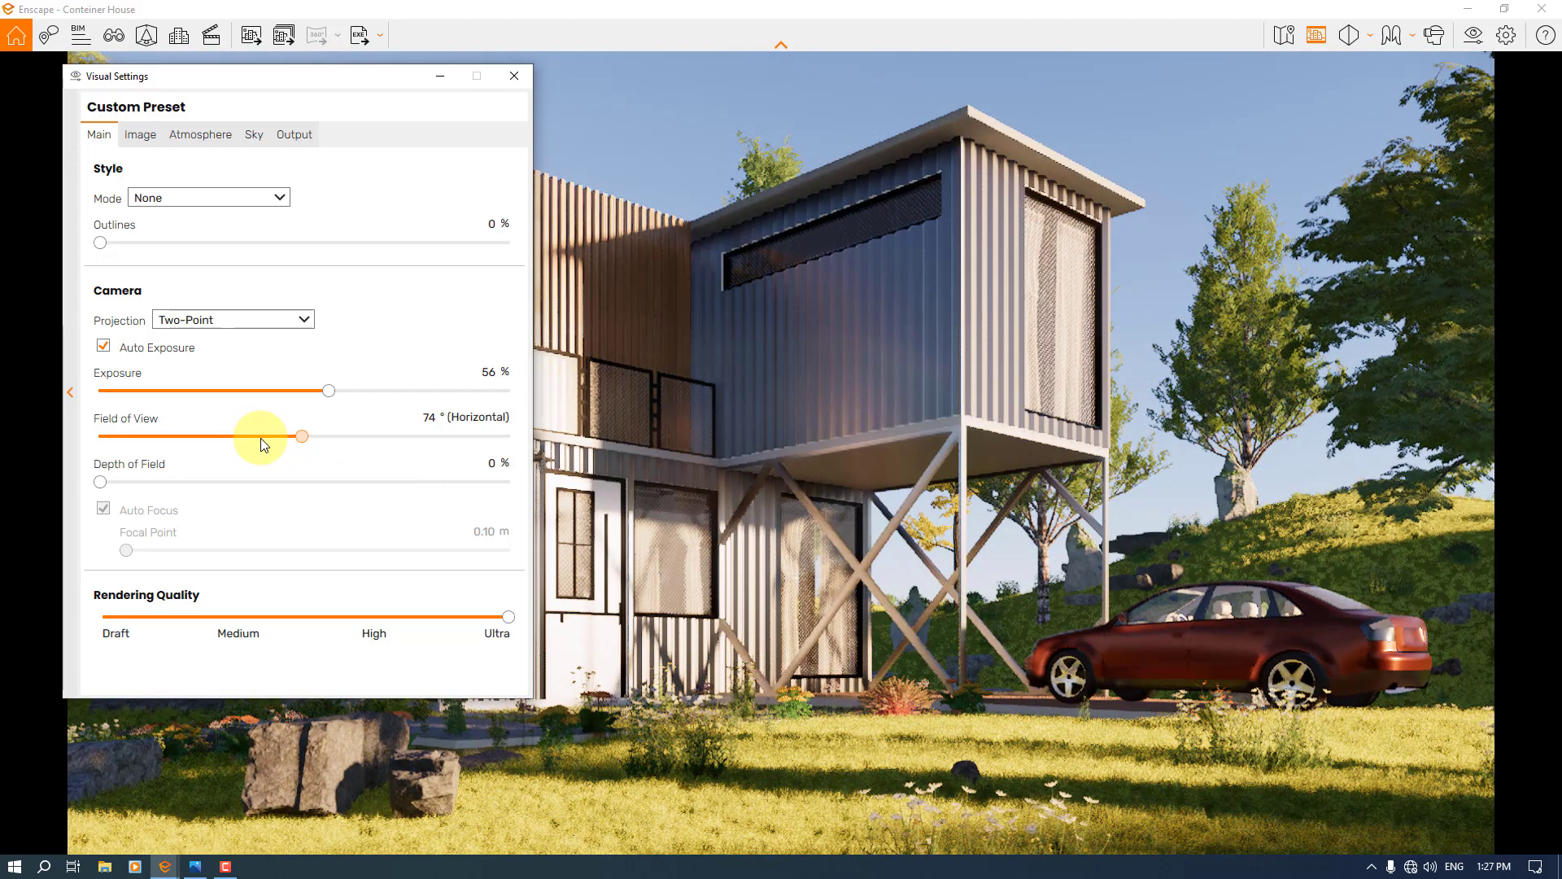
pyautogui.click(262, 78)
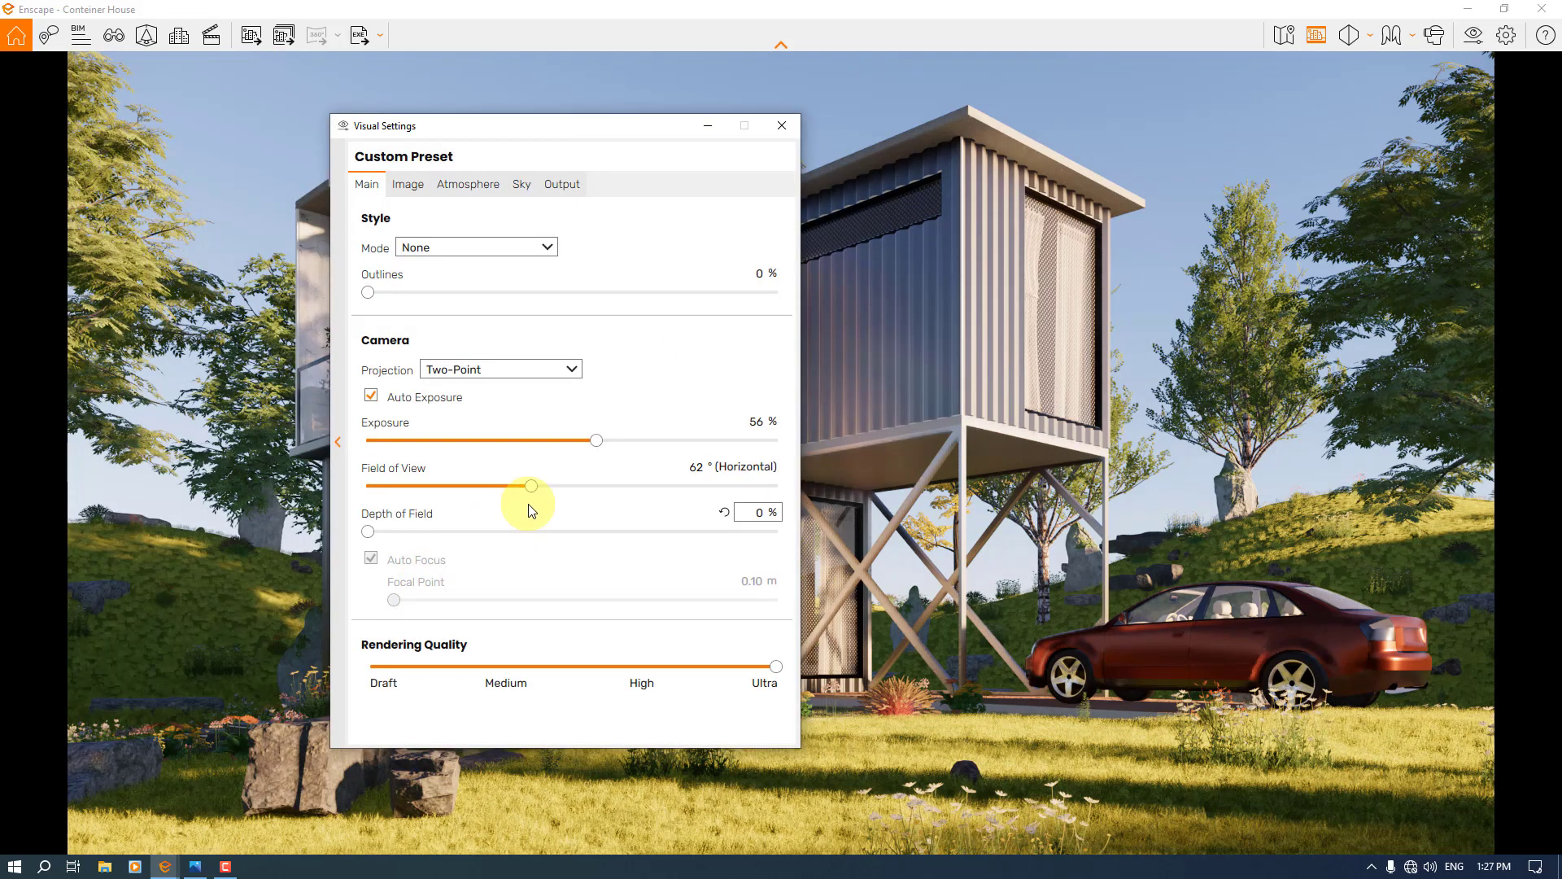
pyautogui.moveTo(531, 486); pyautogui.dragTo(774, 497)
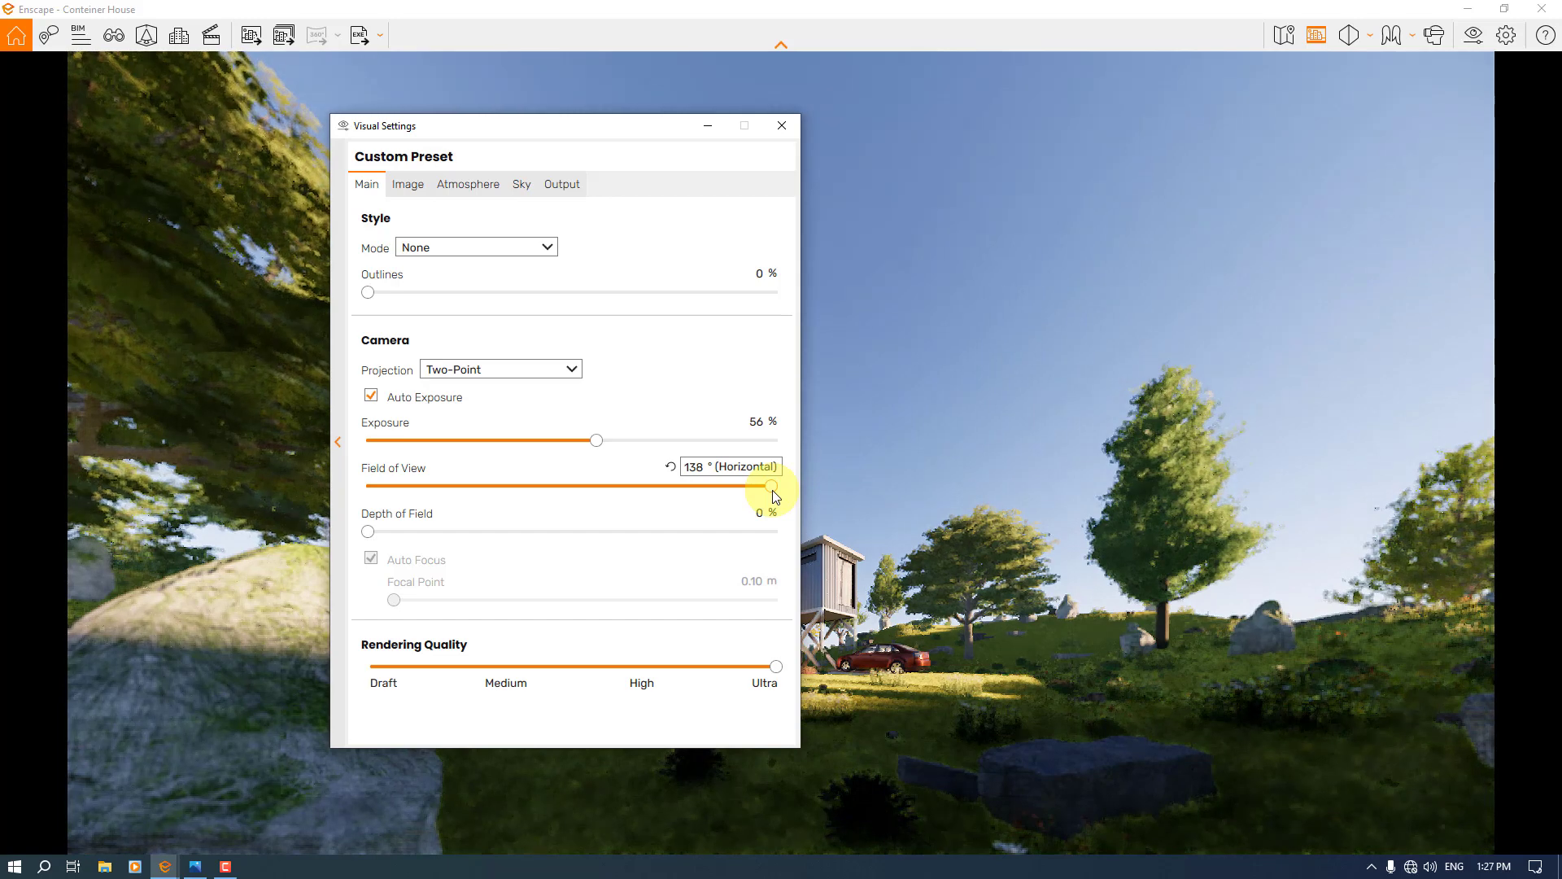
pyautogui.click(722, 485)
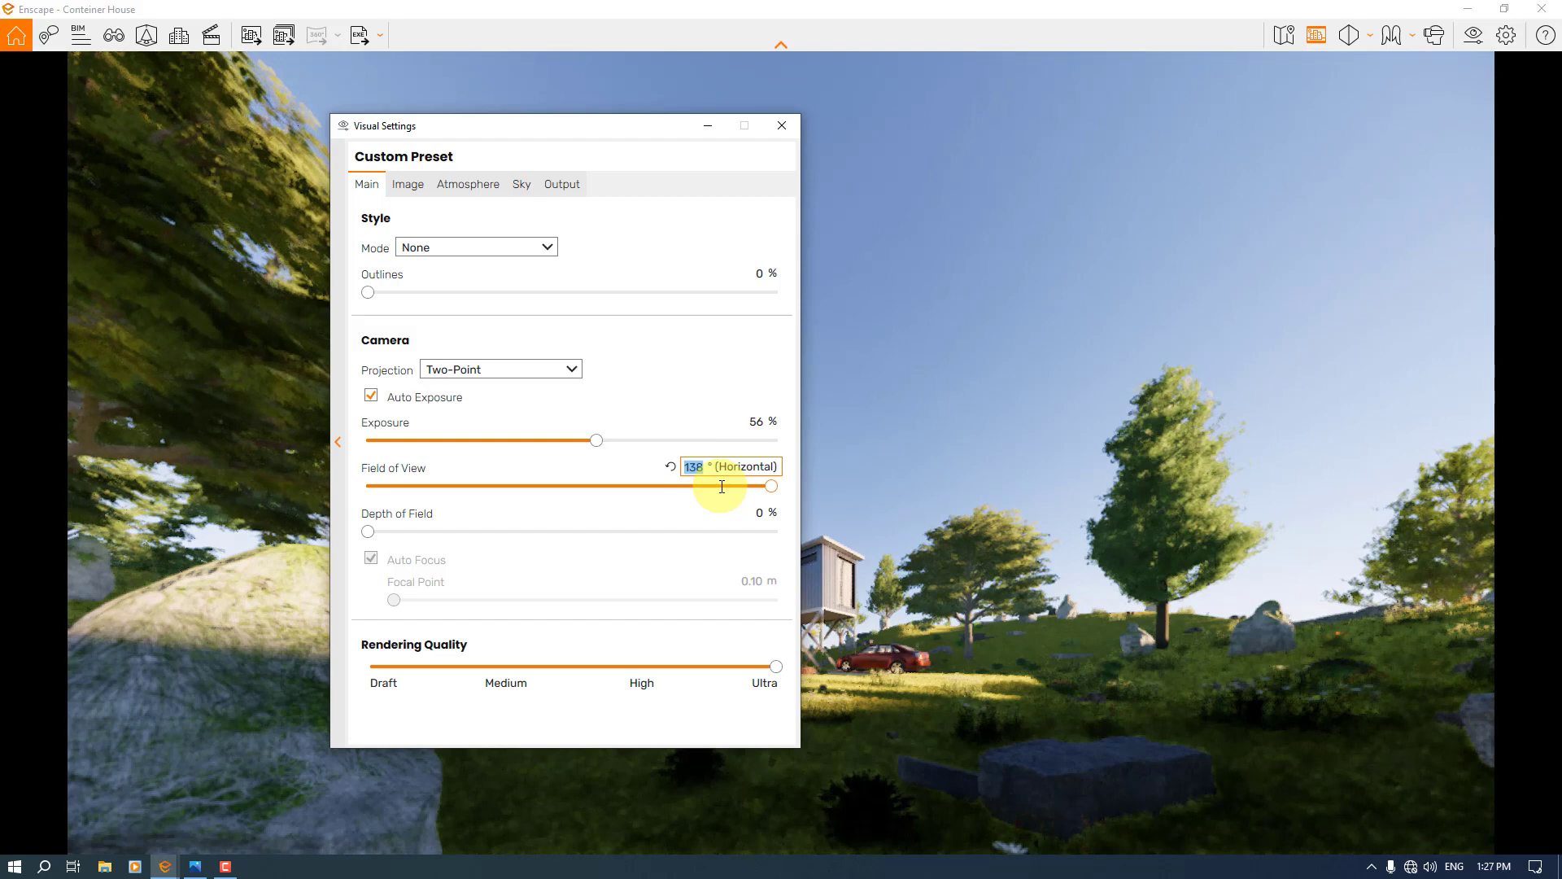
pyautogui.write('6')
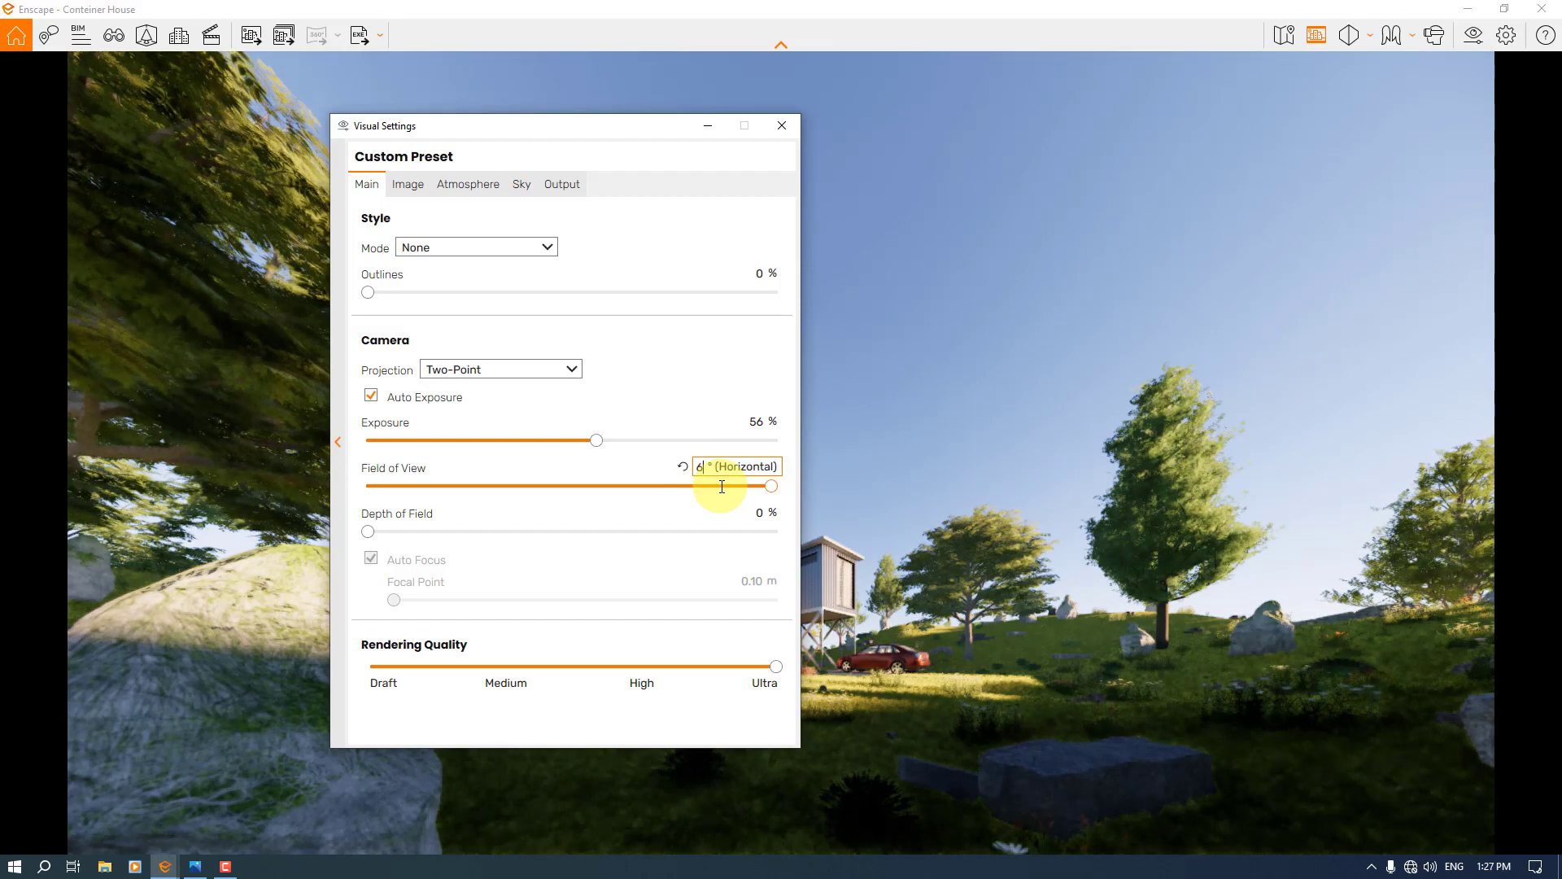
pyautogui.write('6')
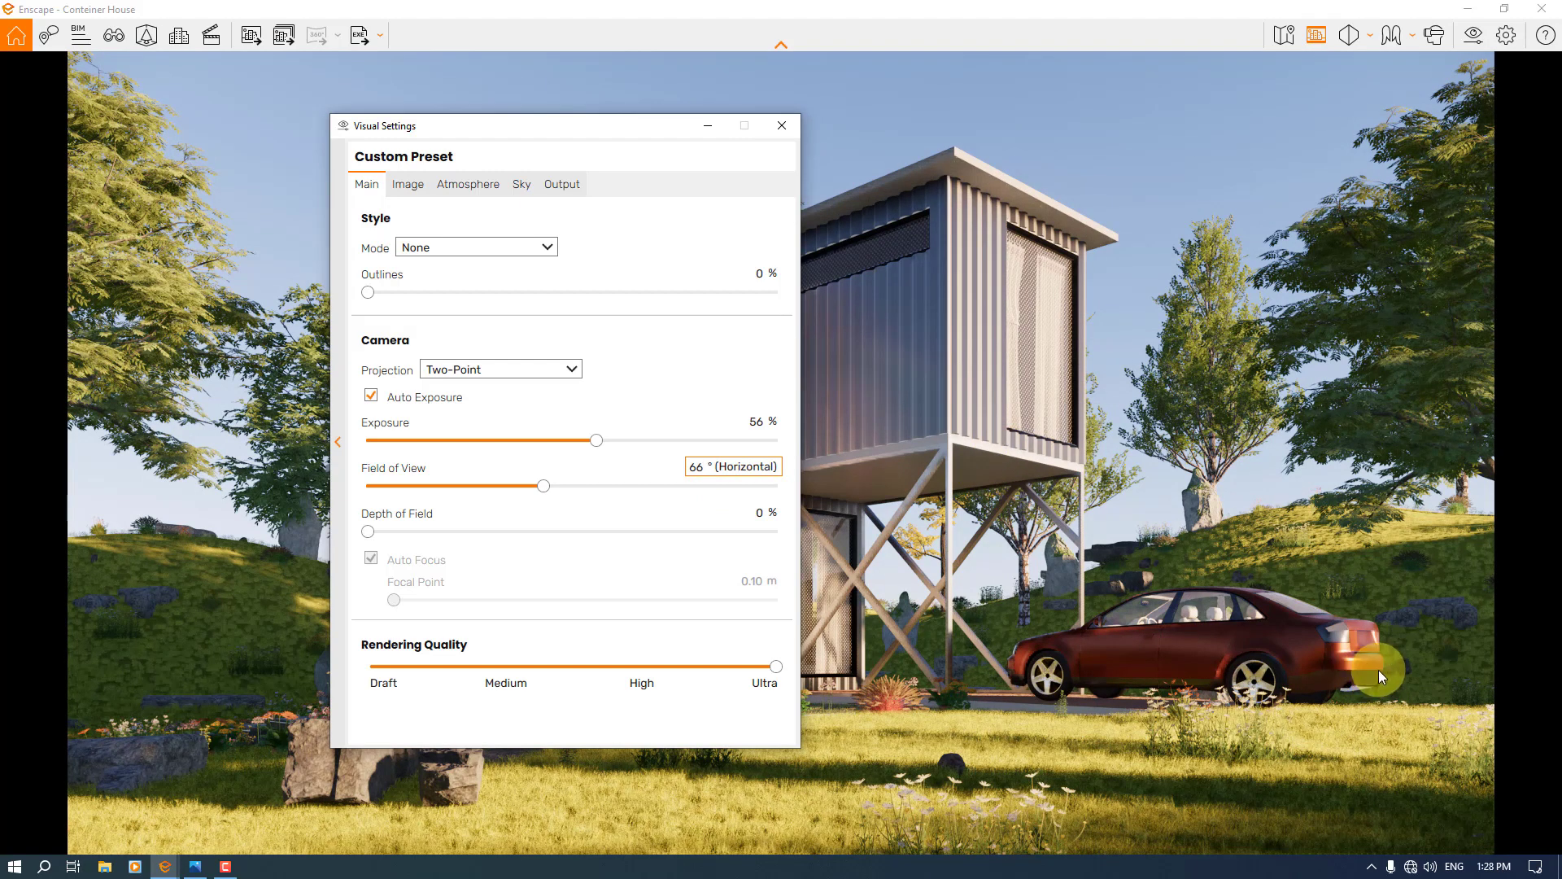
pyautogui.moveTo(524, 126); pyautogui.dragTo(900, 133)
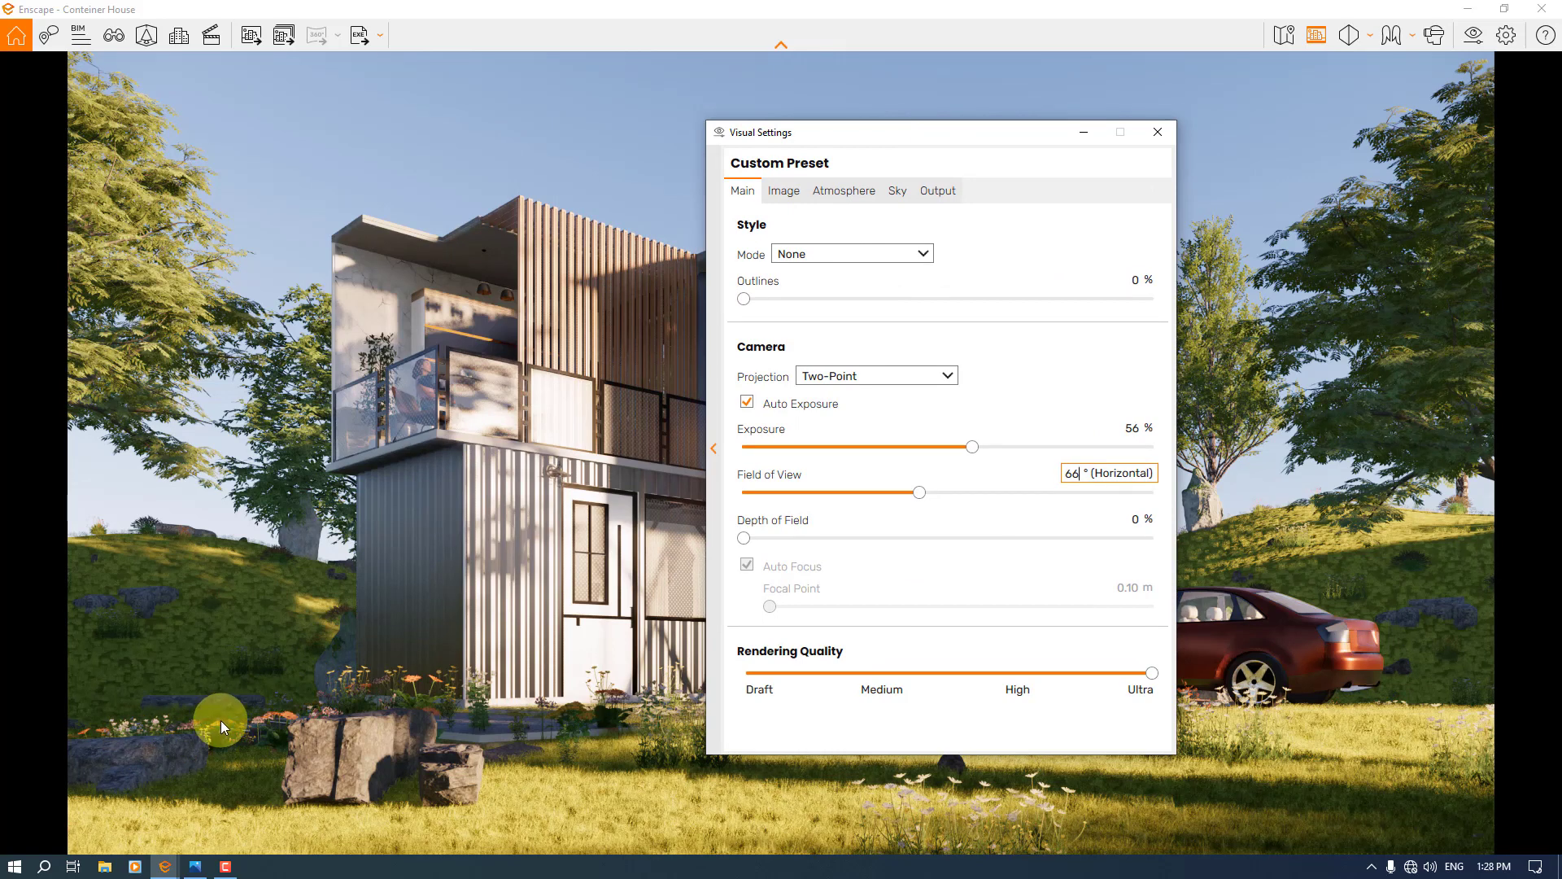
pyautogui.moveTo(830, 129); pyautogui.dragTo(561, 106)
# Try a 58° horizontal field of view, and set it to 62°.
pyautogui.click(648, 468)
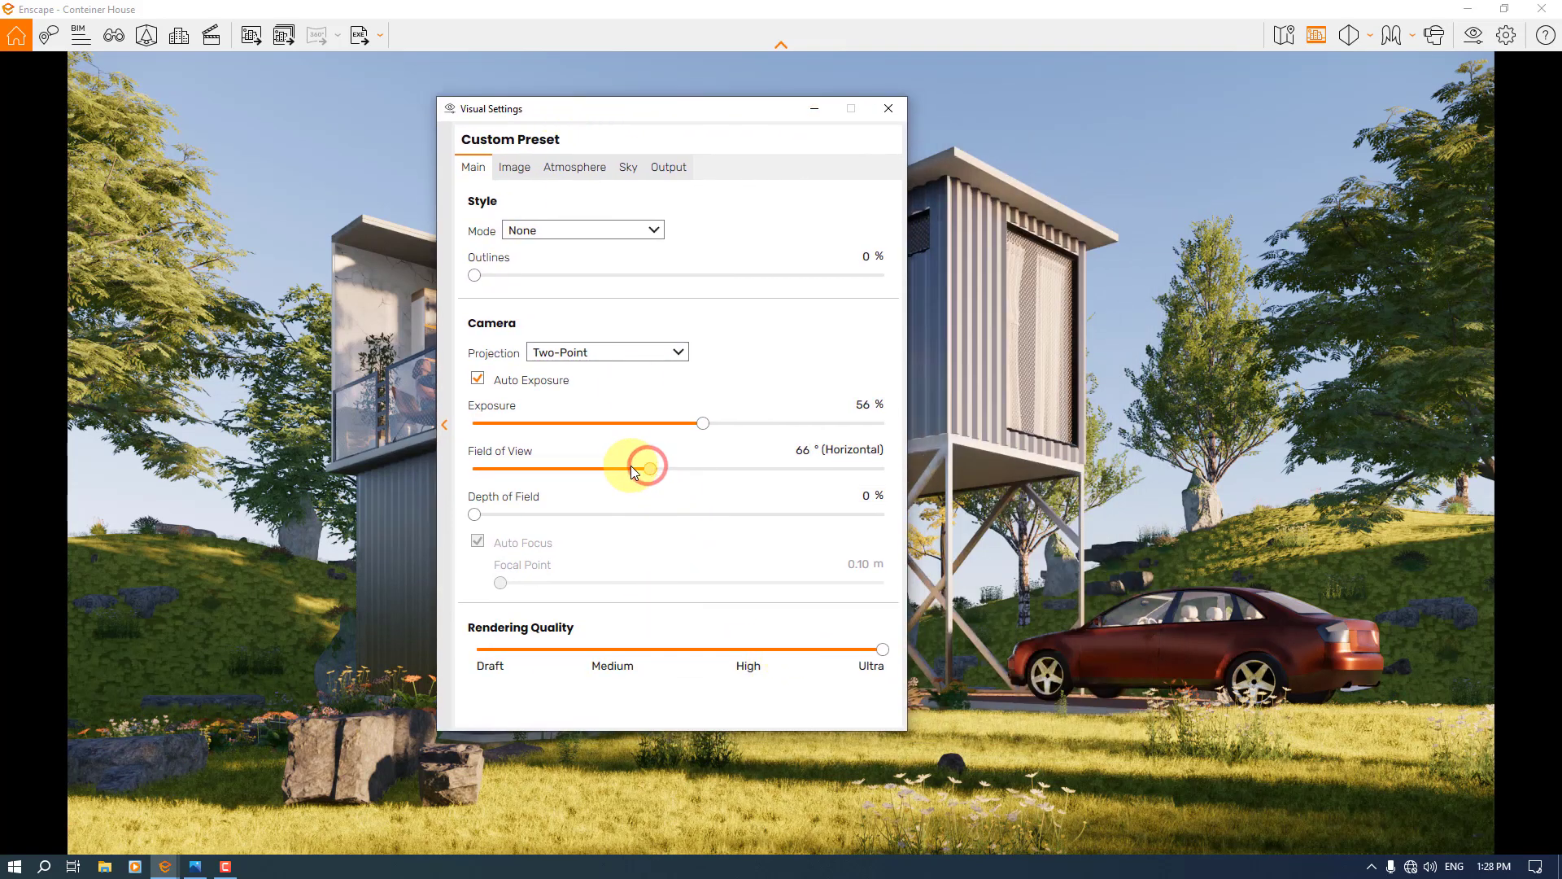
pyautogui.click(624, 470)
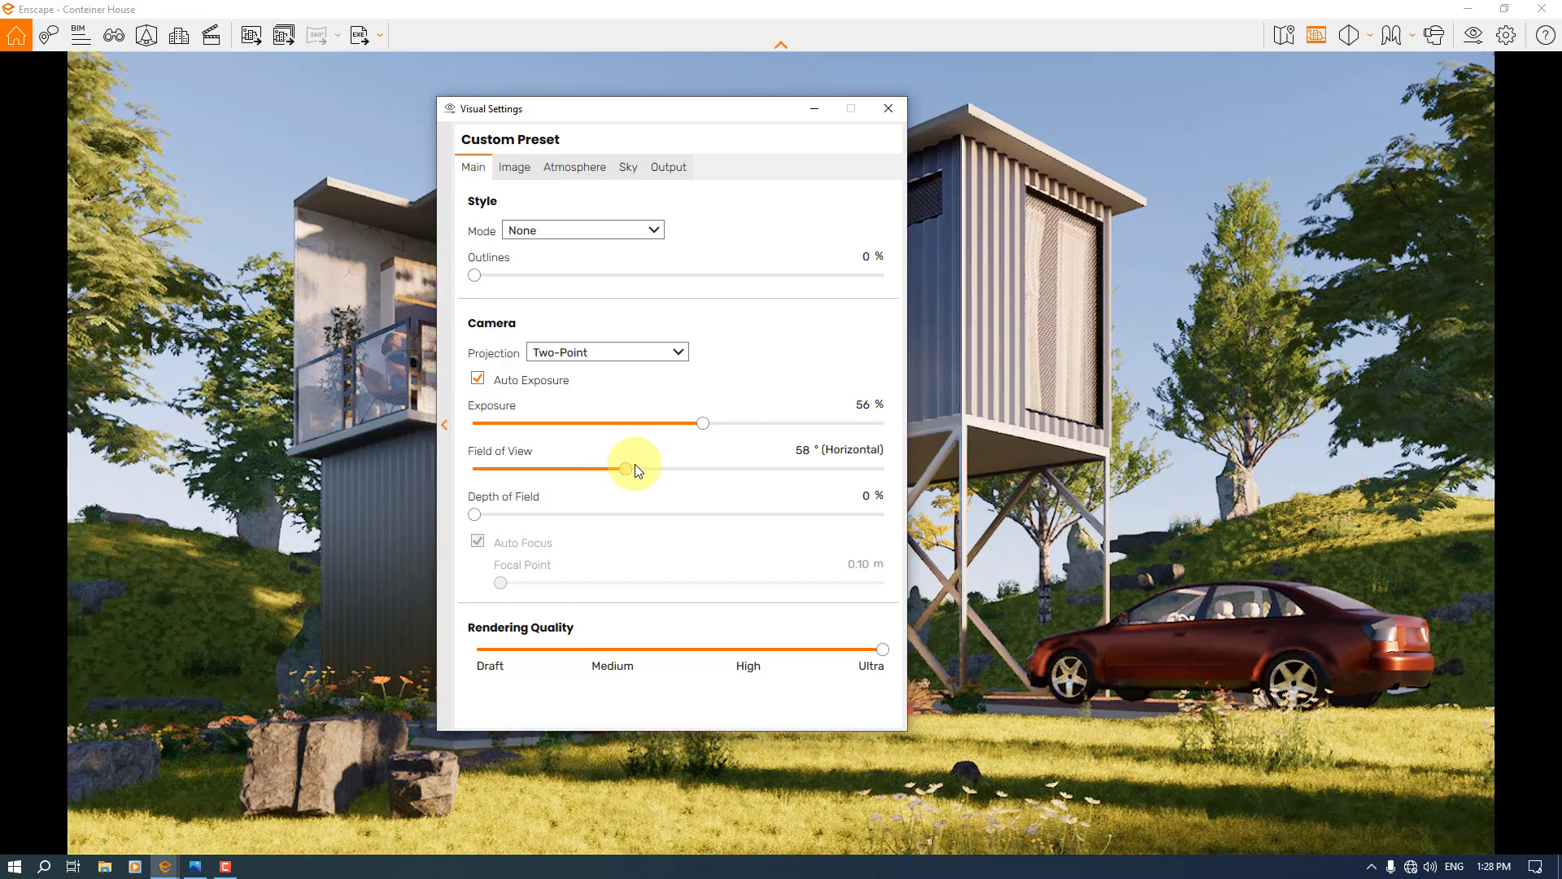
pyautogui.doubleClick(806, 448)
pyautogui.write('62')
pyautogui.press('Return')
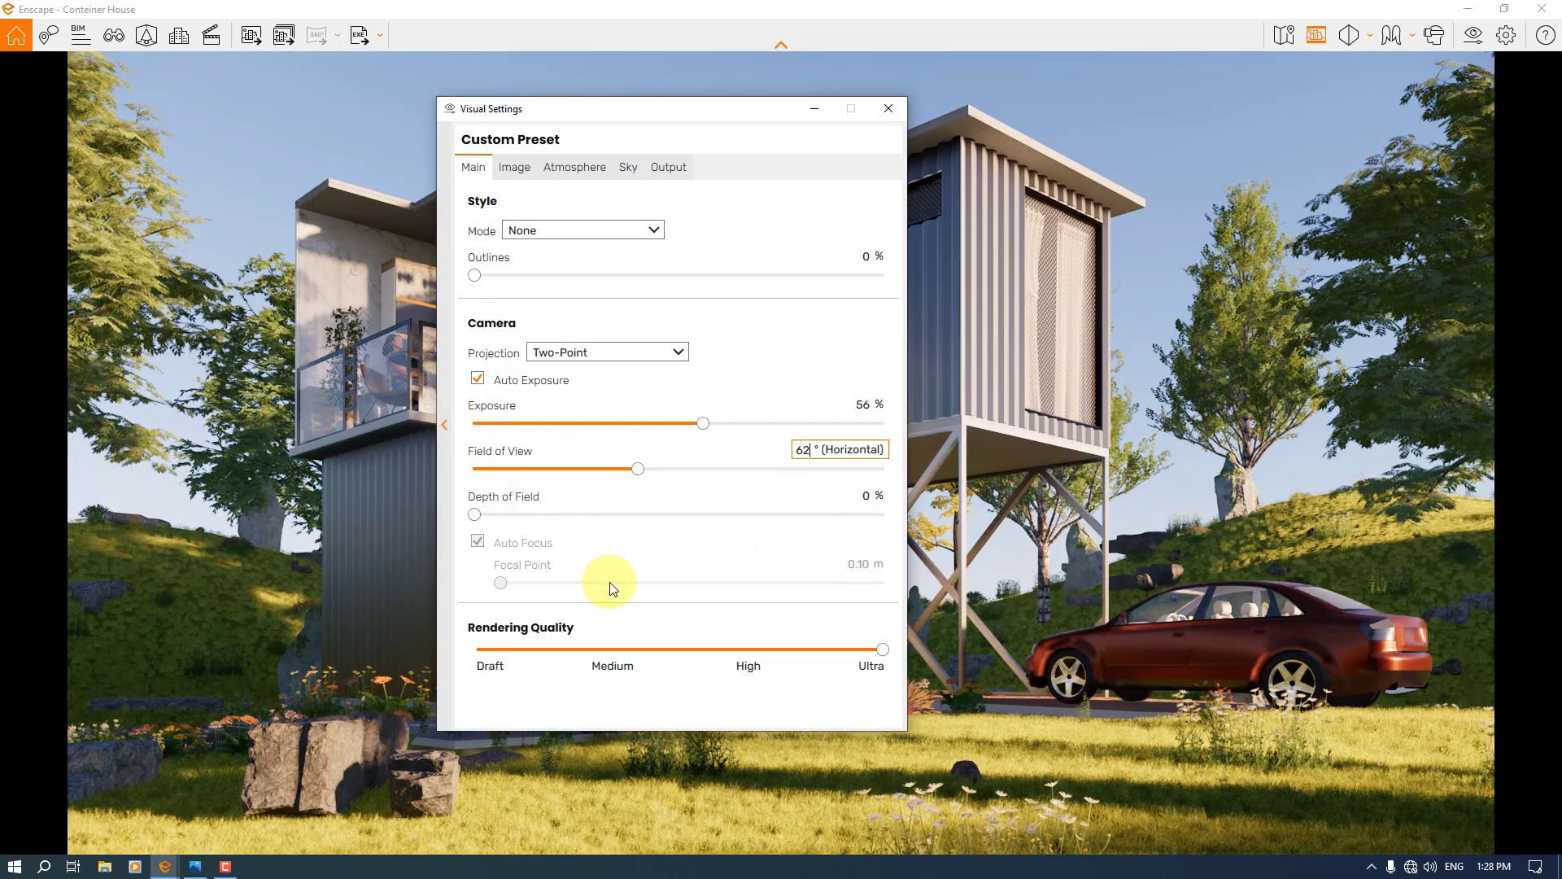
# Save the custom visual preset as a Visual Settings Preset file named "Rendering Setting" on the Desktop.
pyautogui.click(444, 431)
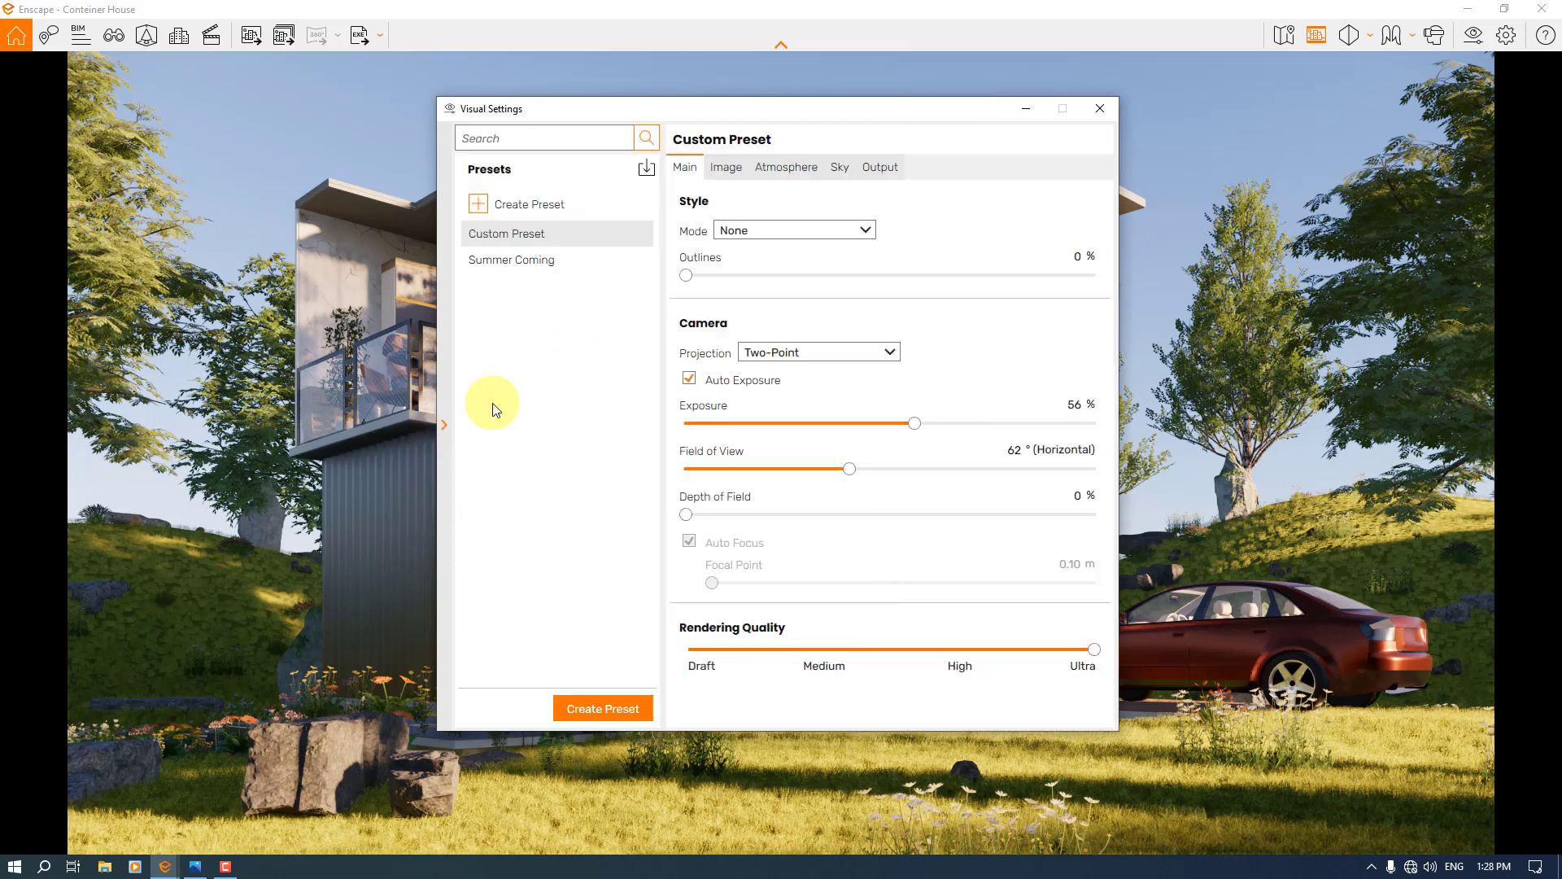
pyautogui.click(448, 427)
pyautogui.click(447, 419)
pyautogui.click(642, 235)
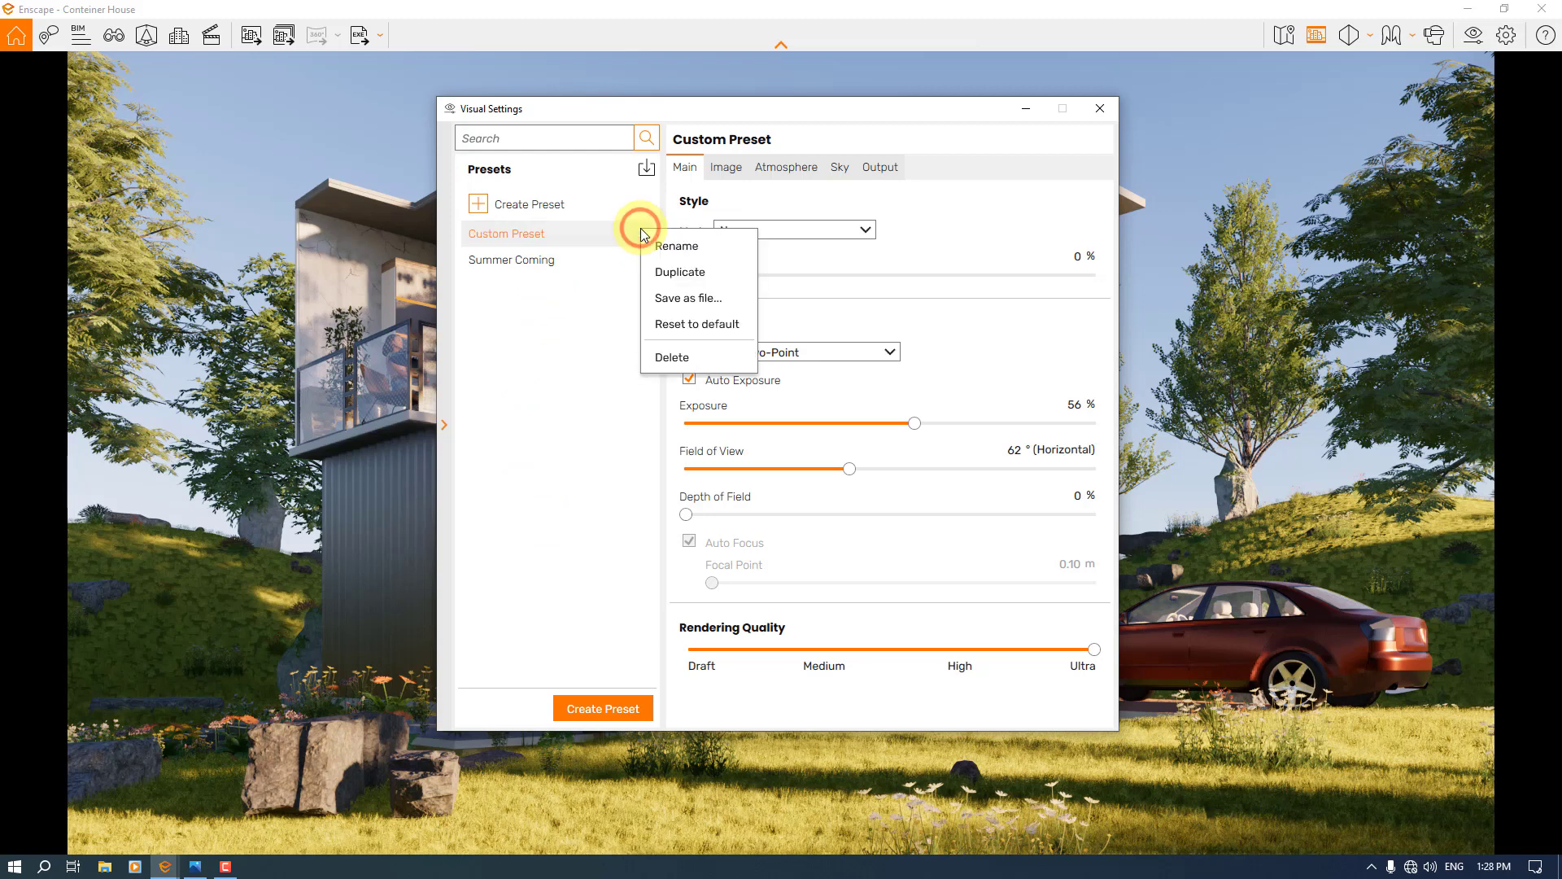
pyautogui.click(674, 302)
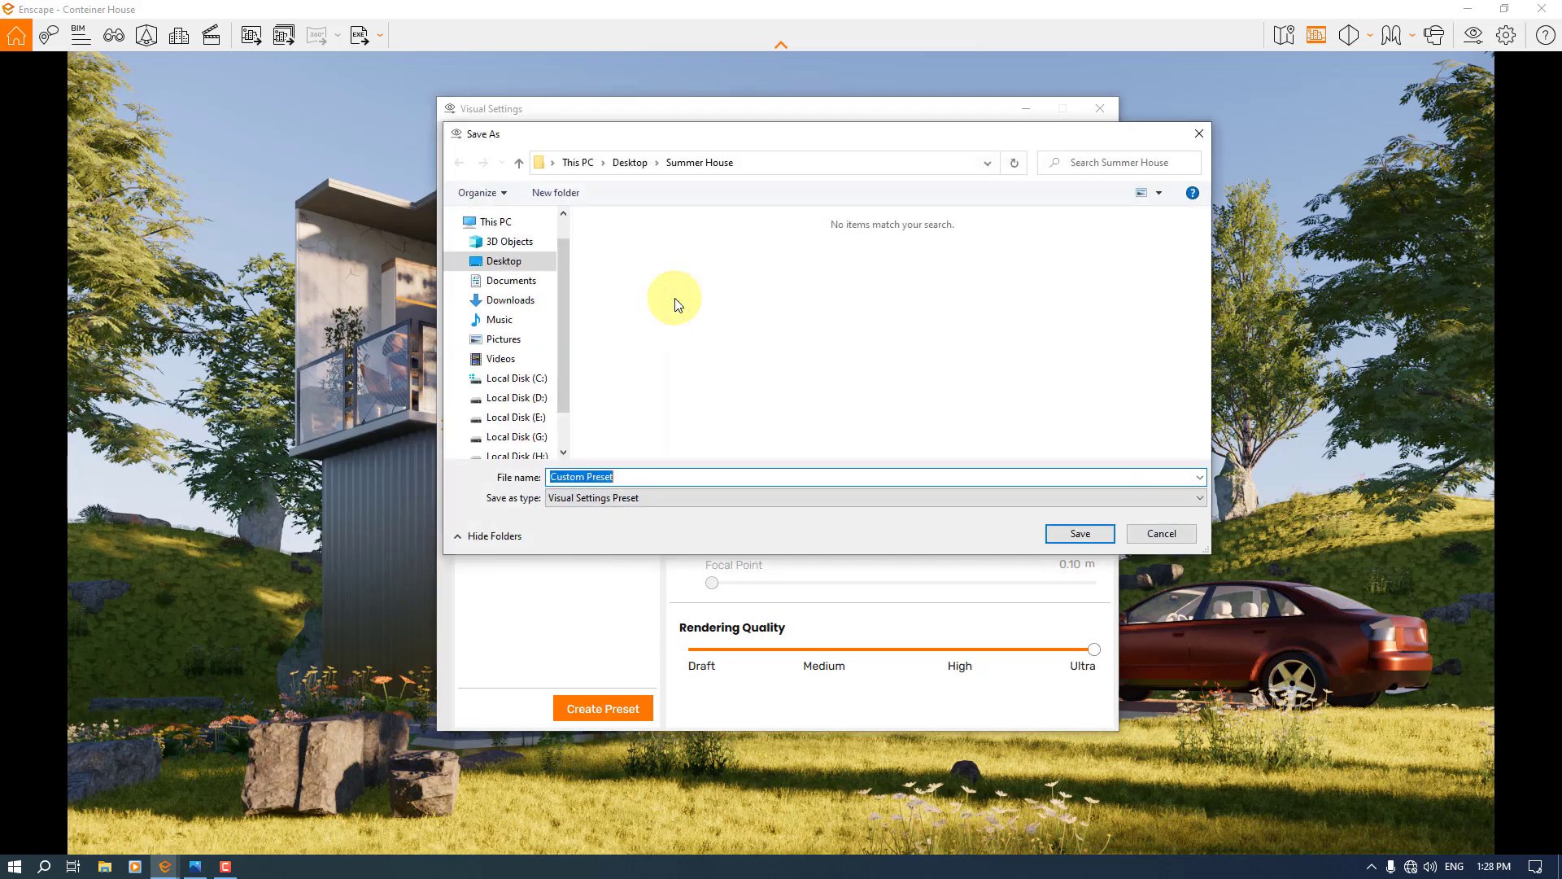
pyautogui.click(523, 261)
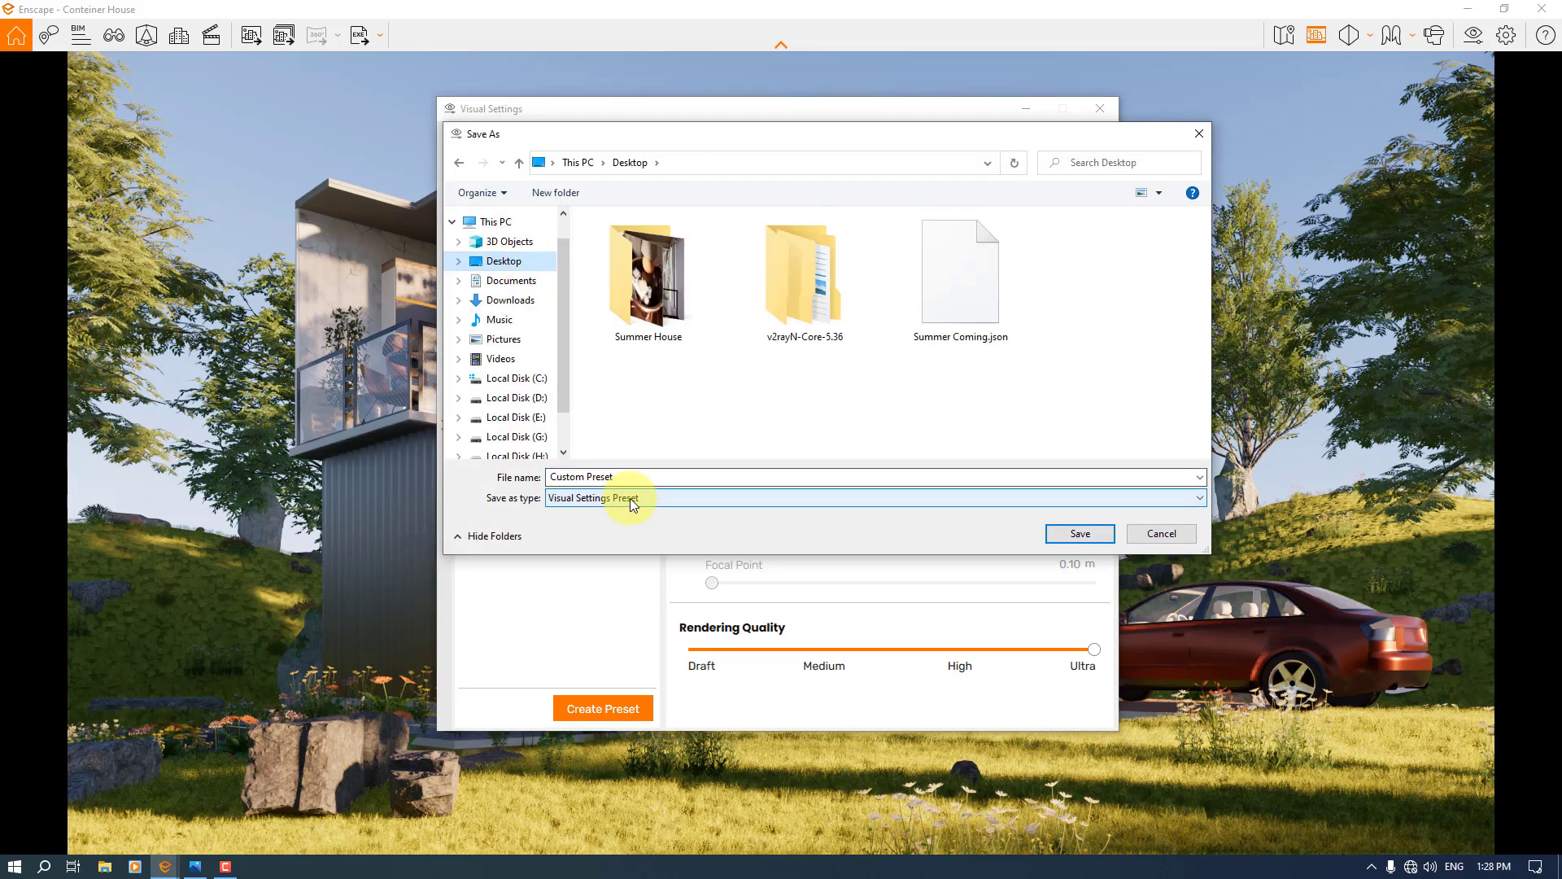
pyautogui.click(635, 475)
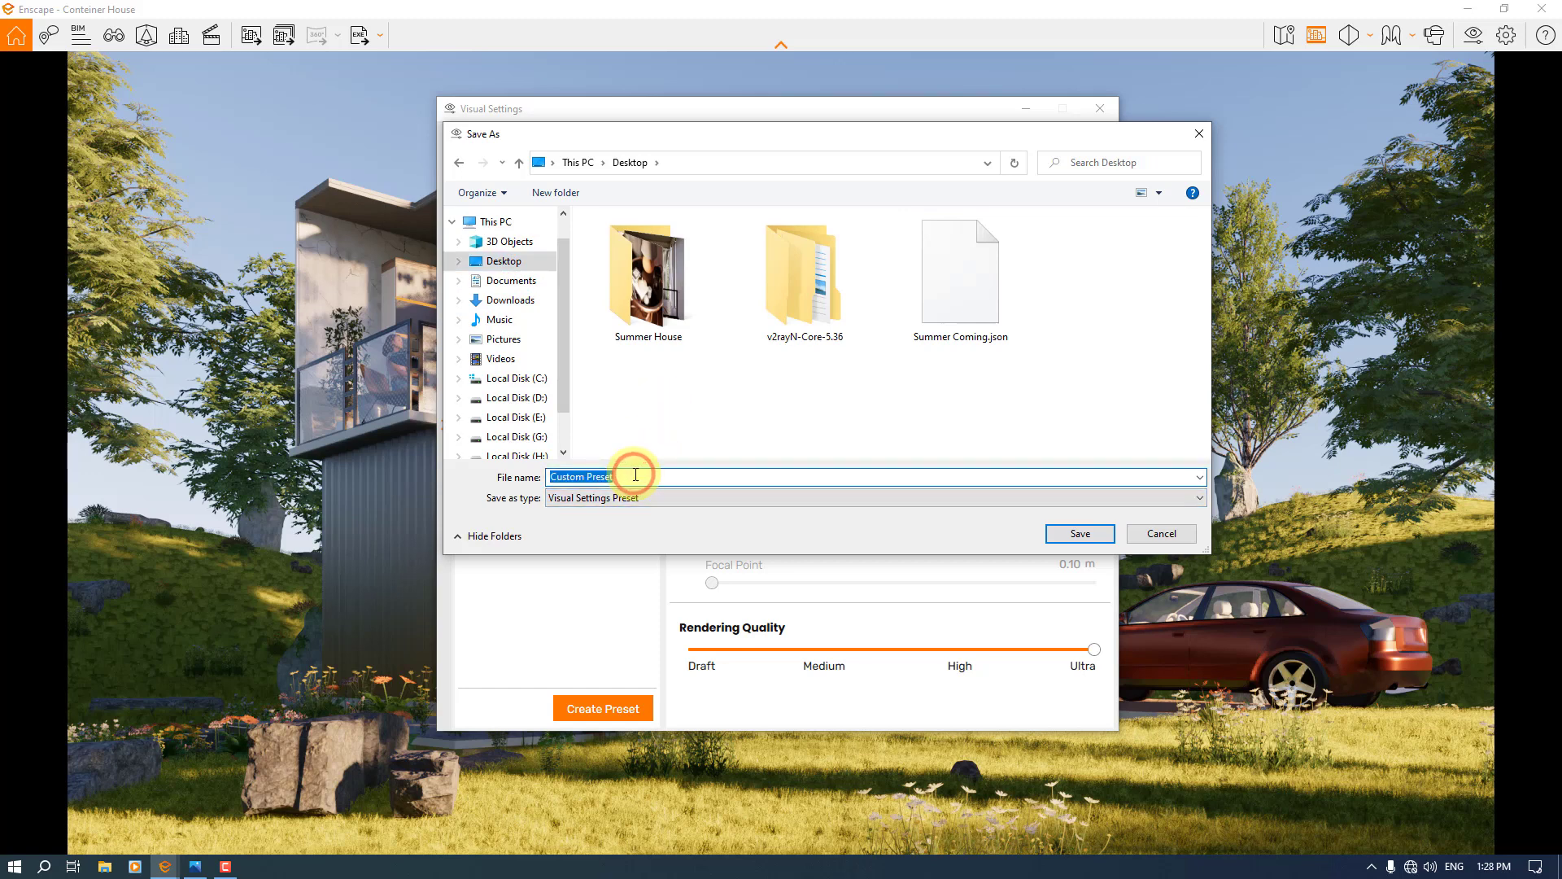
pyautogui.write('Renderin')
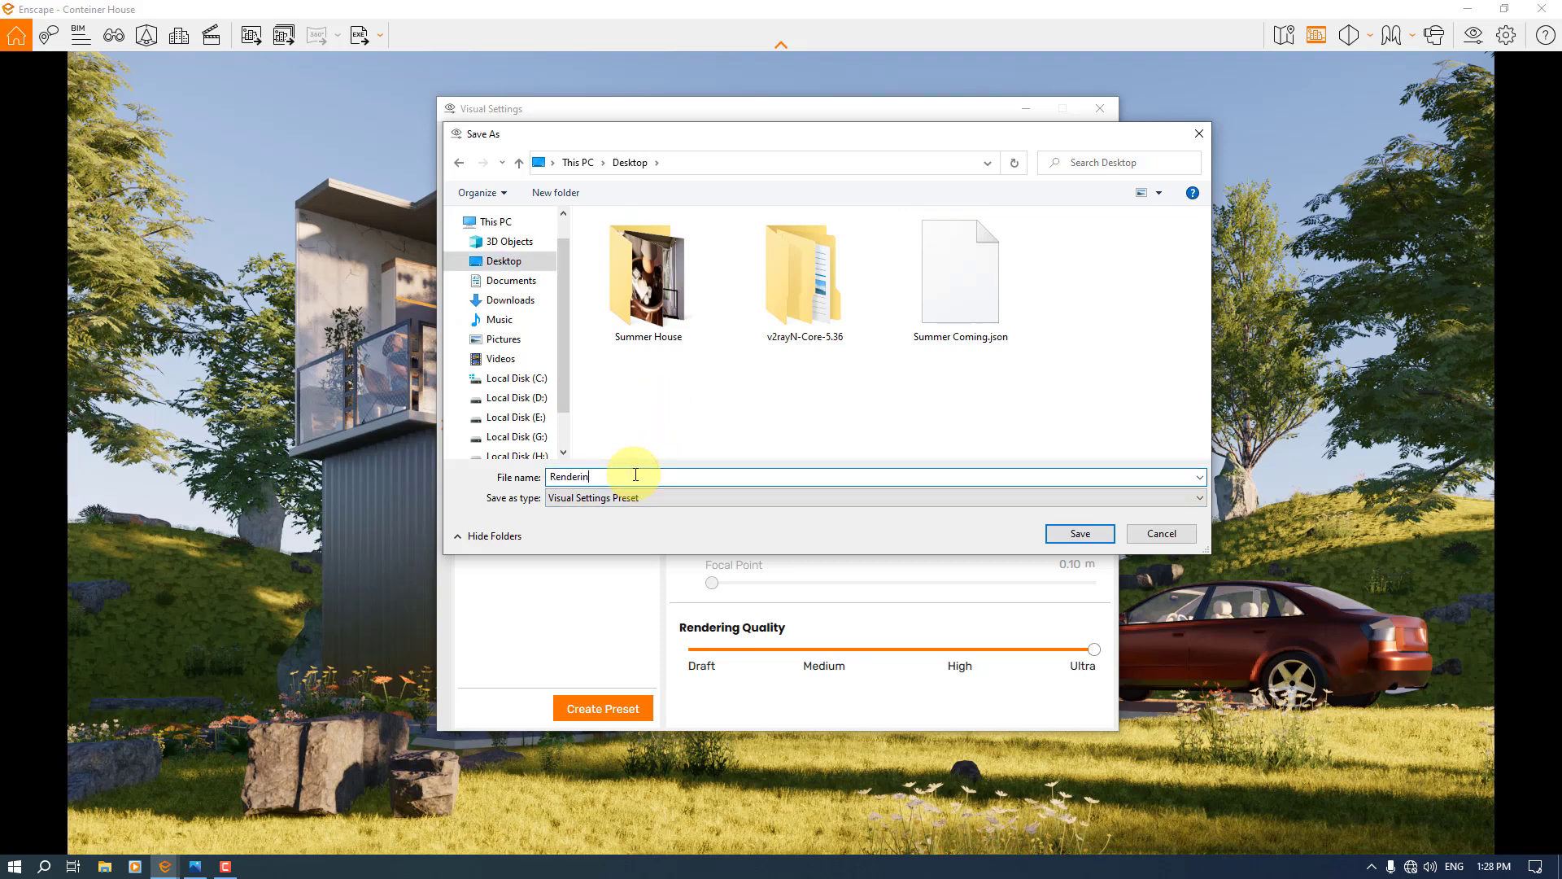
pyautogui.write('g Setting')
pyautogui.click(1061, 535)
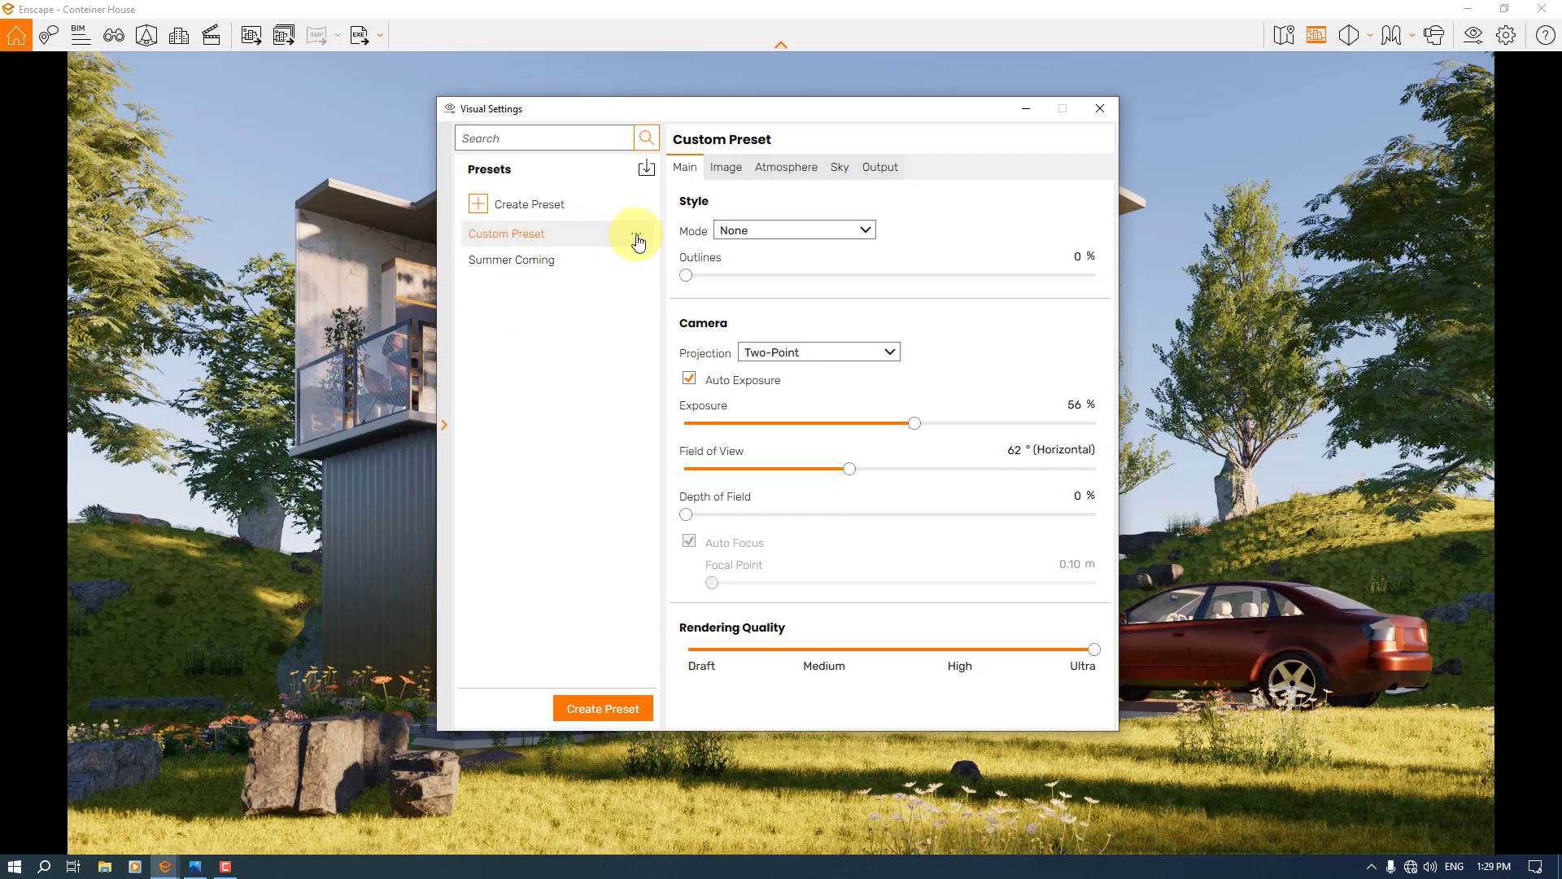
# Rename the custom visual preset to "Render VS1".
pyautogui.click(637, 238)
pyautogui.click(656, 246)
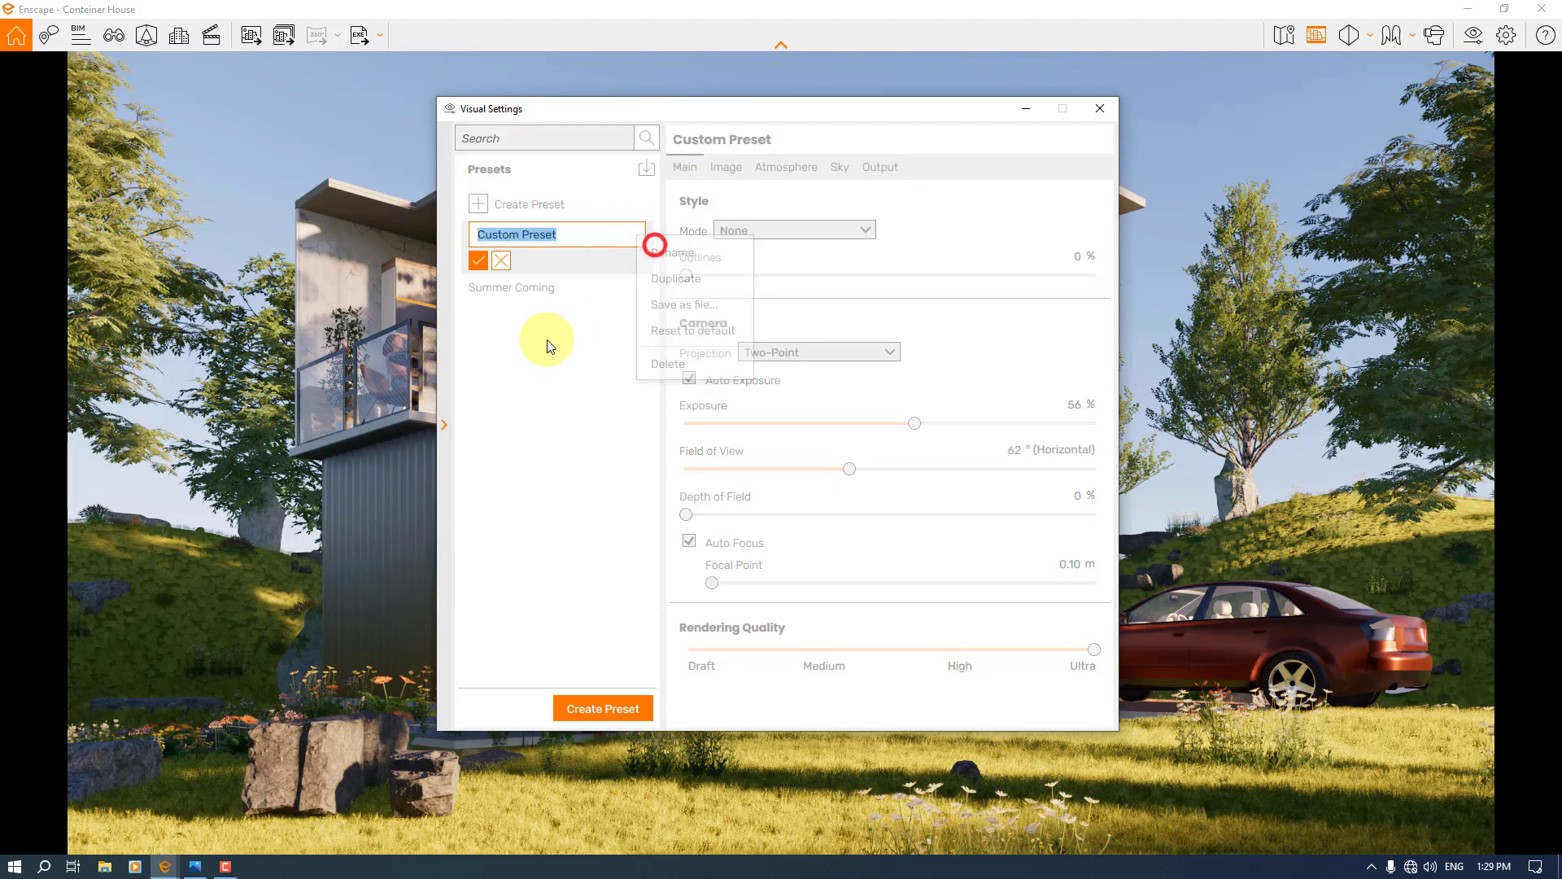
pyautogui.write('Re')
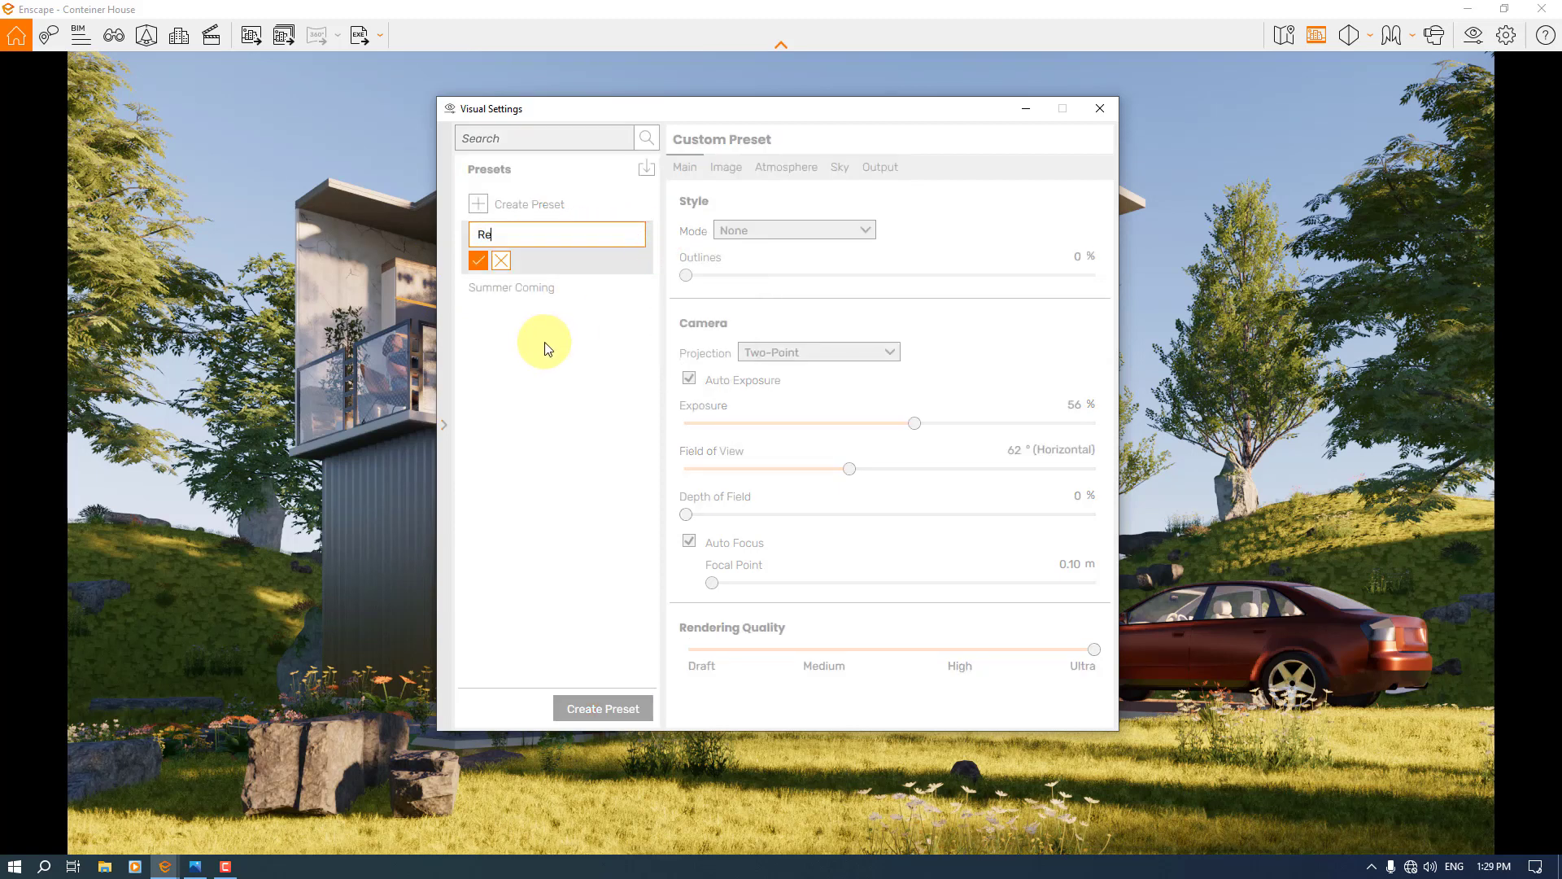
pyautogui.write('nder VS1')
pyautogui.click(478, 260)
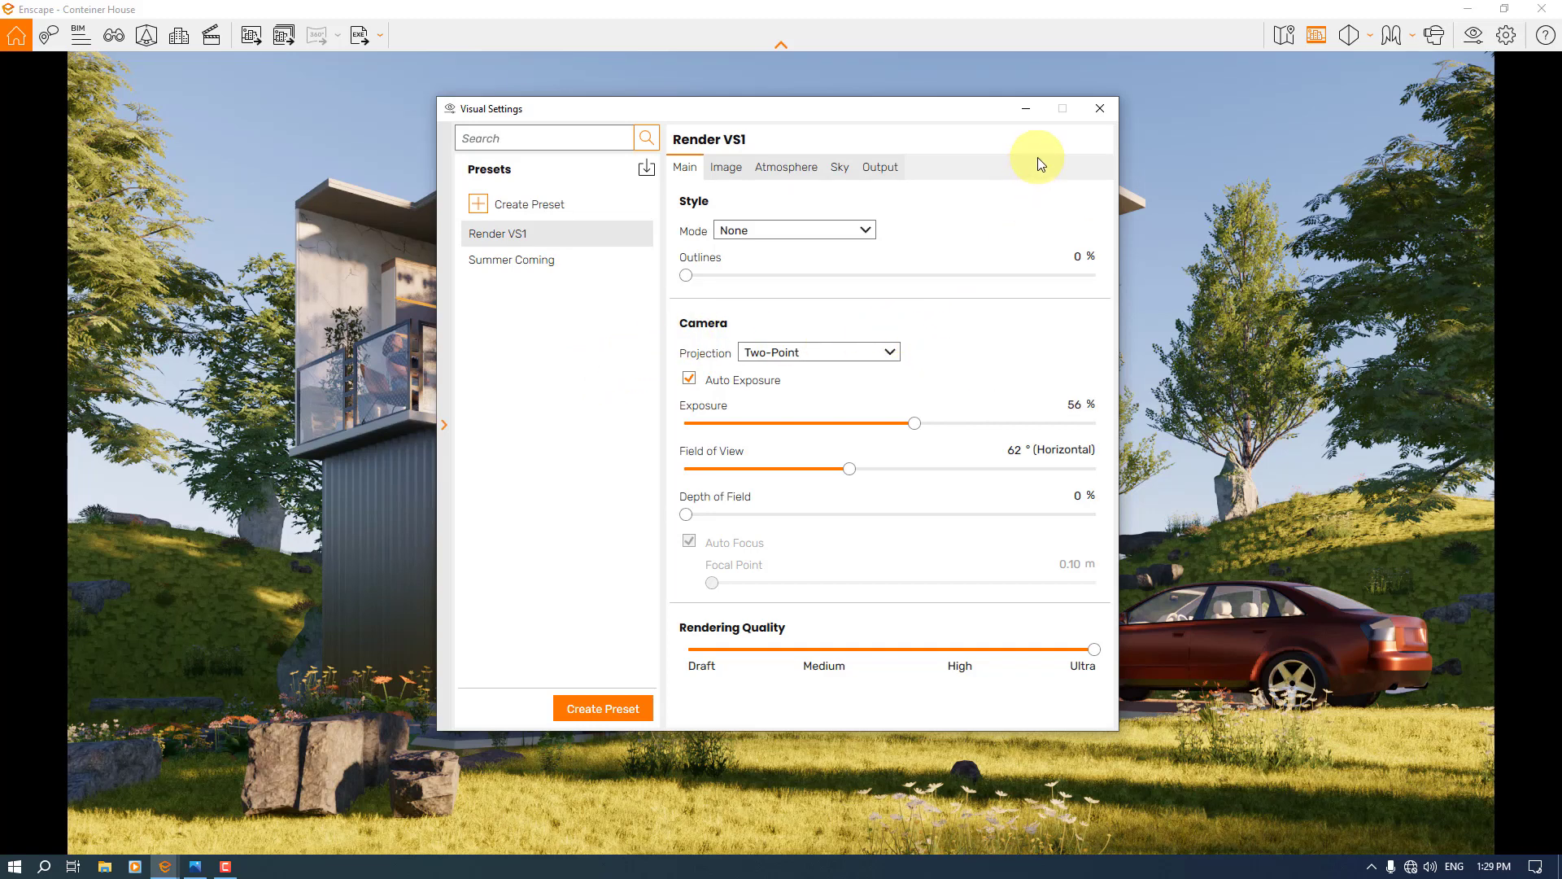
# Close the visual settings and switch back to the Enscape render window.
pyautogui.click(1115, 104)
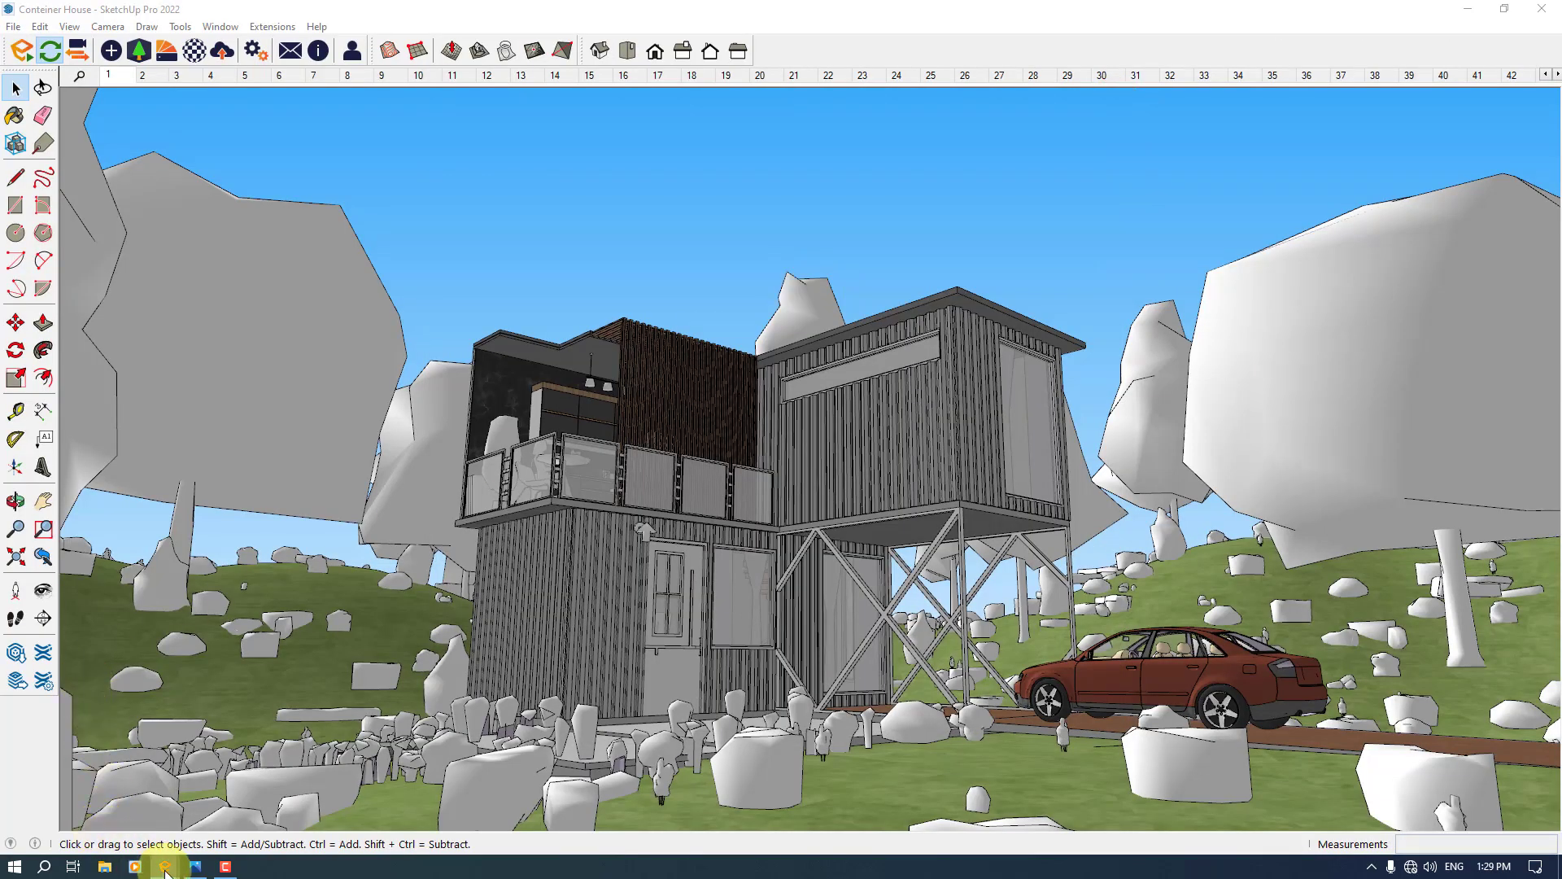
pyautogui.moveTo(165, 867)
pyautogui.click(127, 799)
pyautogui.click(562, 420)
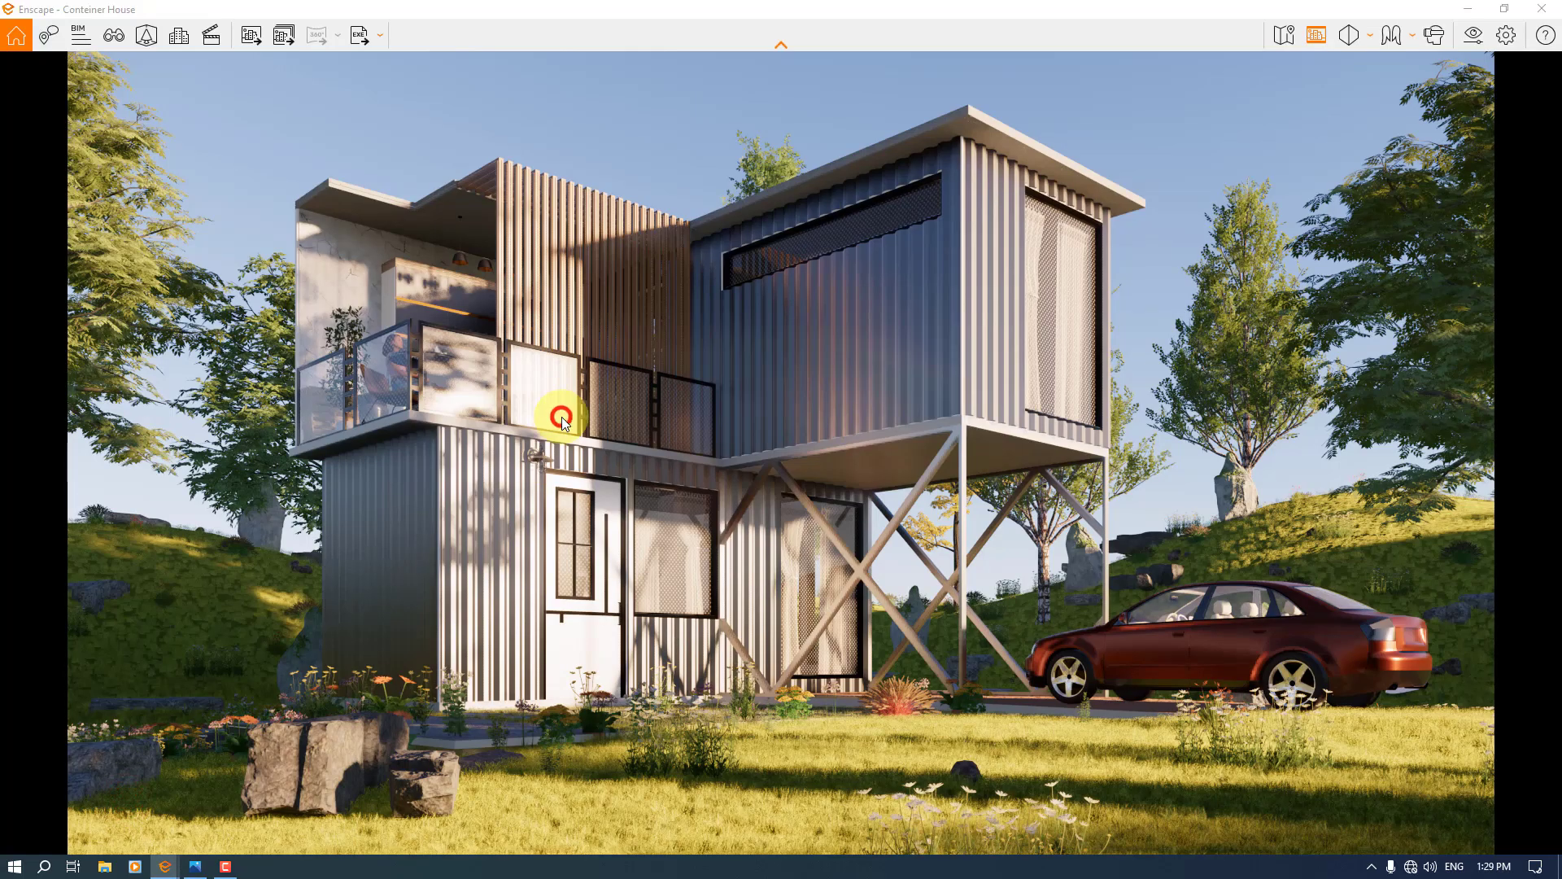
# Activate saved view 1 in view management and open it for editing.
pyautogui.press('c')
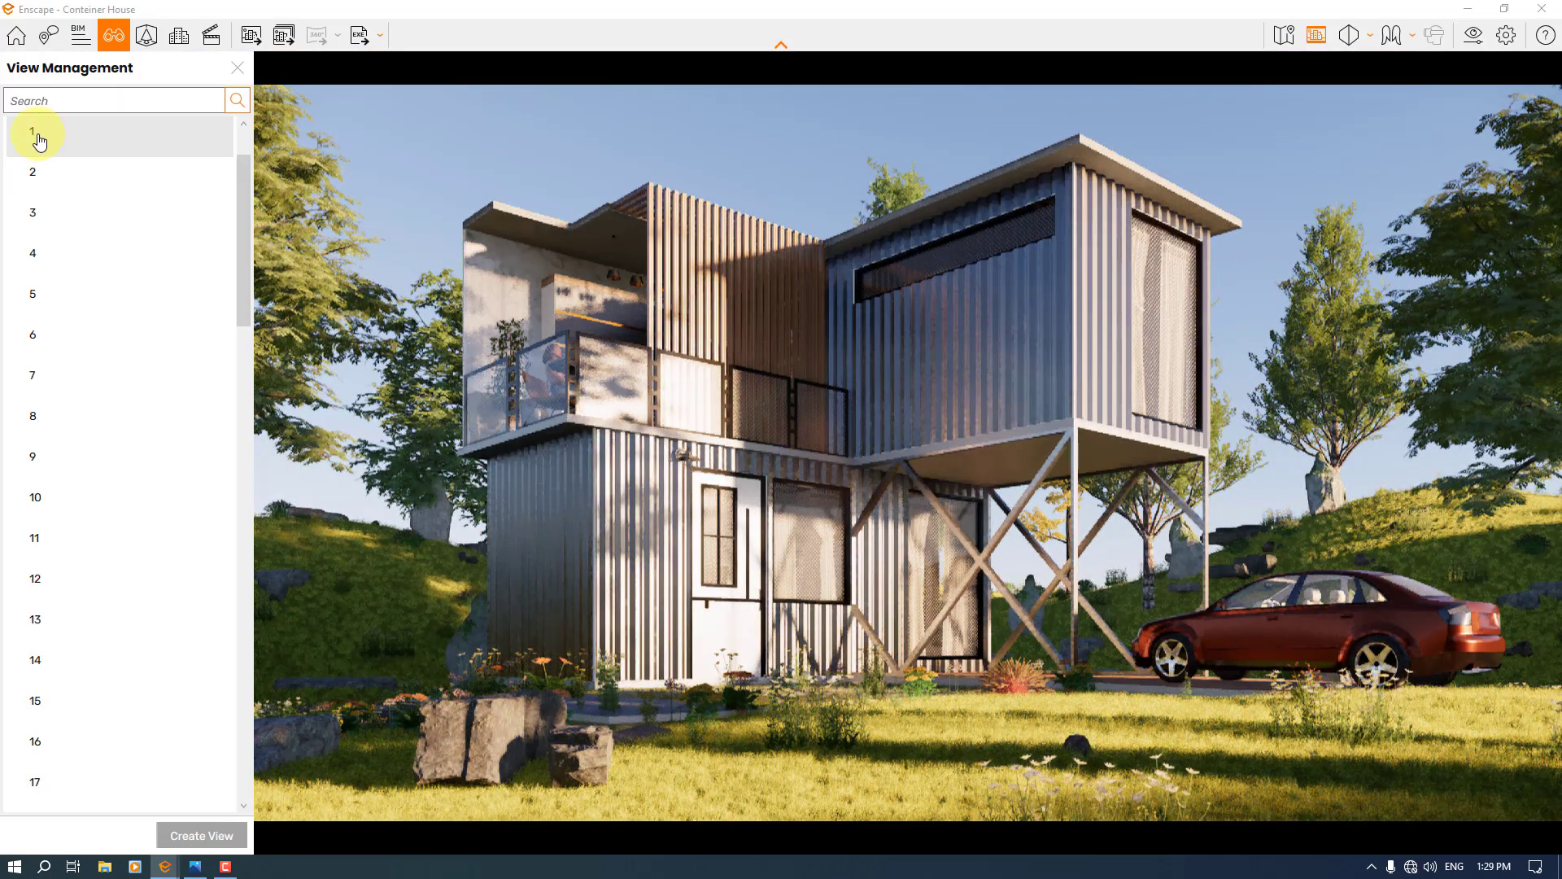
pyautogui.click(39, 141)
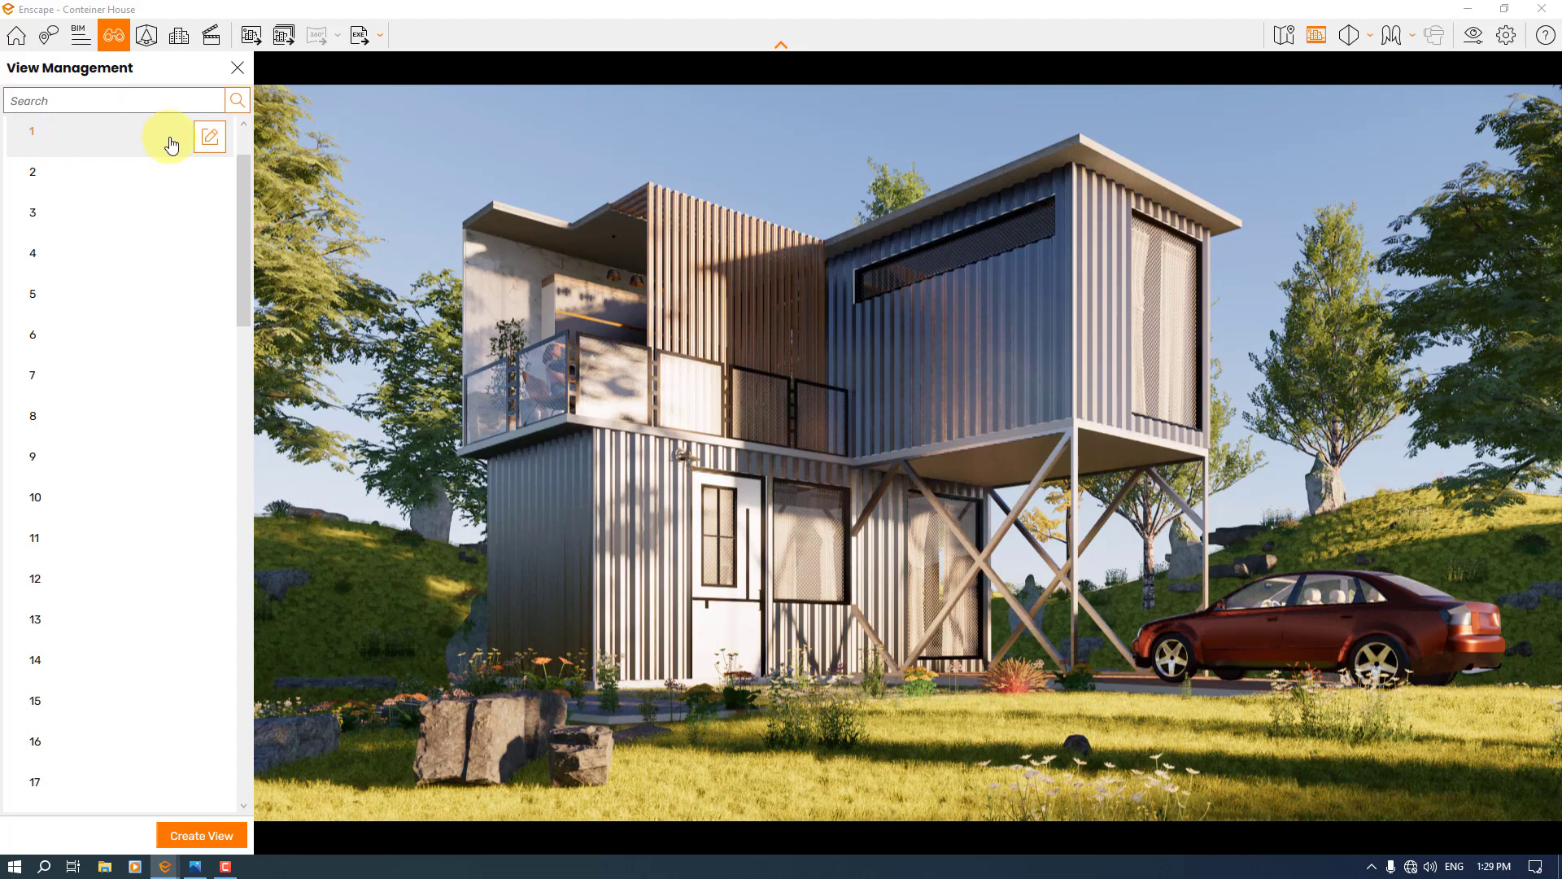
pyautogui.click(210, 137)
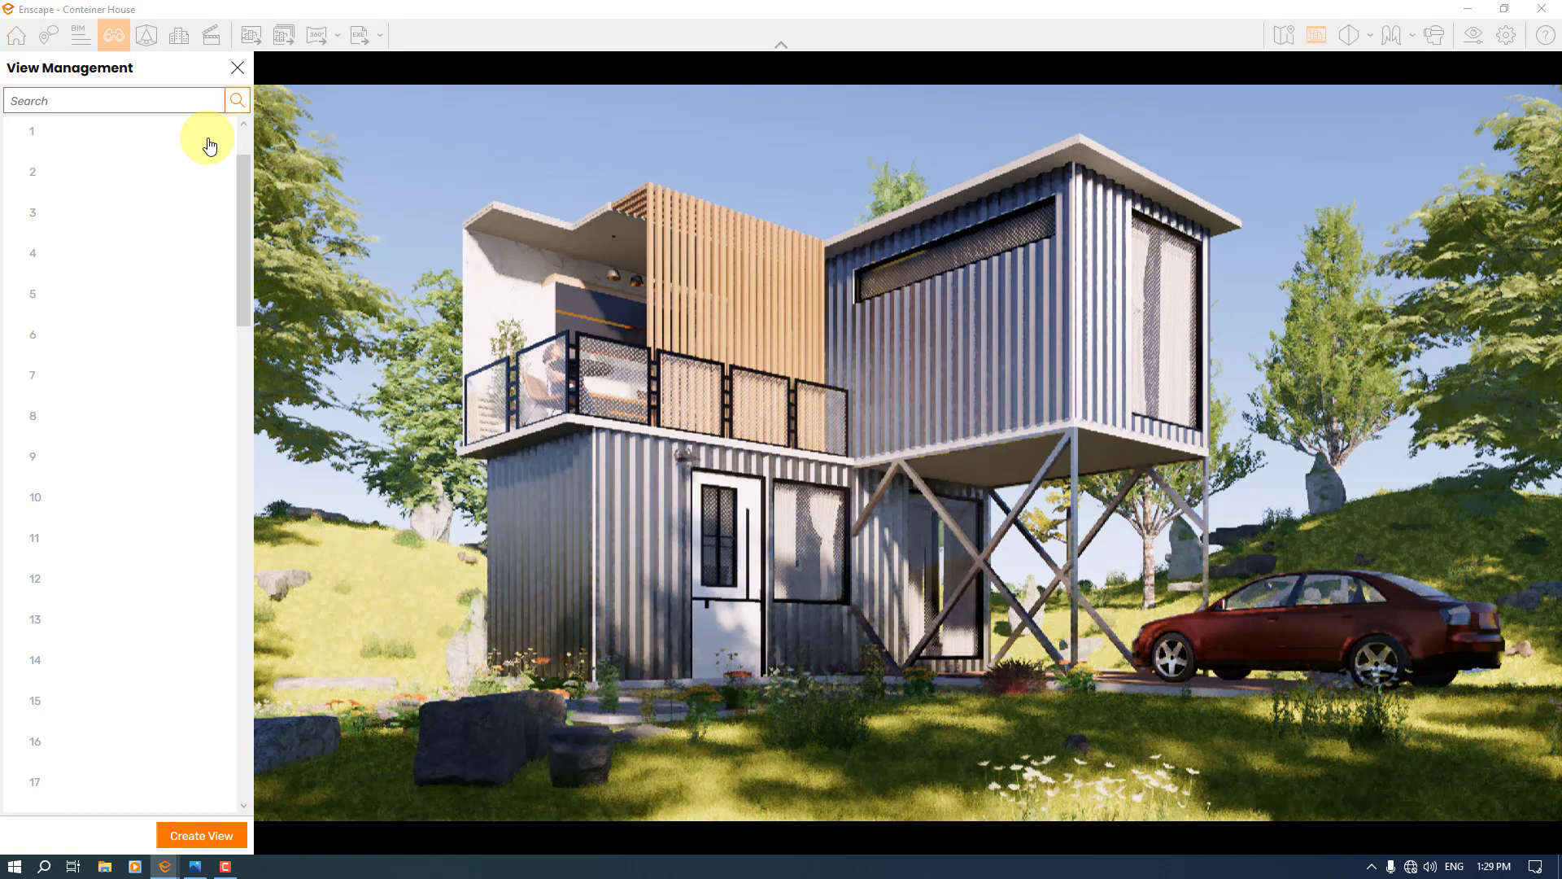
pyautogui.click(210, 143)
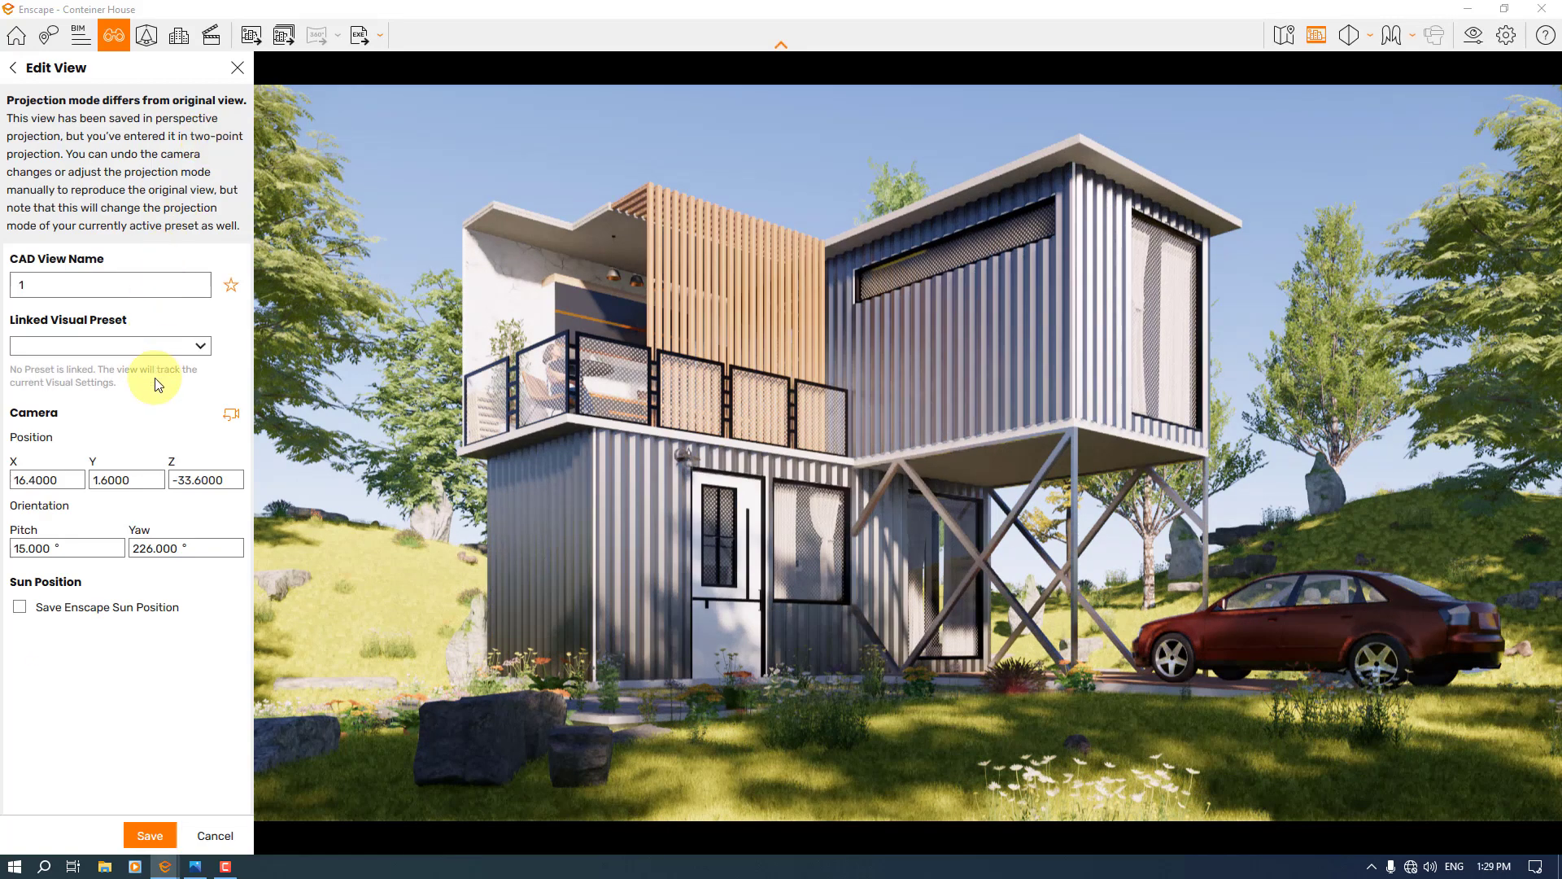
# Link the Render VS1 visual preset to view 1, testing the unlink option once and linking it again.
pyautogui.click(188, 345)
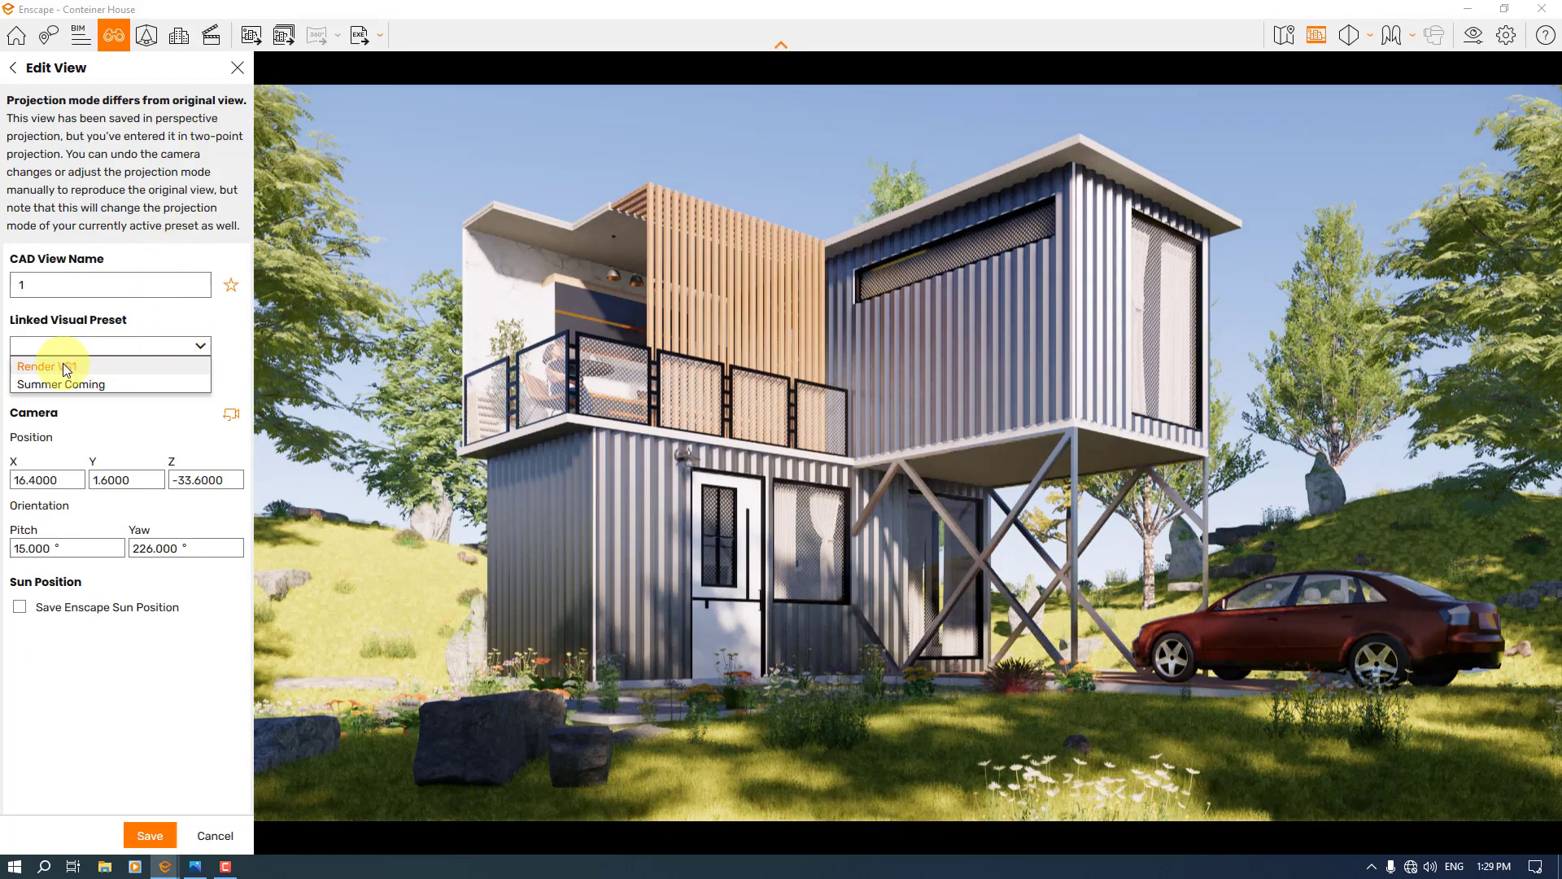
pyautogui.click(63, 363)
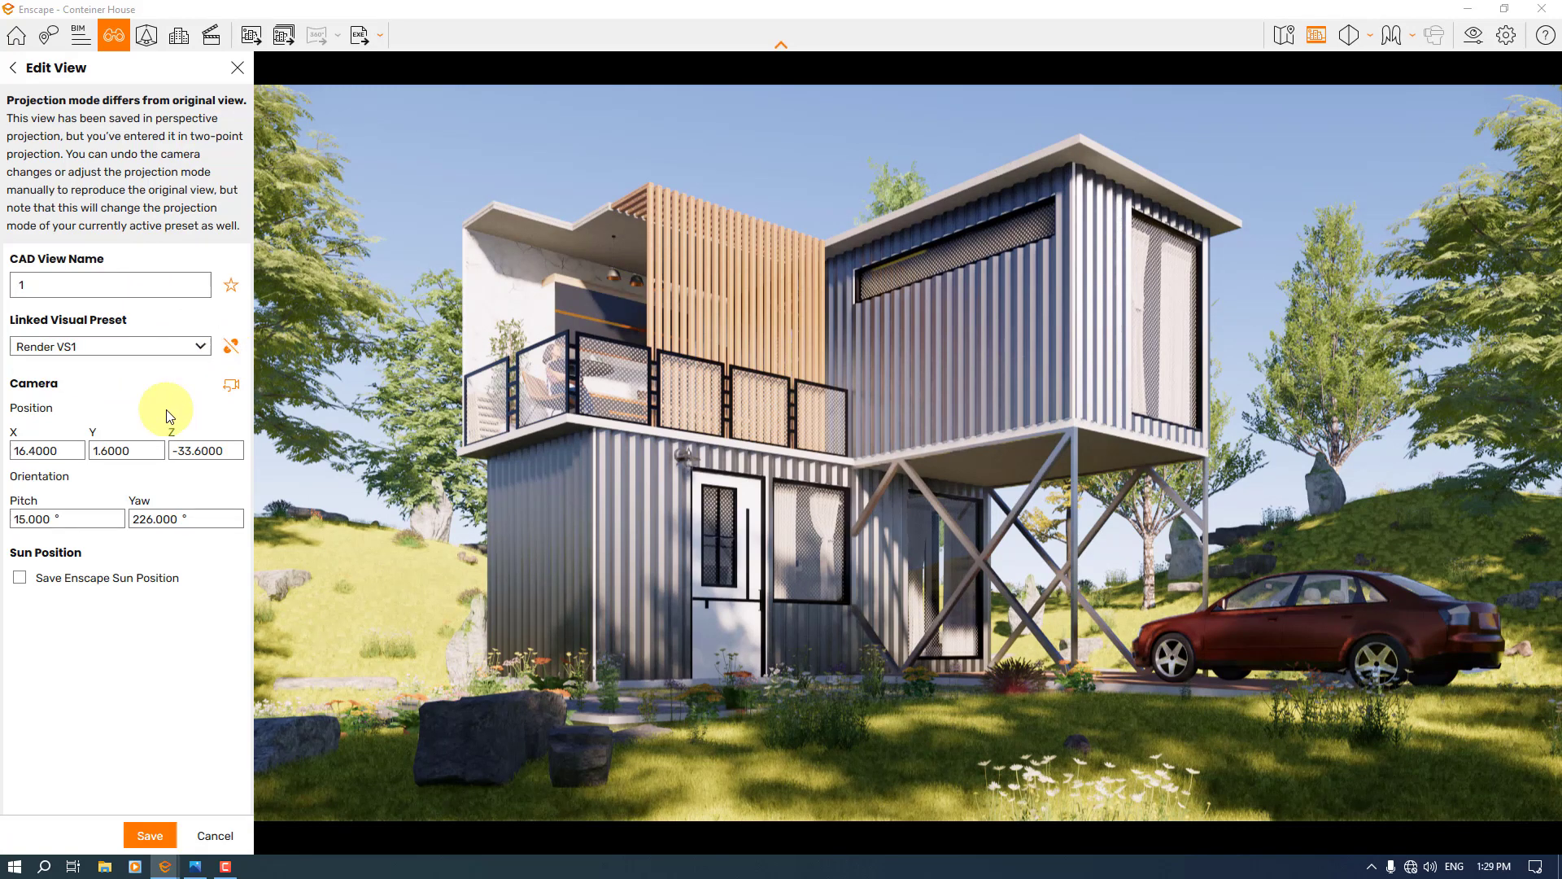
pyautogui.click(228, 348)
pyautogui.click(163, 345)
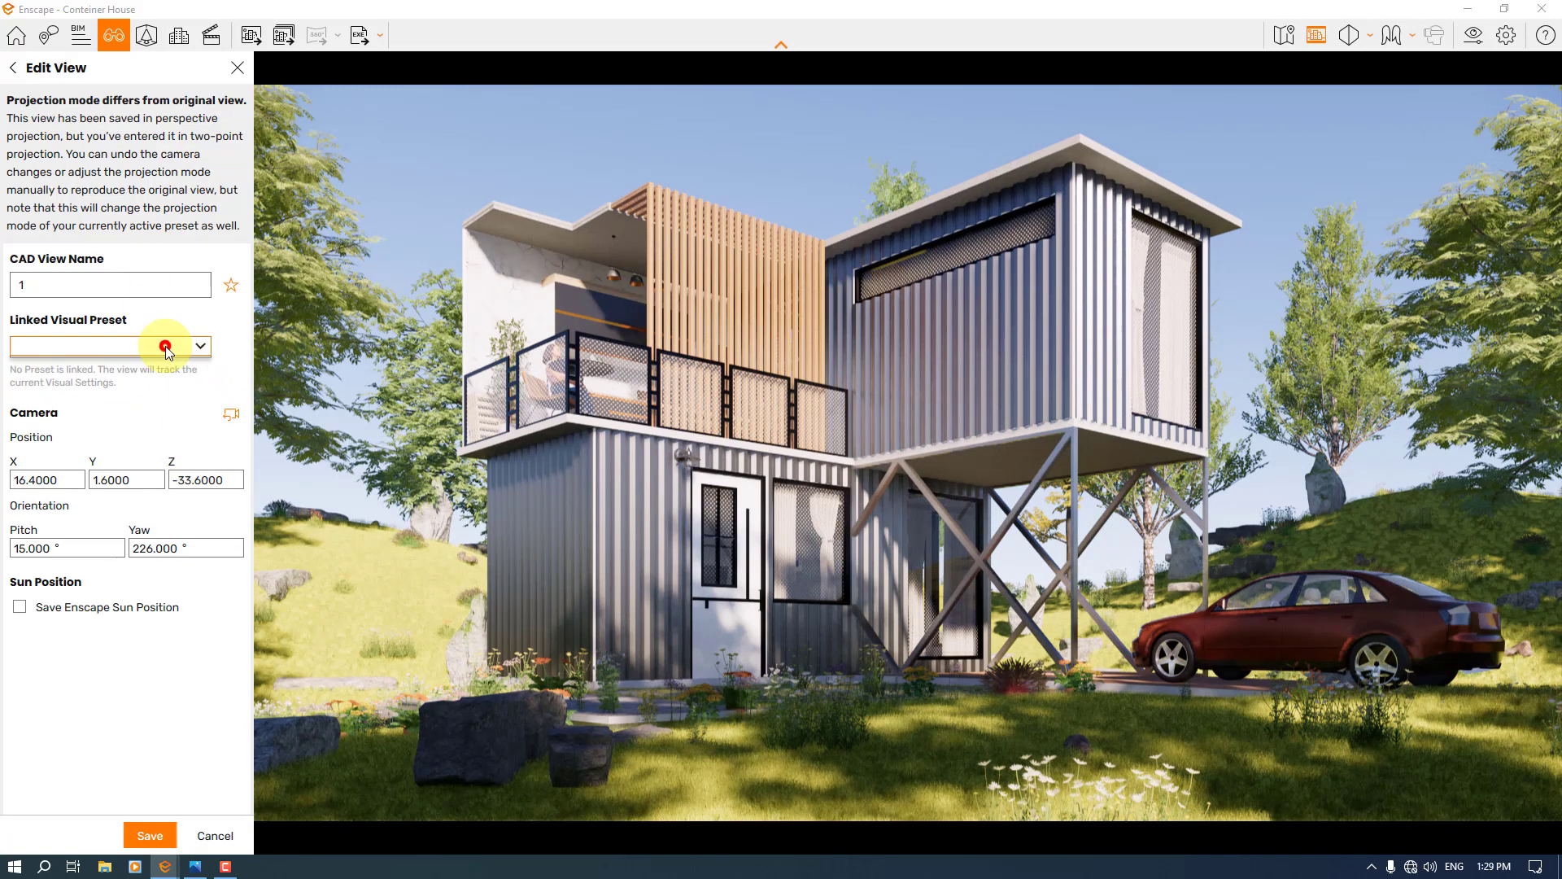
pyautogui.click(69, 366)
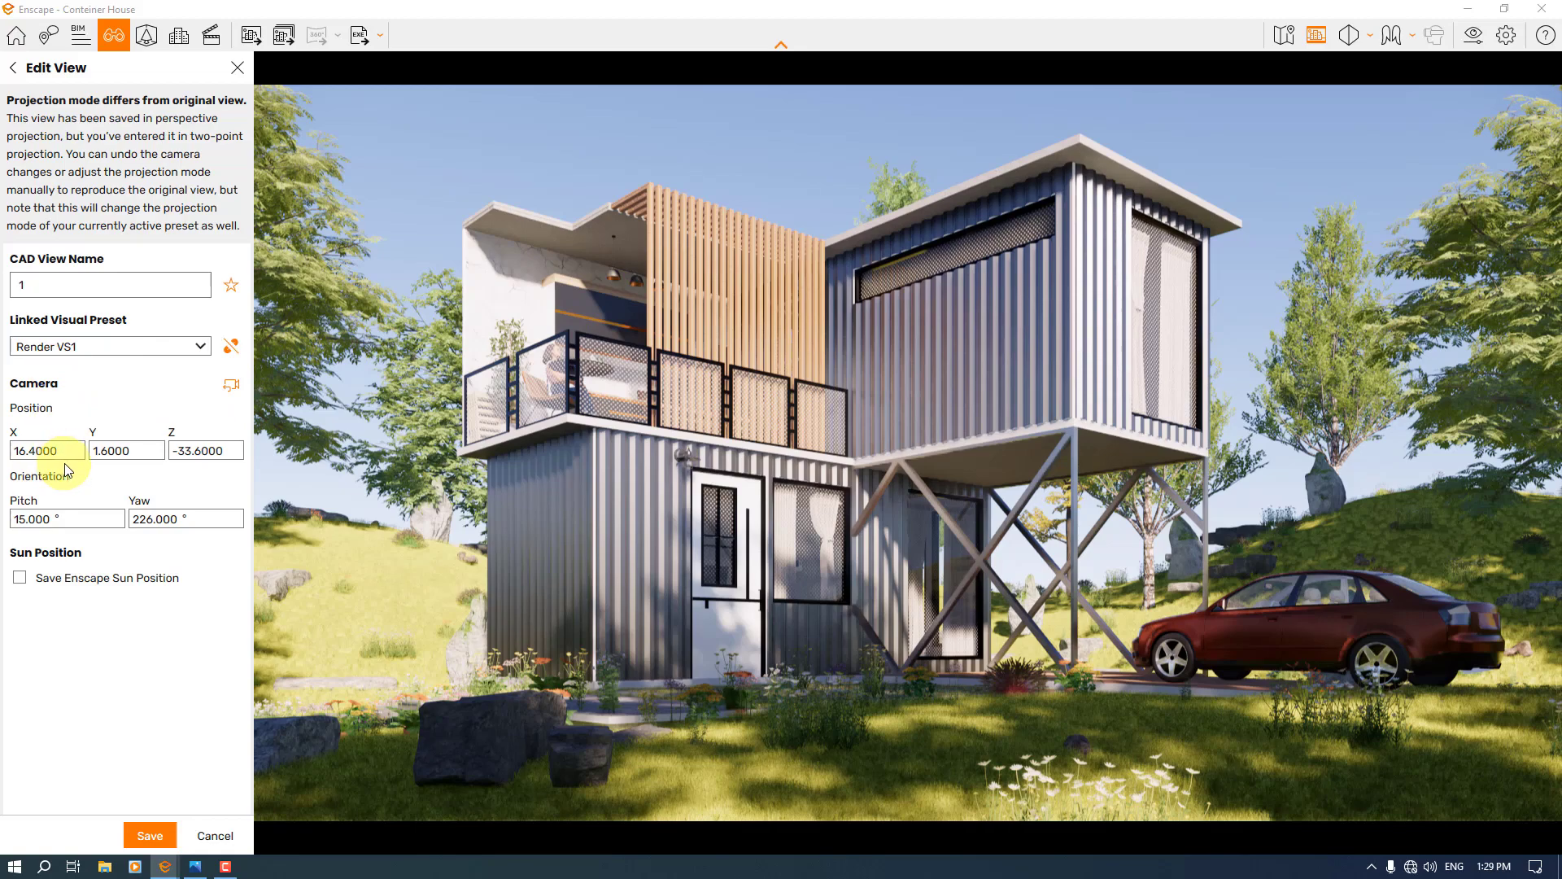
# Set view 1's camera orientation to a pitch of 22.2° and a yaw of 225°.
pyautogui.moveTo(667, 394); pyautogui.dragTo(670, 392)
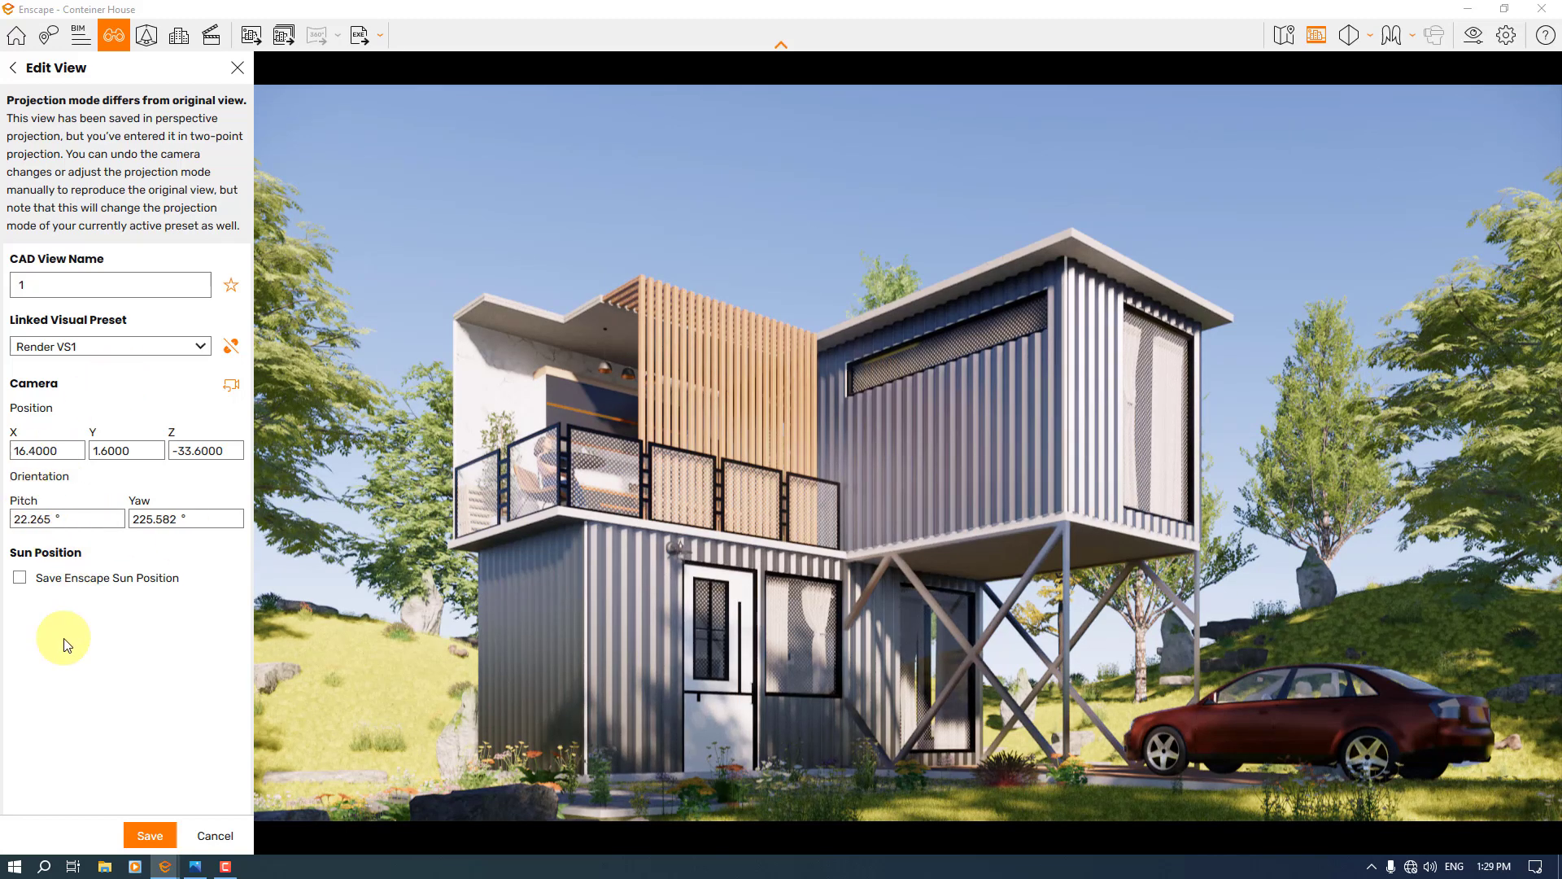
pyautogui.doubleClick(74, 514)
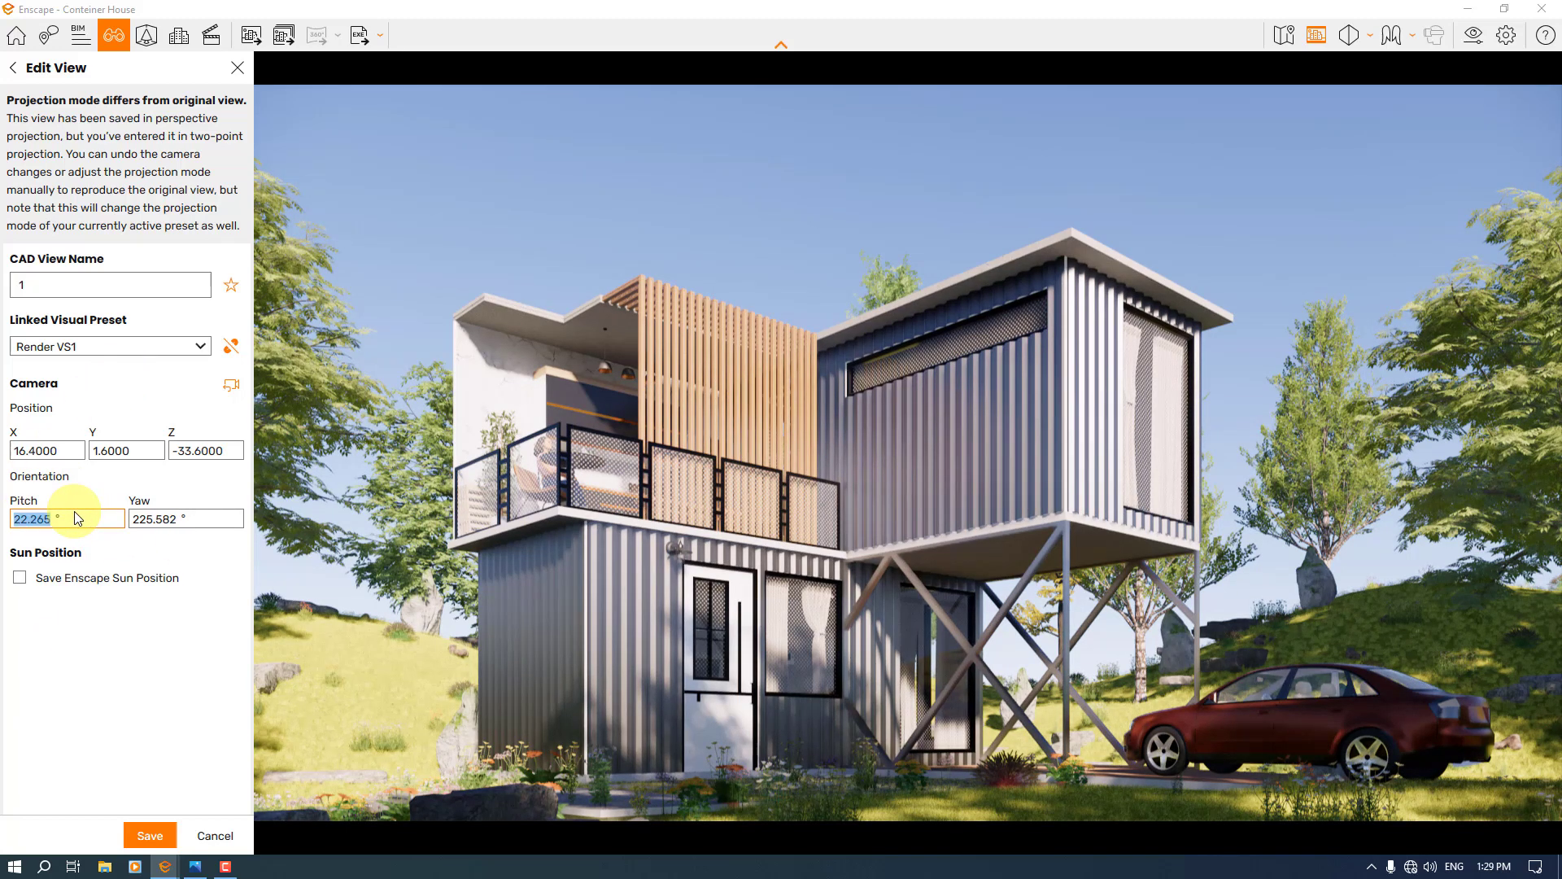
pyautogui.write('22.2')
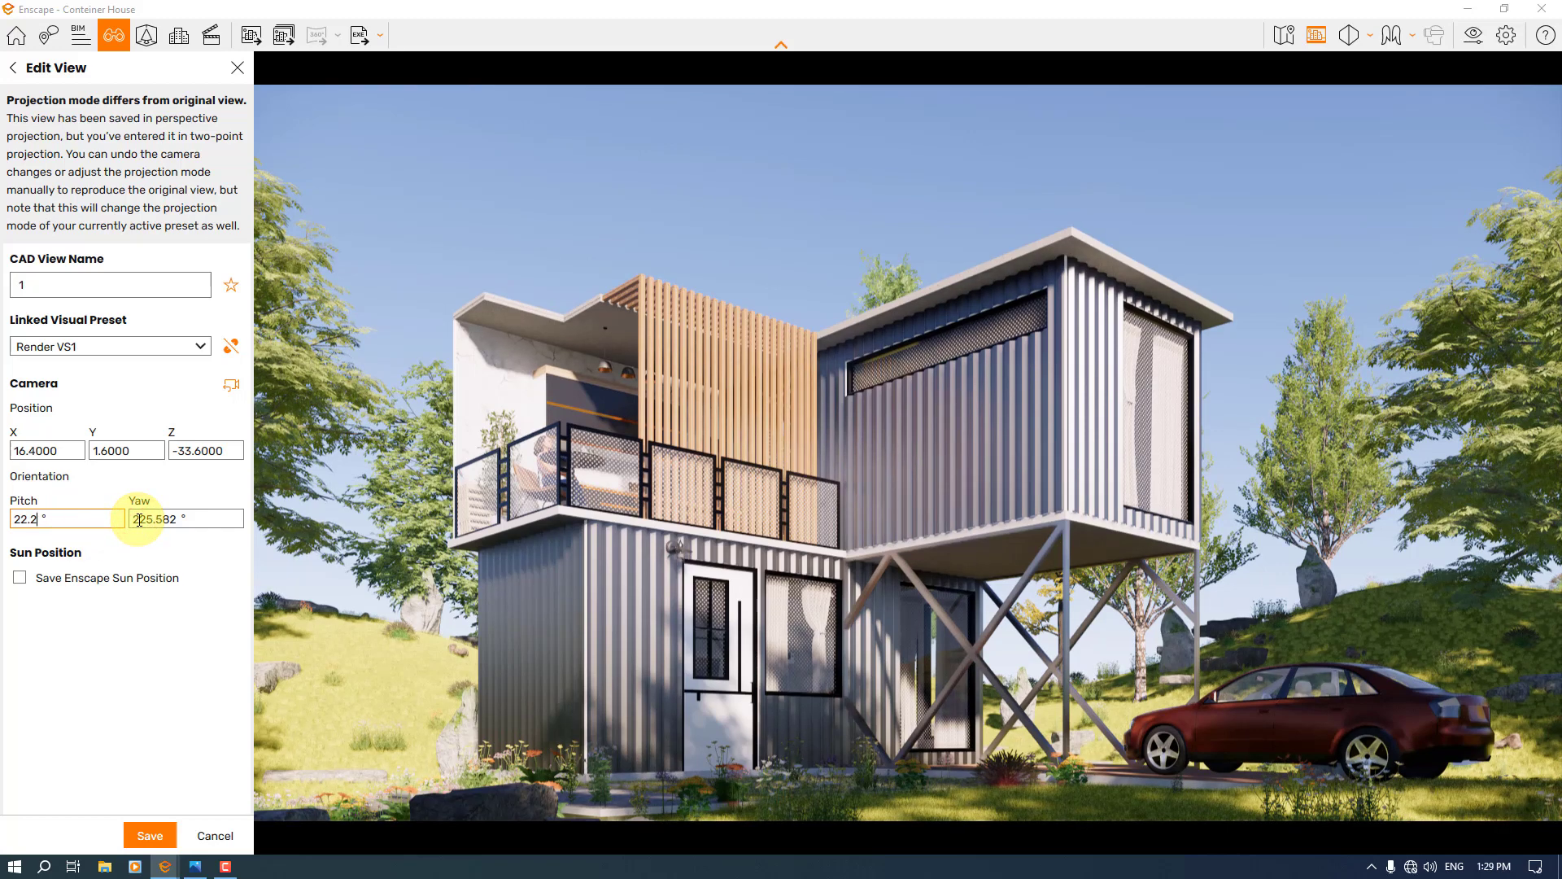
pyautogui.click(139, 519)
pyautogui.write('225')
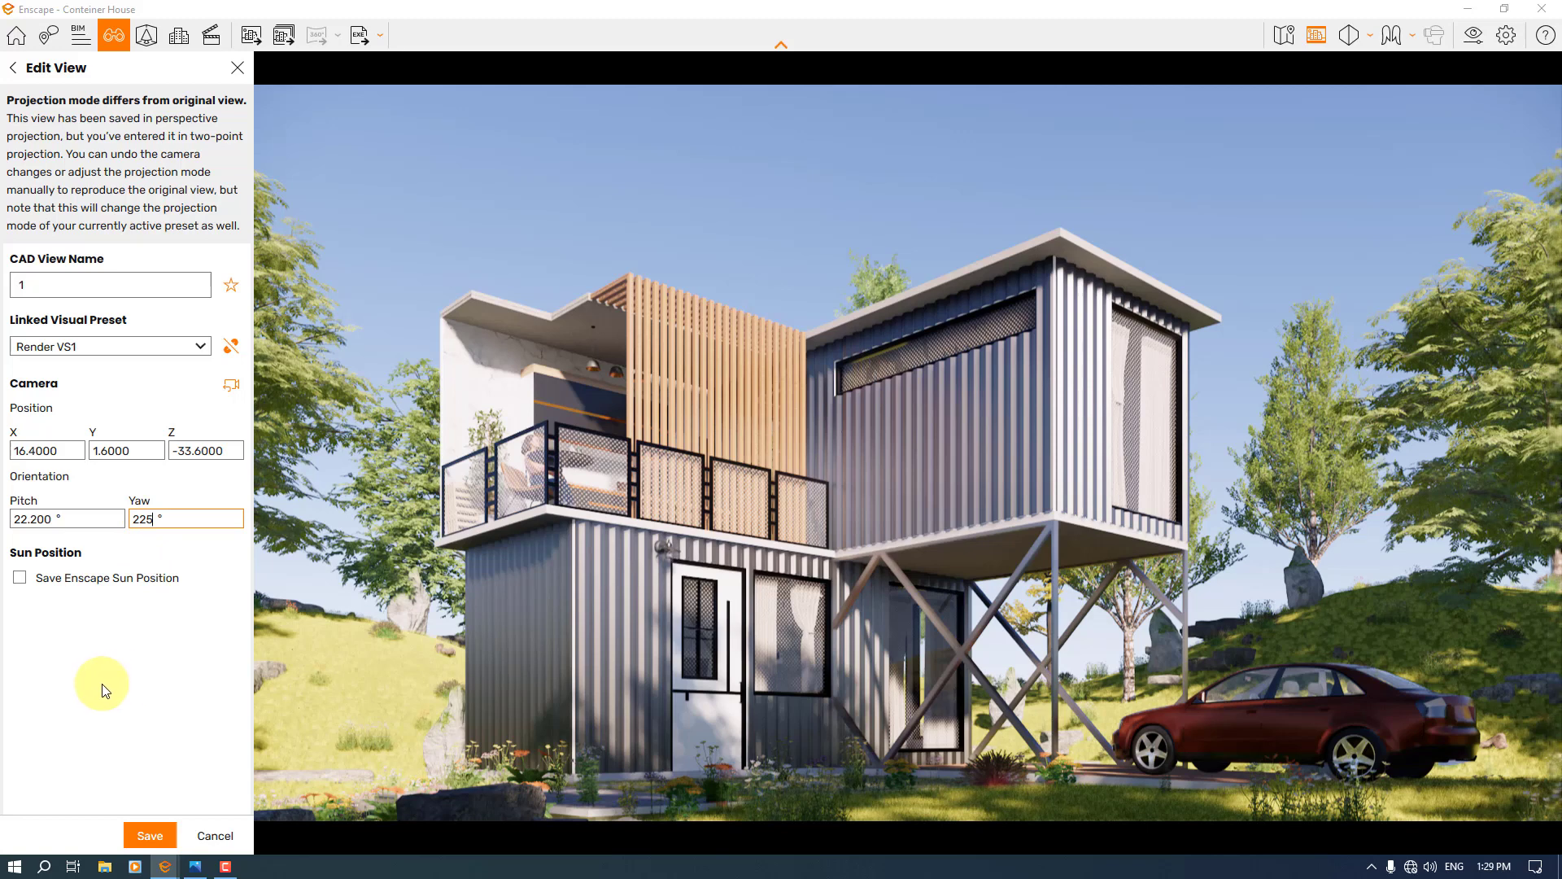
# Mark view 1 as a favorite, save its edits and close the view editor.
pyautogui.click(152, 837)
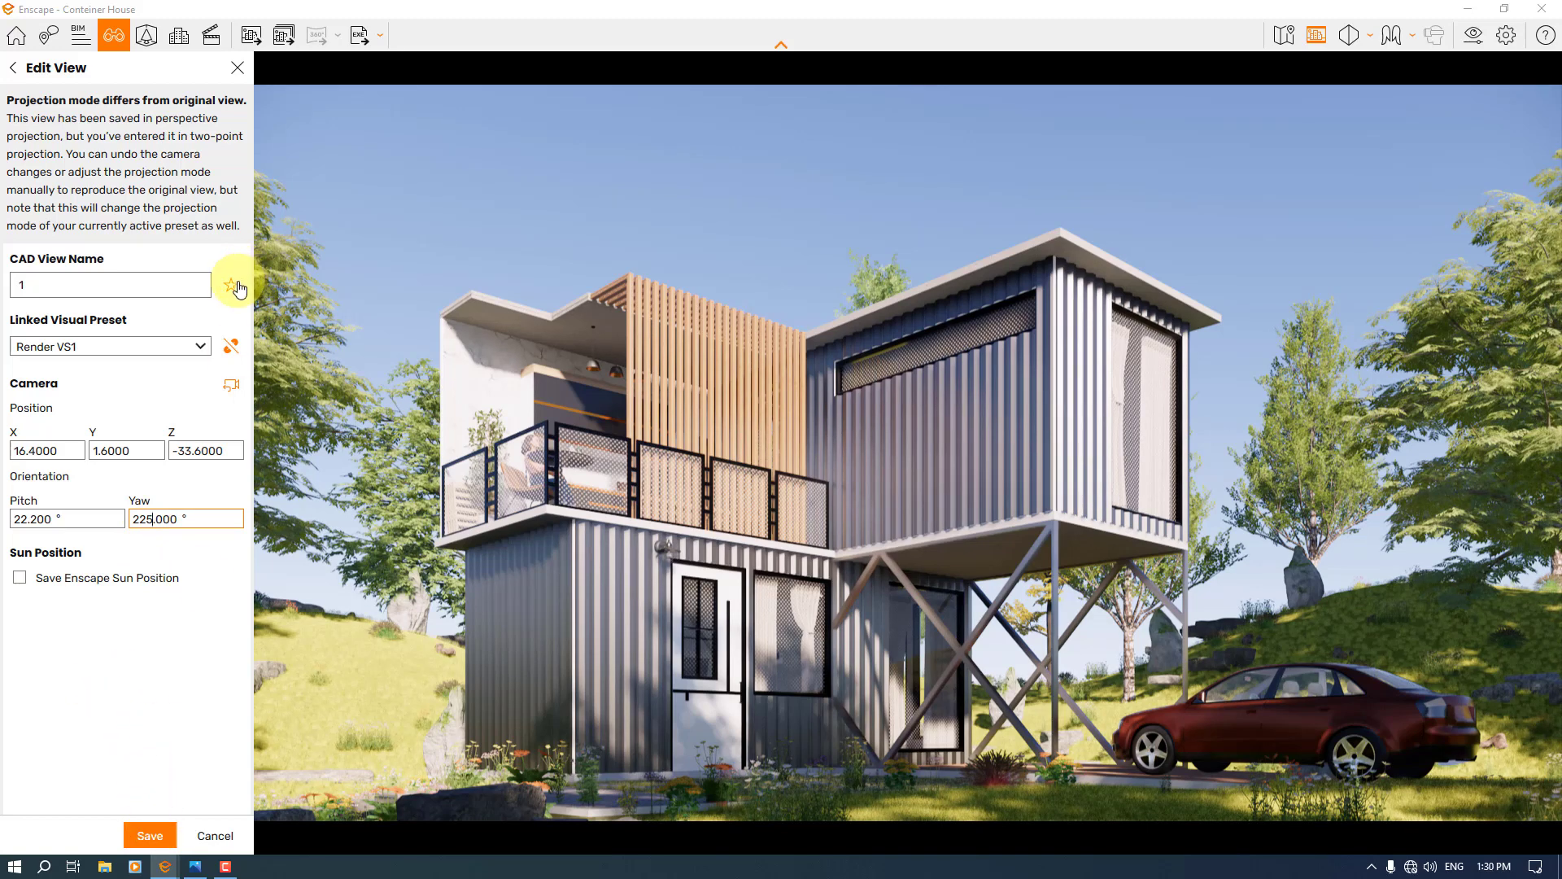
pyautogui.click(235, 284)
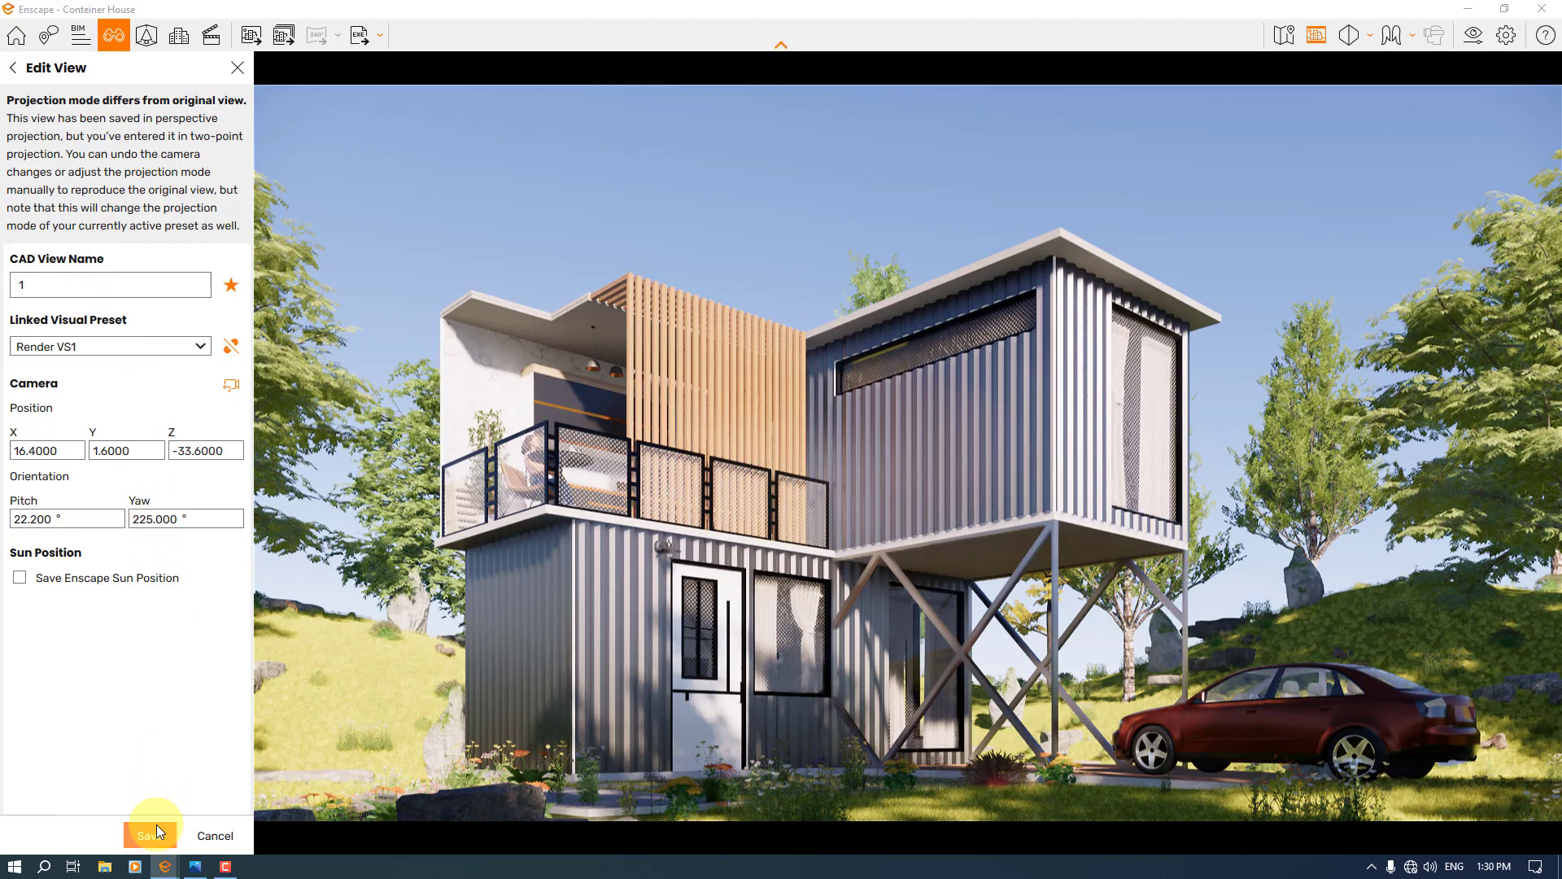
pyautogui.click(235, 69)
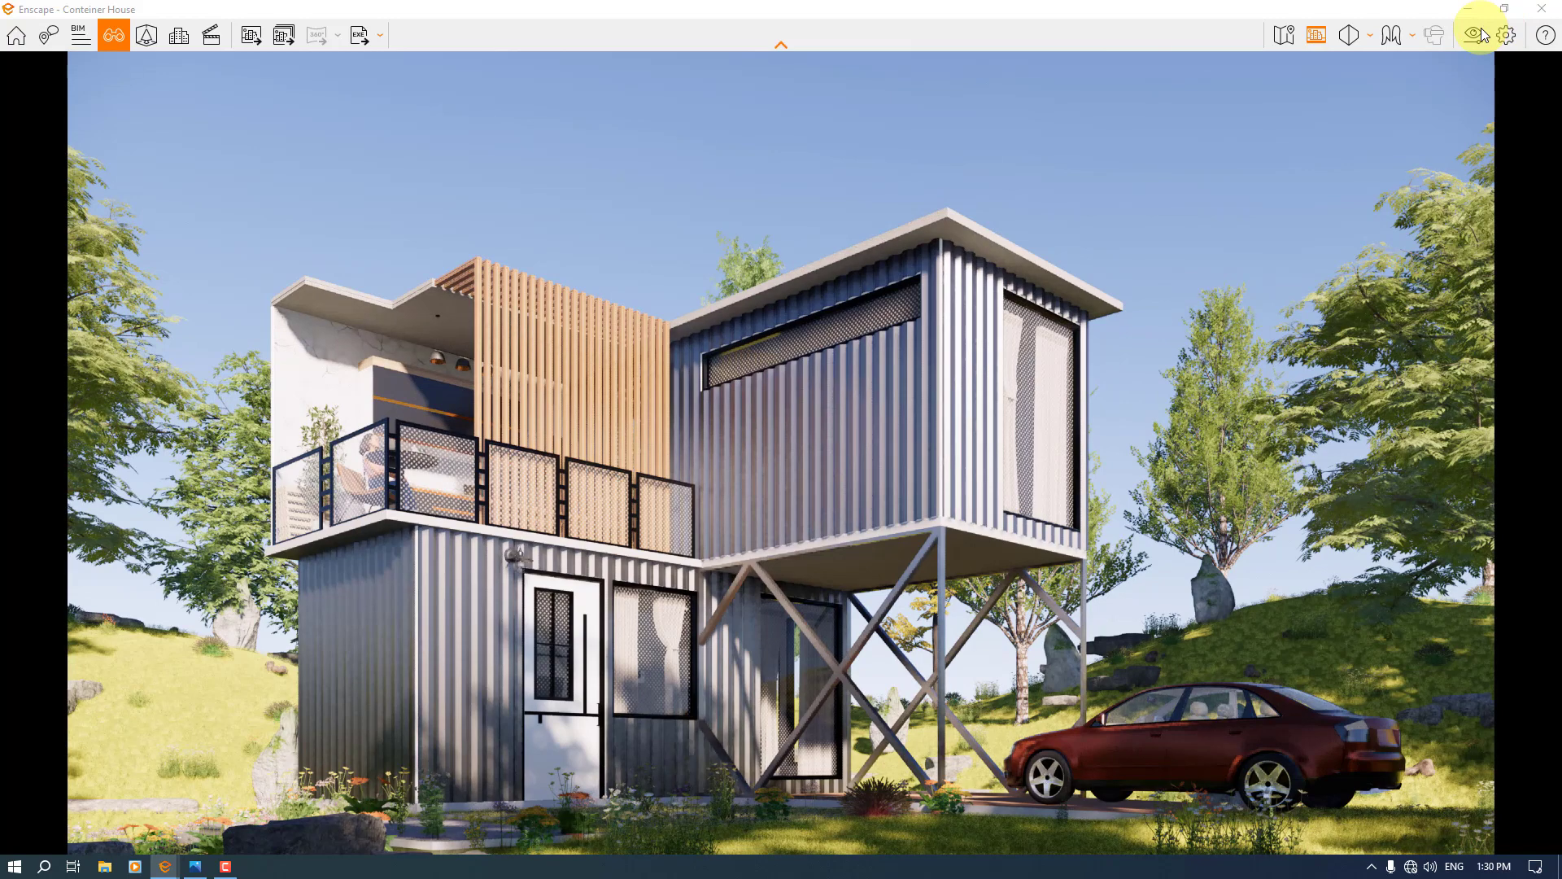
# Review the Render VS1 preset's main, image, atmosphere, sky and output settings, and close the visual settings.
pyautogui.click(1476, 35)
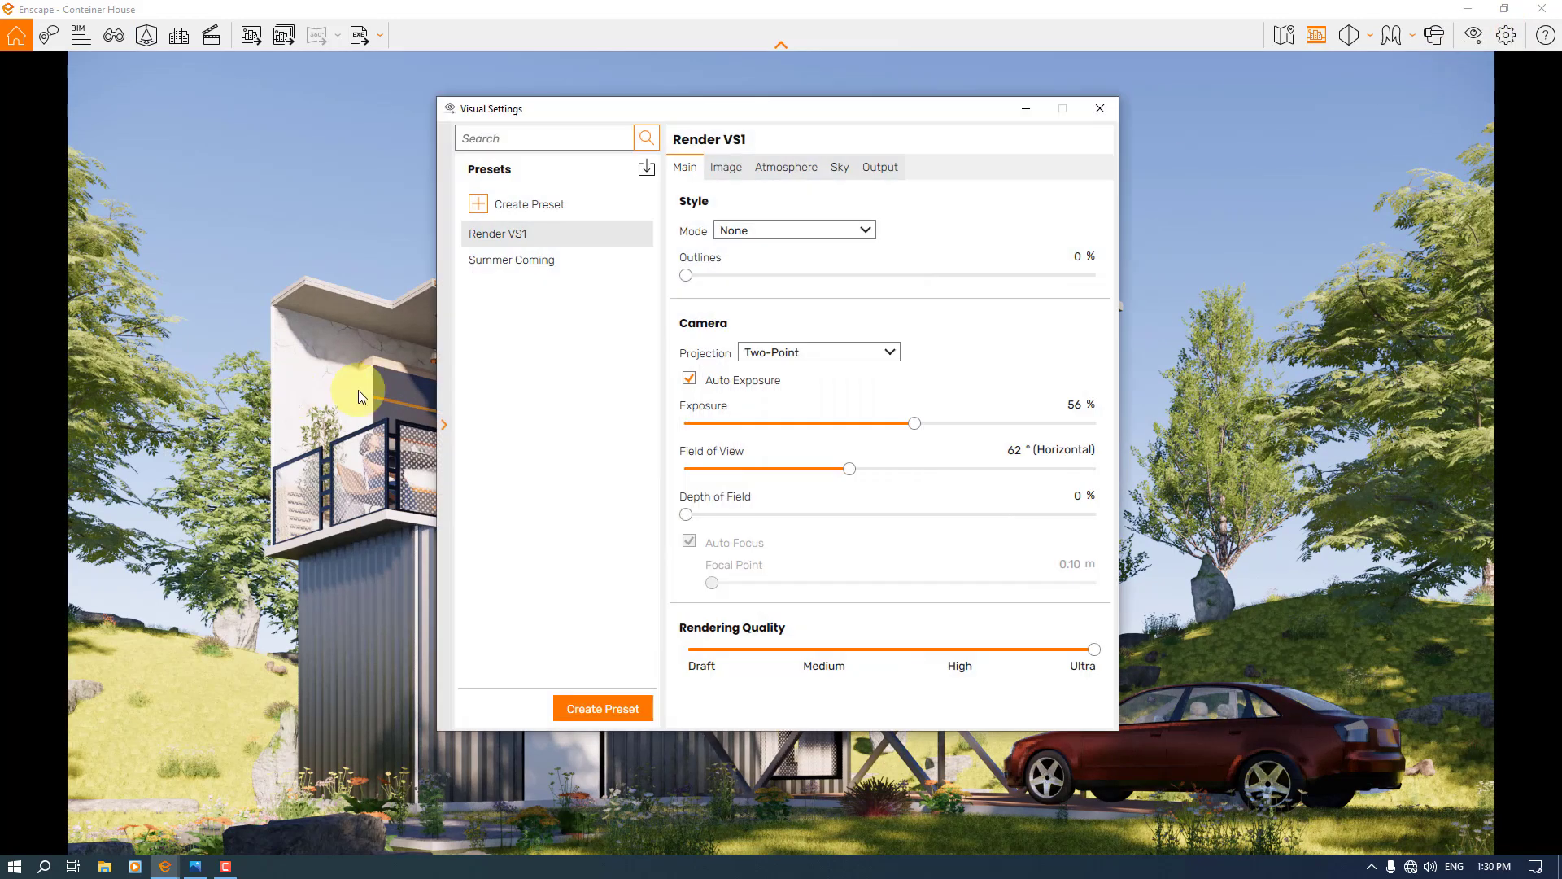
pyautogui.click(513, 241)
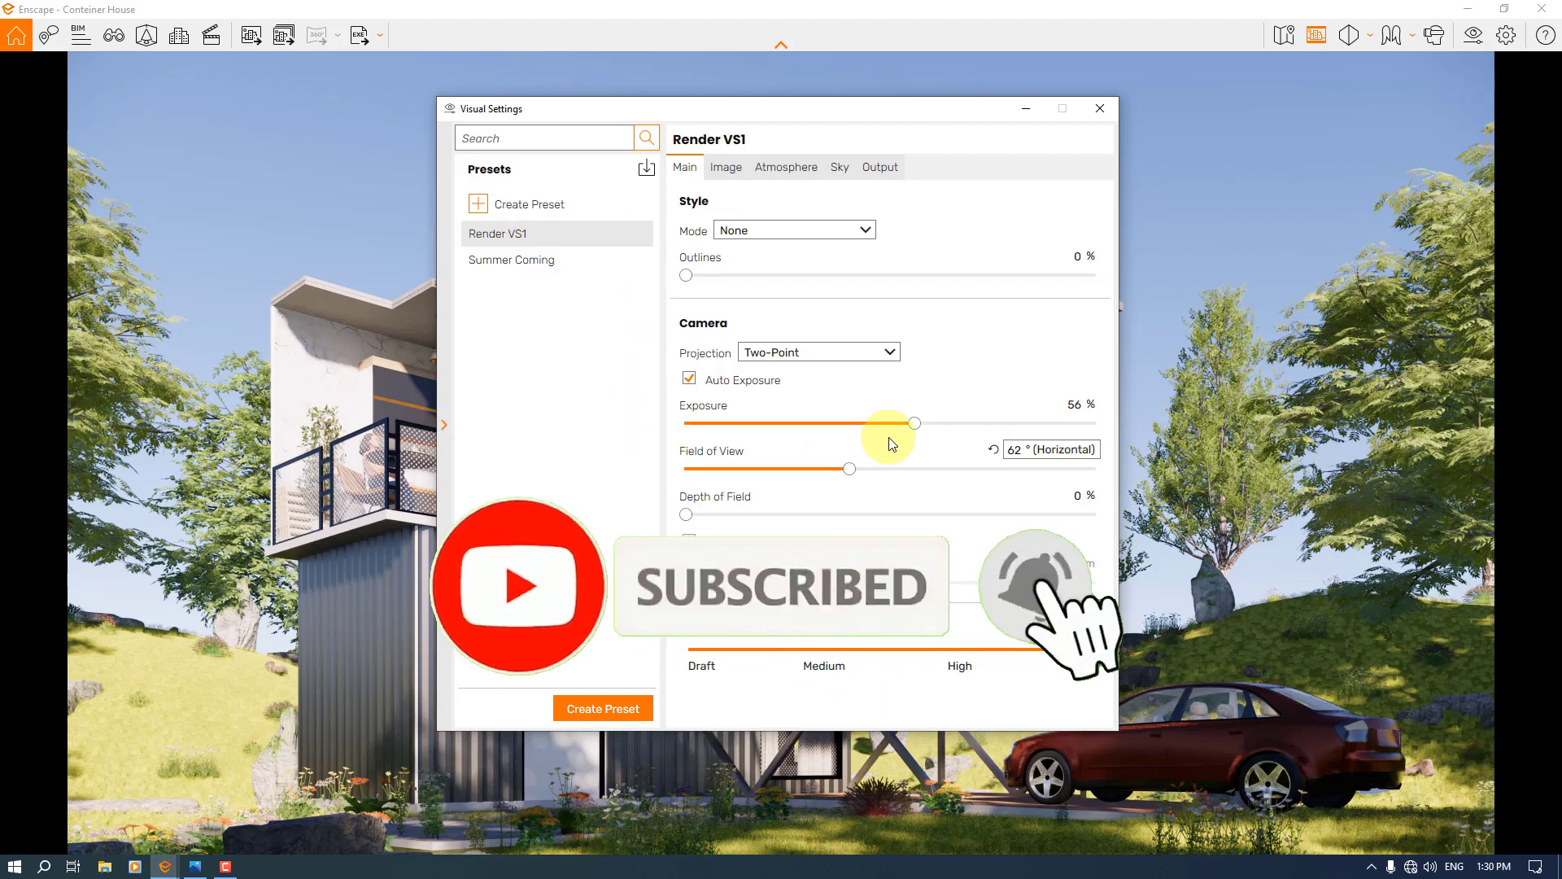
pyautogui.click(728, 169)
pyautogui.click(786, 167)
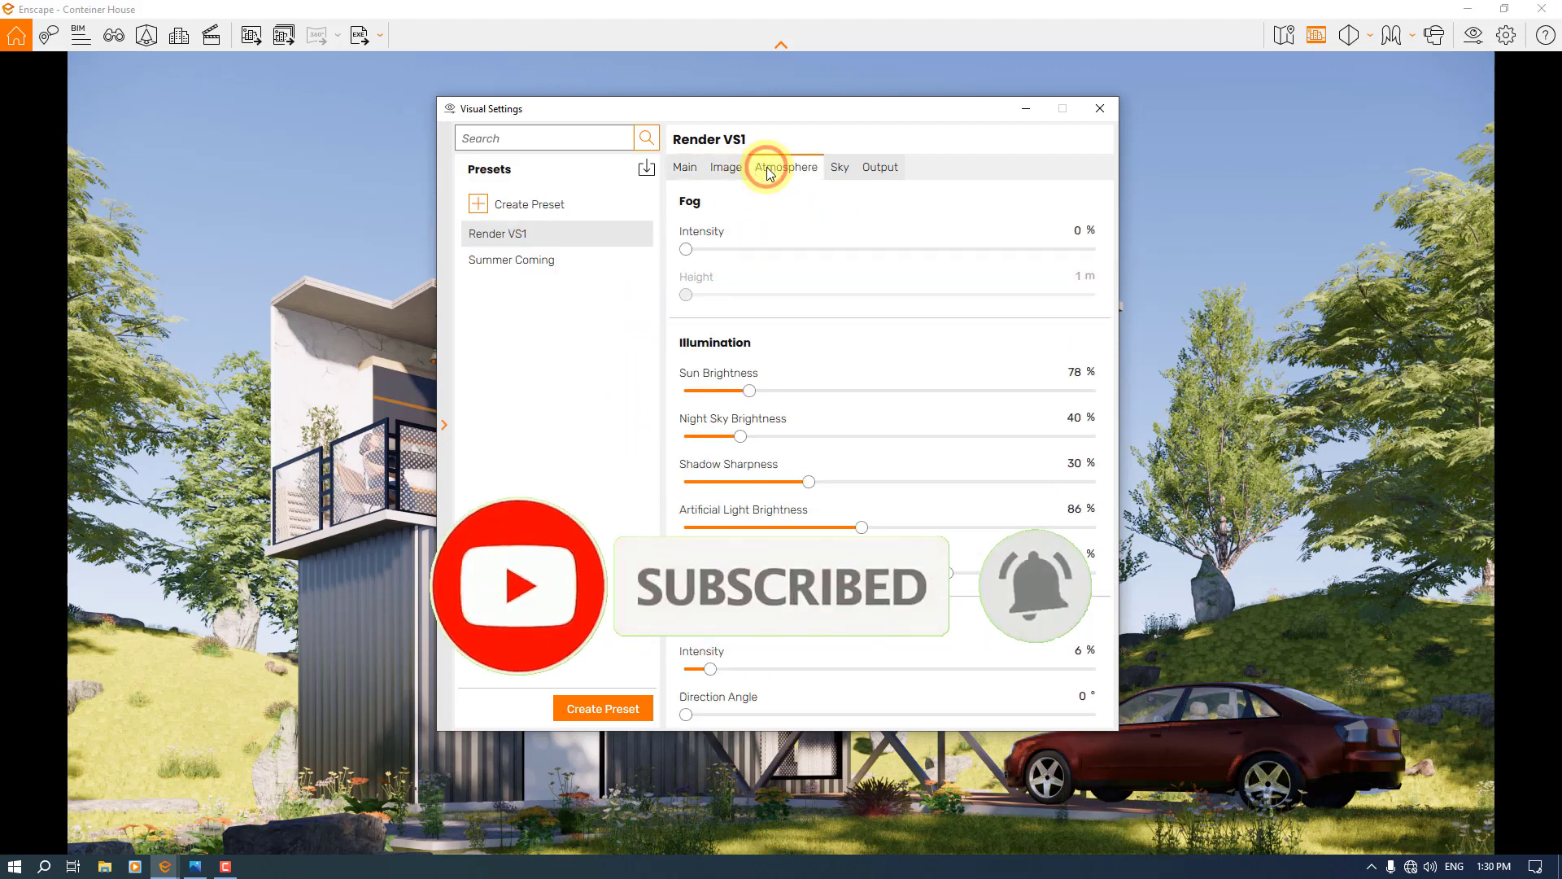
pyautogui.click(842, 167)
pyautogui.click(879, 166)
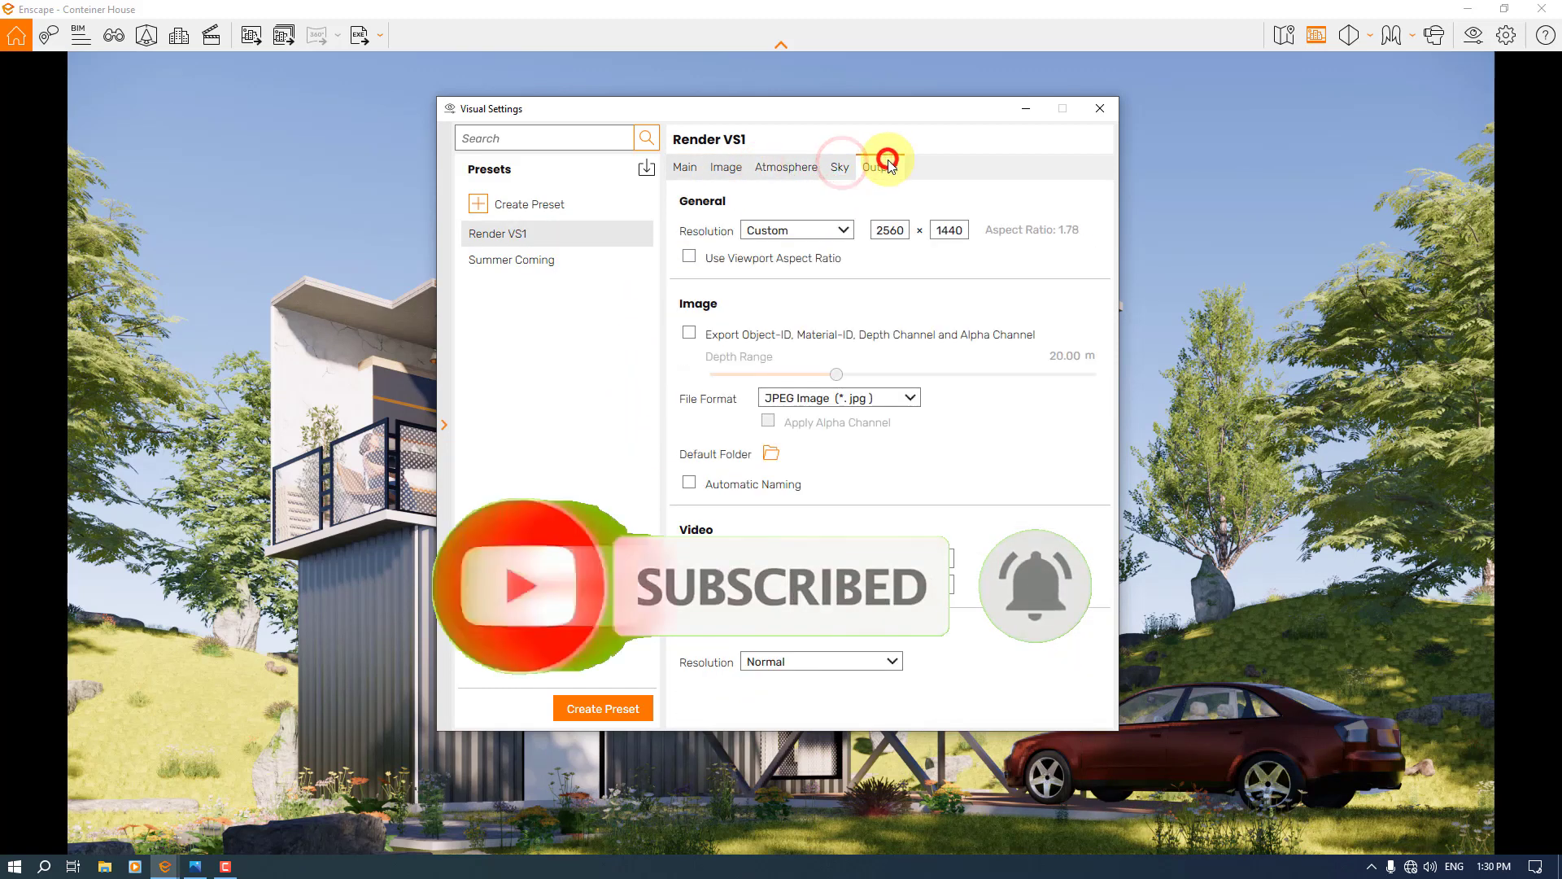
pyautogui.click(685, 167)
pyautogui.click(1100, 108)
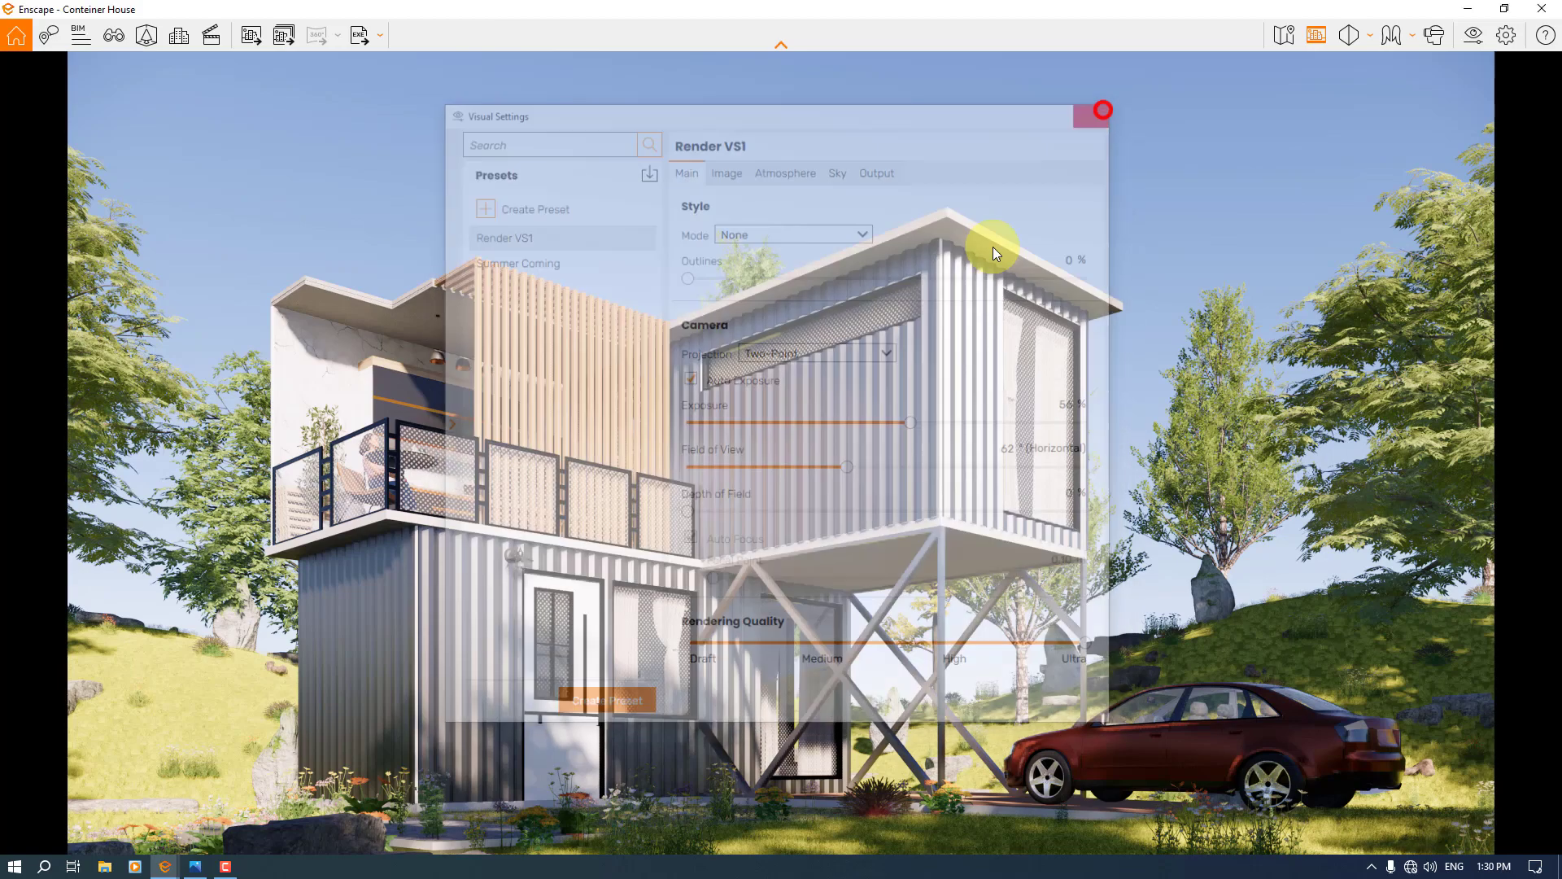
# Shift the sun so warm, low light falls across the container house's front, and reopen the visual settings.
pyautogui.keyDown('shift'); pyautogui.moveTo(830, 341); pyautogui.dragTo(831, 340, button='right'); pyautogui.keyUp('shift')
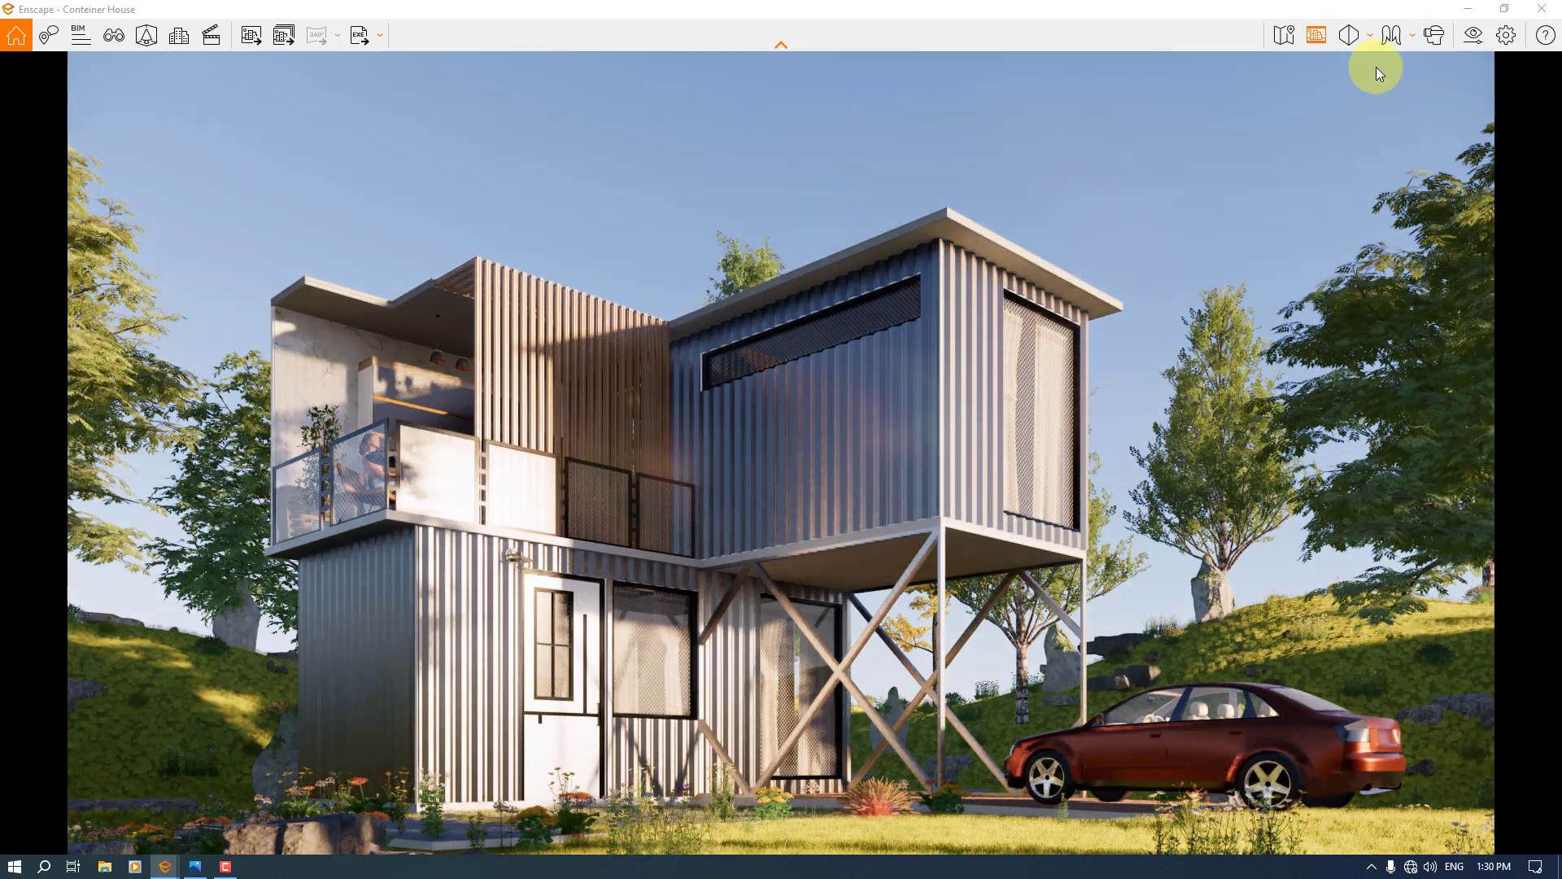
pyautogui.click(1478, 35)
# Try a horizontal field of view of 60° and return it to 62°.
pyautogui.click(842, 467)
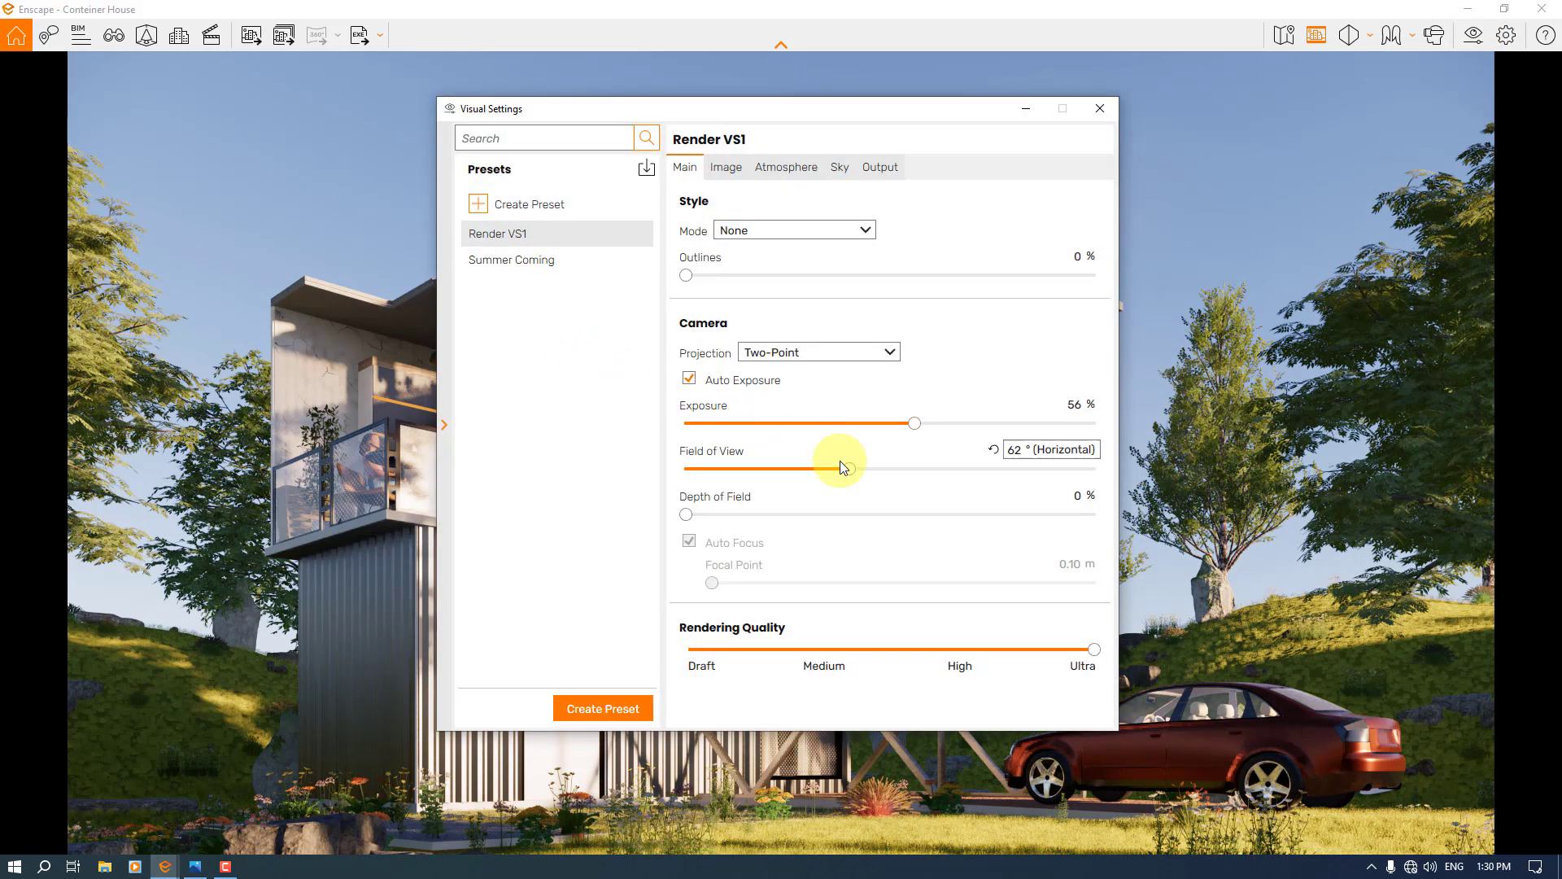
pyautogui.click(1013, 449)
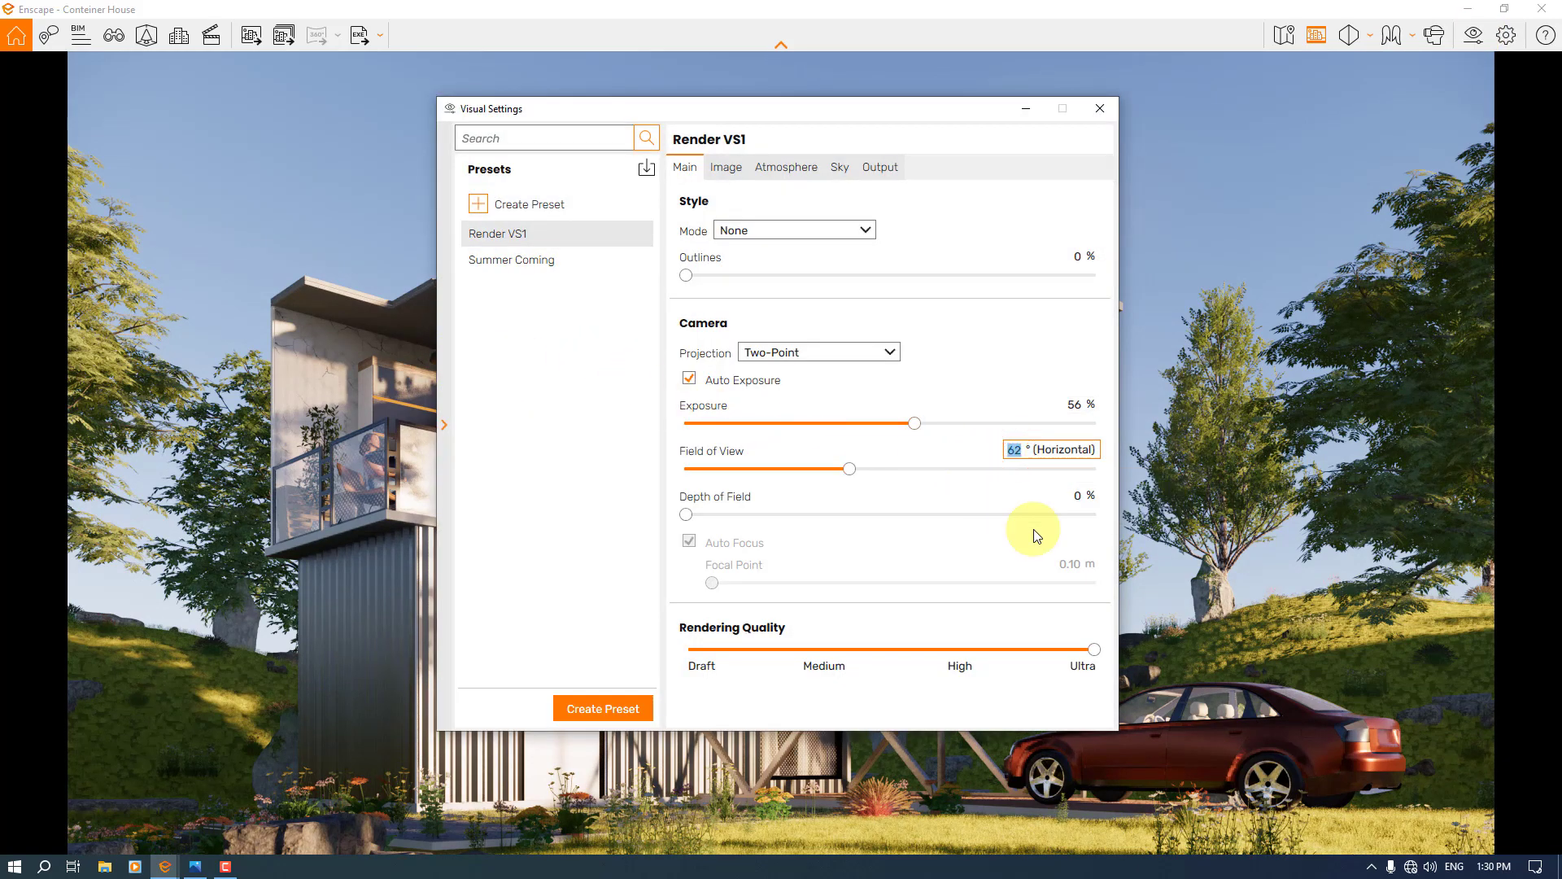
pyautogui.write('60')
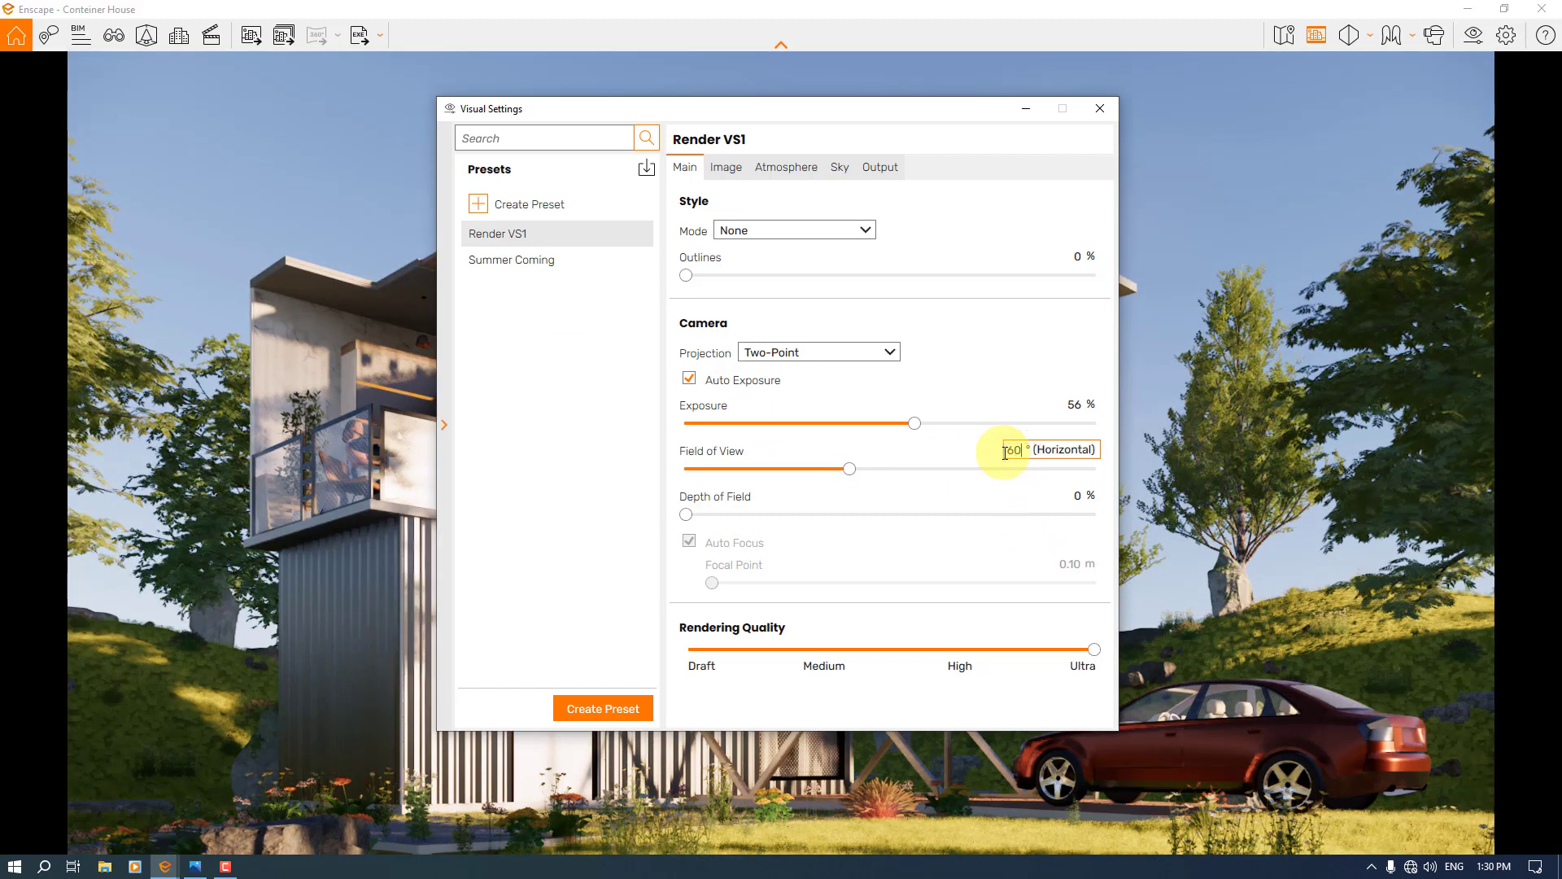
pyautogui.press('BackSpace')
pyautogui.write('2')
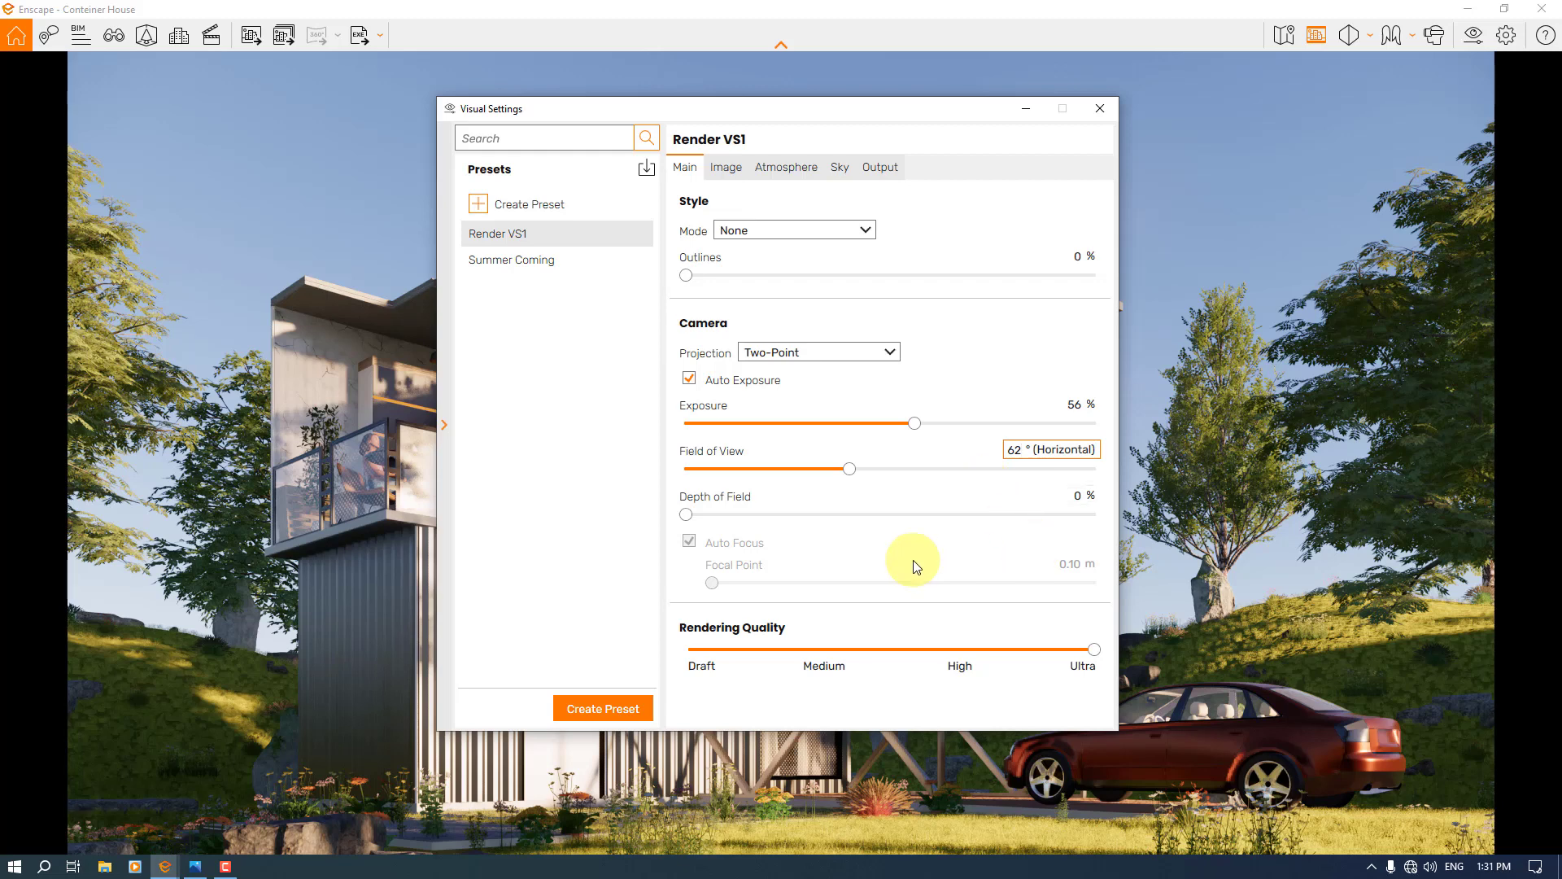
# Collapse the preset list, move the visual settings clear of the house, and set Depth of Field to 8% with Auto Focus off.
pyautogui.click(440, 424)
pyautogui.moveTo(628, 110); pyautogui.dragTo(1286, 80)
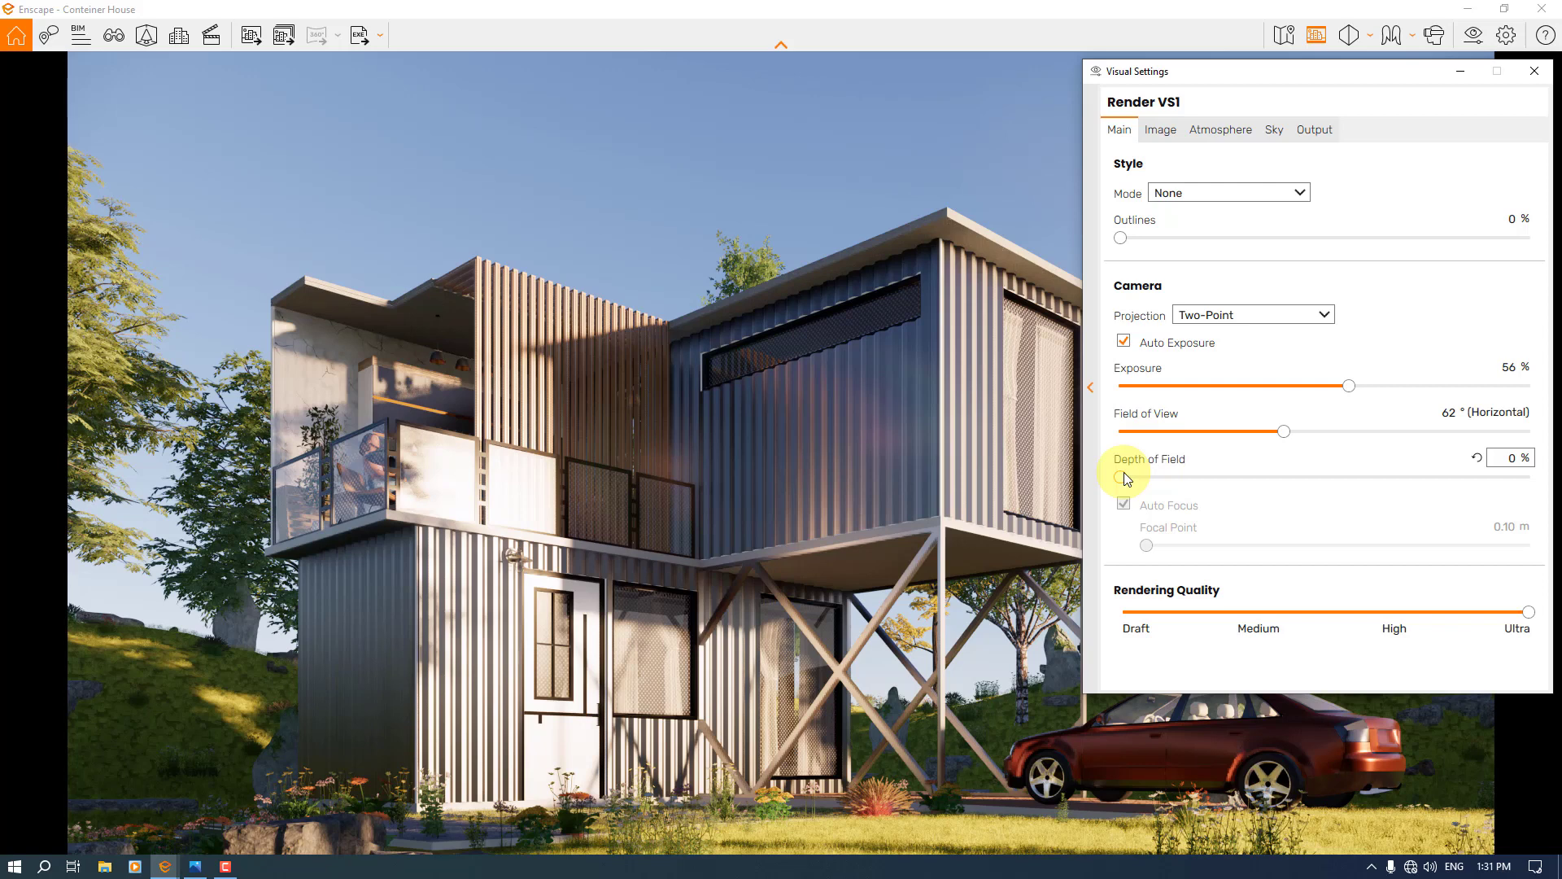
pyautogui.moveTo(1125, 474); pyautogui.dragTo(1158, 474)
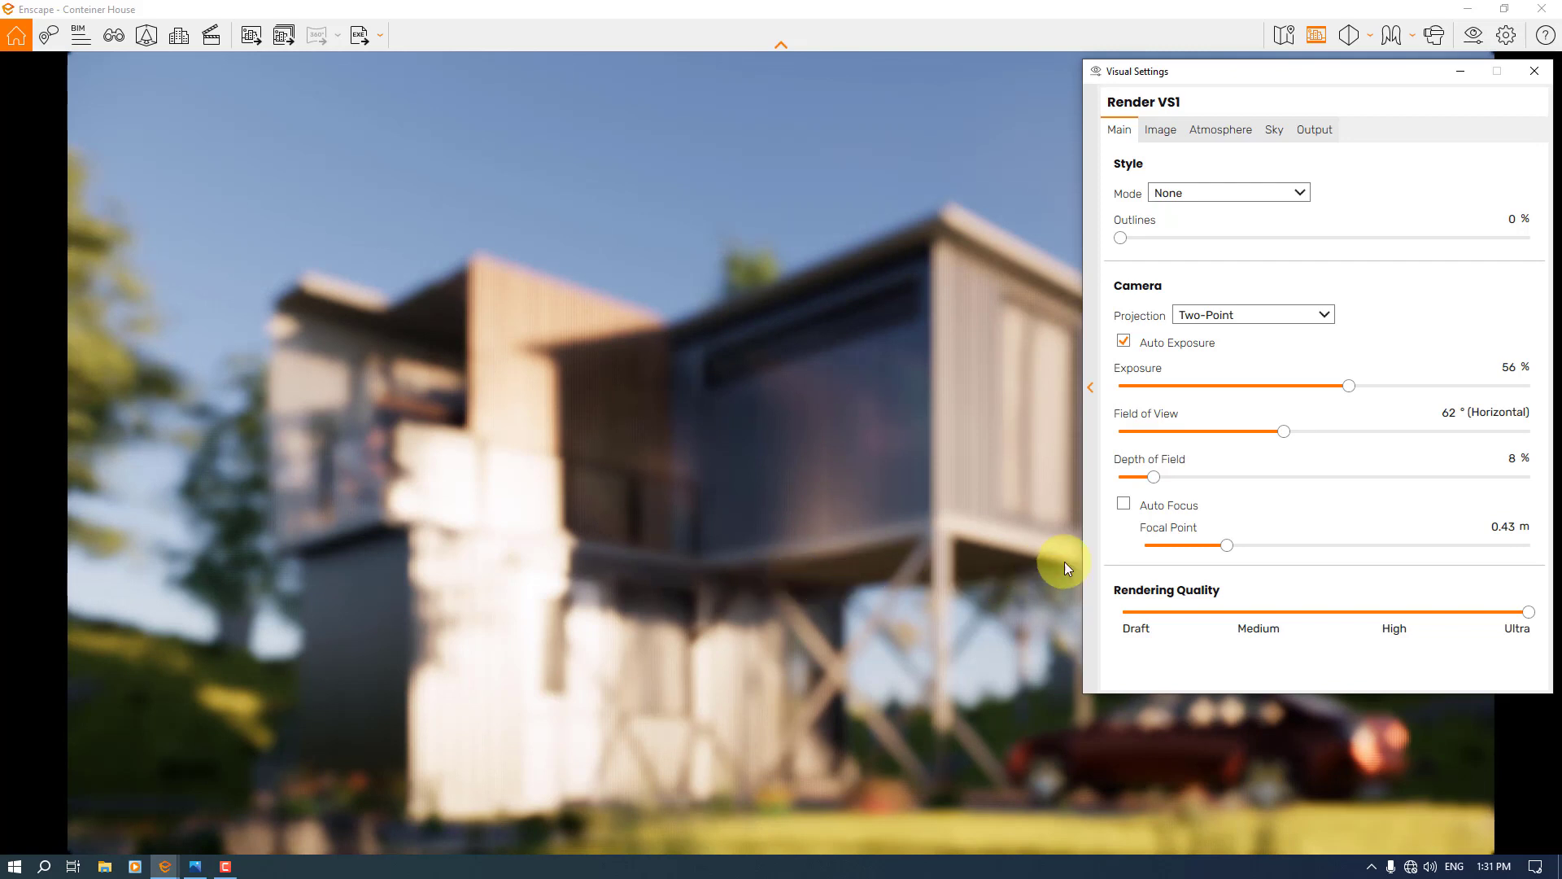
# Tune the focal point by testing near and far distances against the house, and set it to 12.80 m.
pyautogui.click(1229, 546)
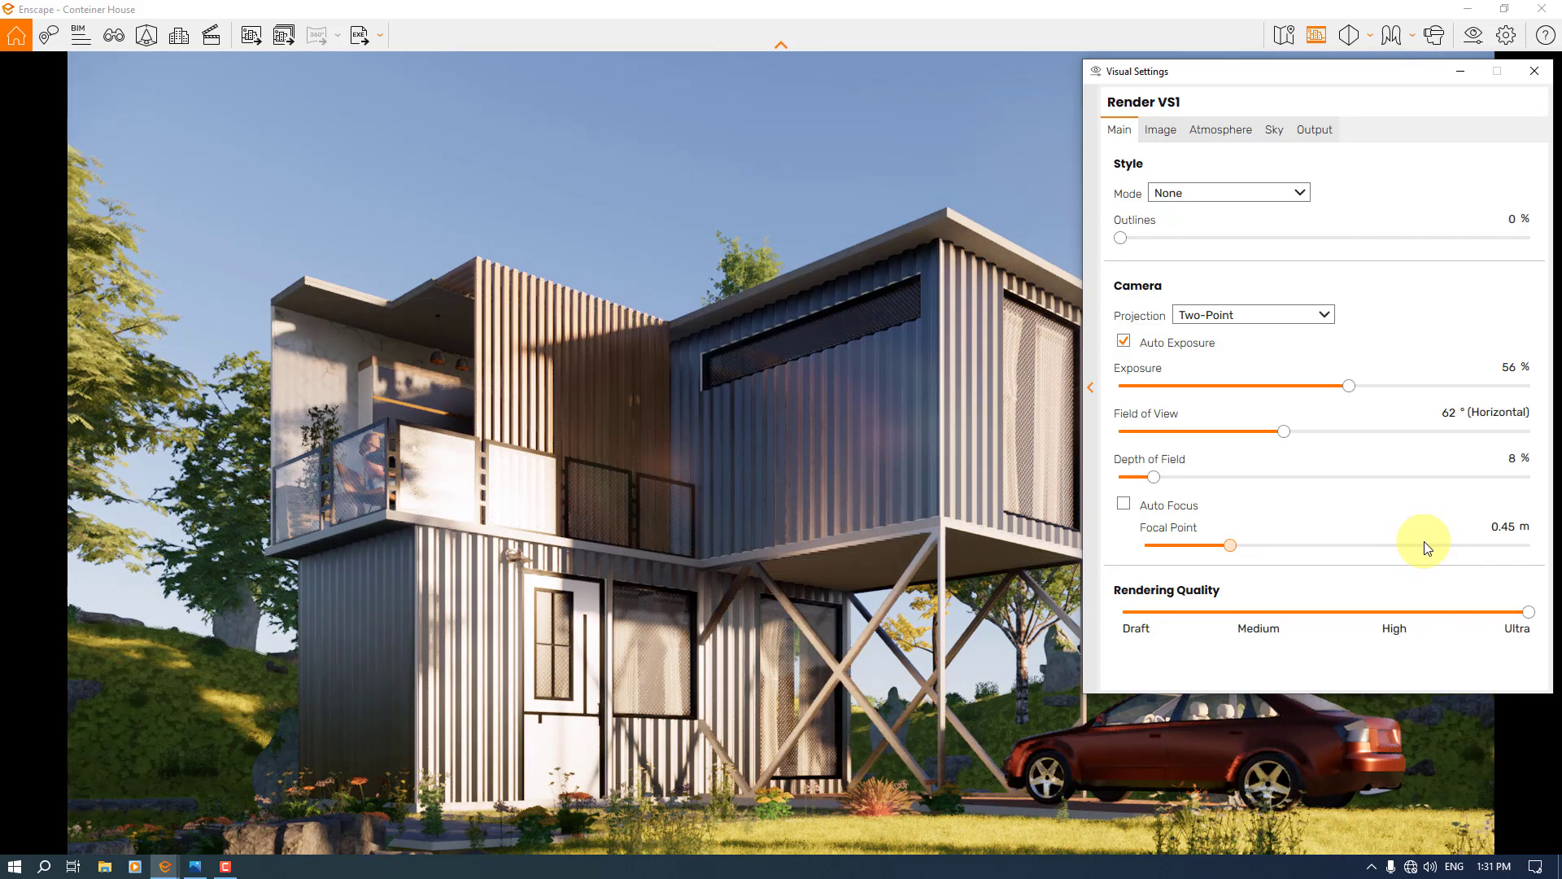
pyautogui.moveTo(1230, 545); pyautogui.dragTo(1425, 544)
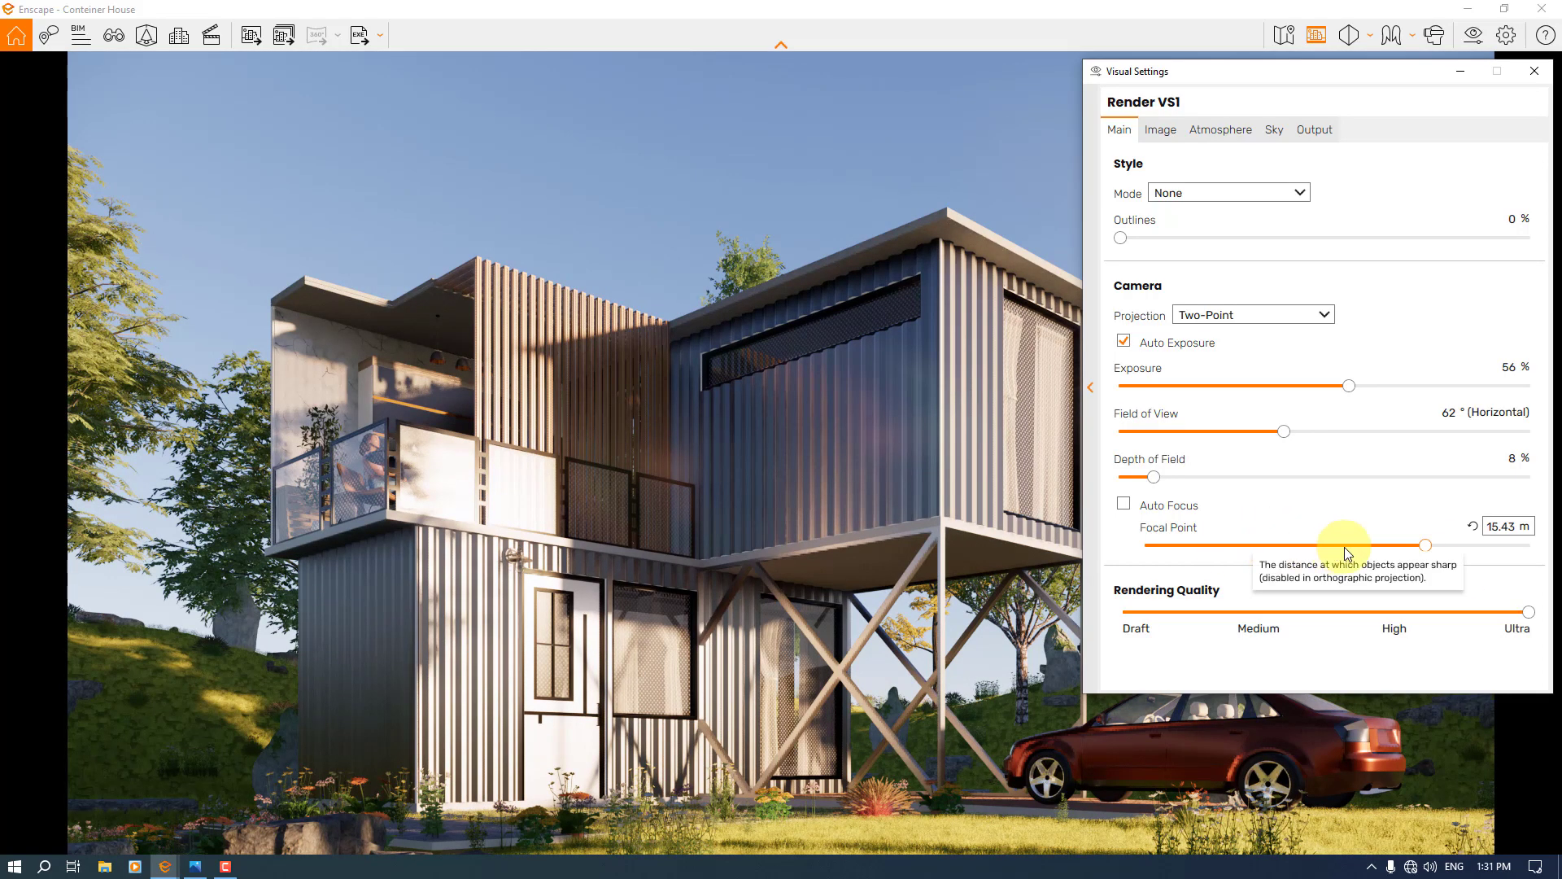
pyautogui.click(1422, 545)
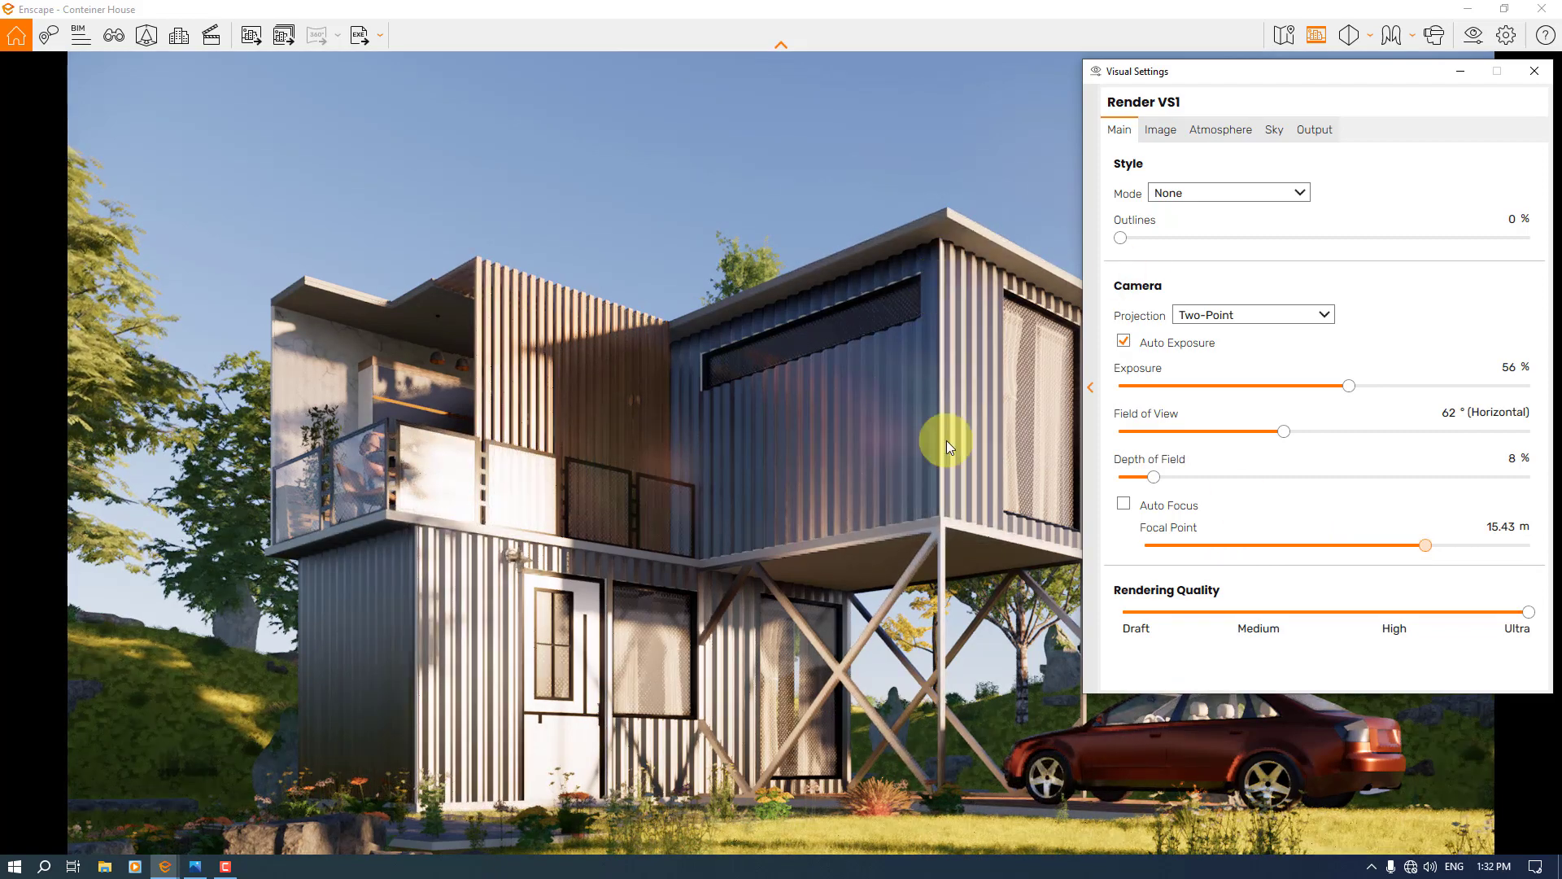
pyautogui.moveTo(1431, 545); pyautogui.dragTo(1416, 546)
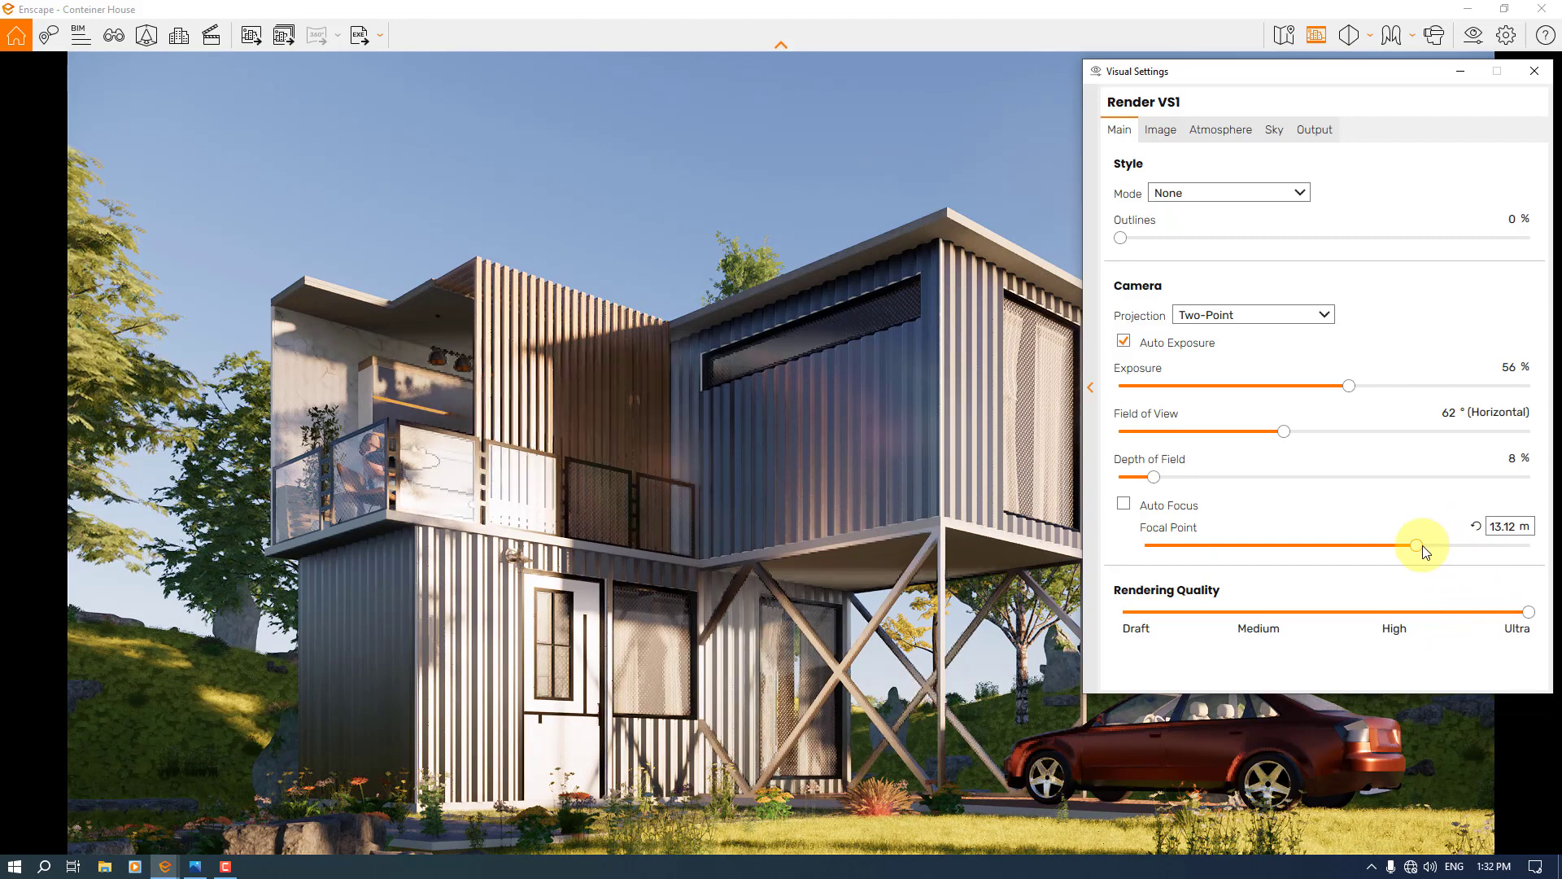
pyautogui.click(1417, 546)
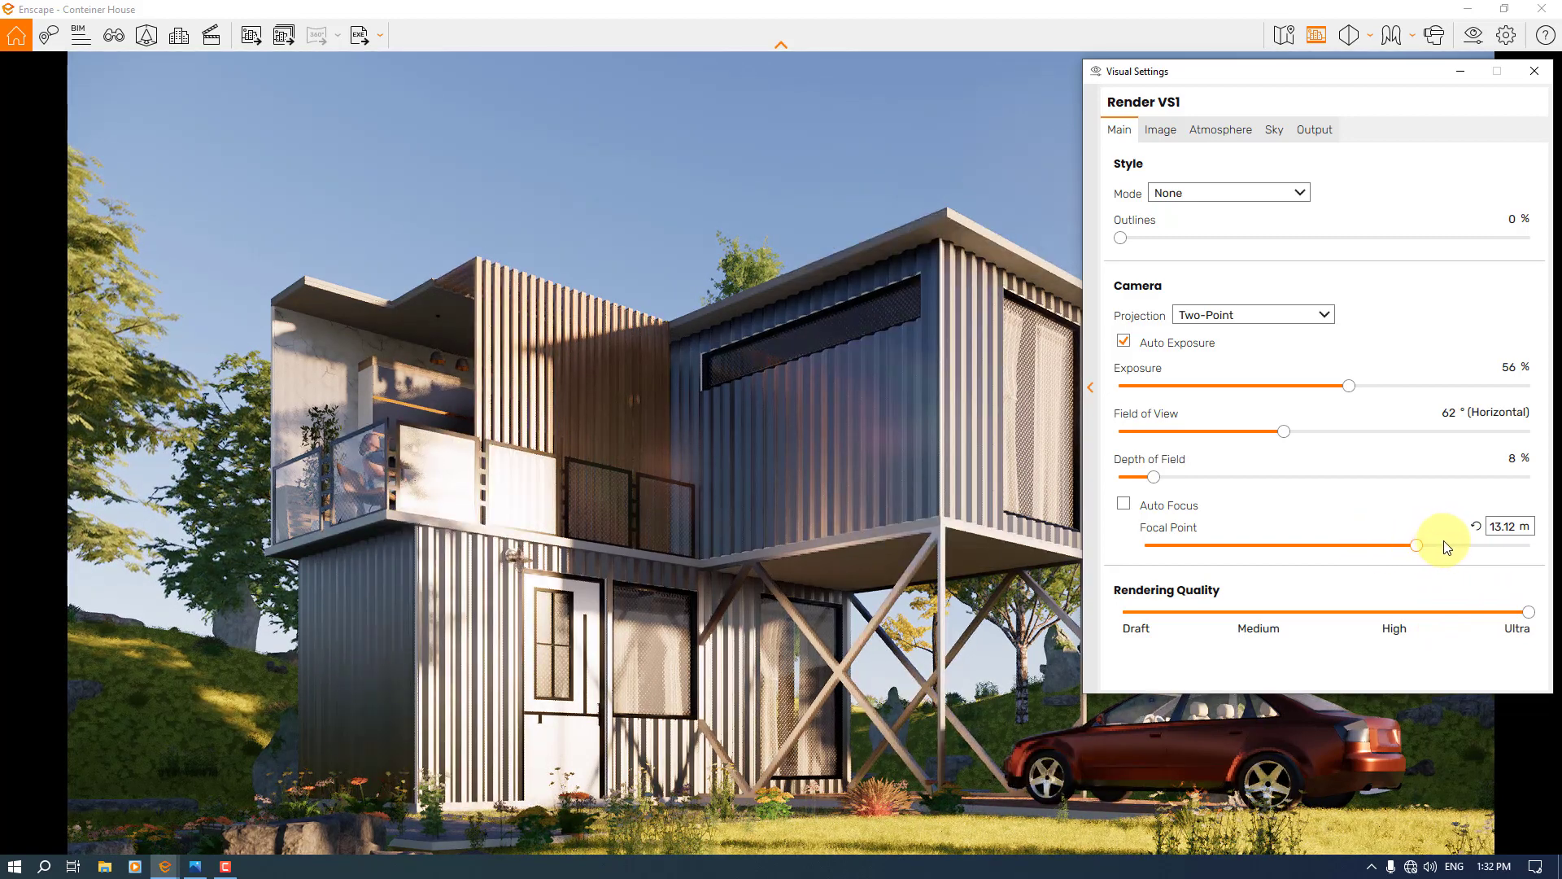
pyautogui.click(1305, 544)
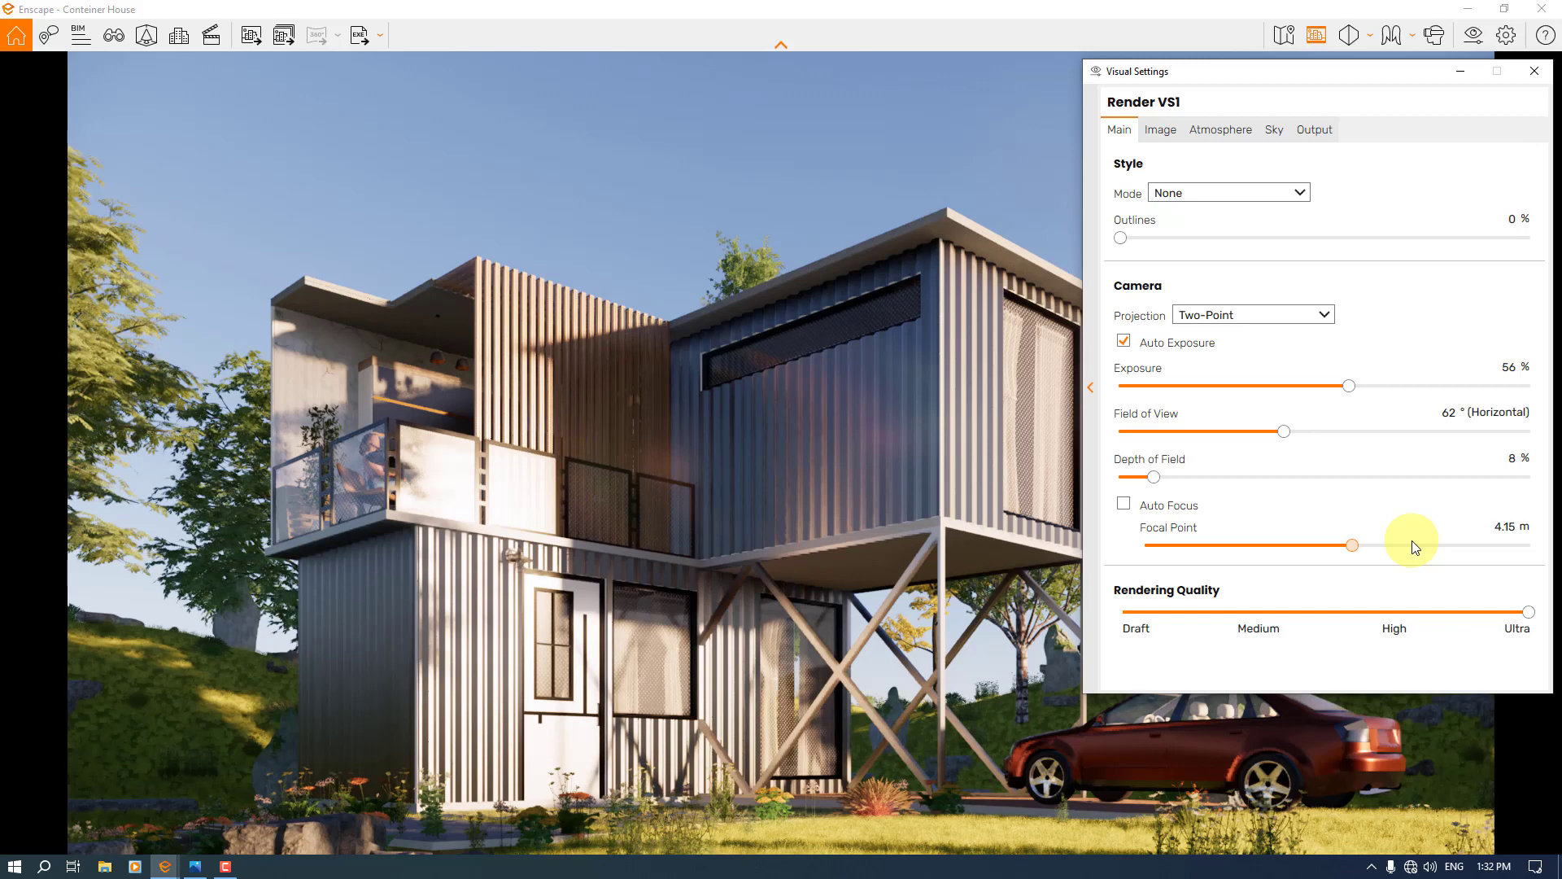
pyautogui.click(1412, 541)
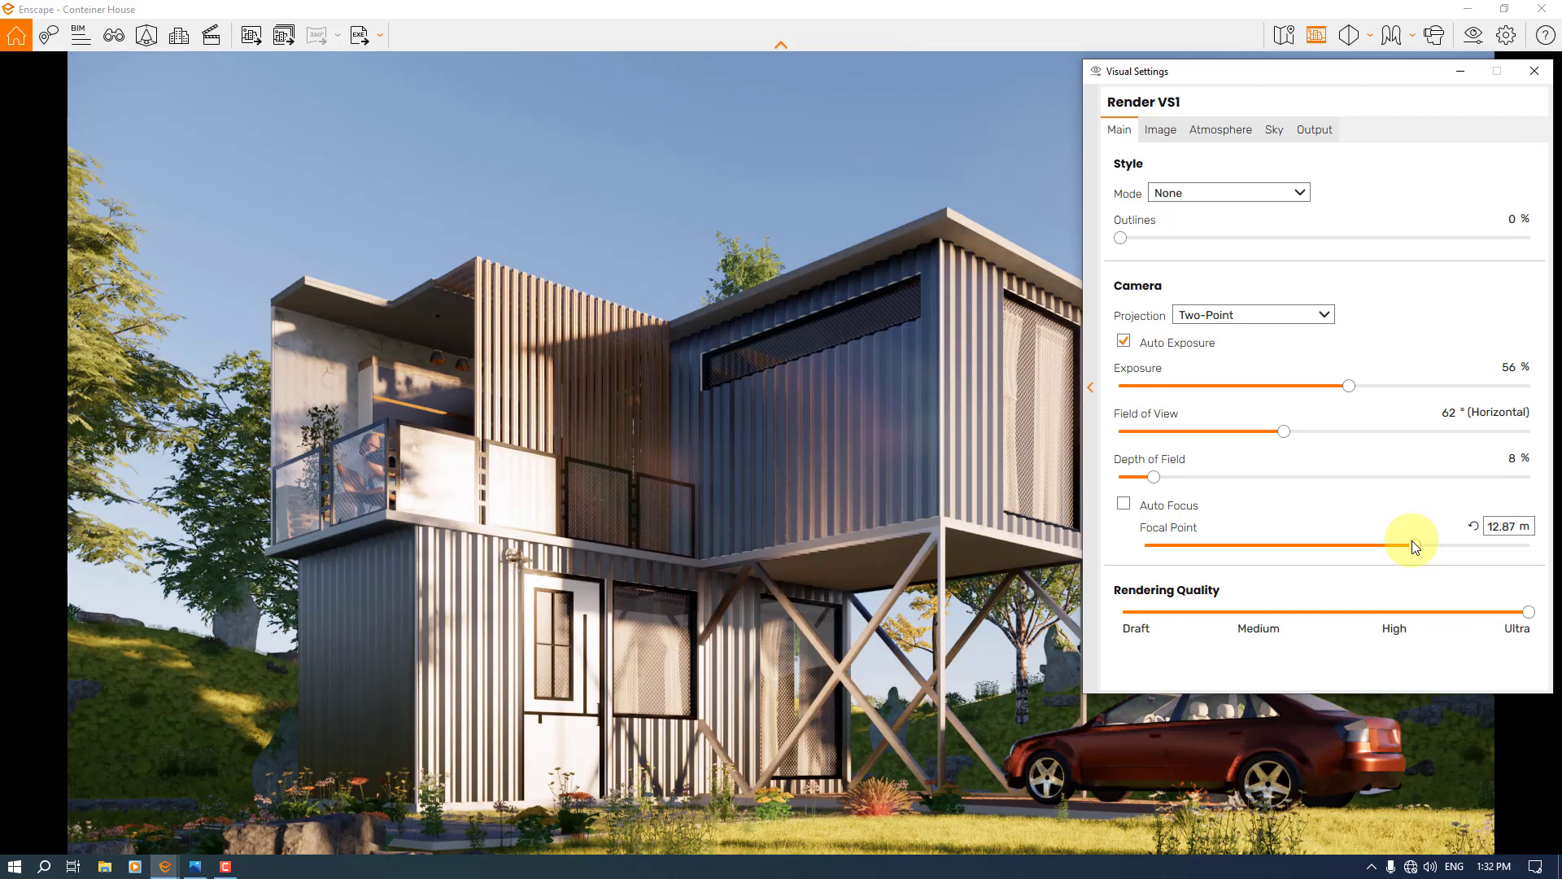
pyautogui.click(1496, 529)
pyautogui.press('BackSpace')
pyautogui.press('BackSpace')
pyautogui.write('80')
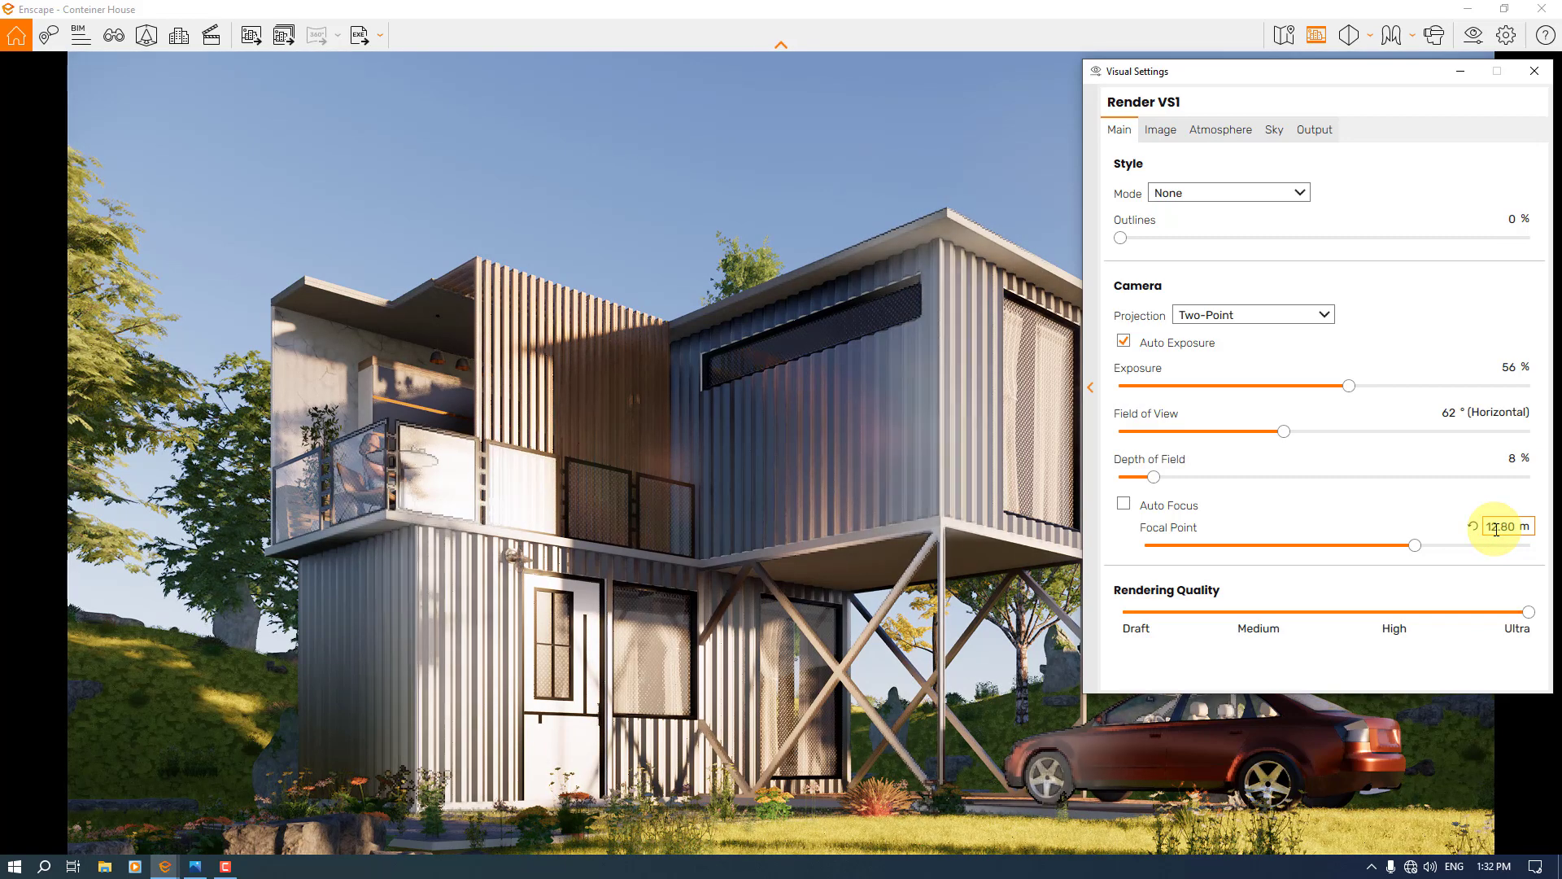
# Test stronger depth of field amounts such as 17% and 15%, and set the value to 16%.
pyautogui.click(1154, 477)
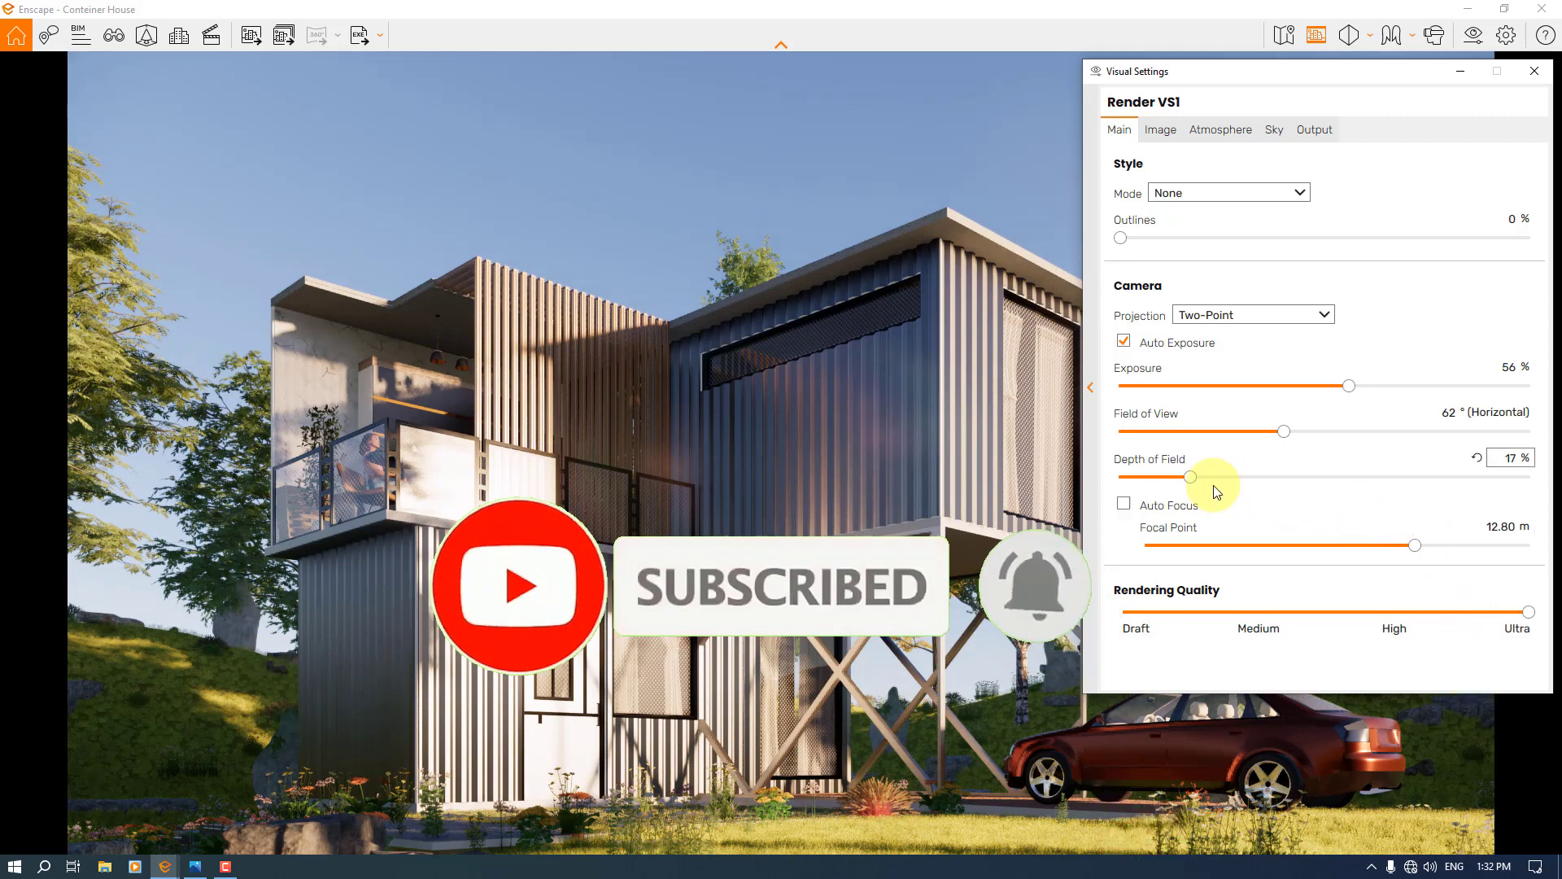
pyautogui.click(1190, 478)
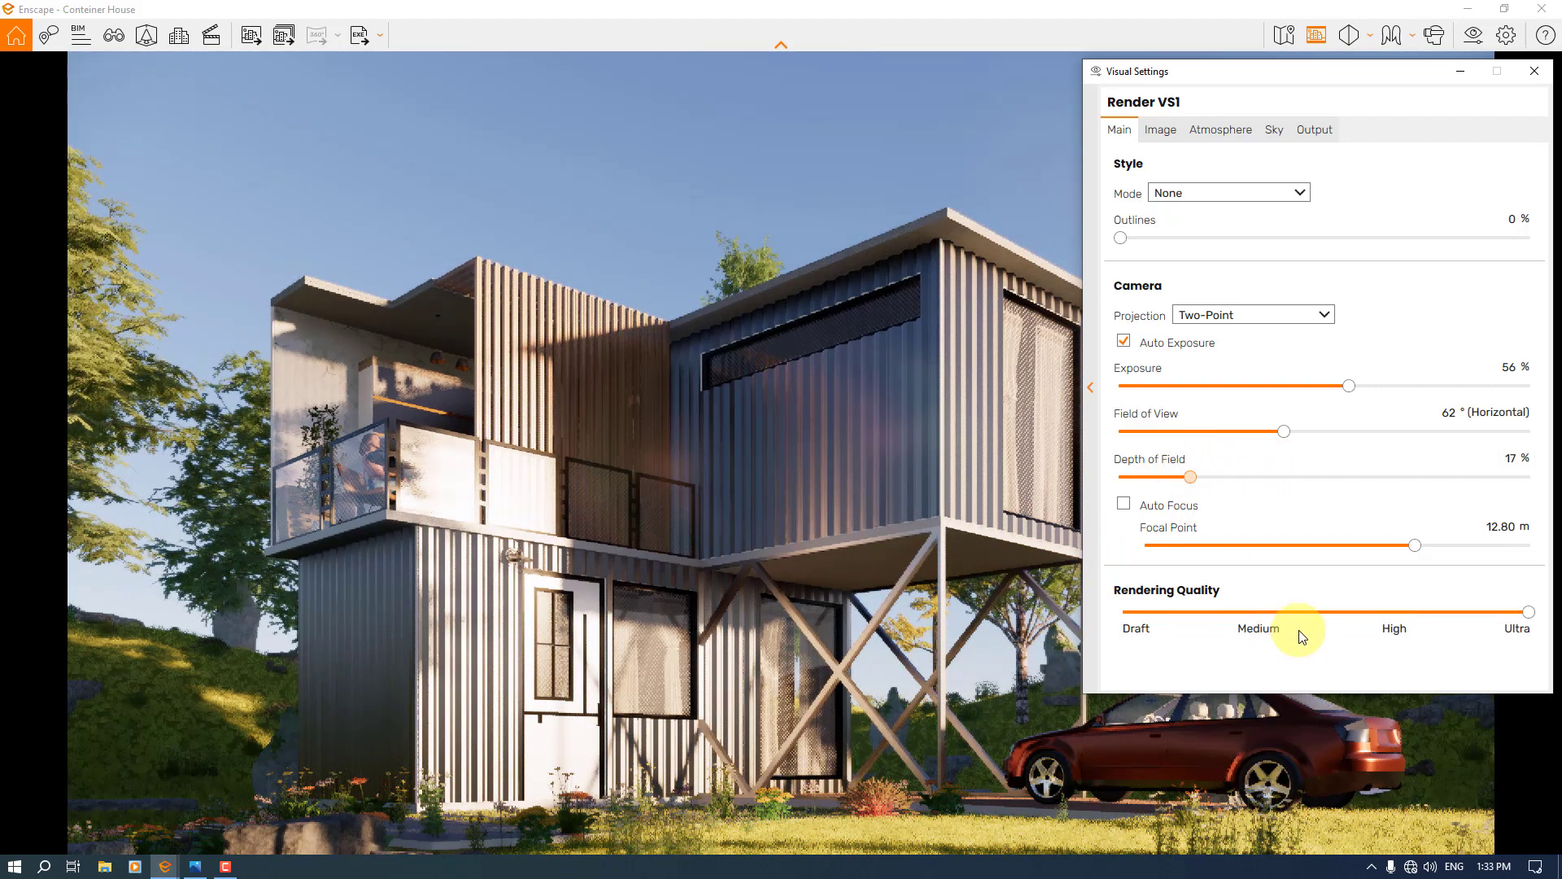
pyautogui.click(1189, 476)
pyautogui.click(1183, 478)
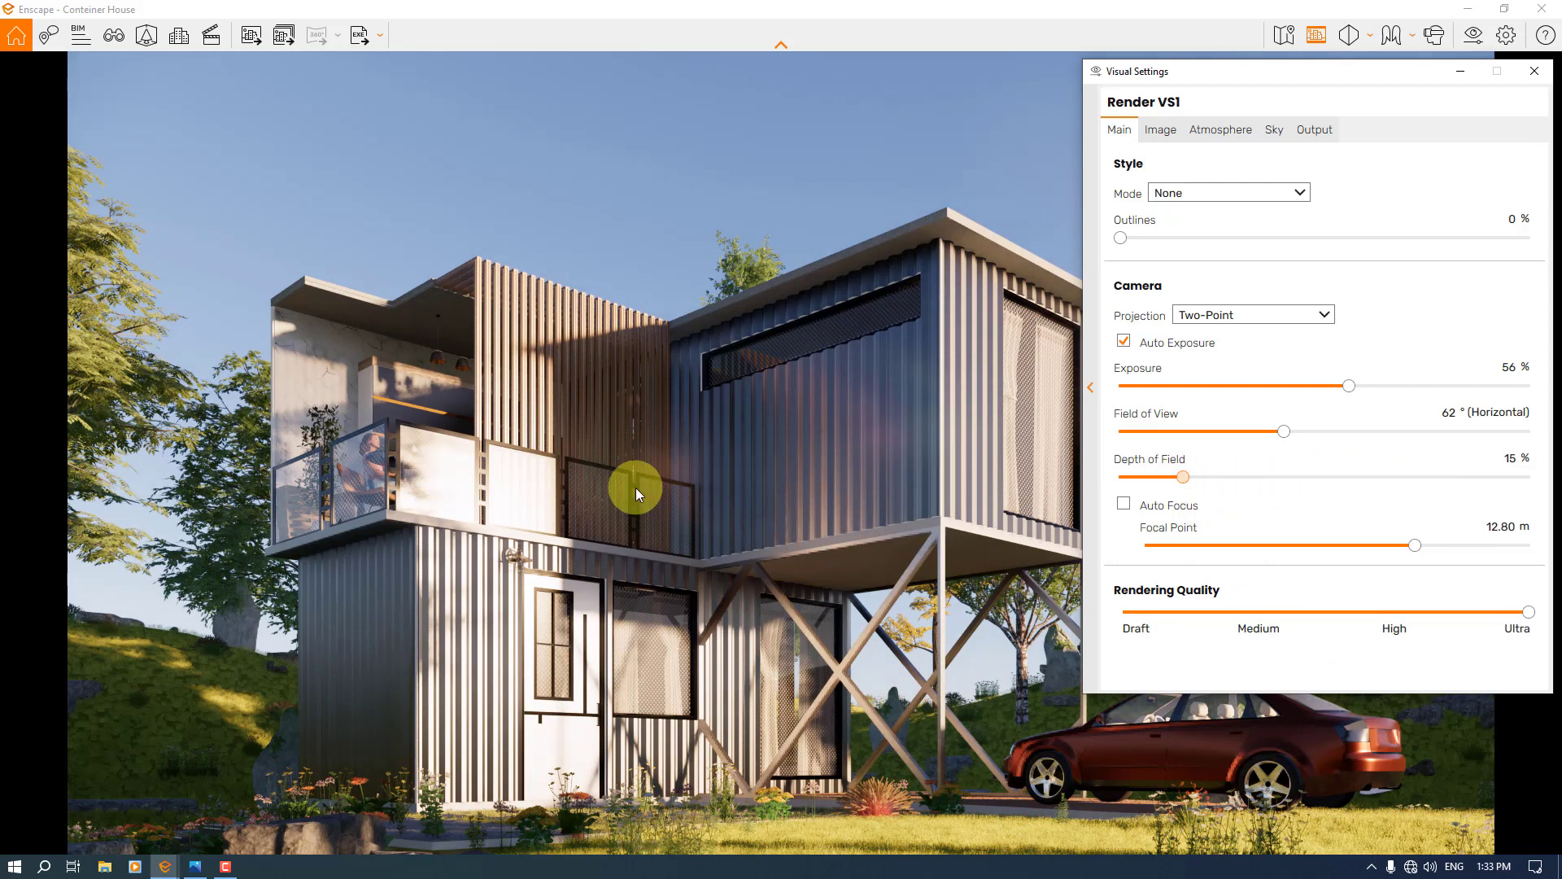
pyautogui.hotkey('ctrl', 'z')
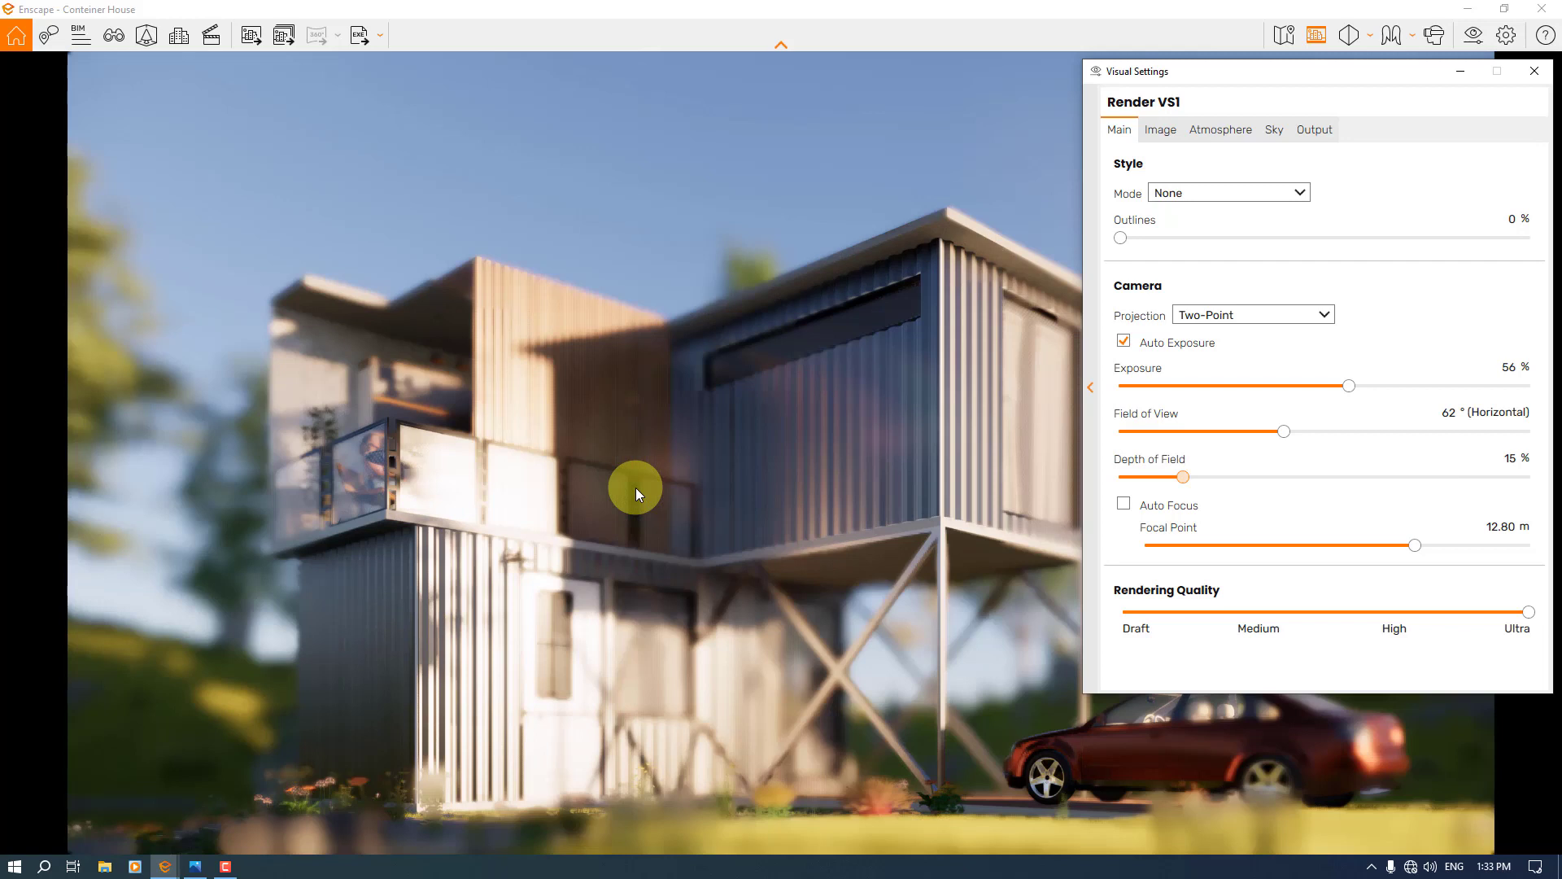
pyautogui.click(1510, 458)
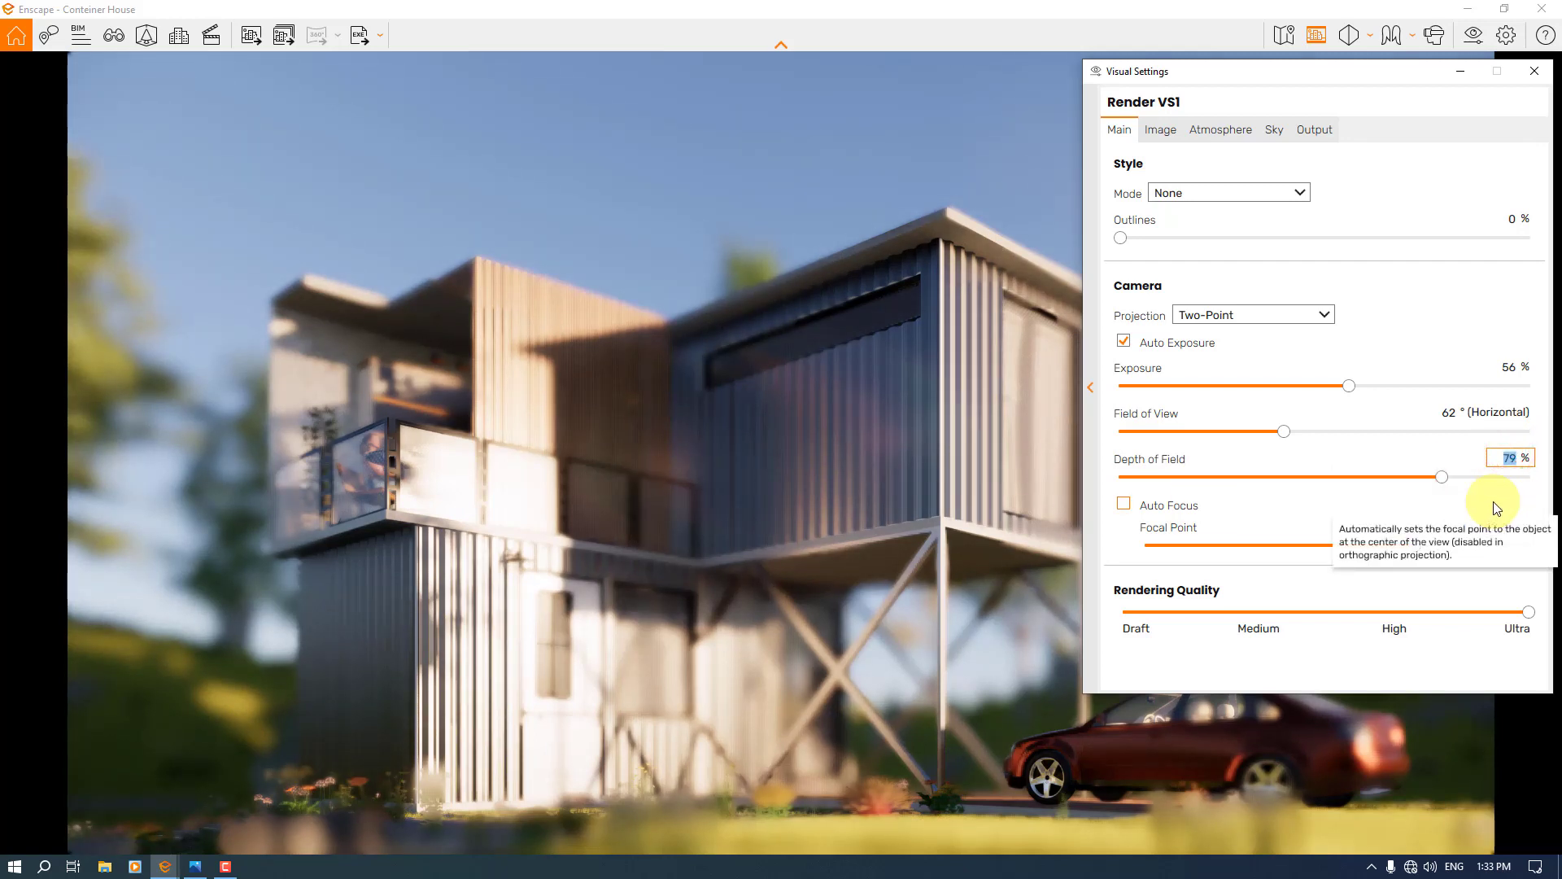
pyautogui.write('16')
pyautogui.press('Return')
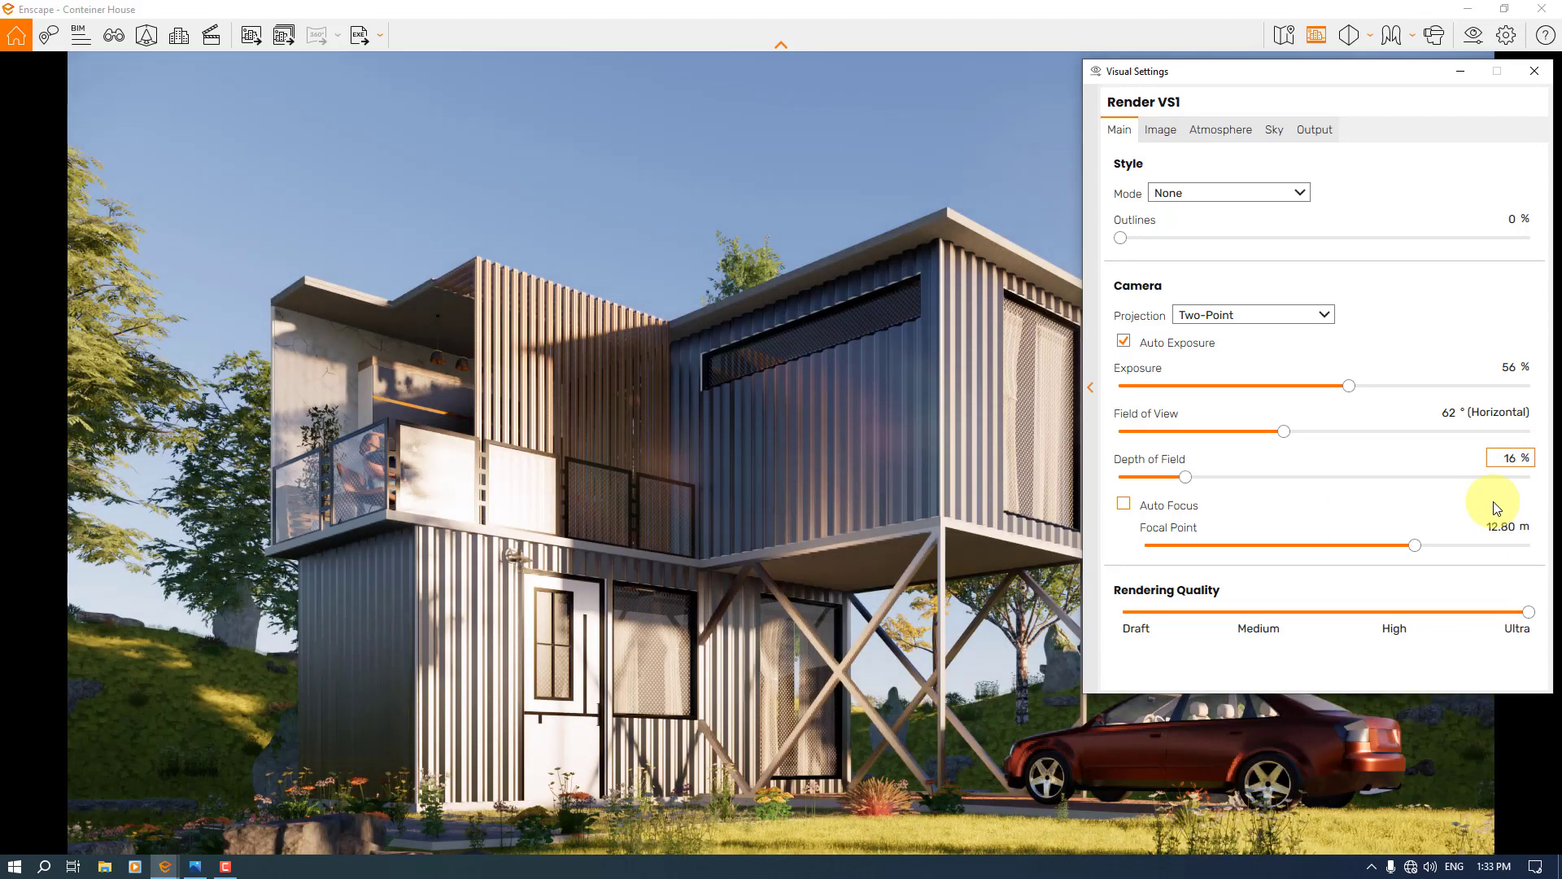
pyautogui.click(1165, 131)
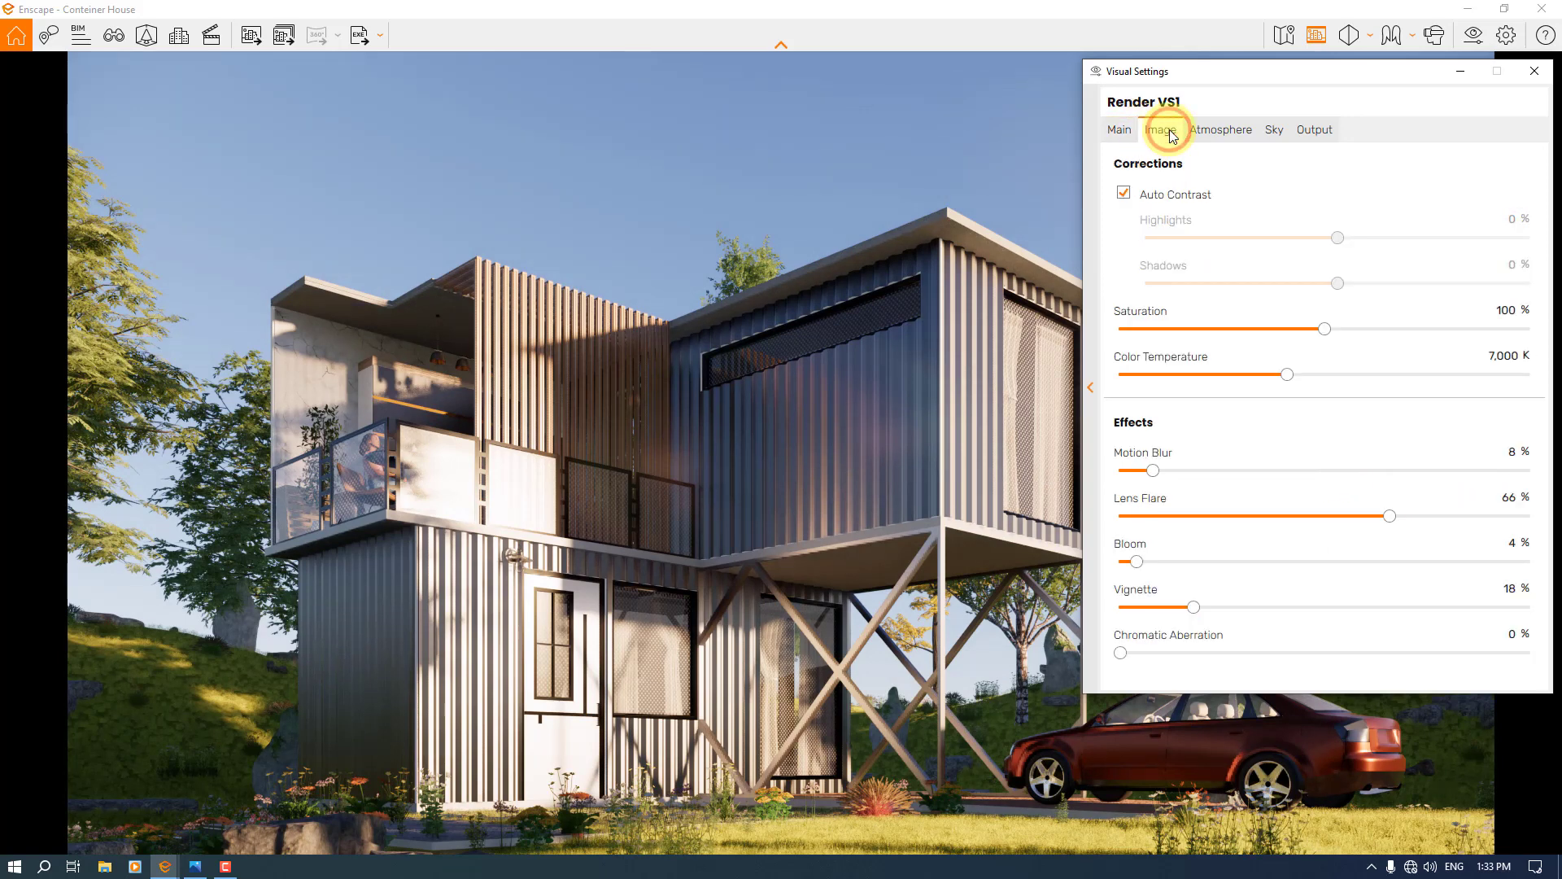
pyautogui.click(1121, 134)
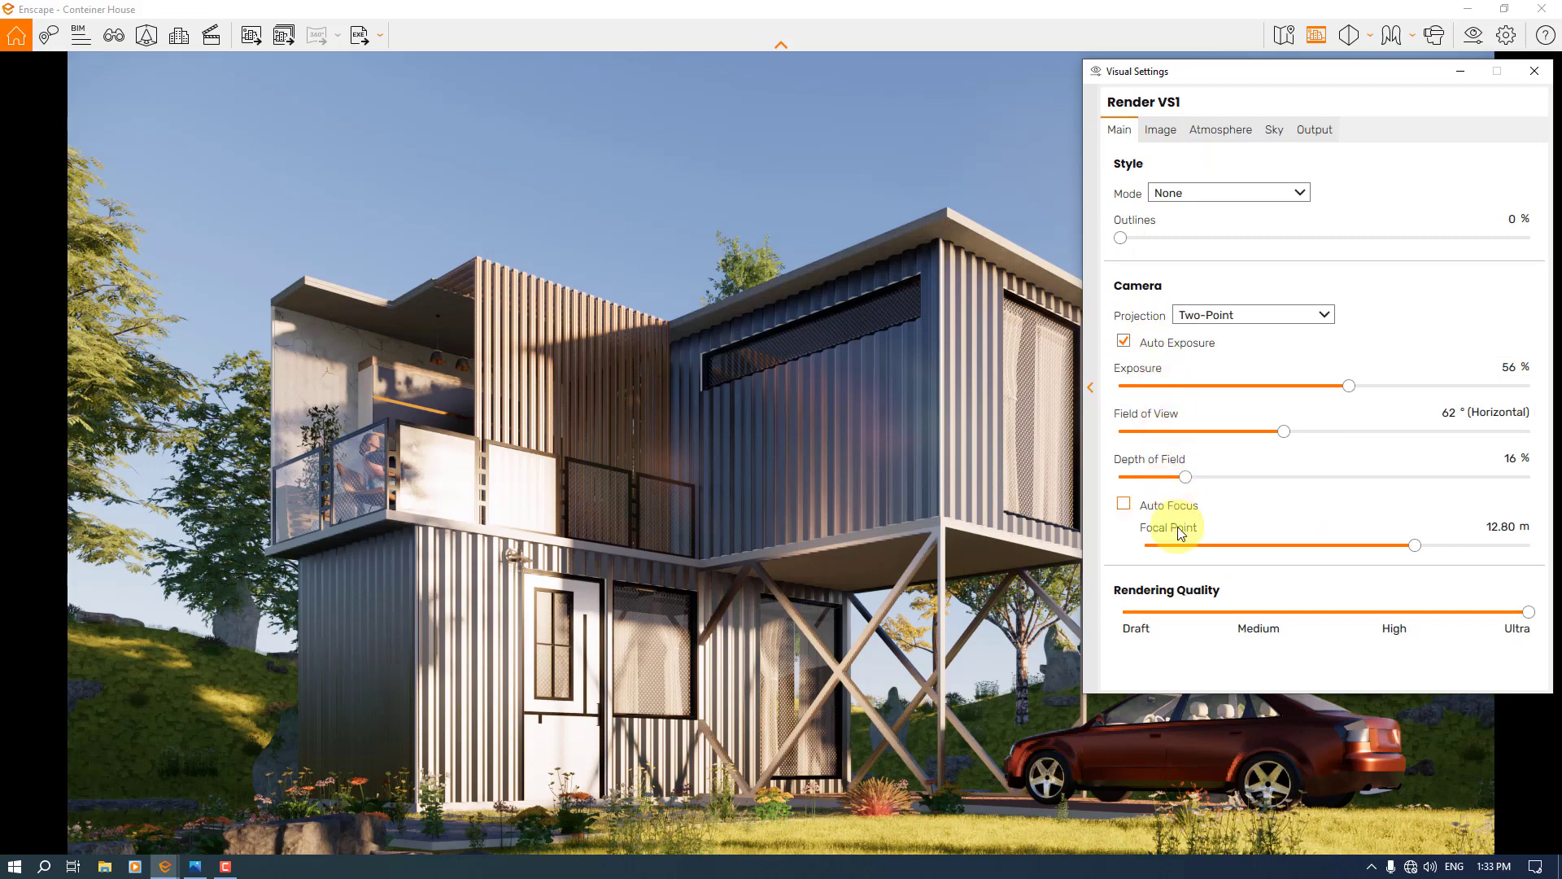
# Start a screenshot export of the current house view and choose Desktop as the save location, showing its contents in Details view.
pyautogui.click(1534, 71)
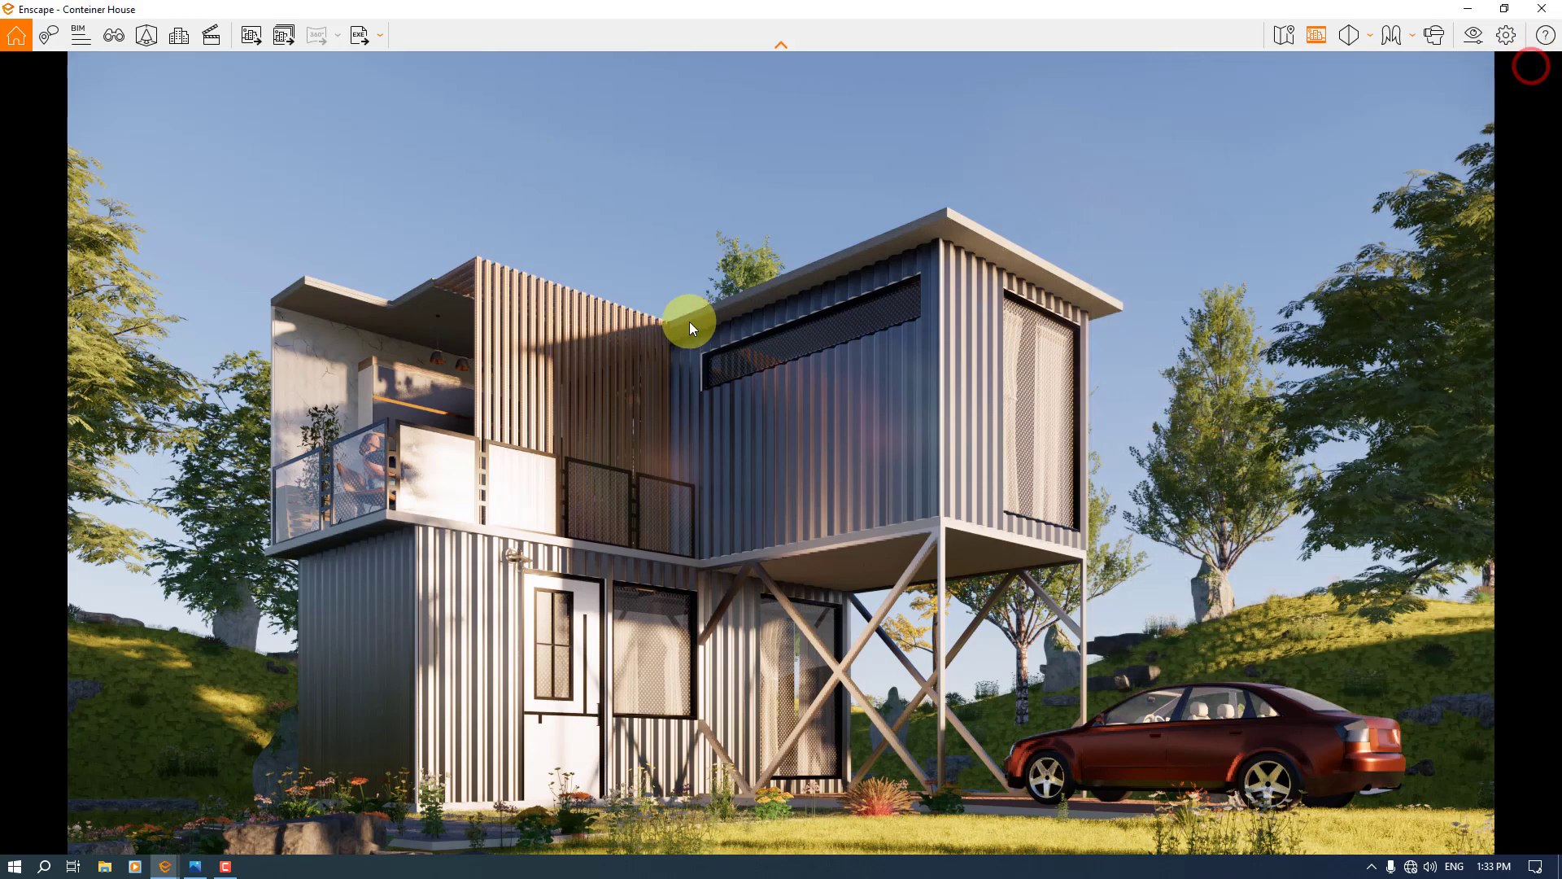
pyautogui.click(690, 321)
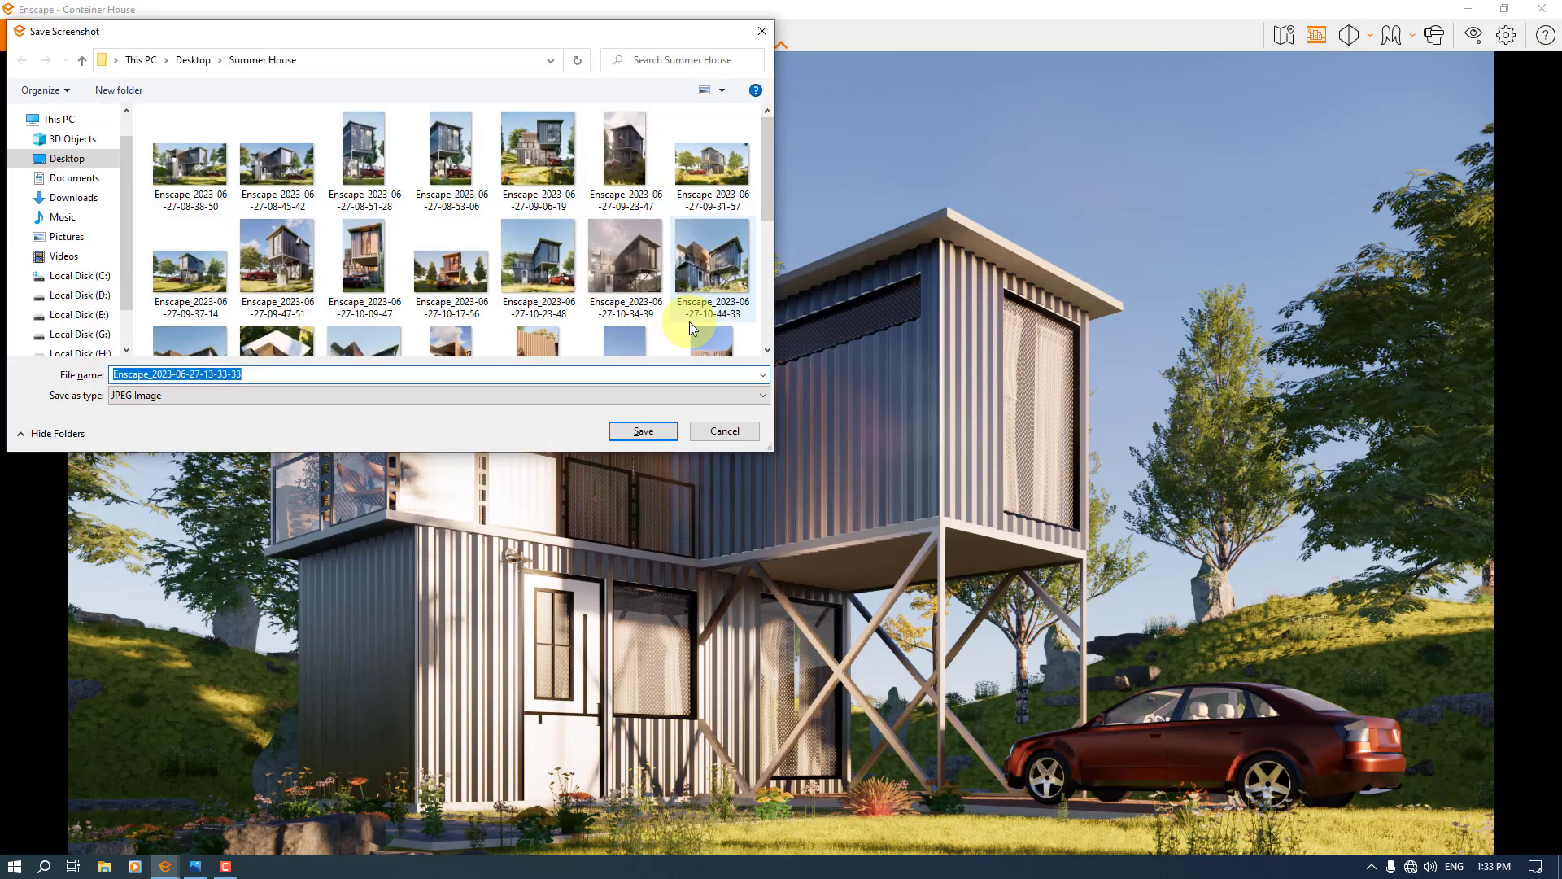
pyautogui.click(86, 164)
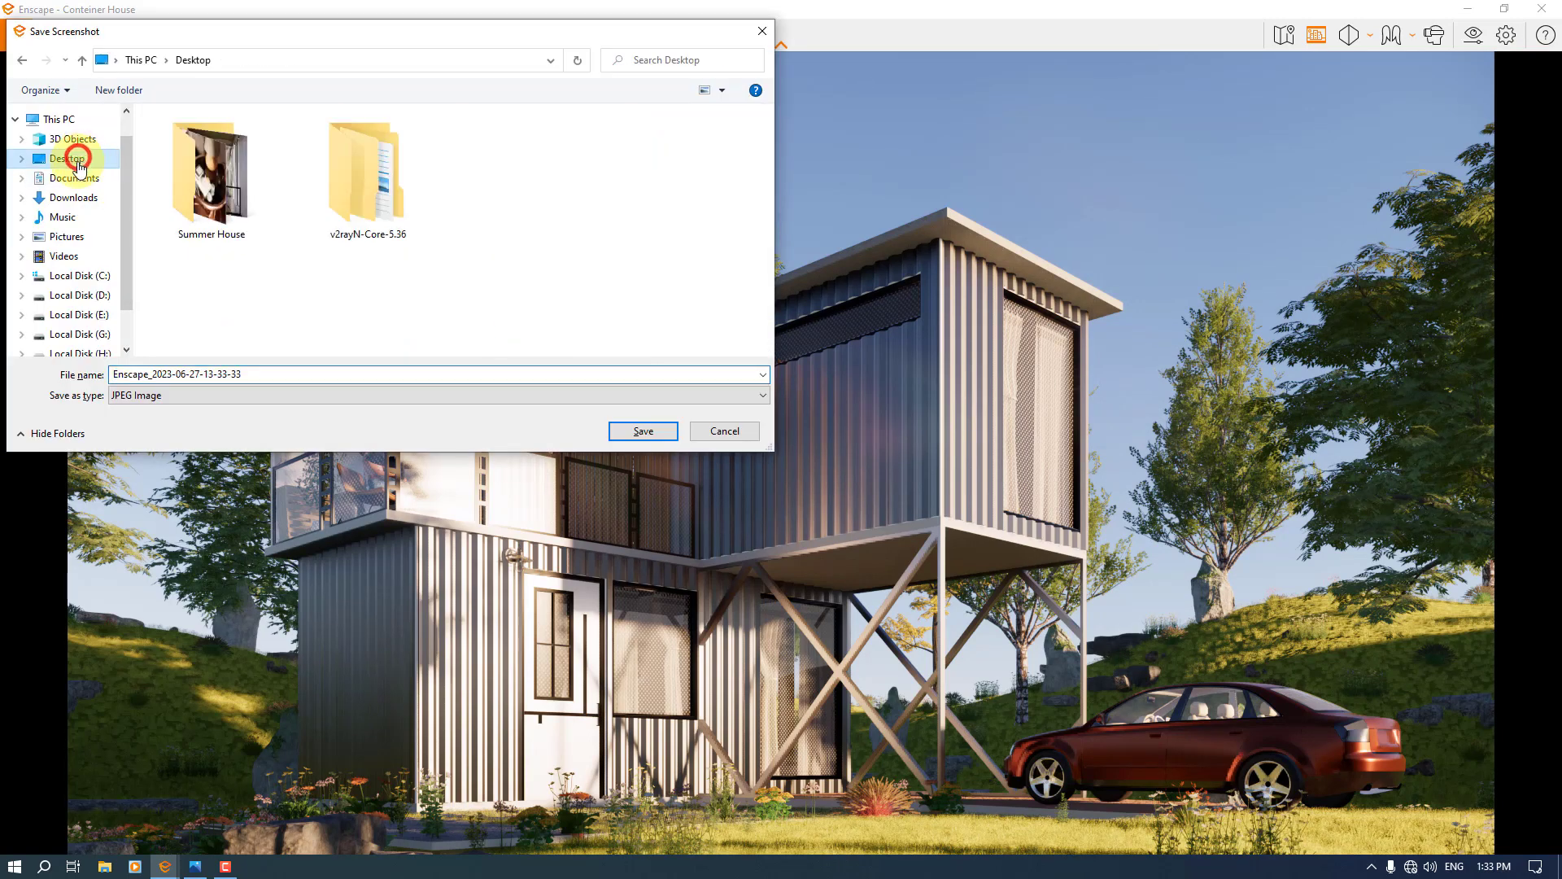
pyautogui.click(255, 374)
pyautogui.rightClick(343, 297)
pyautogui.moveTo(362, 303)
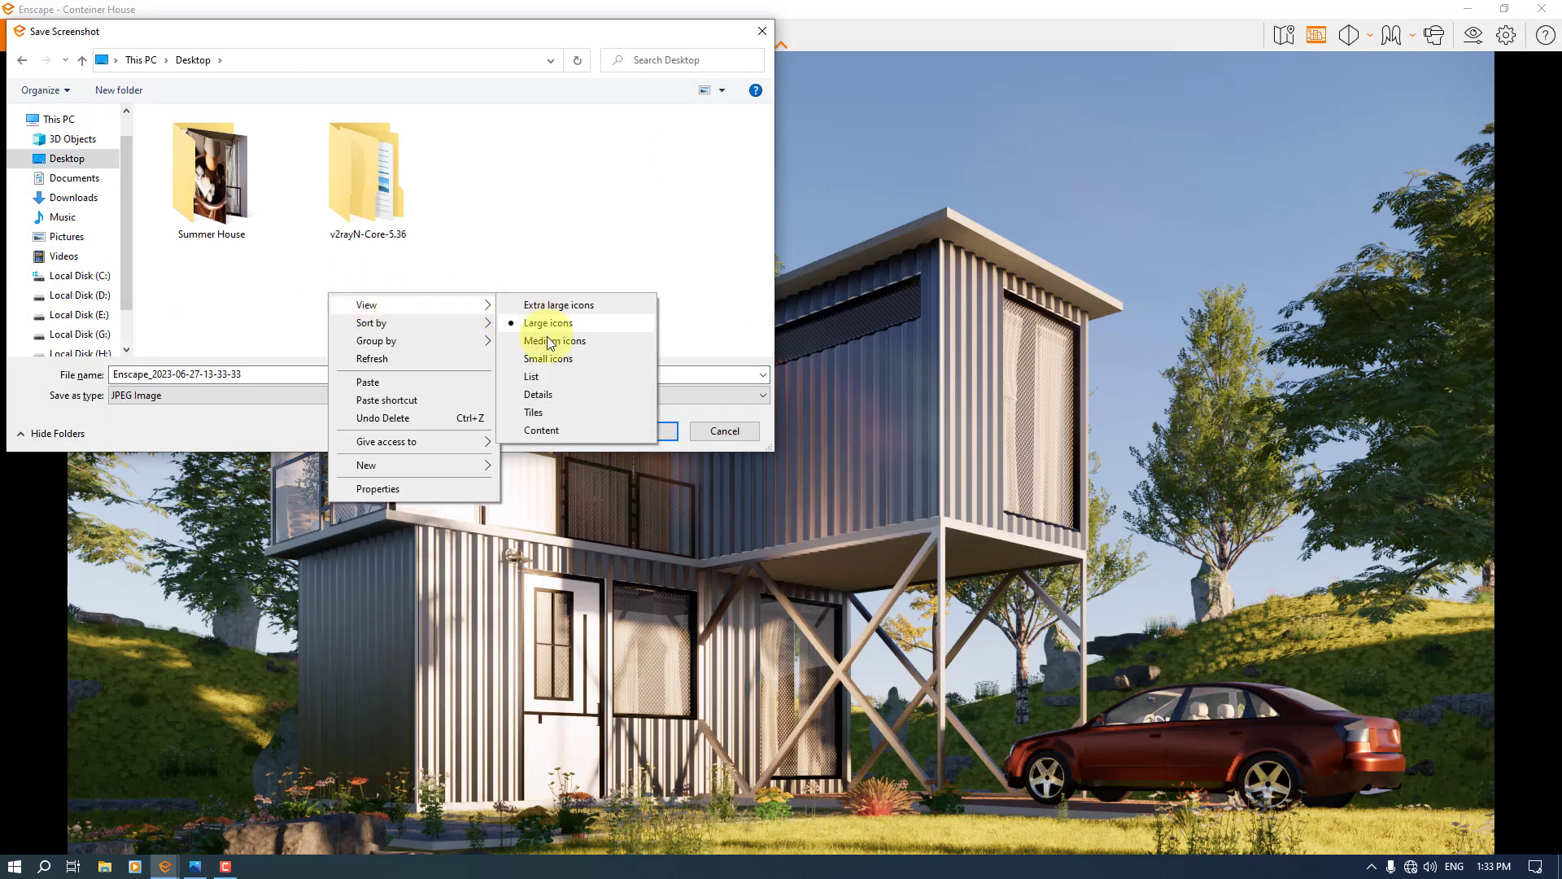
pyautogui.click(532, 394)
# Name the screenshot "Enscape 3.5 Render" and save it to the Desktop as a JPEG image.
pyautogui.click(274, 378)
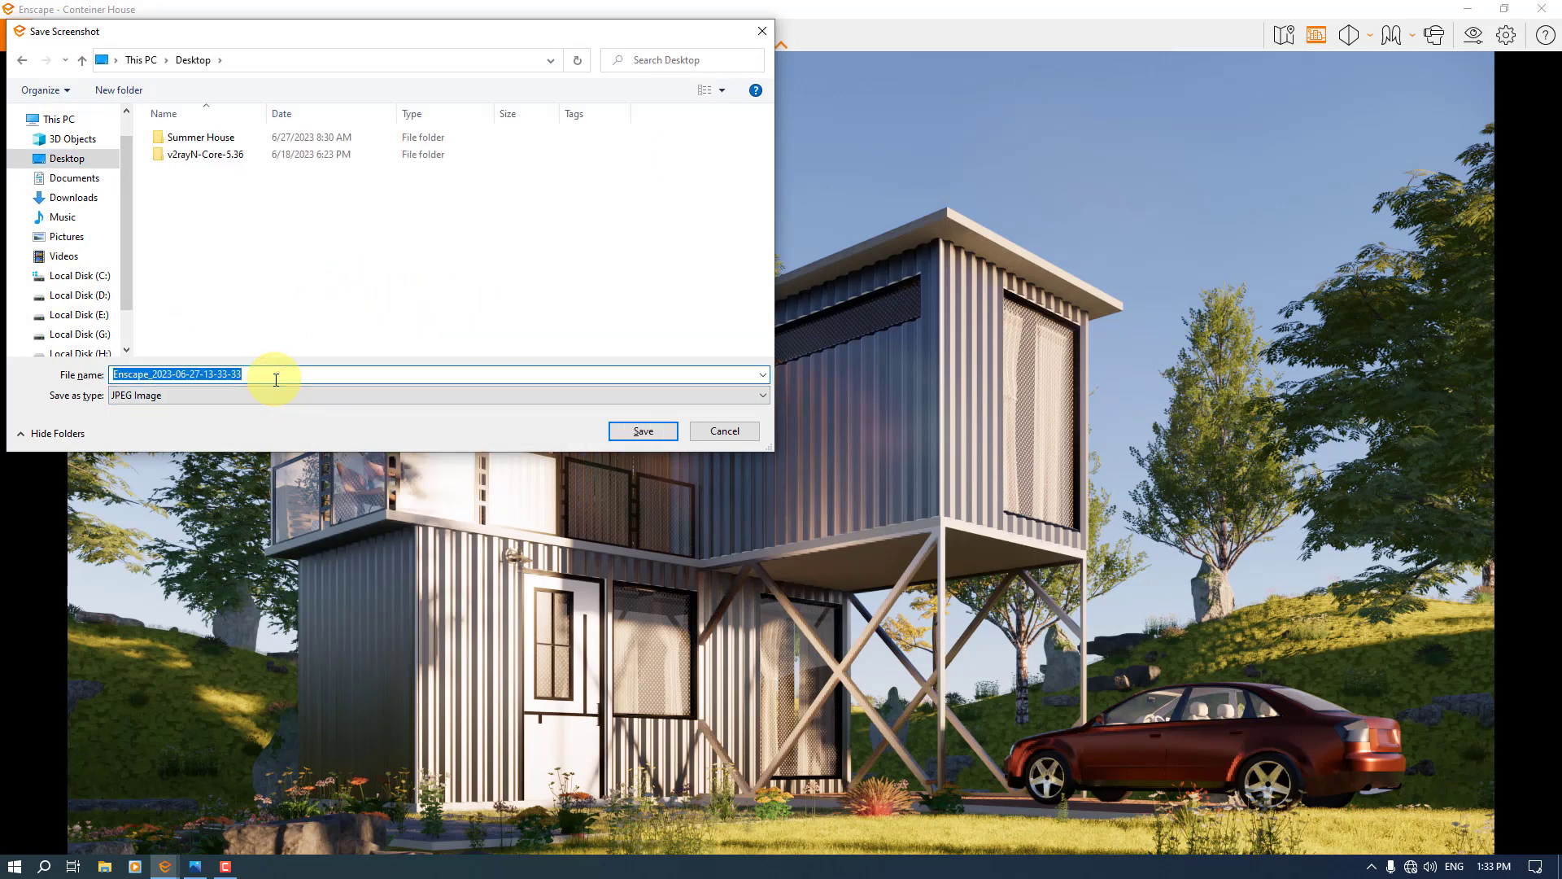
pyautogui.write('rE')
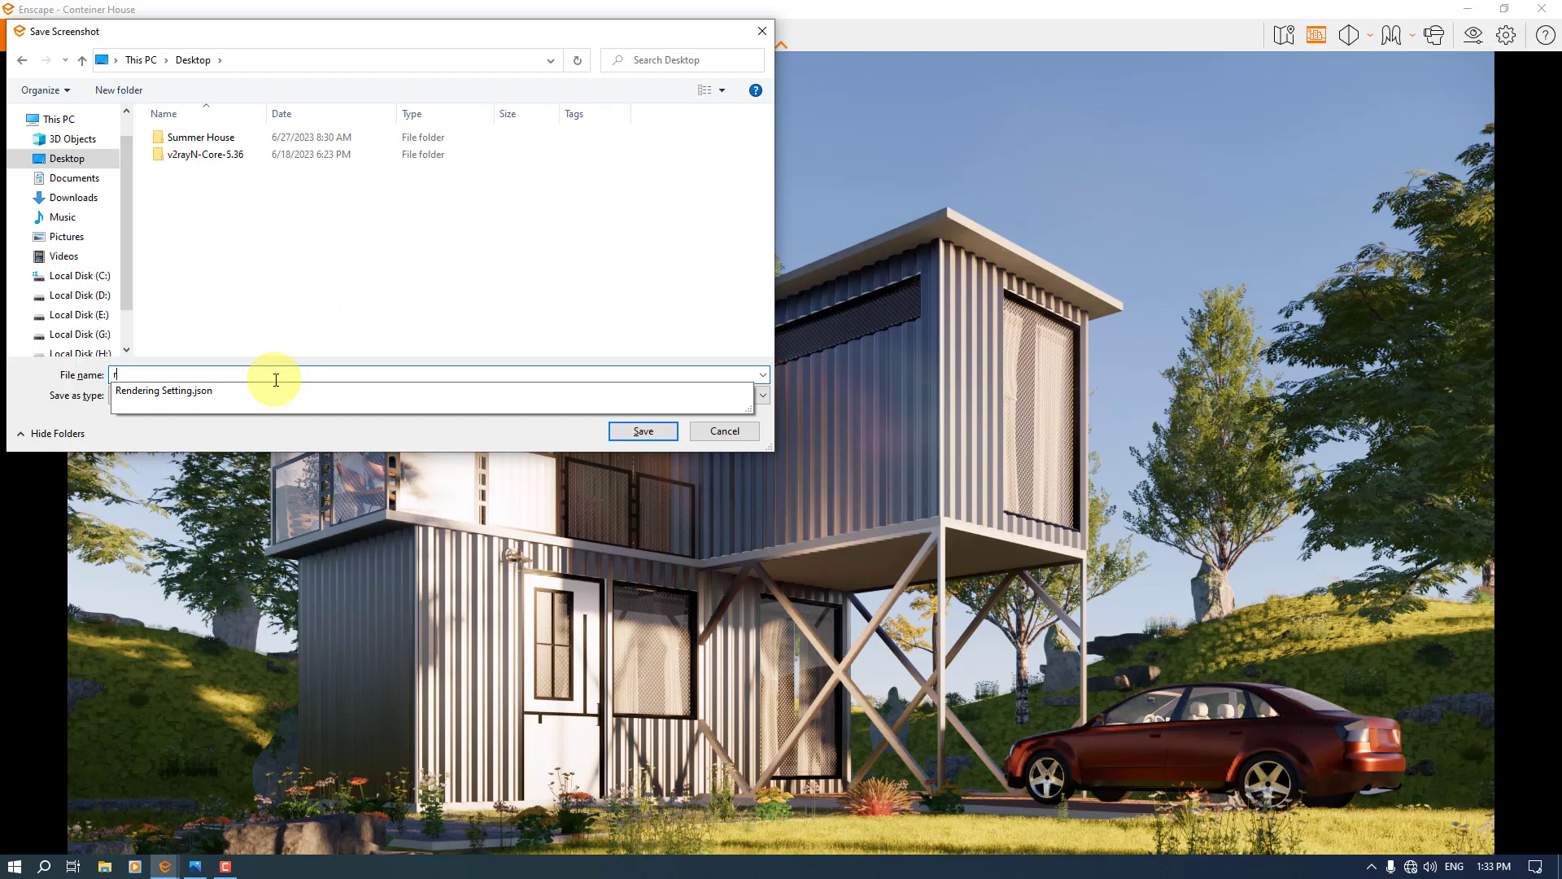
pyautogui.press('BackSpace')
pyautogui.write('Enscape 3')
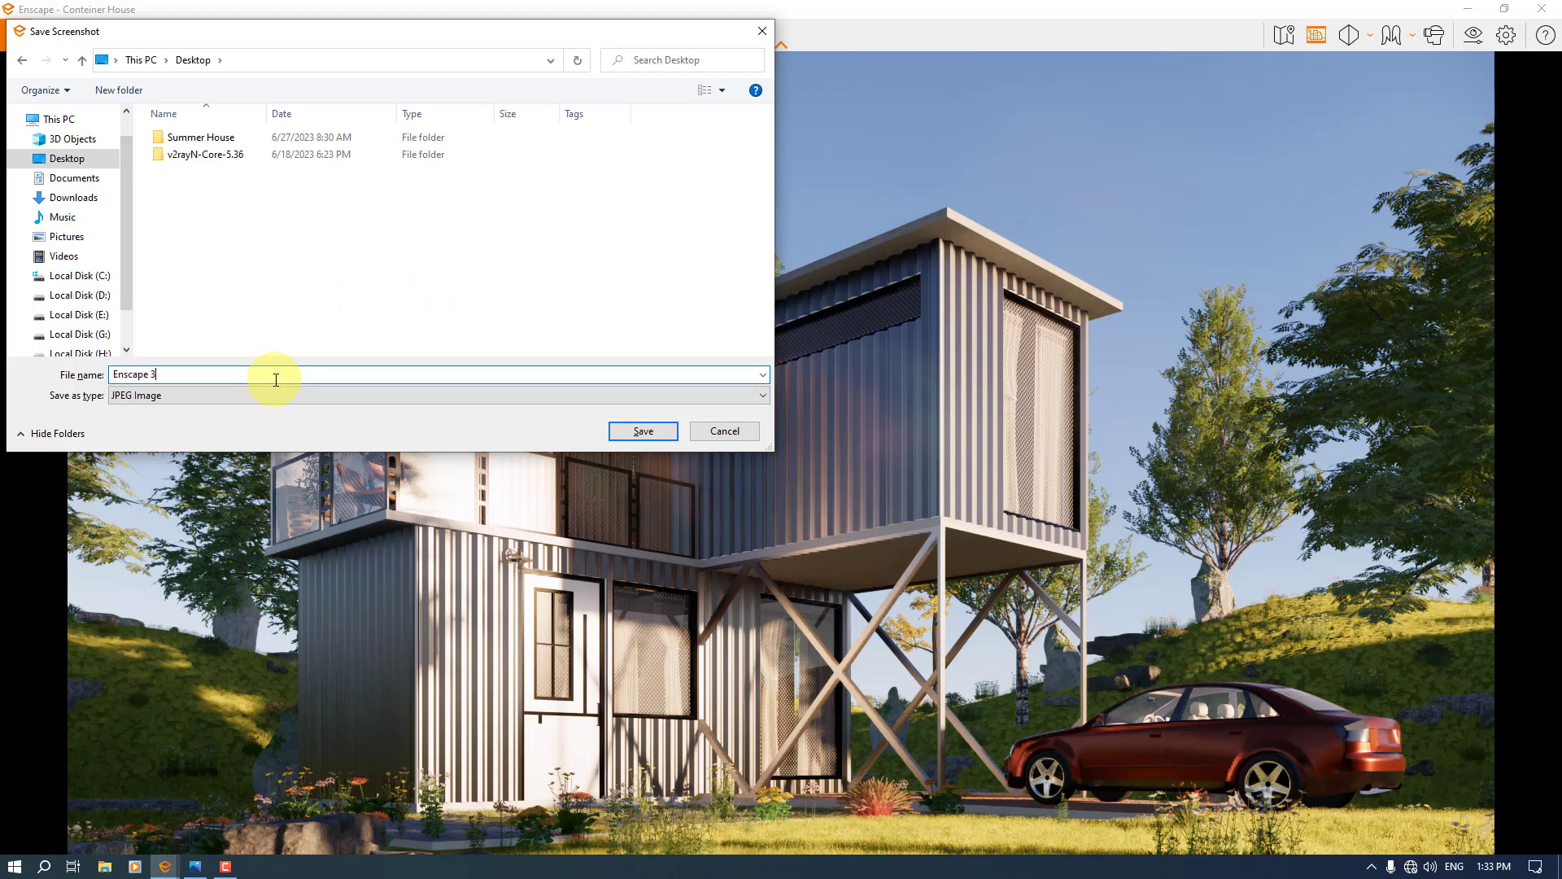
pyautogui.write('.5 Render')
pyautogui.press('Return')
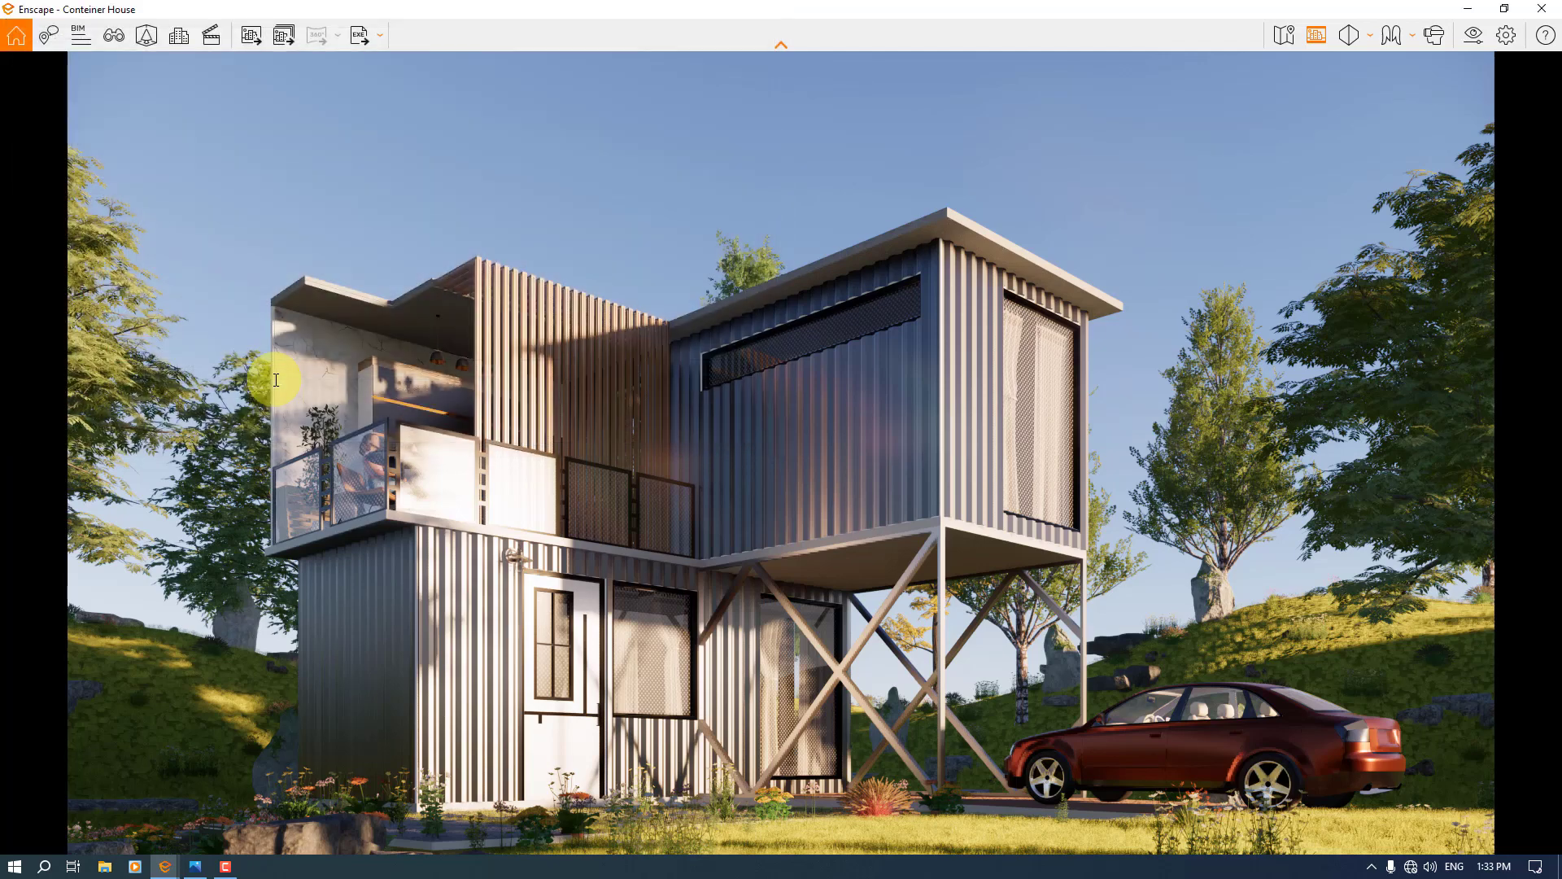